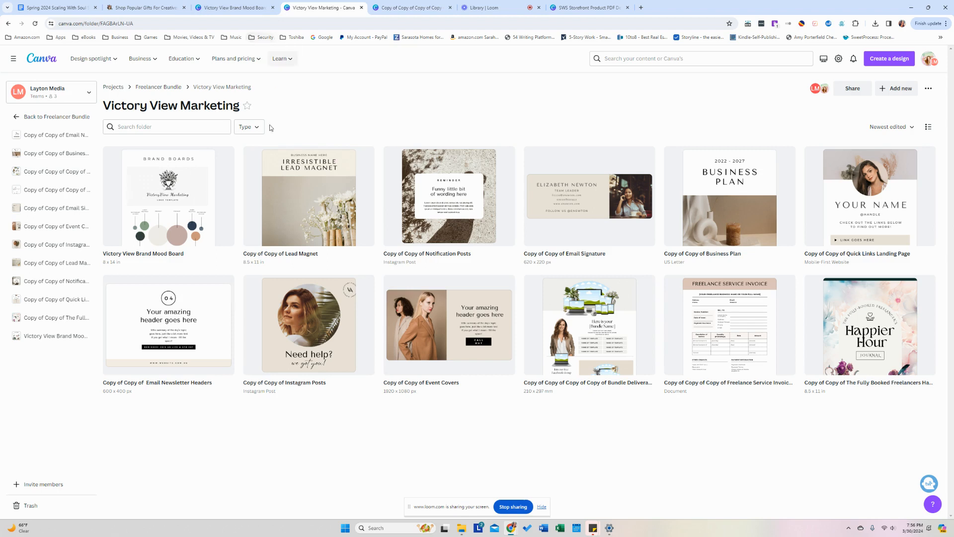
Open the 'Copy of Copy of Lead Magnet' design from the Victory View Marketing folder.
{"action": "left_click", "coordinate": [265, 226]}
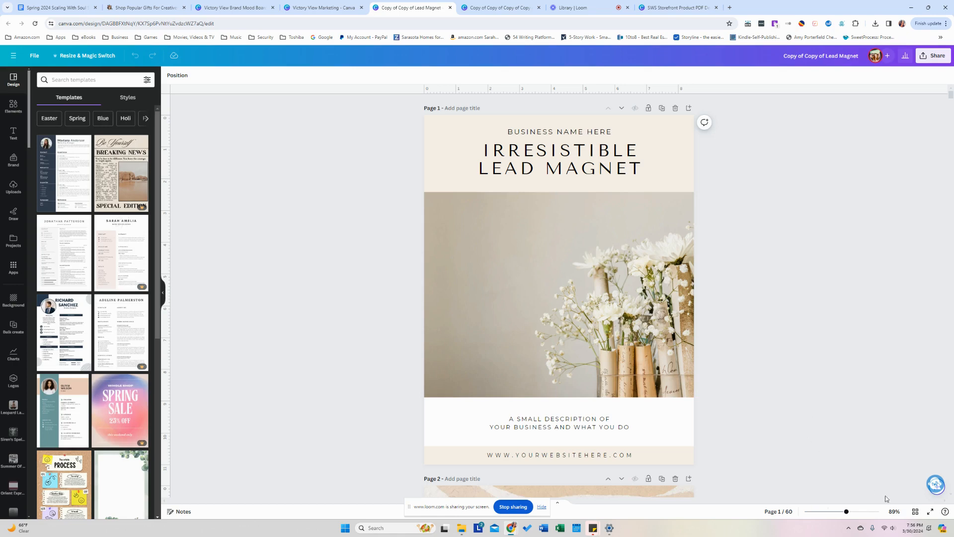
{"action": "left_click", "coordinate": [915, 513]}
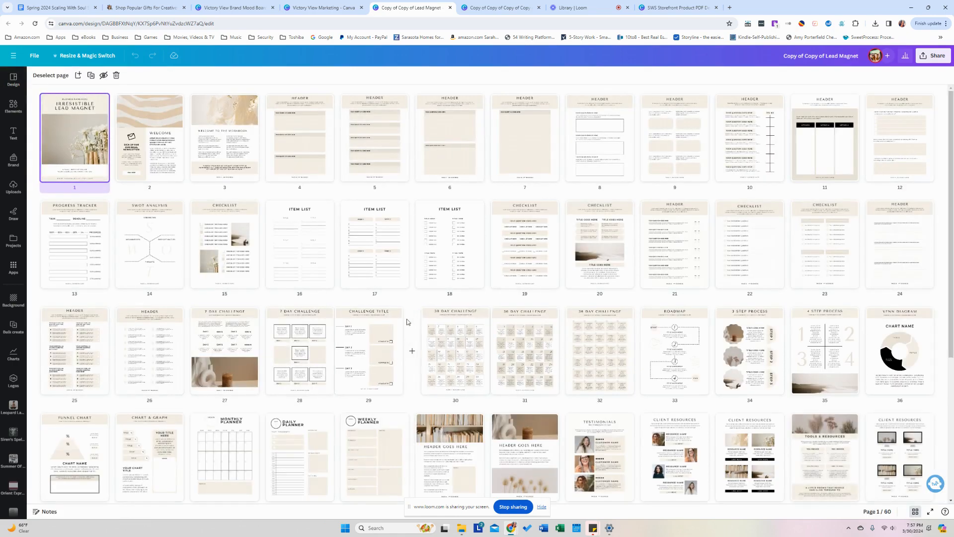
{"action": "scroll", "coordinate": [407, 322], "scroll_direction": "down", "scroll_amount": 5}
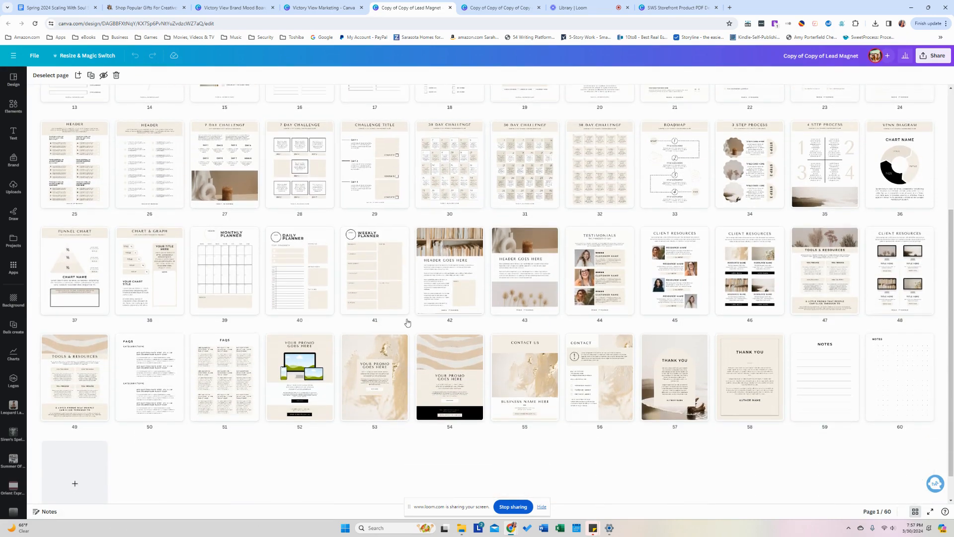
{"action": "scroll", "coordinate": [514, 376], "scroll_direction": "up", "scroll_amount": 1}
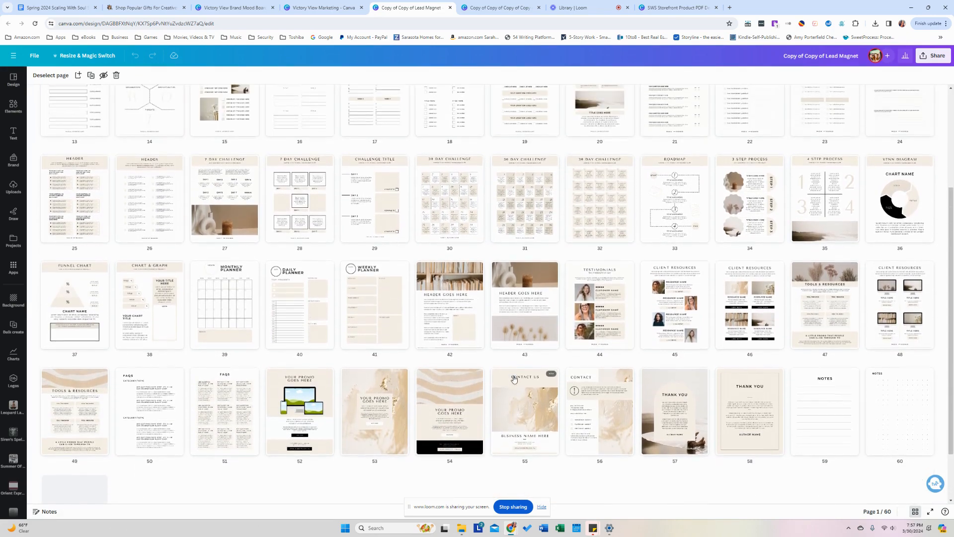
{"action": "scroll", "coordinate": [514, 375], "scroll_direction": "up", "scroll_amount": 3}
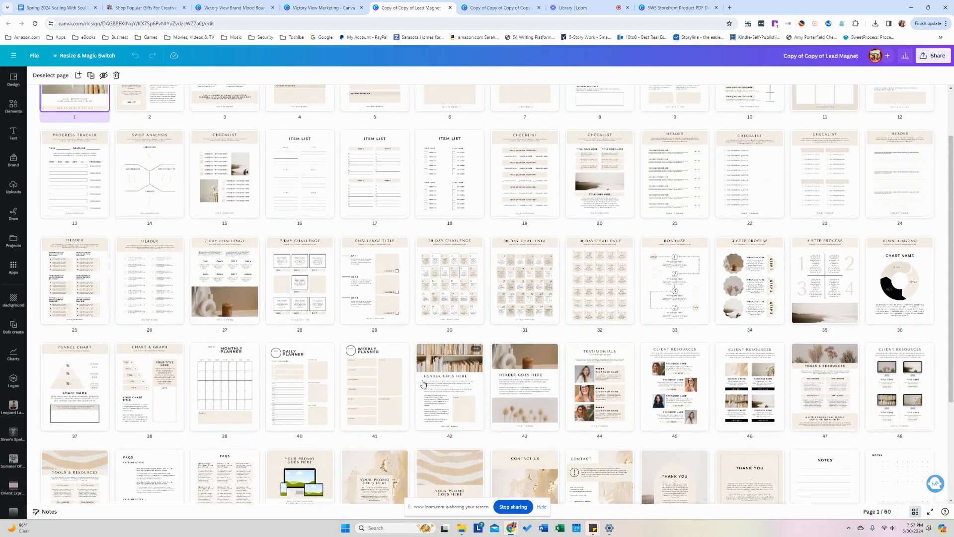
{"action": "scroll", "coordinate": [423, 383], "scroll_direction": "up", "scroll_amount": 1}
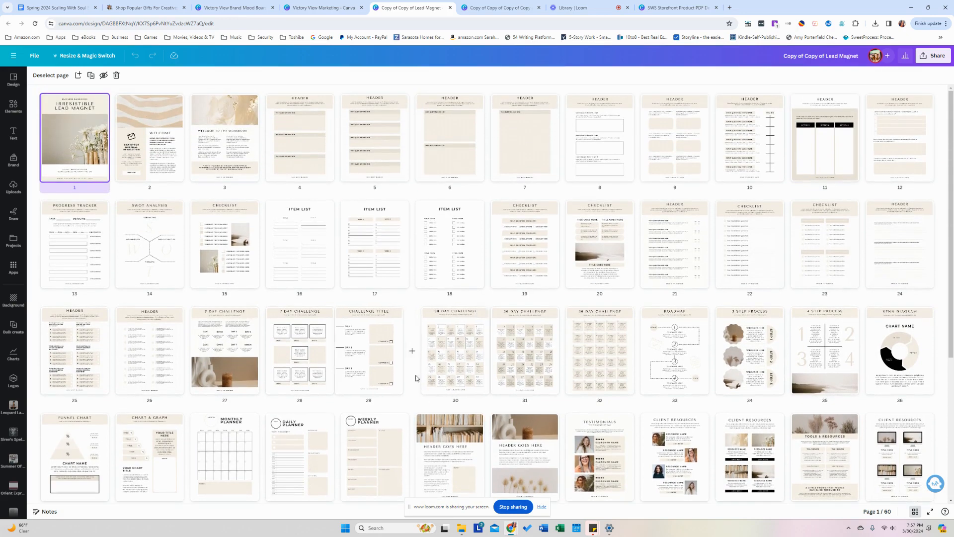
{"action": "double_click", "coordinate": [90, 168]}
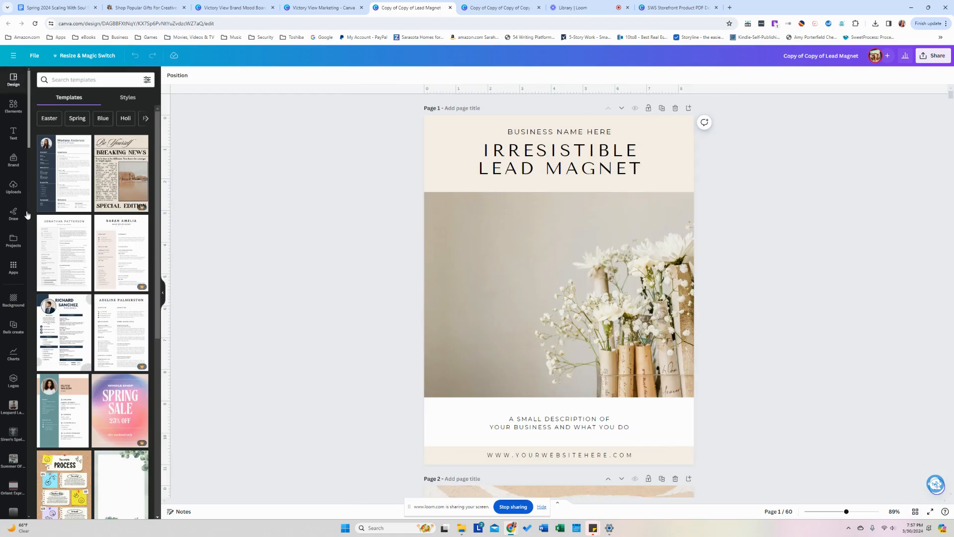
Select the Victory View Marketing brand kit in the Brand panel to load its palette and fonts.
{"action": "left_click", "coordinate": [6, 161]}
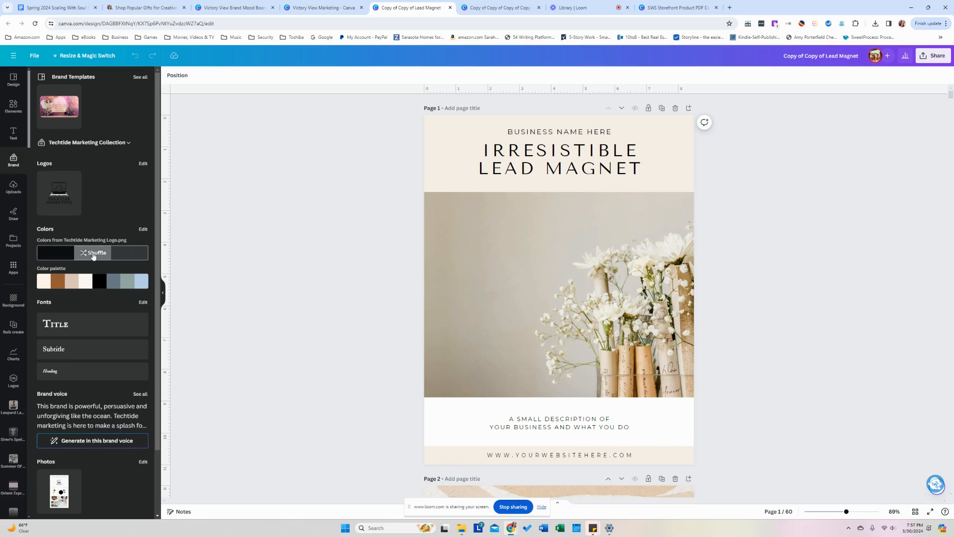
{"action": "left_click", "coordinate": [125, 143]}
{"action": "scroll", "coordinate": [419, 258], "scroll_direction": "down", "scroll_amount": 3}
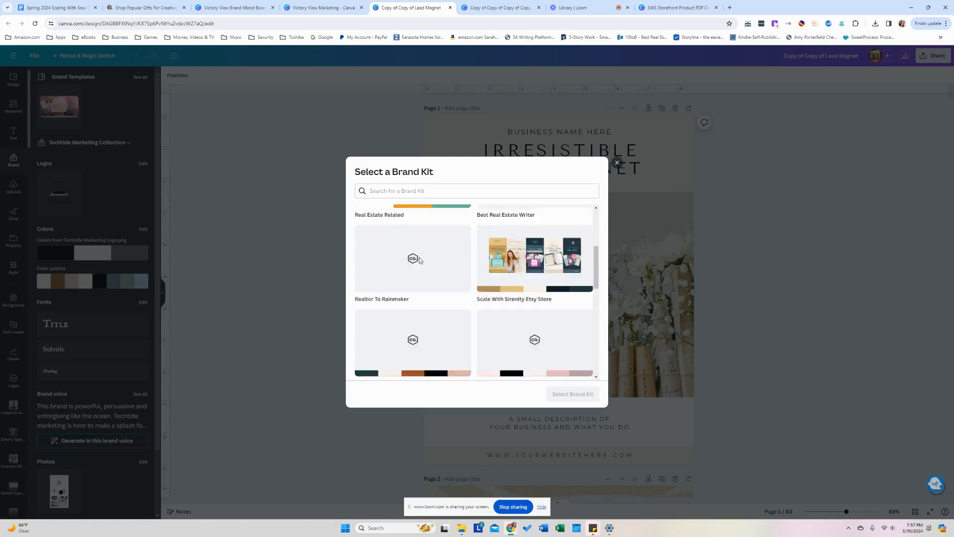
{"action": "scroll", "coordinate": [419, 260], "scroll_direction": "down", "scroll_amount": 5}
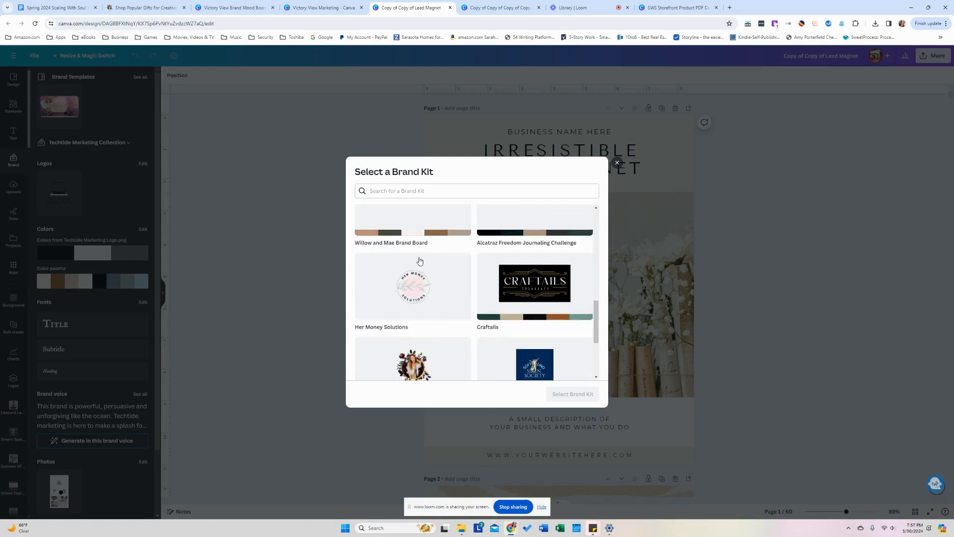
{"action": "scroll", "coordinate": [419, 260], "scroll_direction": "down", "scroll_amount": 2}
{"action": "left_click", "coordinate": [412, 300]}
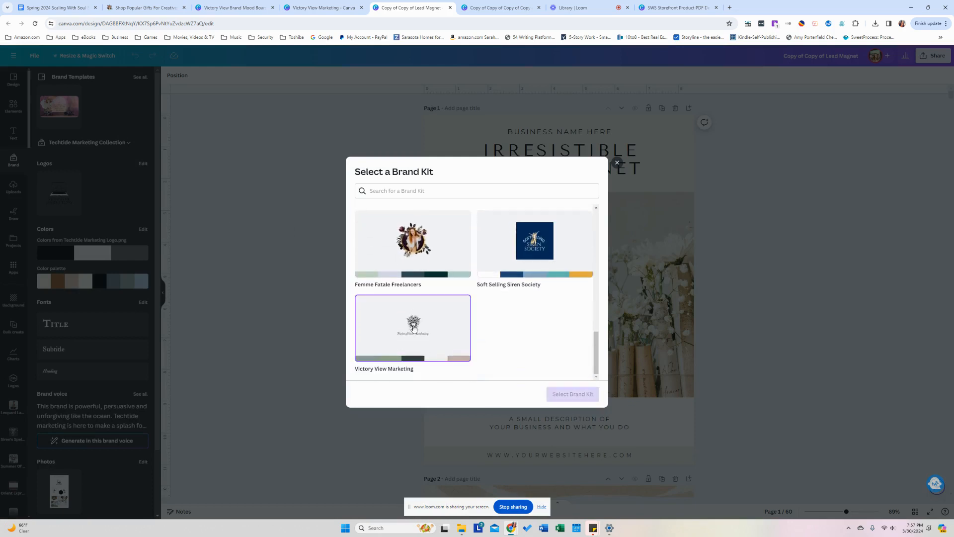
{"action": "left_click", "coordinate": [574, 394]}
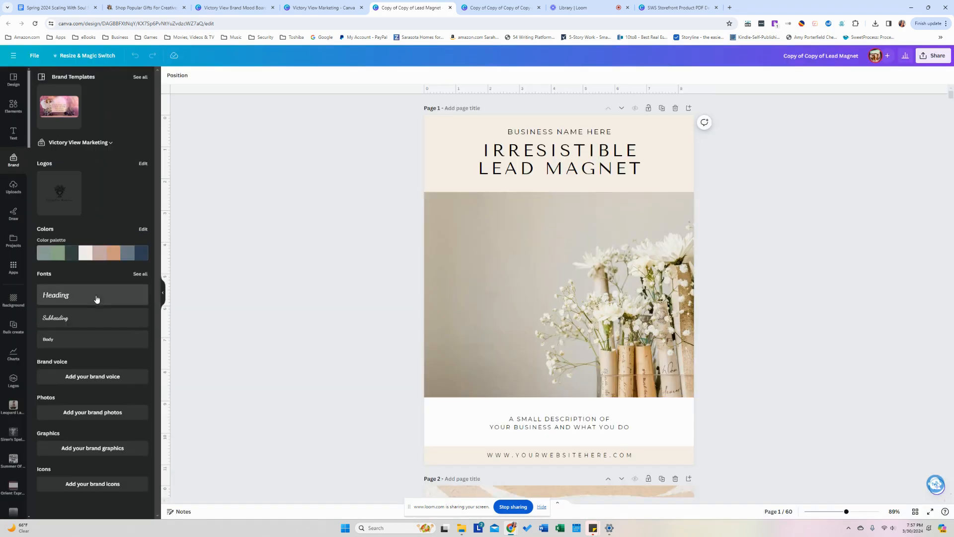
{"action": "left_click", "coordinate": [126, 308]}
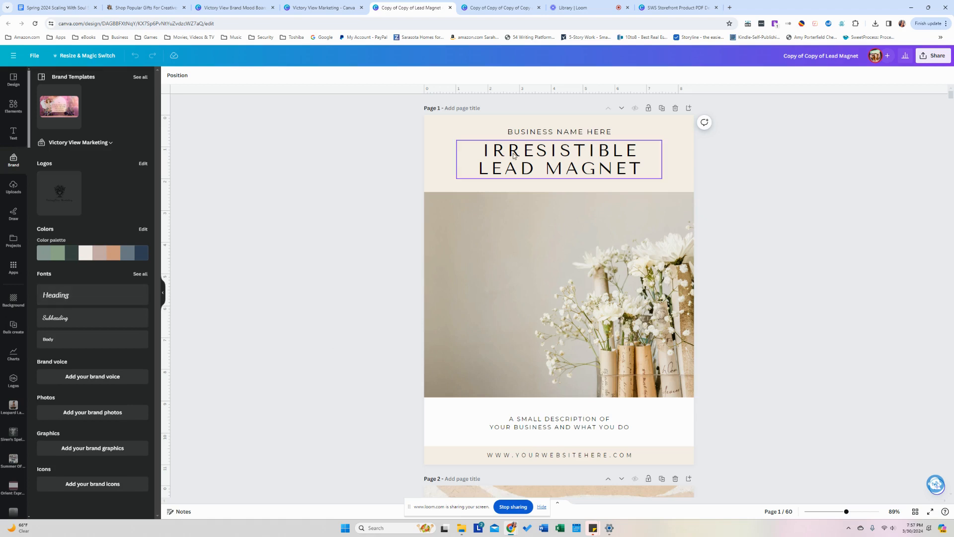
{"action": "left_click", "coordinate": [86, 301]}
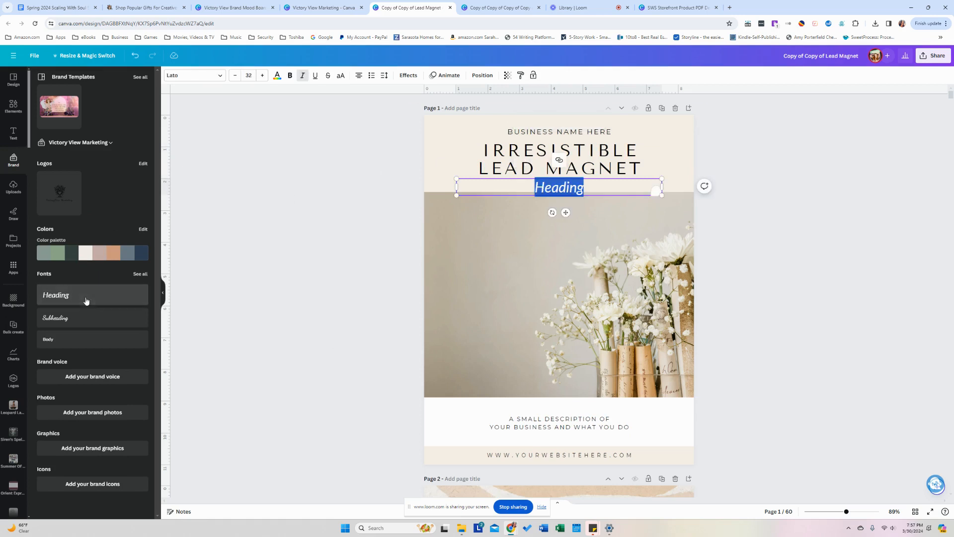
{"action": "left_click", "coordinate": [110, 322]}
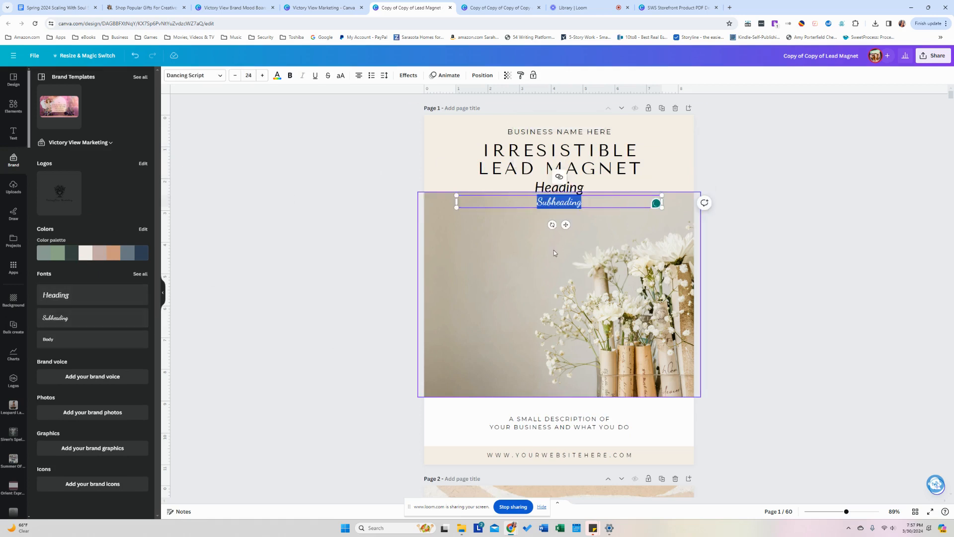
{"action": "key", "text": "Delete"}
{"action": "left_click", "coordinate": [575, 190]}
{"action": "key", "text": "Delete"}
{"action": "left_click", "coordinate": [567, 171]}
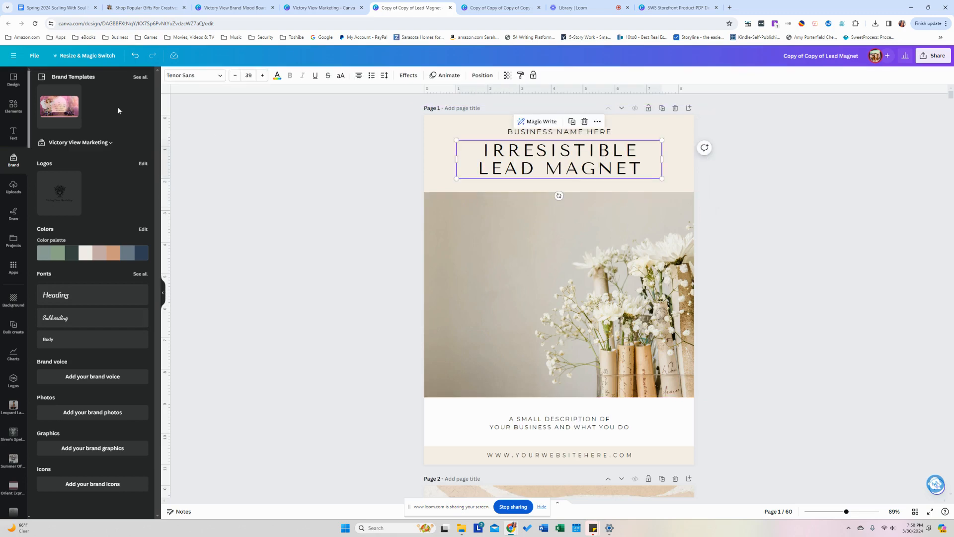
Change the title font to Lato everywhere it appears in the design.
{"action": "left_click", "coordinate": [189, 79]}
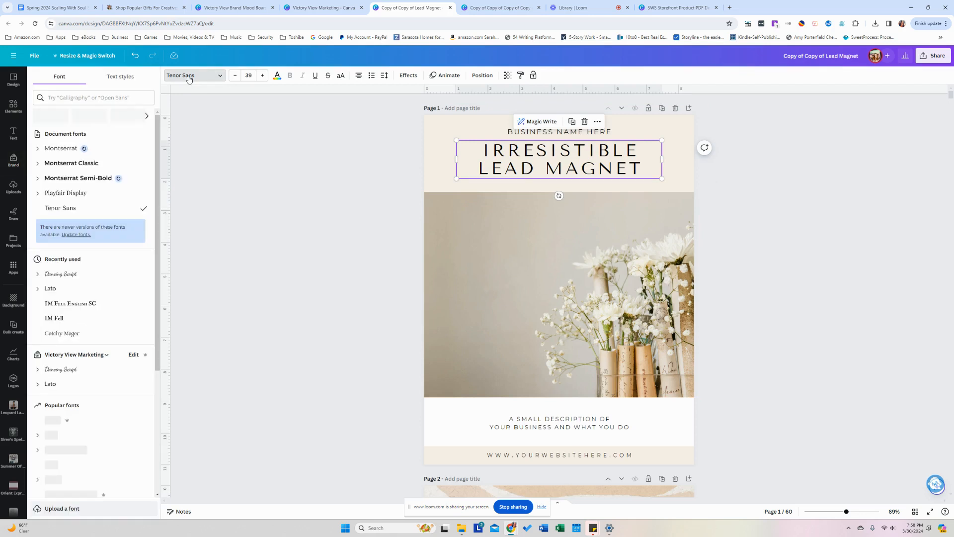
{"action": "left_click", "coordinate": [96, 276]}
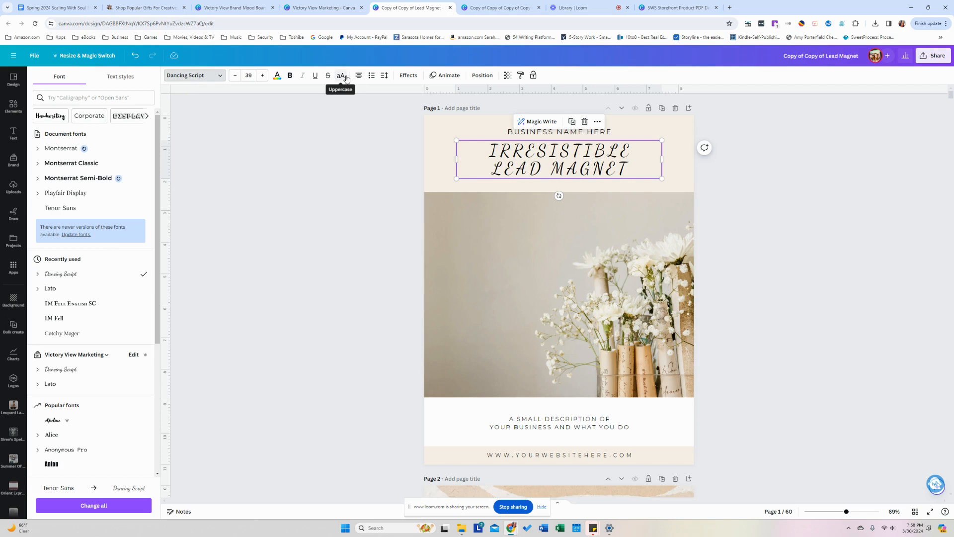
{"action": "left_click", "coordinate": [71, 293]}
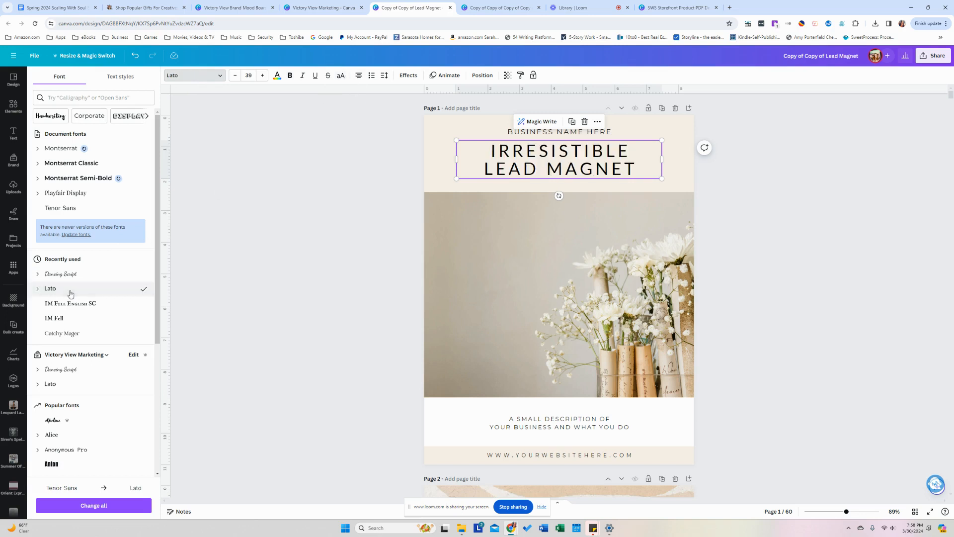
{"action": "left_click", "coordinate": [84, 505]}
Set the BUSINESS NAME HERE line in Dancing Script.
{"action": "left_click", "coordinate": [591, 134]}
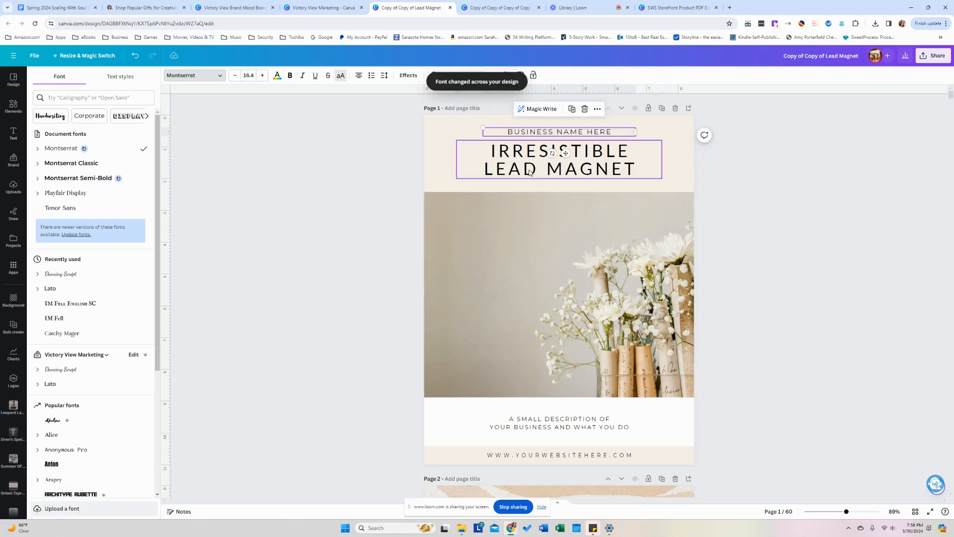
{"action": "left_click", "coordinate": [74, 273]}
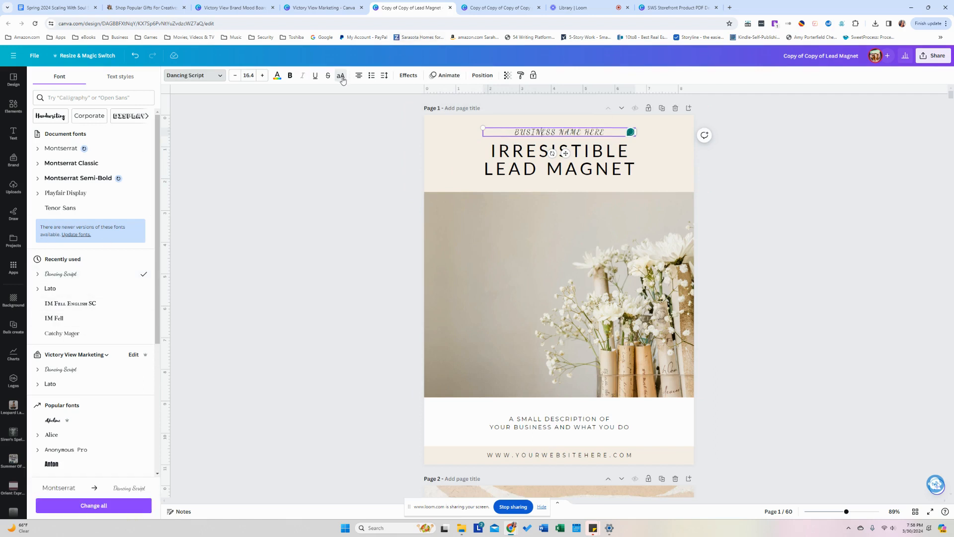
{"action": "double_click", "coordinate": [607, 132]}
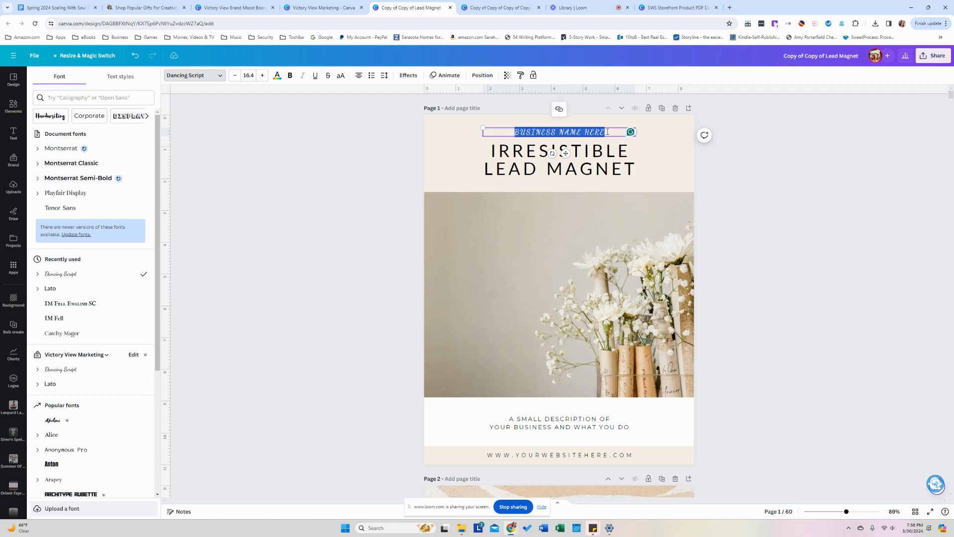
{"action": "left_click", "coordinate": [341, 183]}
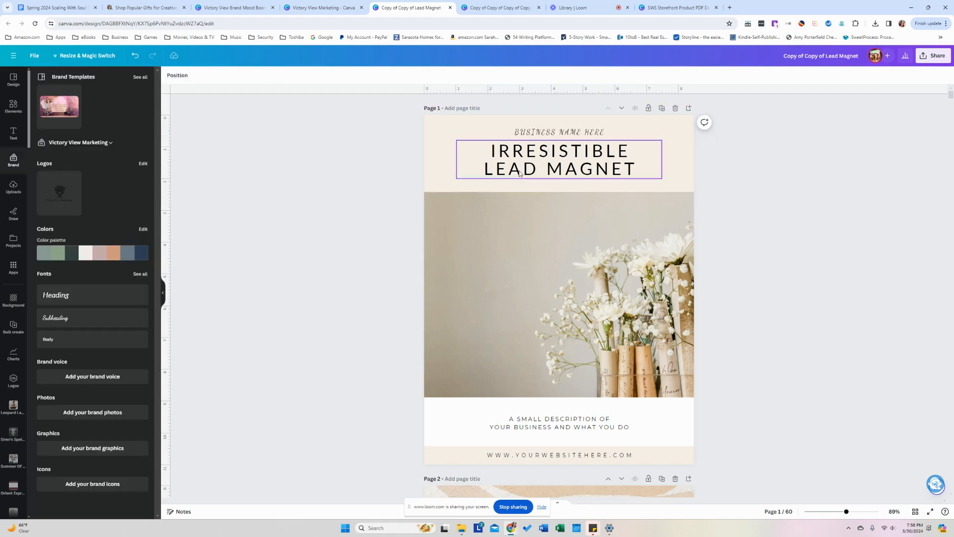
Turn off uppercase and retype the business name line as 'Business Name Here'.
{"action": "left_click", "coordinate": [538, 139]}
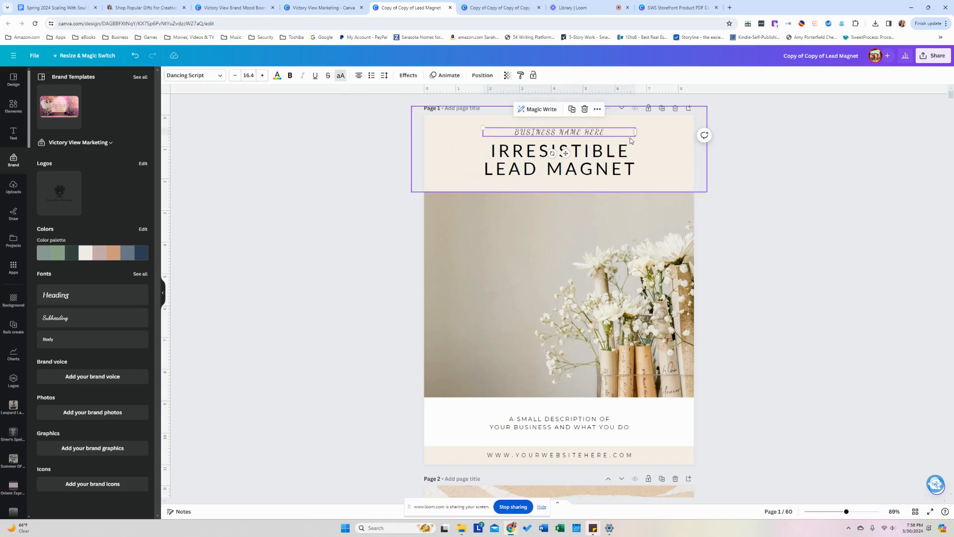
{"action": "double_click", "coordinate": [595, 132]}
{"action": "left_click", "coordinate": [613, 132]}
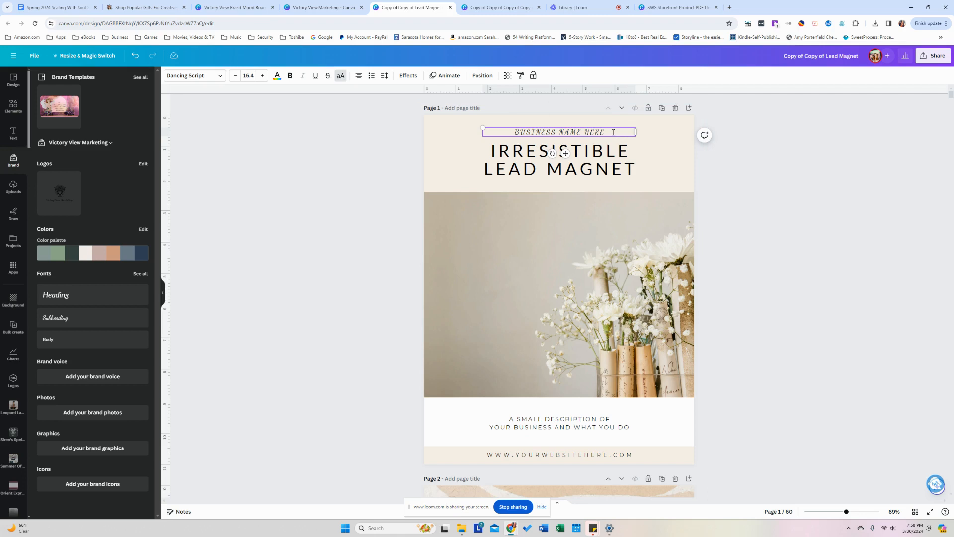
{"action": "left_click_drag", "start_coordinate": [613, 133], "coordinate": [520, 140]}
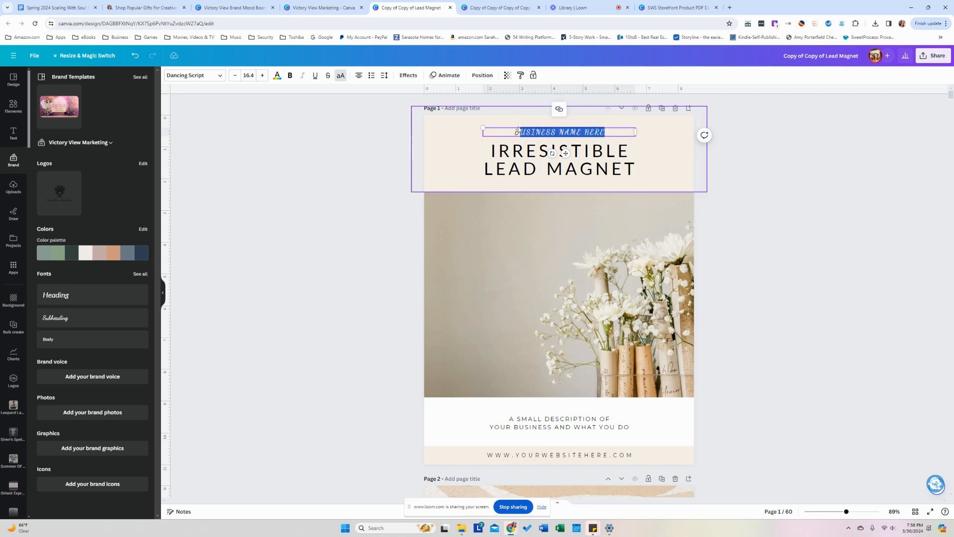
{"action": "type", "text": "USIN"}
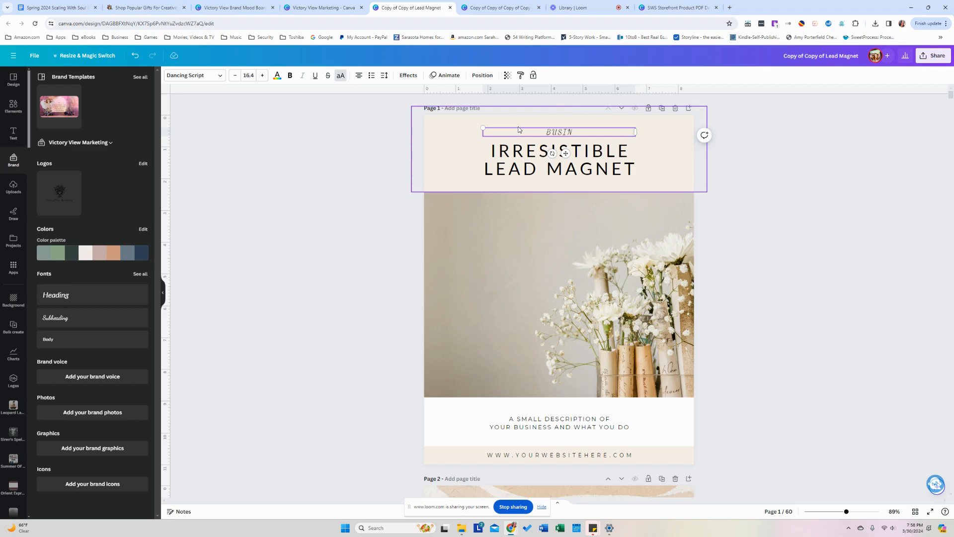
{"action": "key", "text": "ctrl+a"}
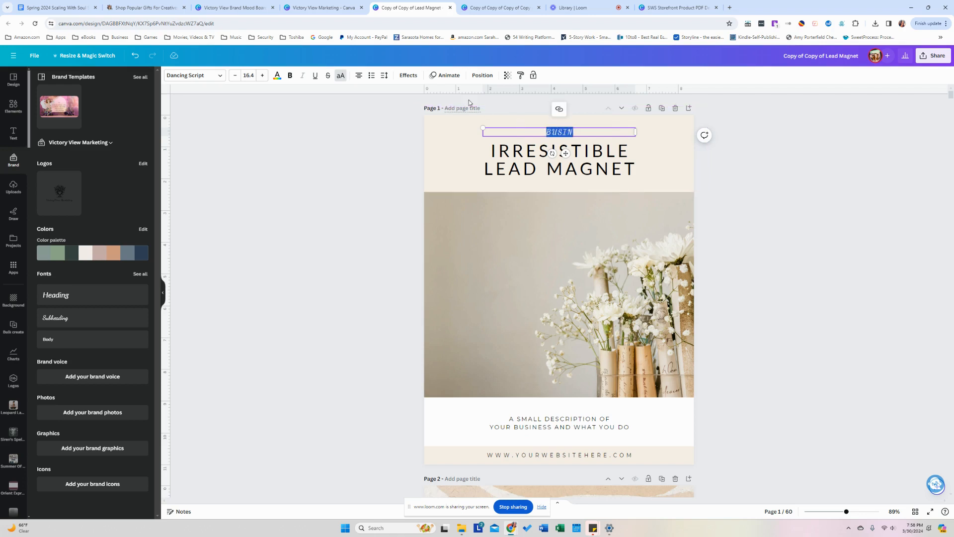
{"action": "left_click", "coordinate": [341, 76]}
{"action": "left_click", "coordinate": [600, 133]}
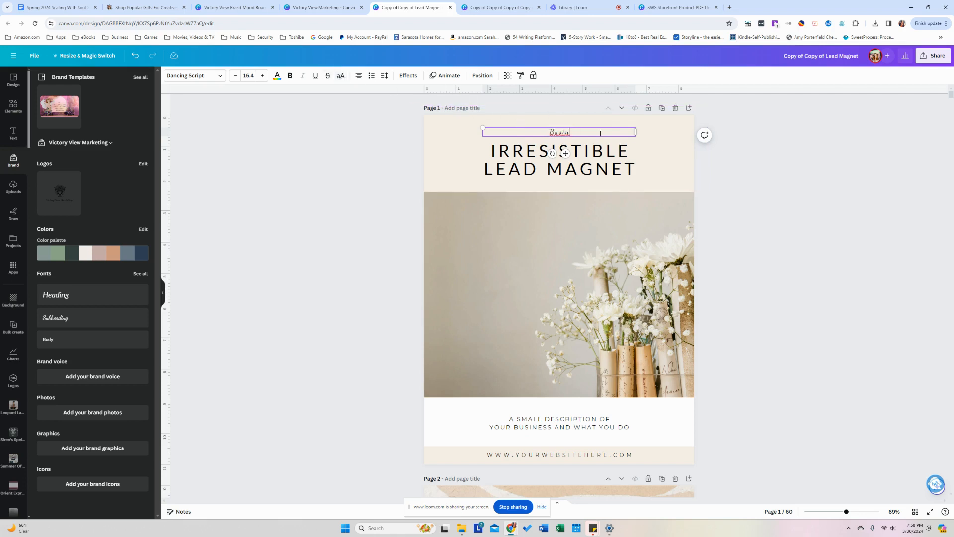
{"action": "type", "text": "ess Name Here"}
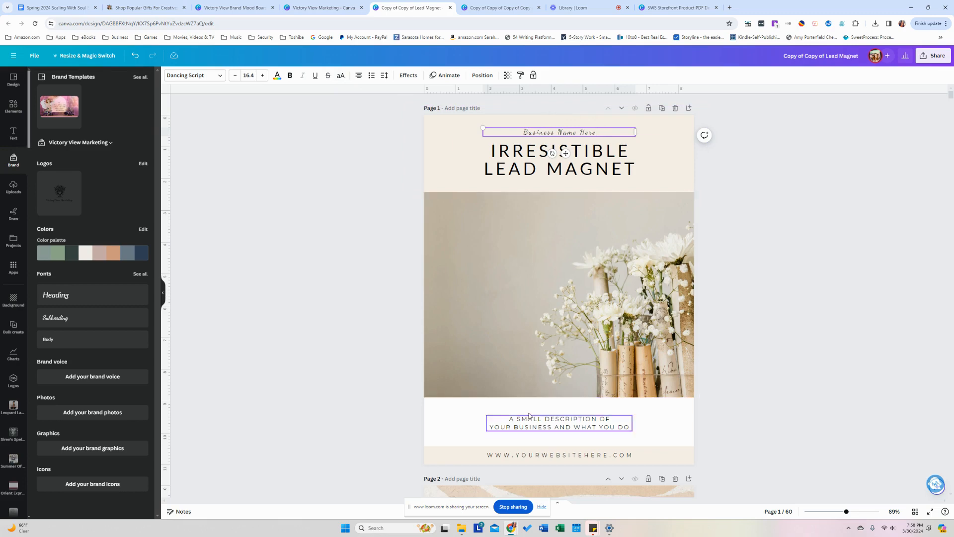
Replace the description text's Montserrat font with Lato across all pages.
{"action": "left_click", "coordinate": [531, 431]}
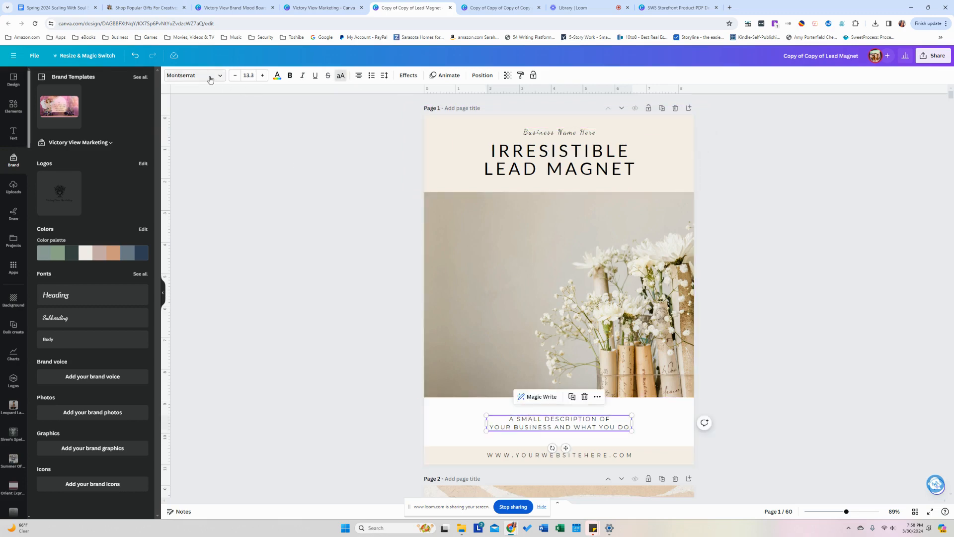
{"action": "left_click", "coordinate": [194, 75]}
{"action": "left_click", "coordinate": [63, 162]}
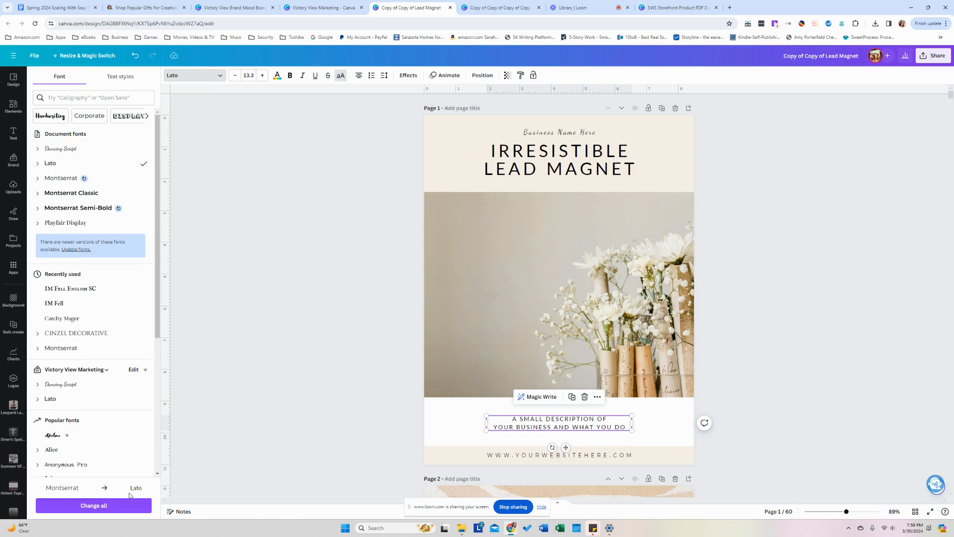
{"action": "left_click", "coordinate": [109, 514]}
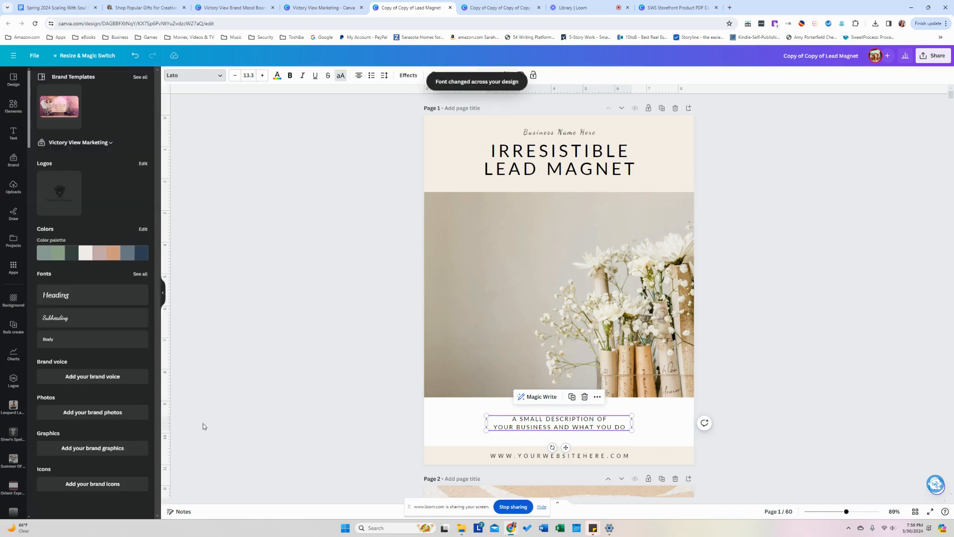
{"action": "left_click", "coordinate": [203, 426]}
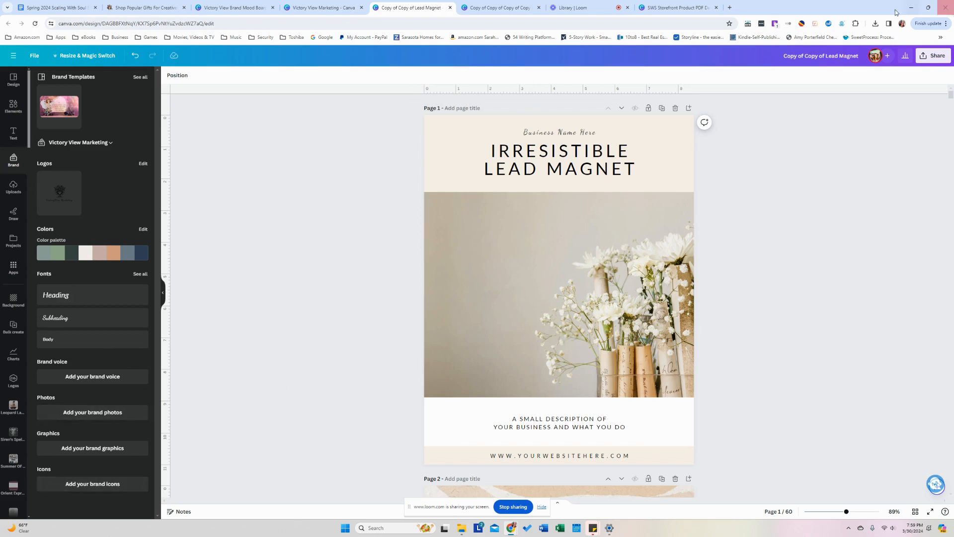
{"action": "left_click", "coordinate": [875, 23]}
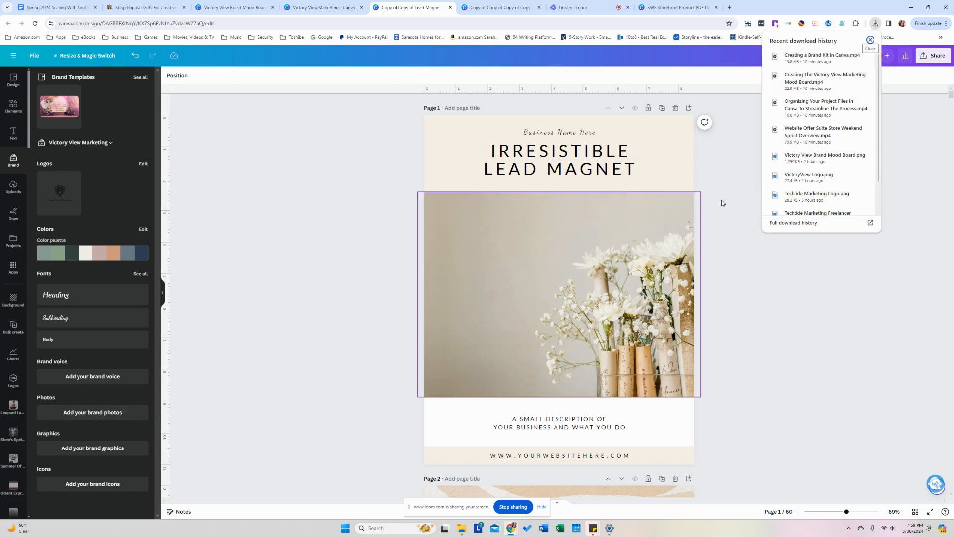
Upload the Victory View Brand Mood Board image, deleting a mistakenly uploaded video.
{"action": "left_click_drag", "start_coordinate": [796, 85], "coordinate": [65, 209]}
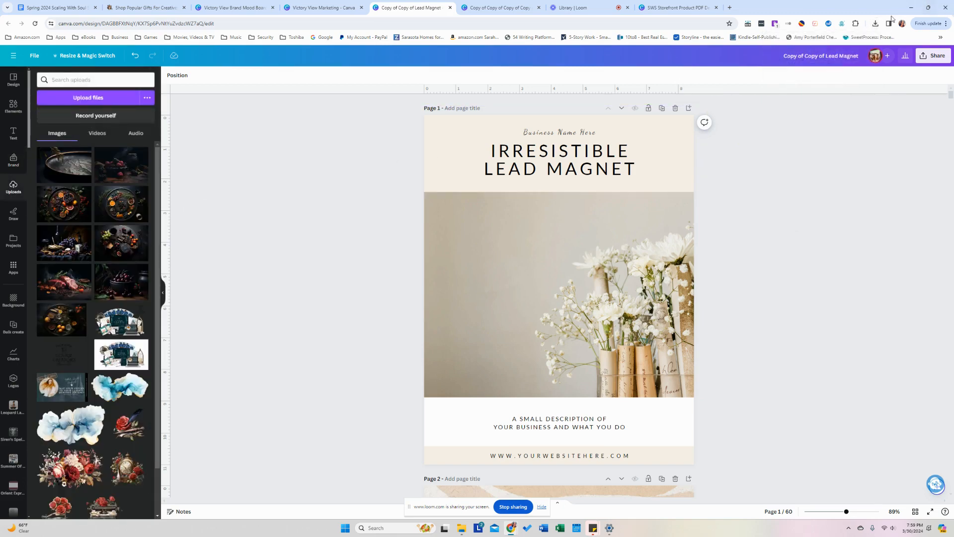
{"action": "left_click", "coordinate": [875, 23]}
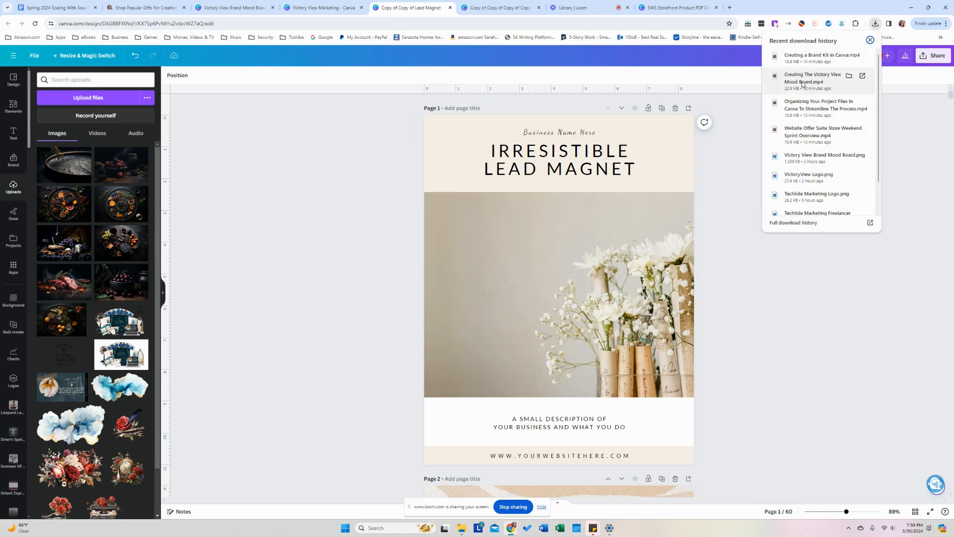
{"action": "left_click_drag", "start_coordinate": [815, 78], "coordinate": [88, 164]}
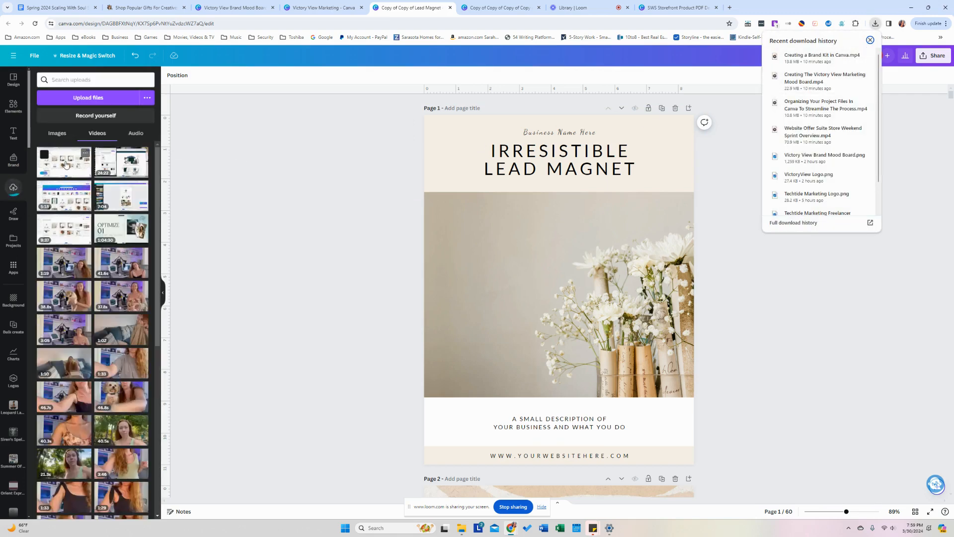
{"action": "left_click", "coordinate": [85, 153]}
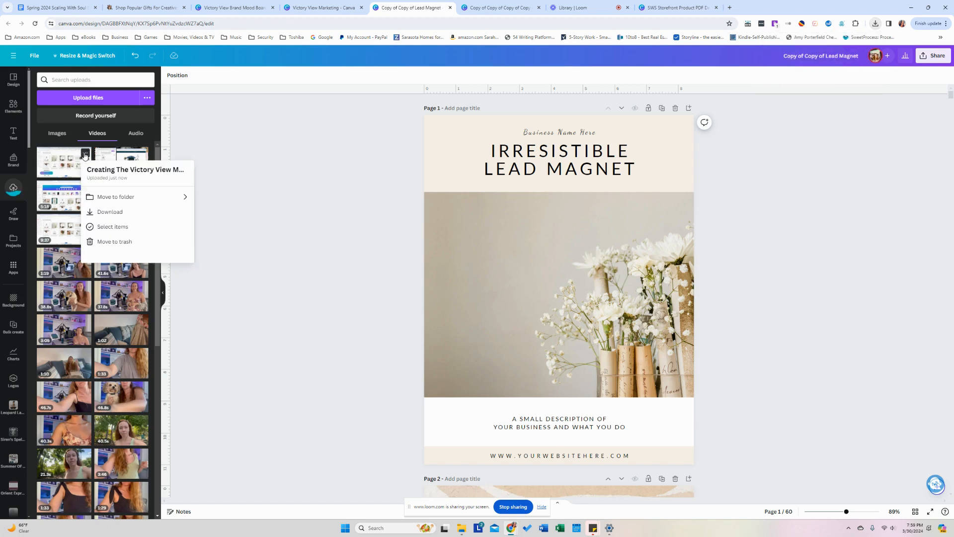
{"action": "left_click", "coordinate": [99, 242]}
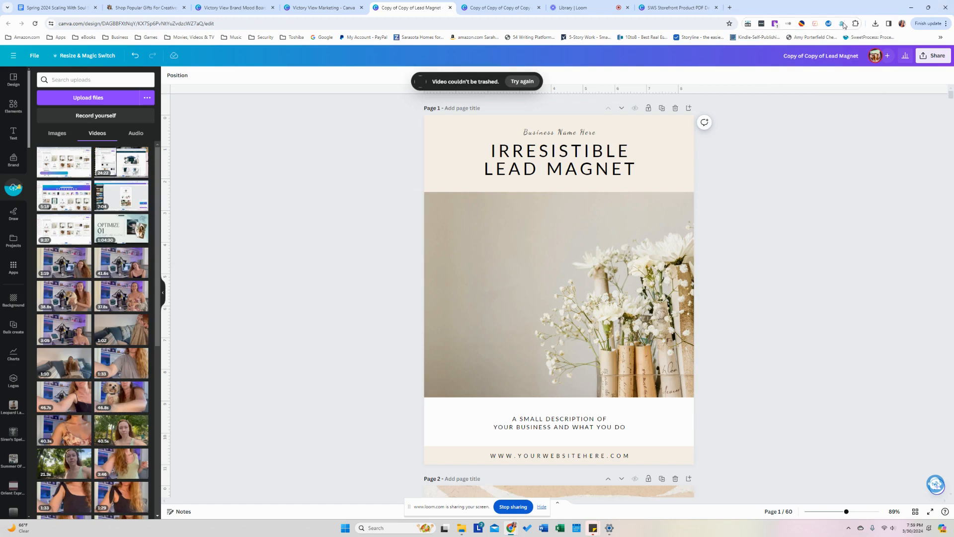
{"action": "left_click", "coordinate": [875, 23]}
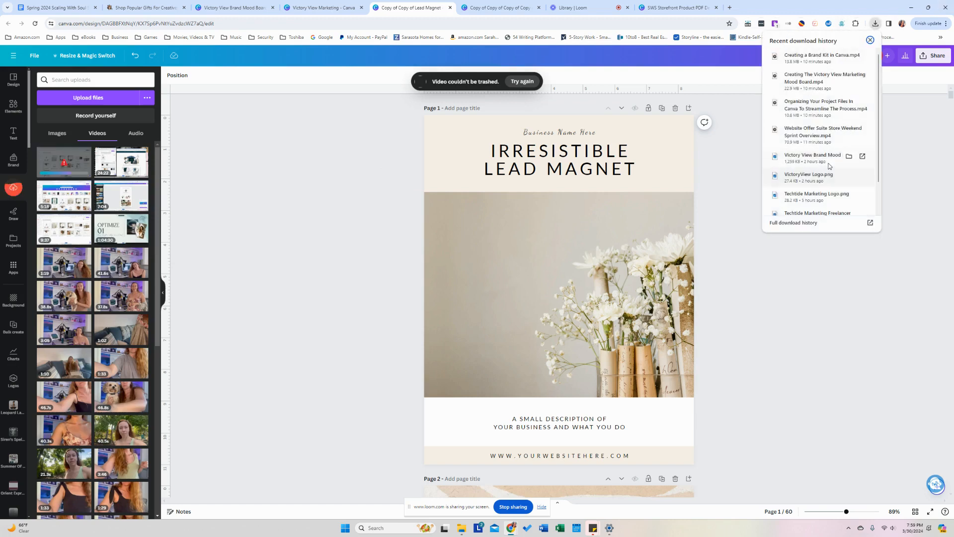
{"action": "left_click_drag", "start_coordinate": [817, 159], "coordinate": [135, 210]}
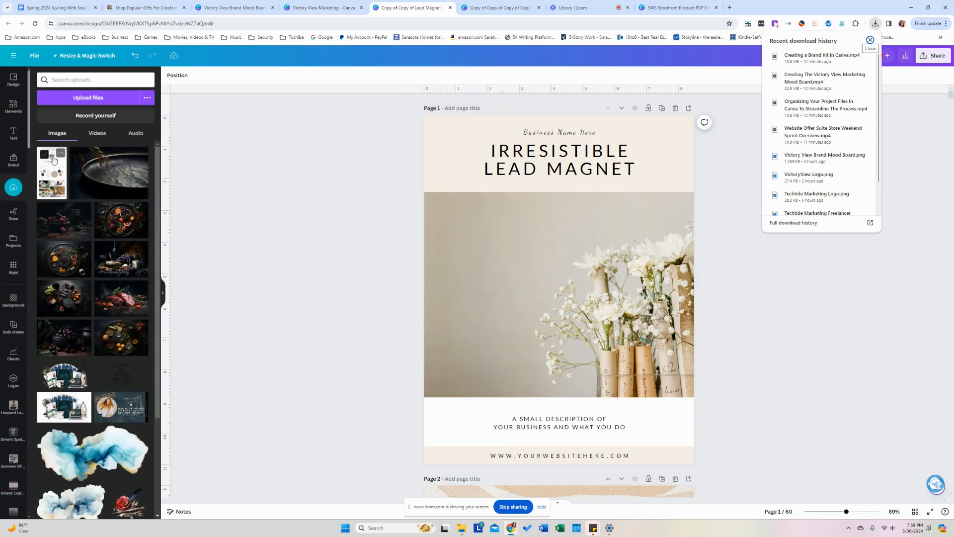
Add the mood board image to the brand kit's photos and save the changes.
{"action": "left_click", "coordinate": [15, 166]}
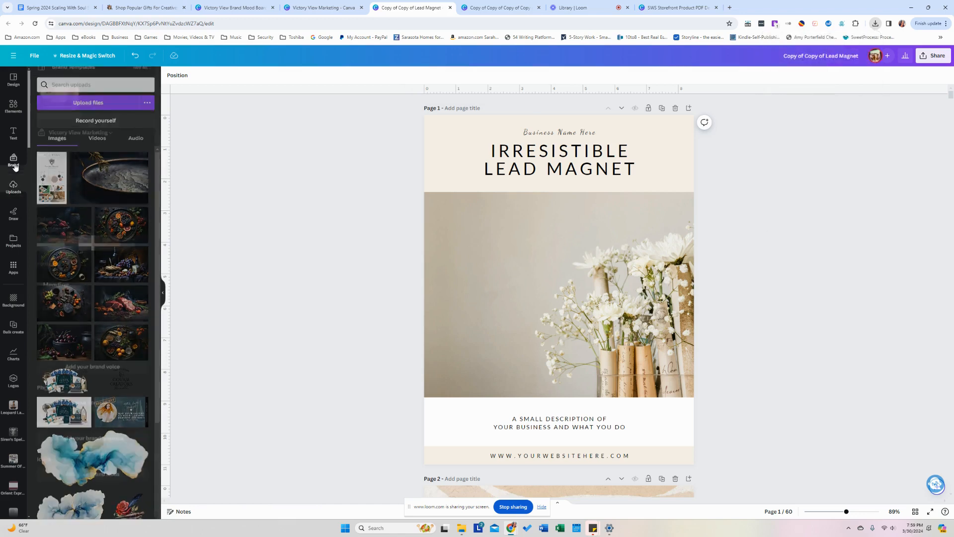
{"action": "left_click", "coordinate": [875, 23]}
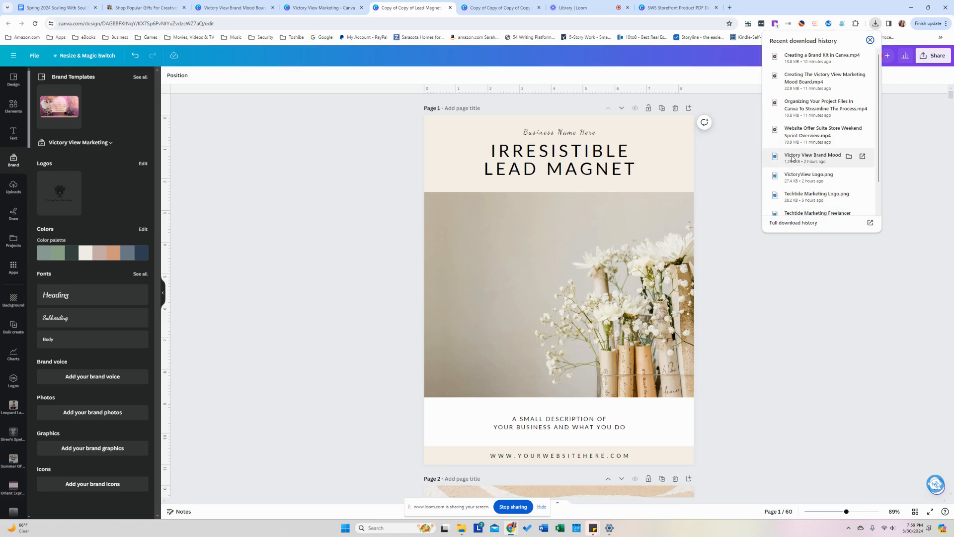
{"action": "left_click_drag", "start_coordinate": [792, 158], "coordinate": [100, 416]}
{"action": "left_click", "coordinate": [100, 413]}
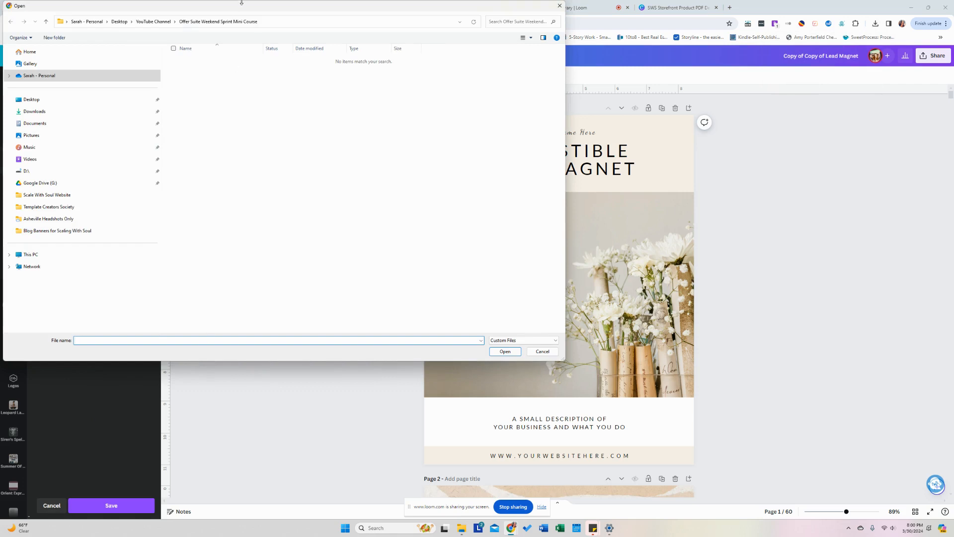
{"action": "left_click", "coordinate": [560, 6]}
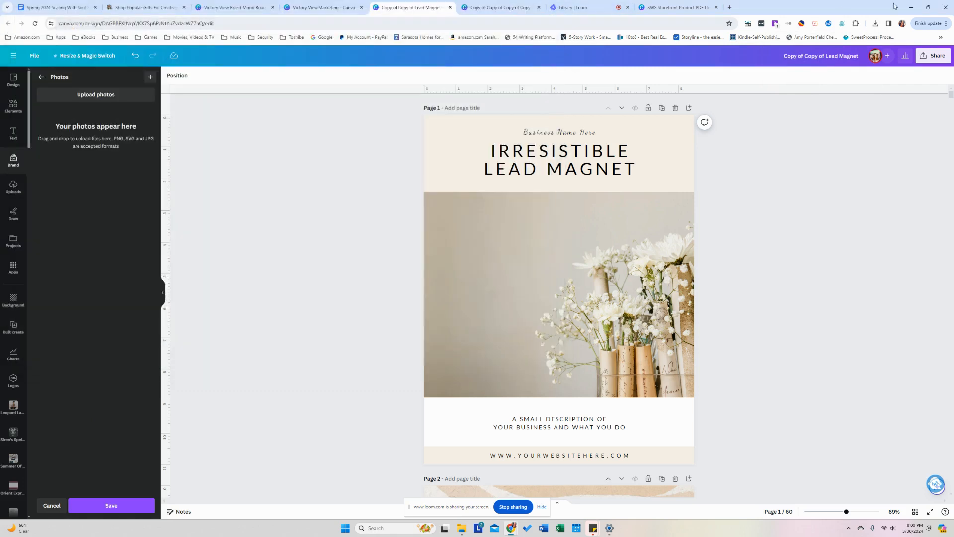
{"action": "left_click", "coordinate": [875, 24]}
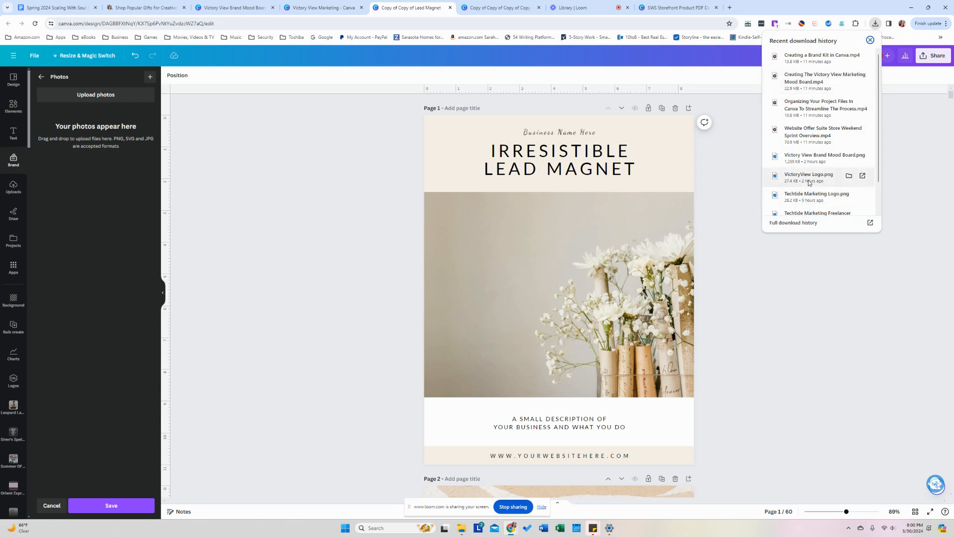
{"action": "left_click_drag", "start_coordinate": [801, 157], "coordinate": [107, 270]}
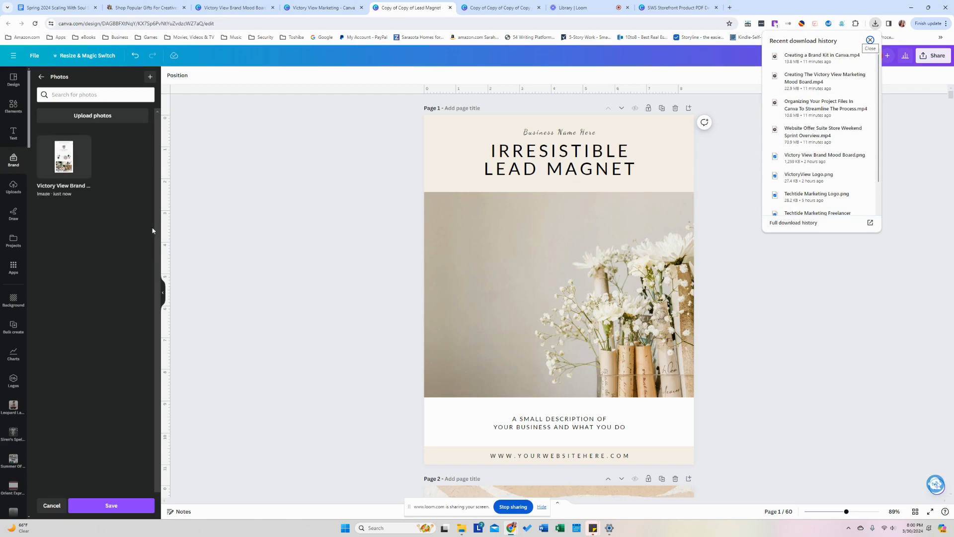
{"action": "left_click", "coordinate": [367, 271]}
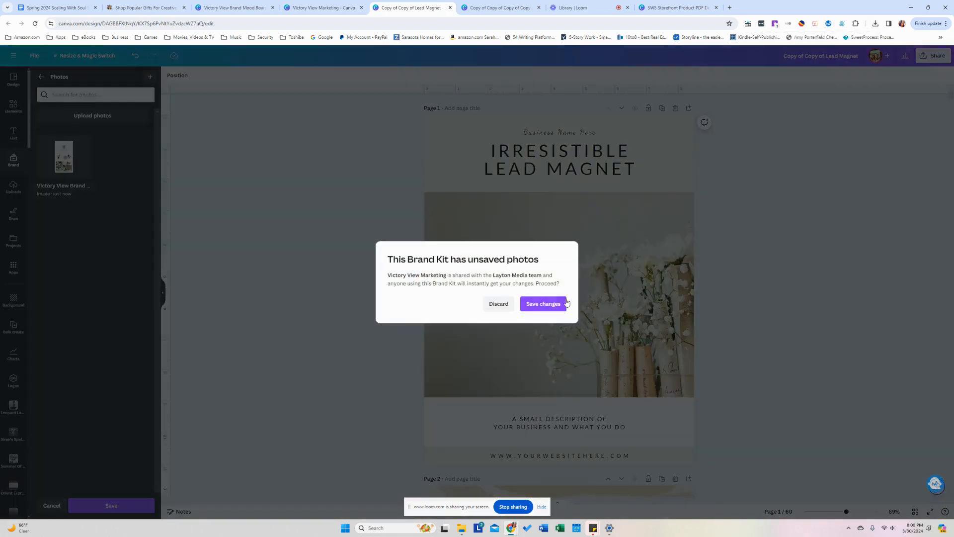
{"action": "left_click", "coordinate": [541, 306]}
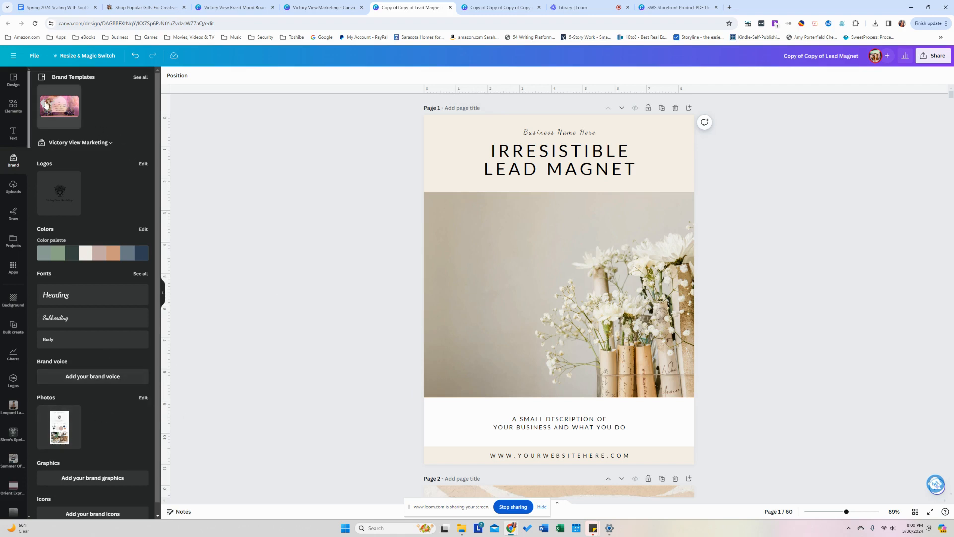
Find the Victory View Brand design in Projects and add it as new page 2.
{"action": "left_click", "coordinate": [11, 252]}
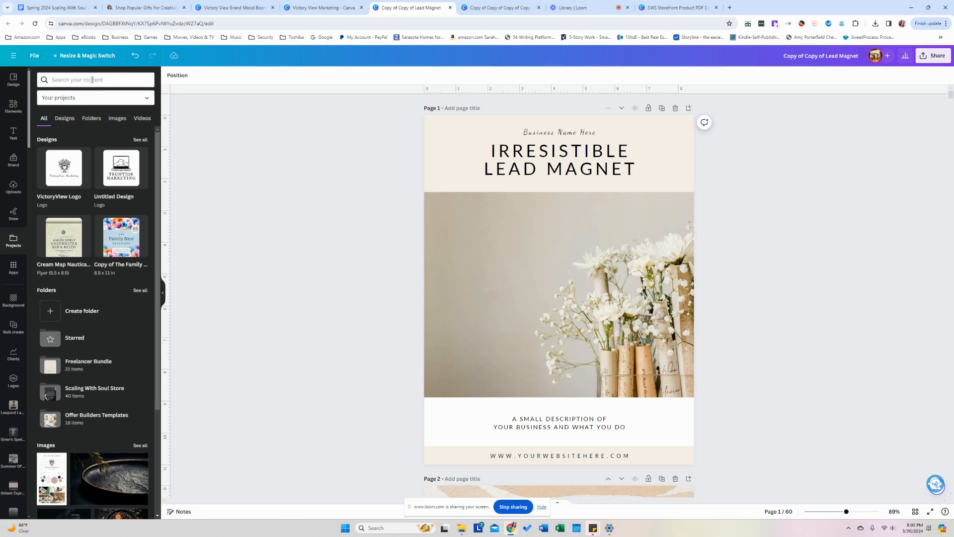
{"action": "left_click", "coordinate": [95, 80]}
{"action": "type", "text": "victory view"}
{"action": "key", "text": "Return"}
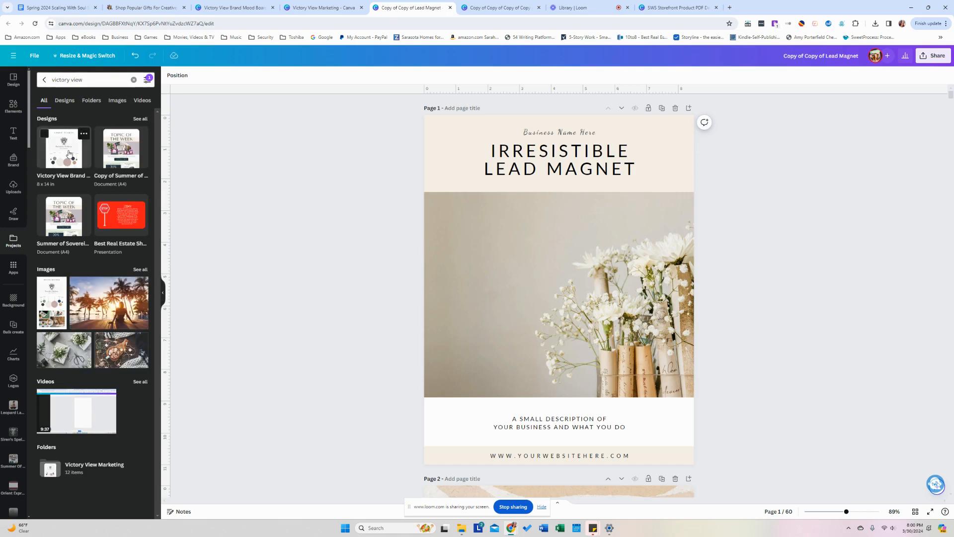
{"action": "left_click", "coordinate": [70, 154]}
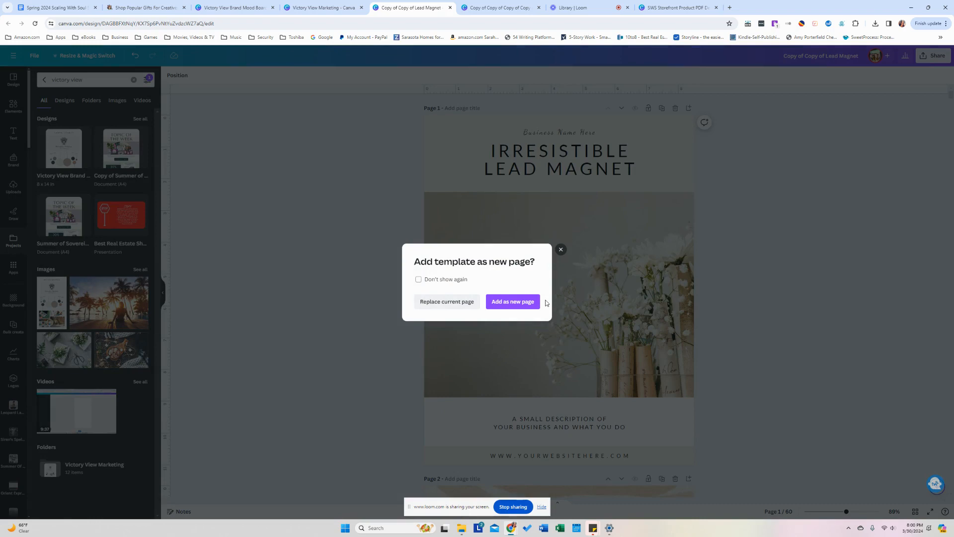
{"action": "left_click", "coordinate": [528, 303]}
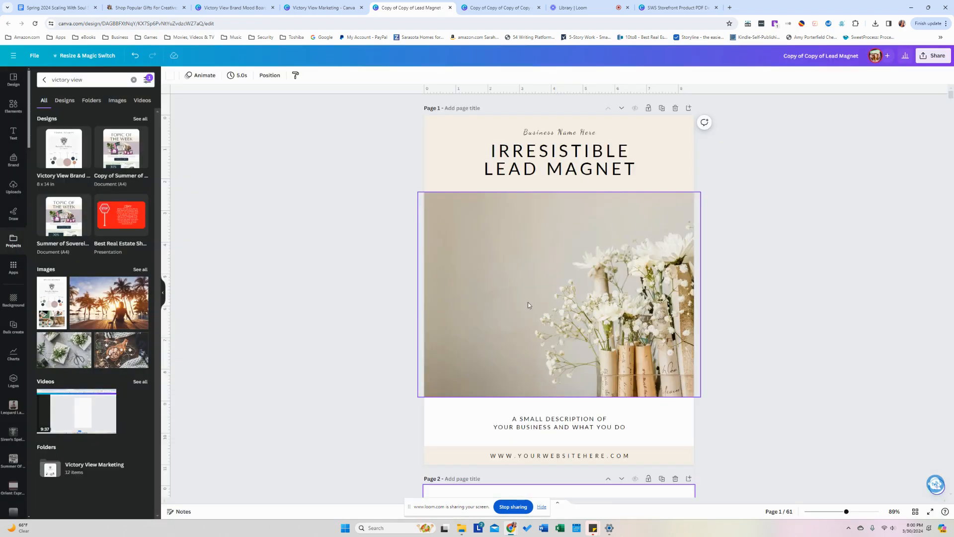
{"action": "left_click", "coordinate": [411, 296]}
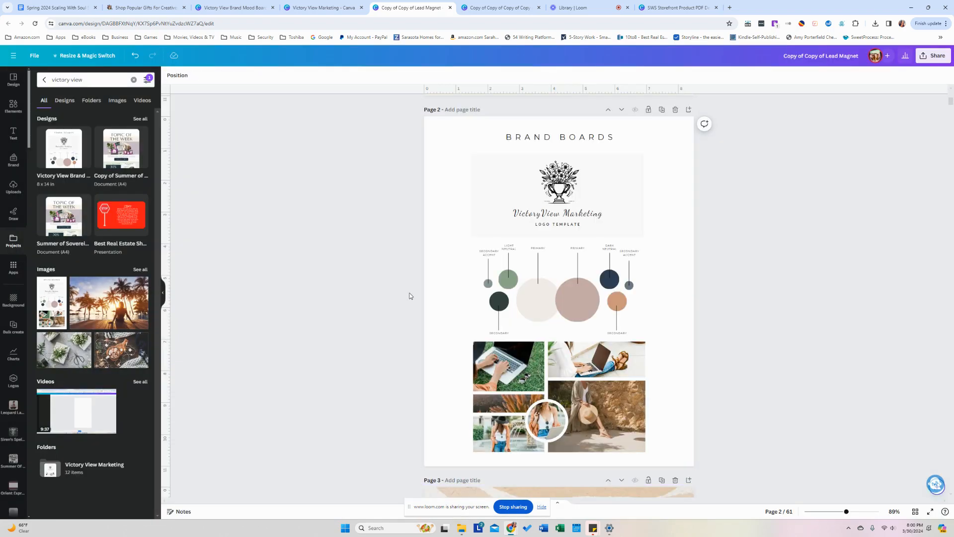
{"action": "left_click", "coordinate": [462, 338]}
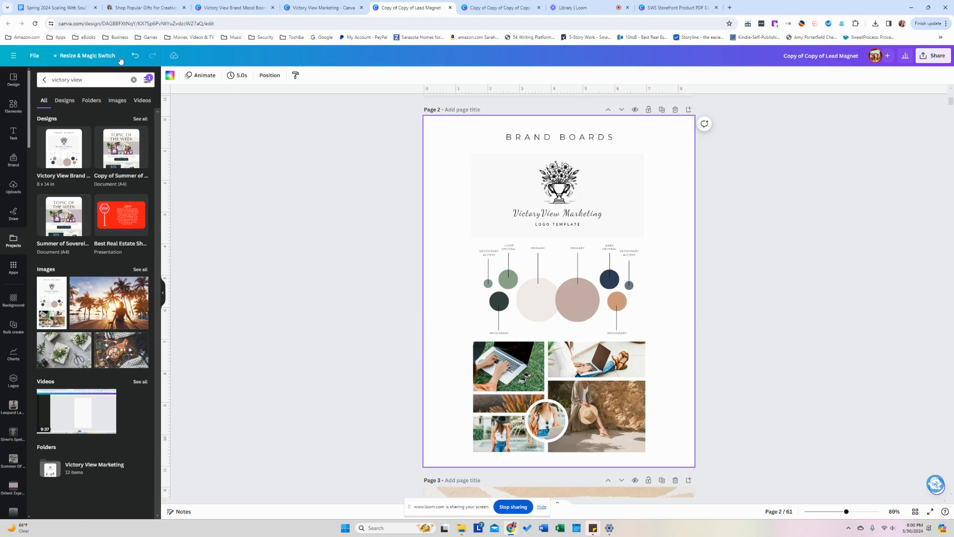
{"action": "left_click", "coordinate": [91, 100]}
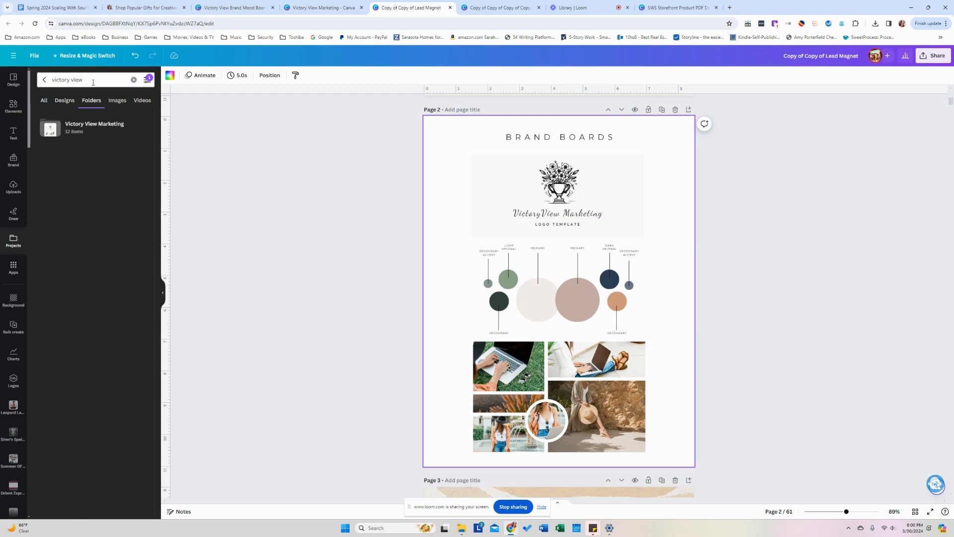
{"action": "left_click", "coordinate": [134, 80]}
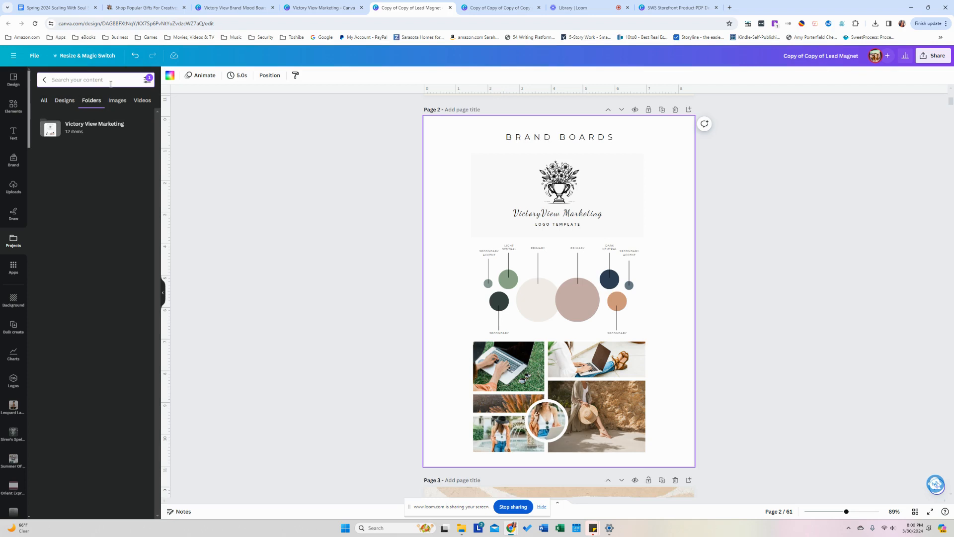
{"action": "type", "text": "outdoor"}
{"action": "key", "text": "Return"}
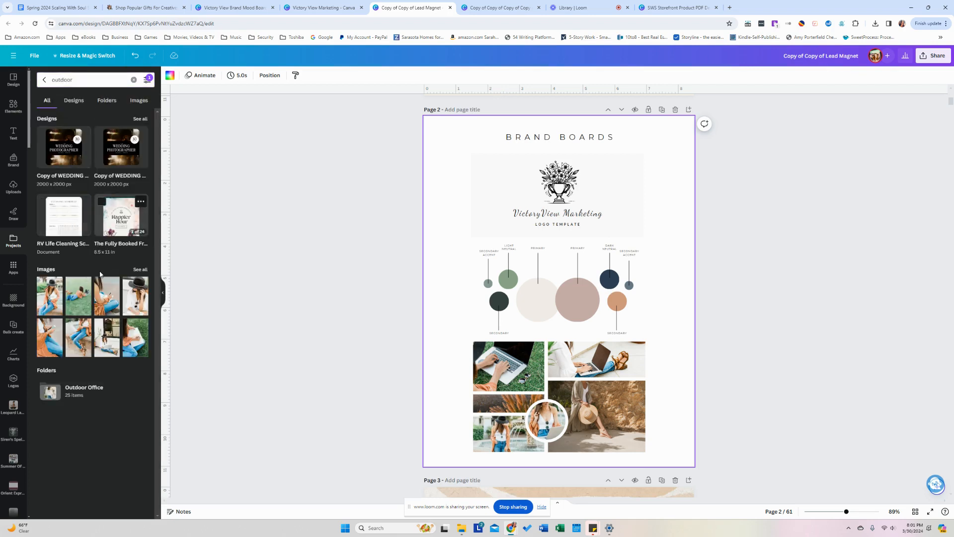
{"action": "left_click", "coordinate": [87, 391]}
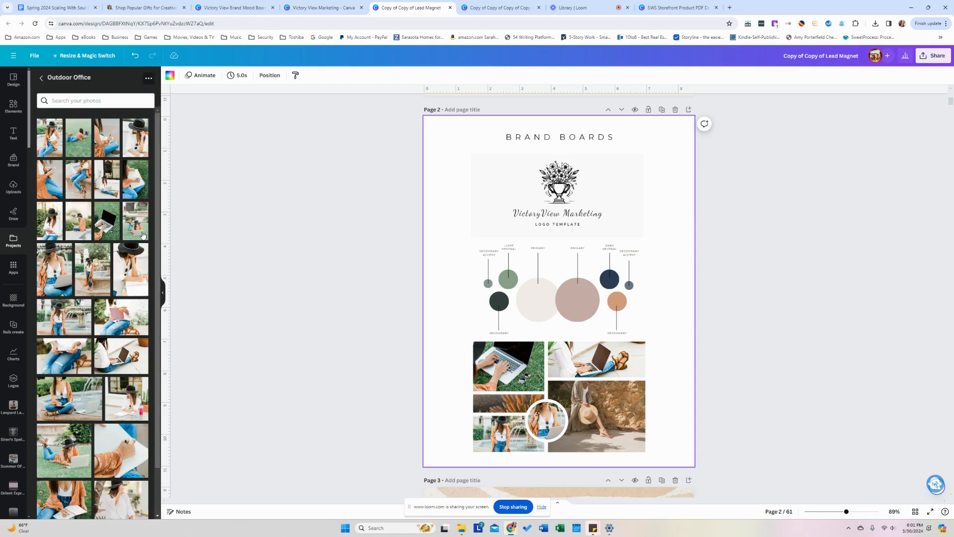
{"action": "left_click", "coordinate": [335, 231]}
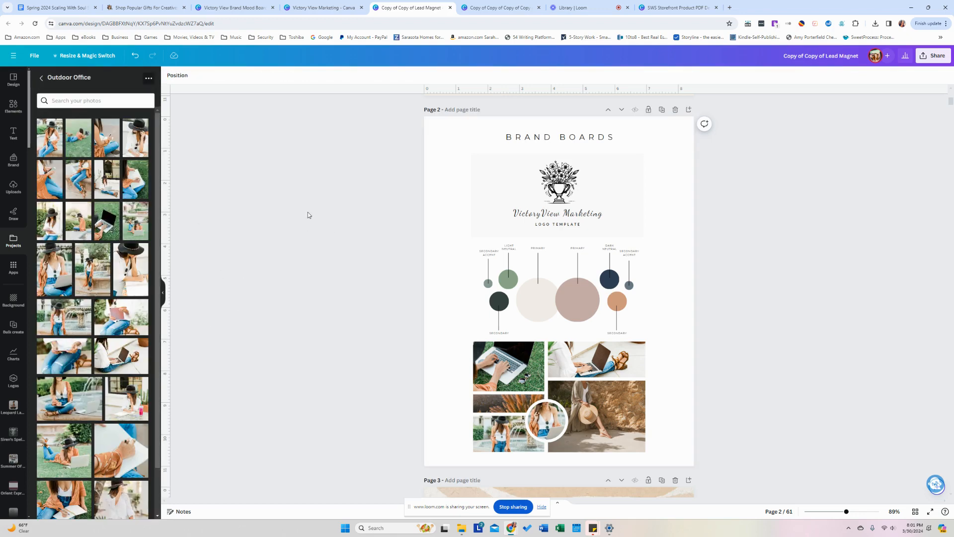
{"action": "scroll", "coordinate": [308, 214], "scroll_direction": "down", "scroll_amount": 4}
{"action": "scroll", "coordinate": [308, 213], "scroll_direction": "up", "scroll_amount": 3}
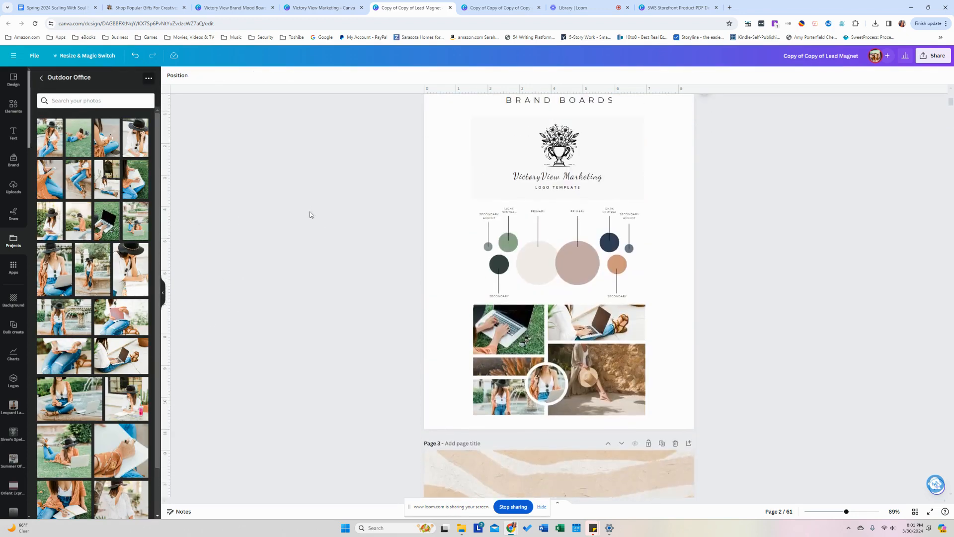
{"action": "scroll", "coordinate": [309, 214], "scroll_direction": "up", "scroll_amount": 8}
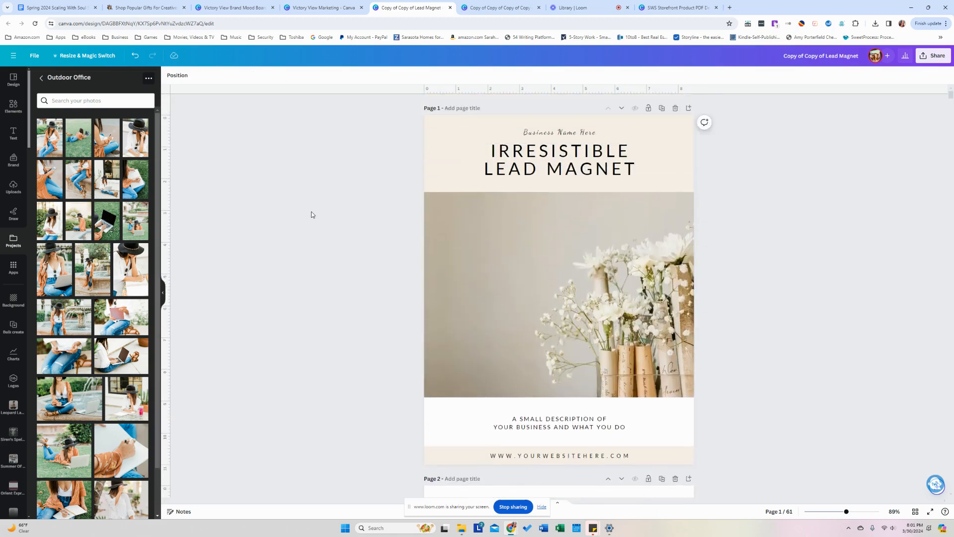
{"action": "scroll", "coordinate": [311, 214], "scroll_direction": "down", "scroll_amount": 9}
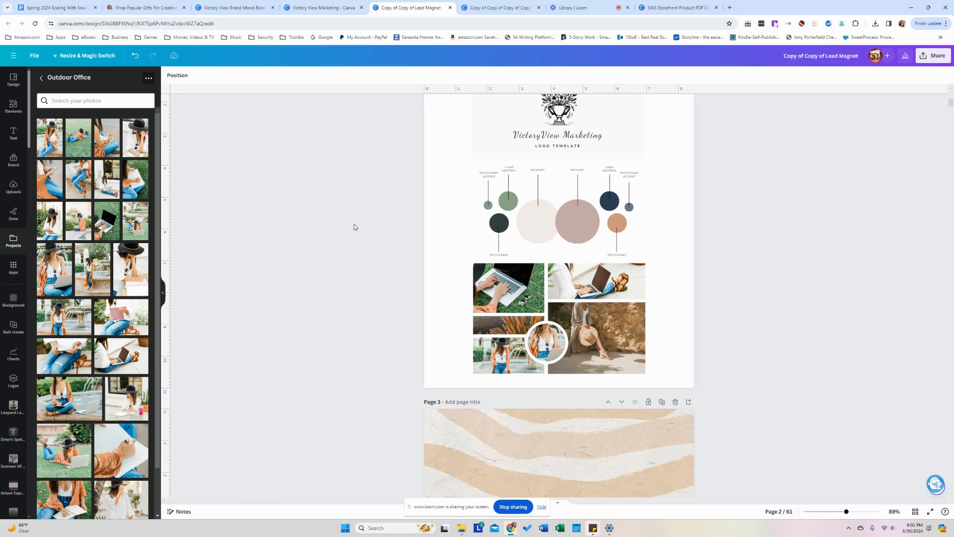
{"action": "scroll", "coordinate": [354, 227], "scroll_direction": "up", "scroll_amount": 3}
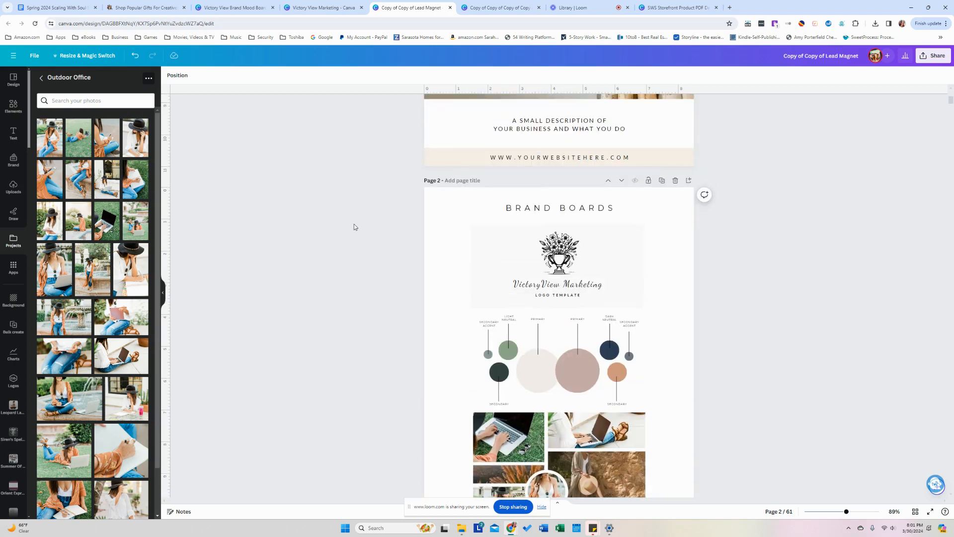
{"action": "scroll", "coordinate": [359, 273], "scroll_direction": "up", "scroll_amount": 4}
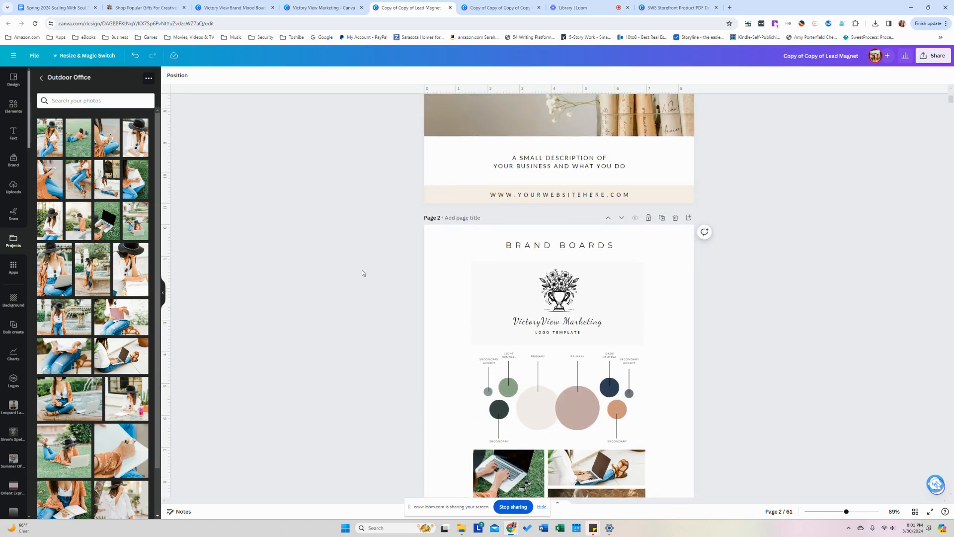
{"action": "scroll", "coordinate": [362, 272], "scroll_direction": "up", "scroll_amount": 3}
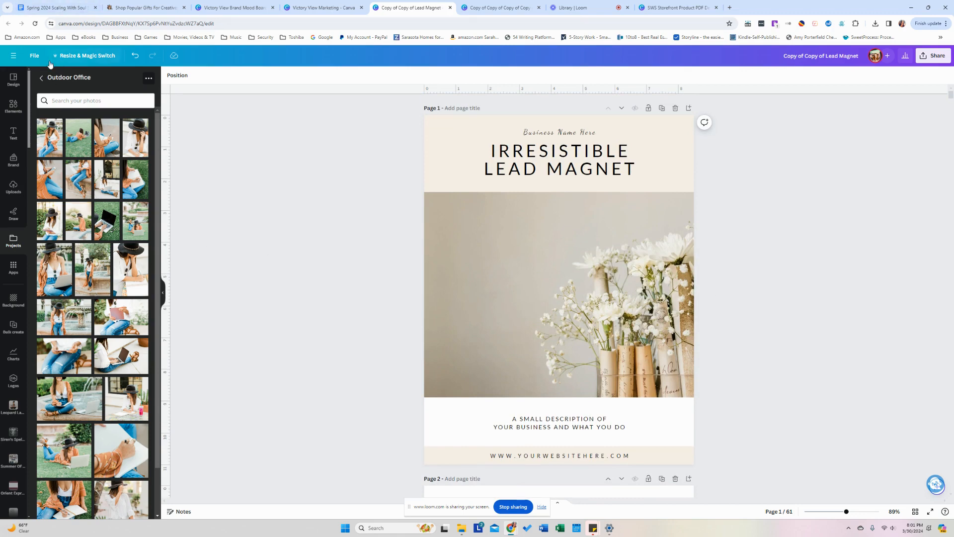
Search projects for 'cover', filter to Designs, and open the 24-page Copy of Cover Pack.
{"action": "left_click", "coordinate": [42, 80]}
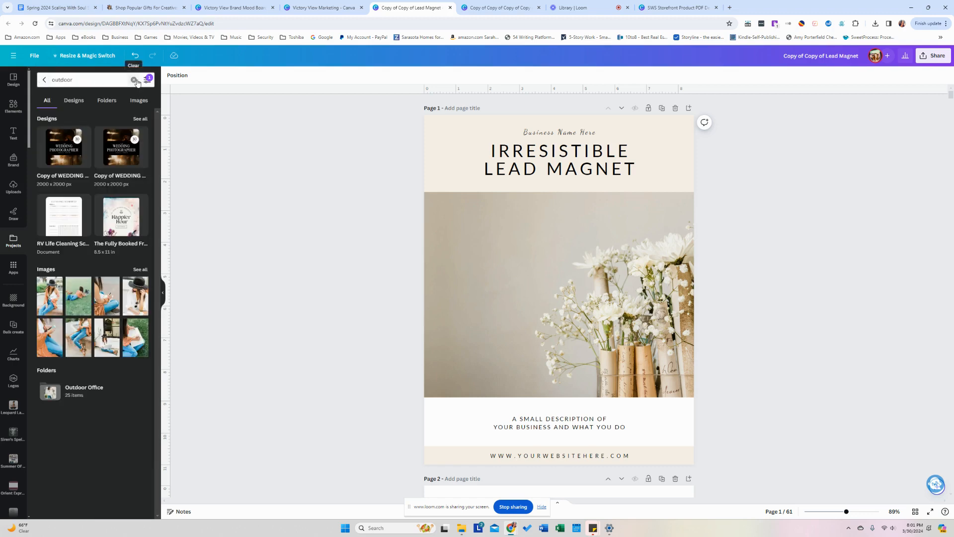
{"action": "left_click", "coordinate": [97, 80]}
{"action": "type", "text": "cover"}
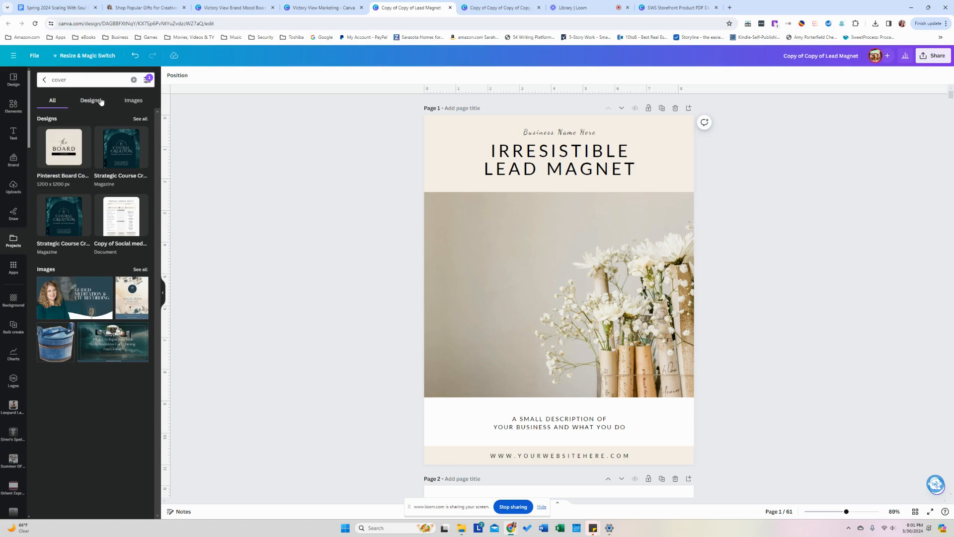
{"action": "left_click", "coordinate": [101, 102]}
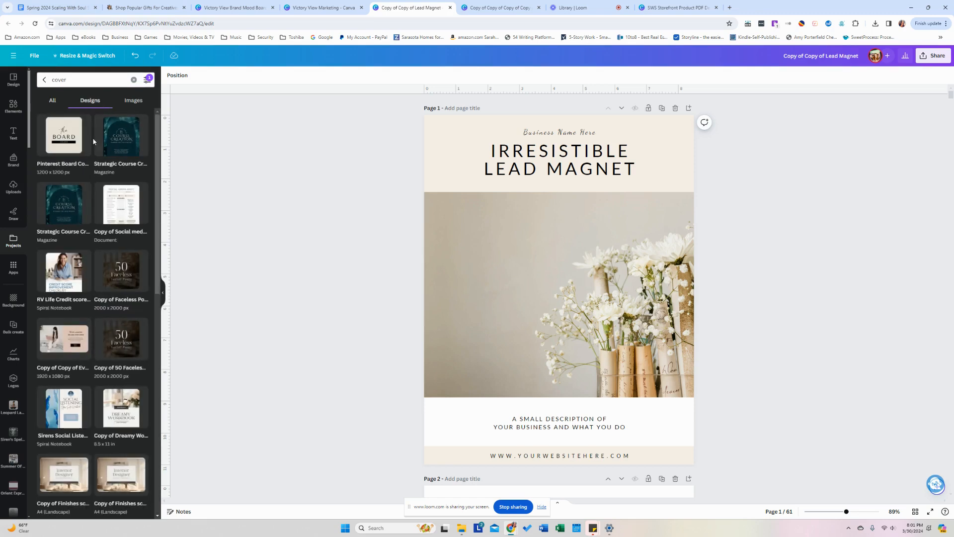
{"action": "scroll", "coordinate": [95, 140], "scroll_direction": "down", "scroll_amount": 4}
{"action": "scroll", "coordinate": [95, 143], "scroll_direction": "down", "scroll_amount": 7}
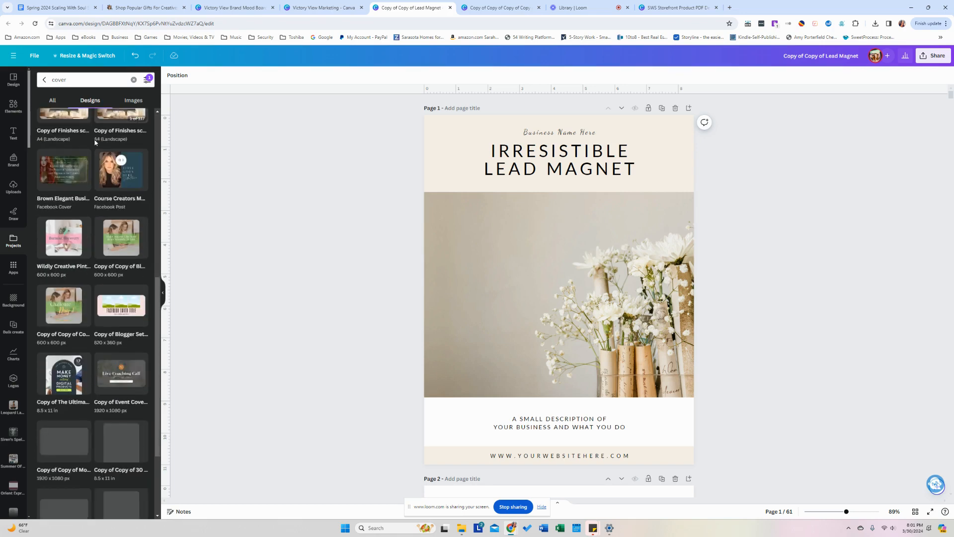
{"action": "scroll", "coordinate": [95, 142], "scroll_direction": "down", "scroll_amount": 8}
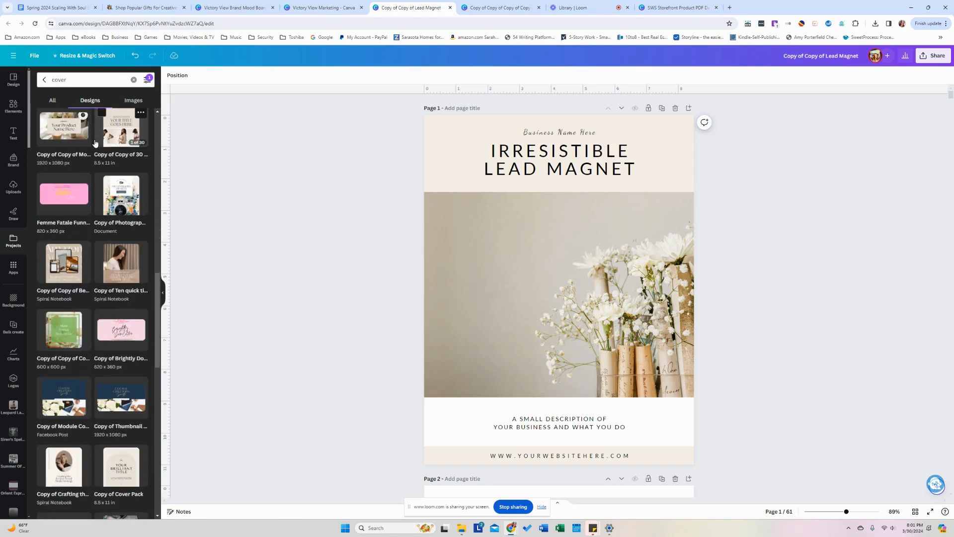
{"action": "scroll", "coordinate": [95, 143], "scroll_direction": "down", "scroll_amount": 8}
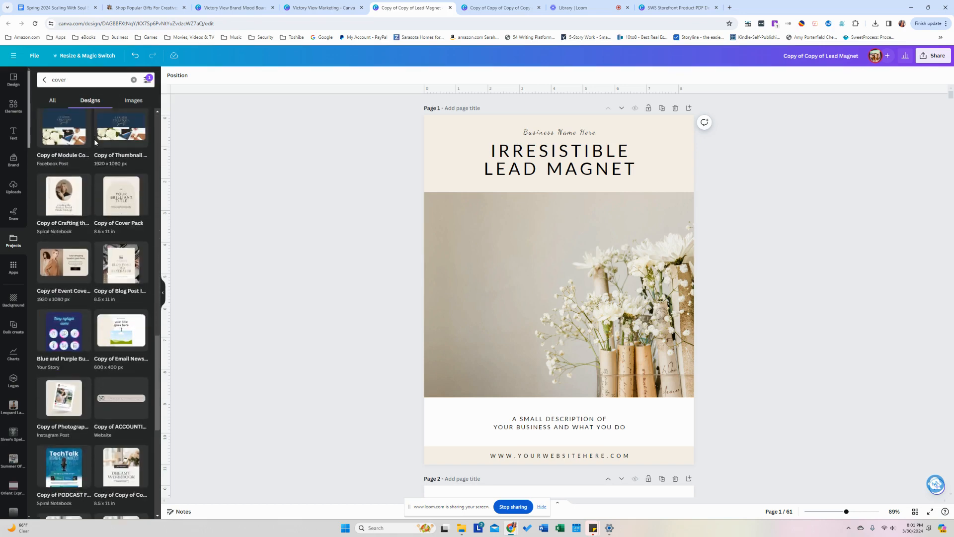
{"action": "scroll", "coordinate": [96, 143], "scroll_direction": "down", "scroll_amount": 7}
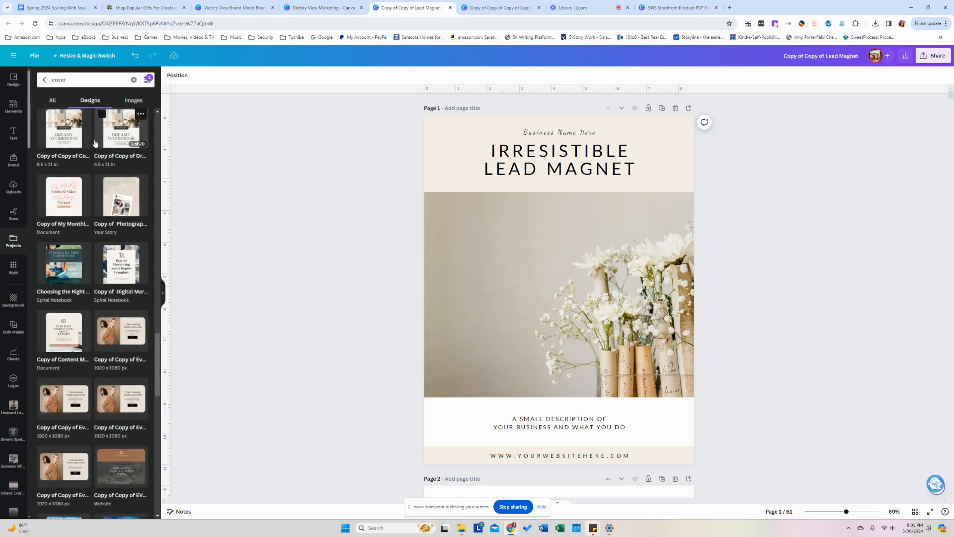
{"action": "scroll", "coordinate": [95, 143], "scroll_direction": "down", "scroll_amount": 3}
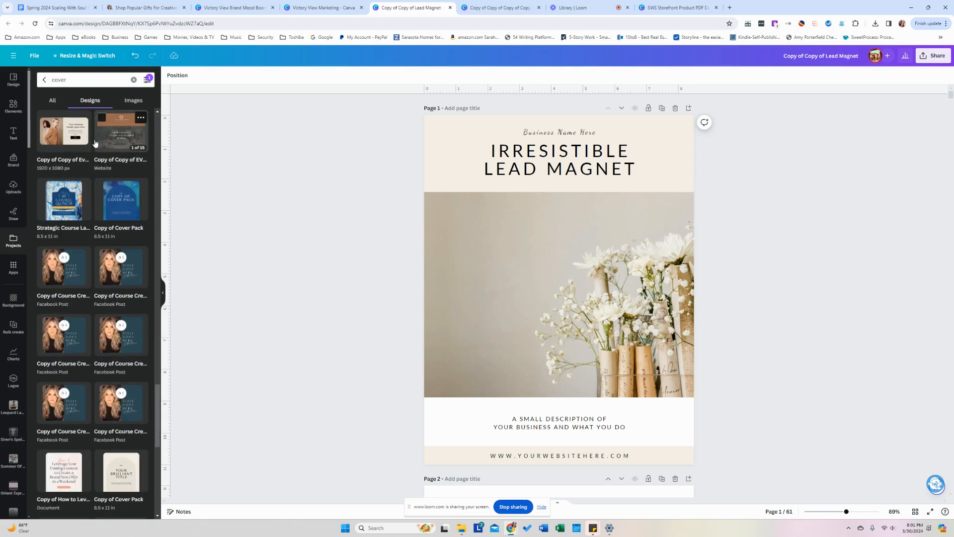
{"action": "left_click", "coordinate": [129, 202]}
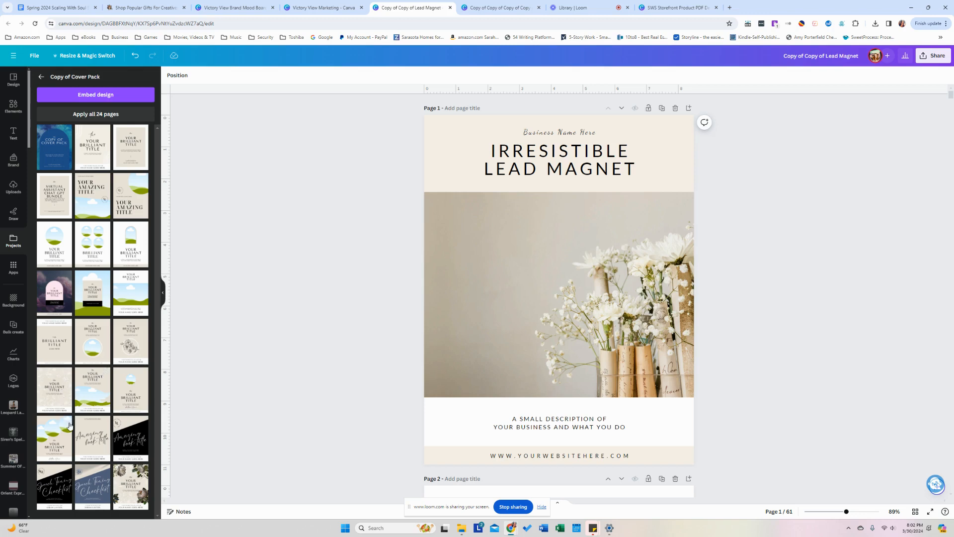
Replace page 1 with the hills cover and set Author Name in Dancing Script, nudged up slightly.
{"action": "left_click", "coordinate": [66, 450]}
{"action": "left_click", "coordinate": [423, 305]}
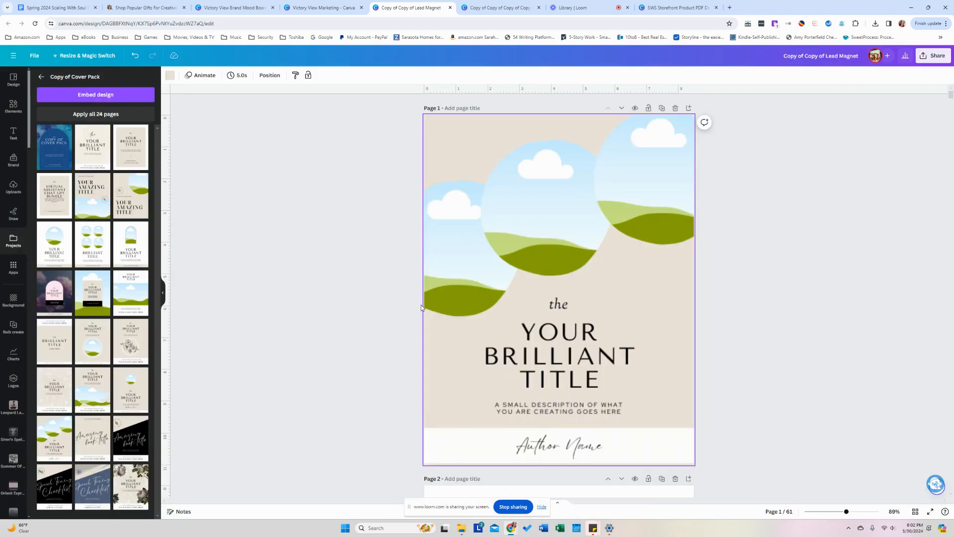
{"action": "left_click", "coordinate": [507, 355]}
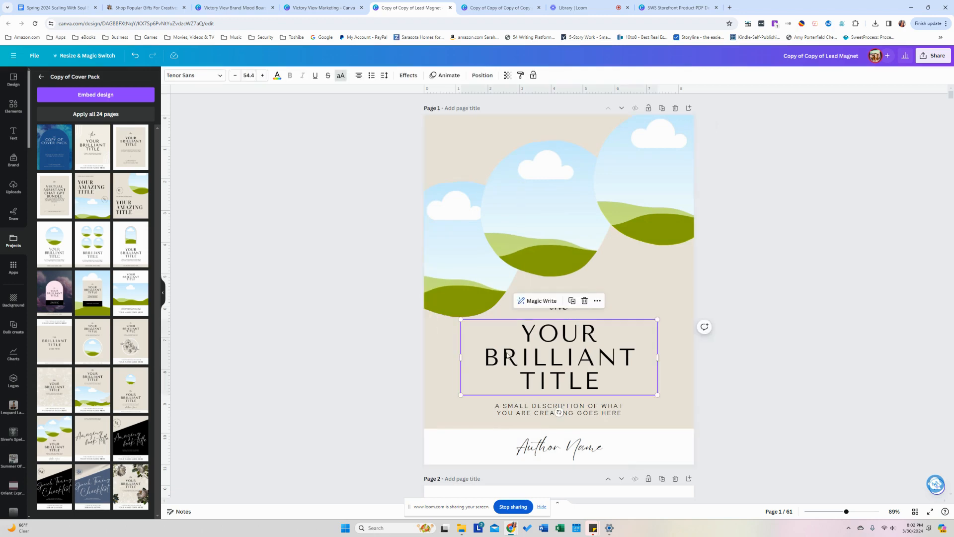
{"action": "left_click", "coordinate": [550, 446]}
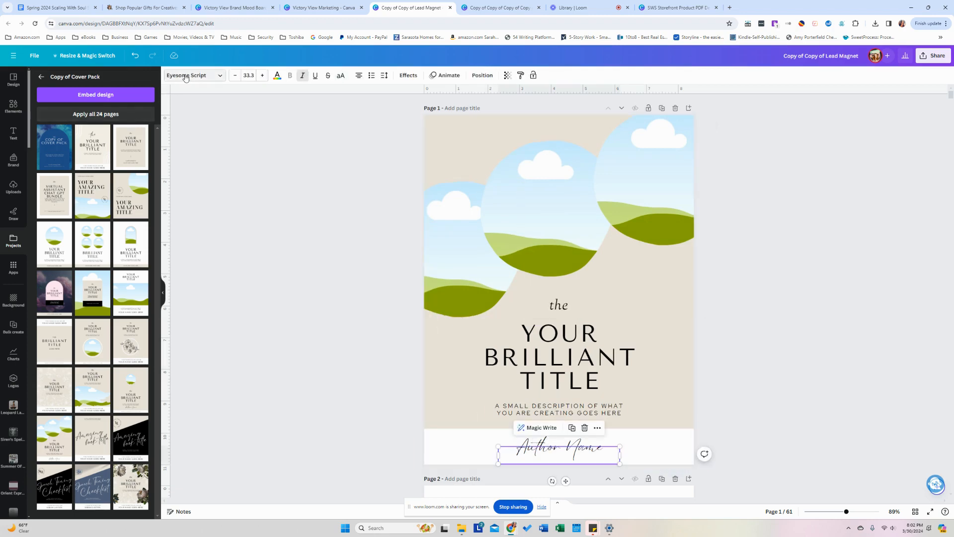
{"action": "left_click", "coordinate": [185, 77]}
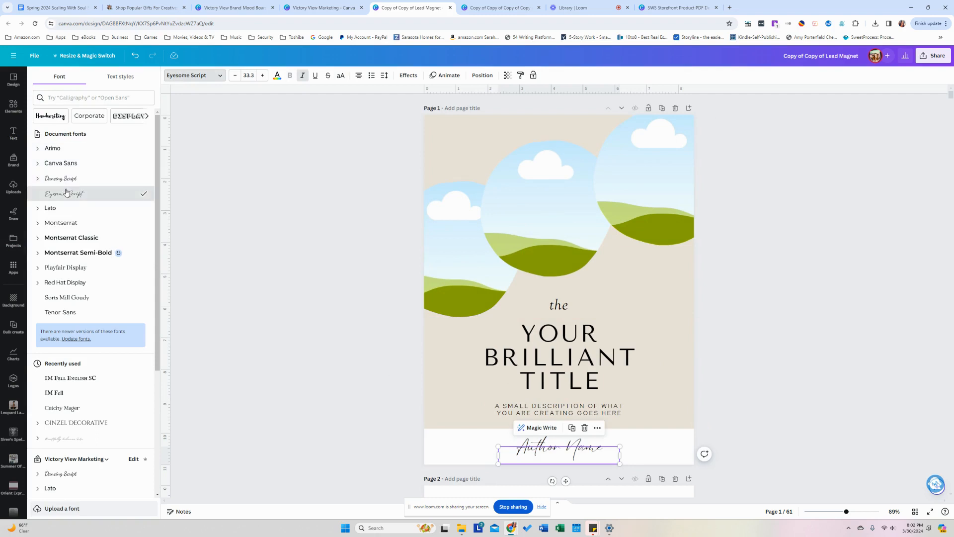
{"action": "left_click", "coordinate": [62, 179]}
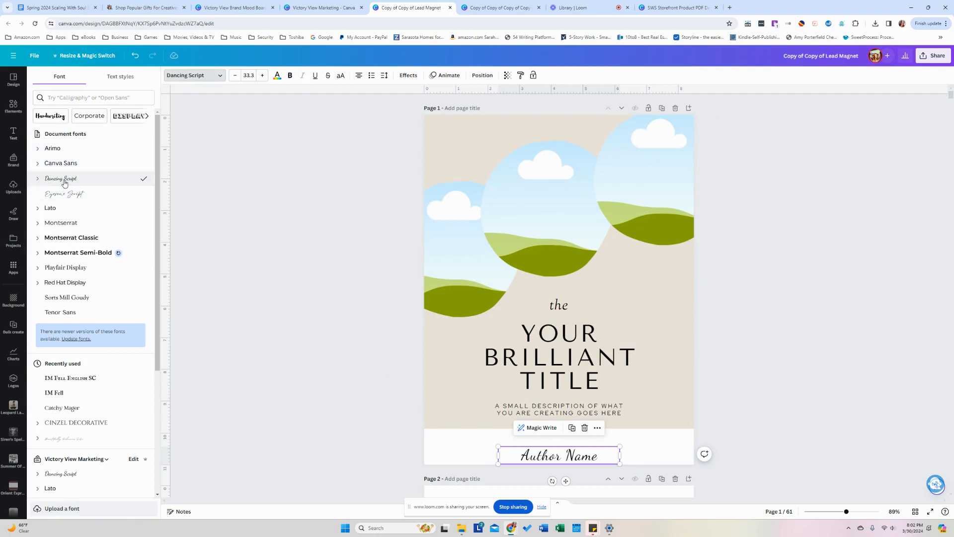
{"action": "left_click", "coordinate": [291, 295]}
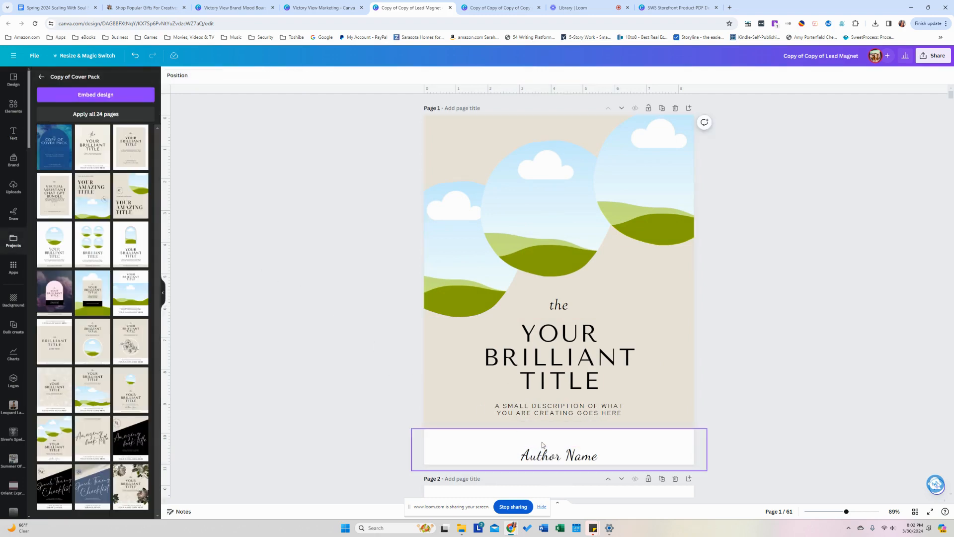
{"action": "left_click_drag", "start_coordinate": [578, 462], "coordinate": [578, 453]}
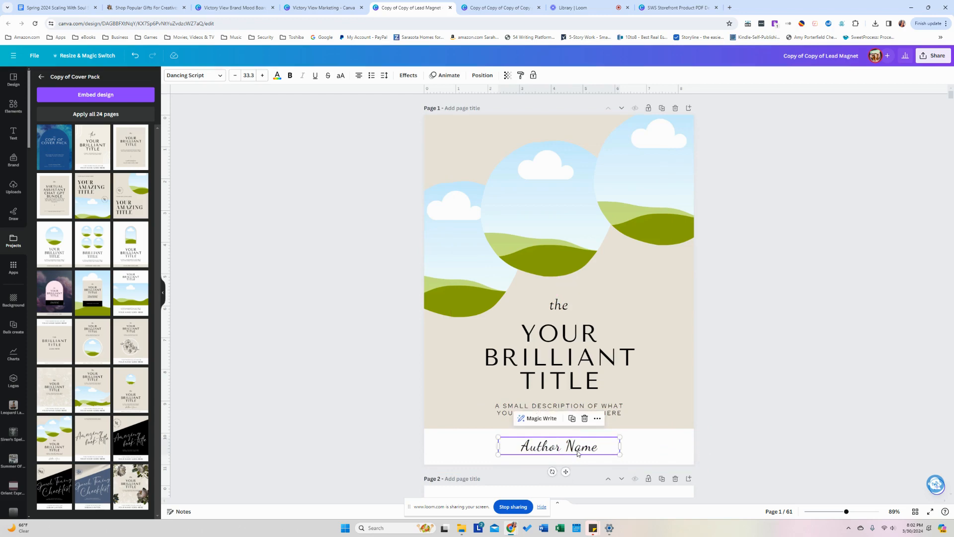
{"action": "left_click", "coordinate": [383, 389]}
Set YOUR BRILLIANT TITLE in Lato and the word 'the' in Dancing Script.
{"action": "scroll", "coordinate": [383, 389], "scroll_direction": "down", "scroll_amount": 4}
{"action": "scroll", "coordinate": [383, 389], "scroll_direction": "up", "scroll_amount": 4}
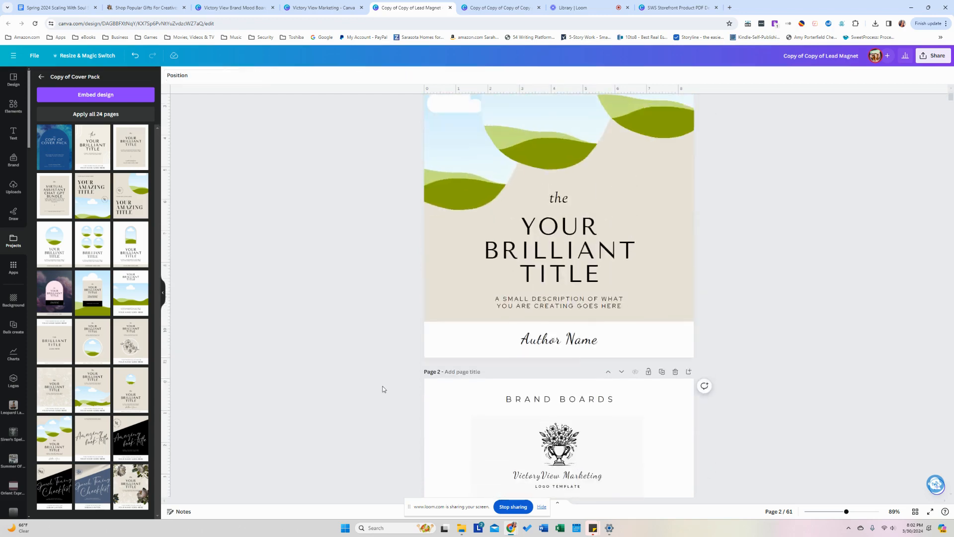
{"action": "left_click", "coordinate": [573, 391]}
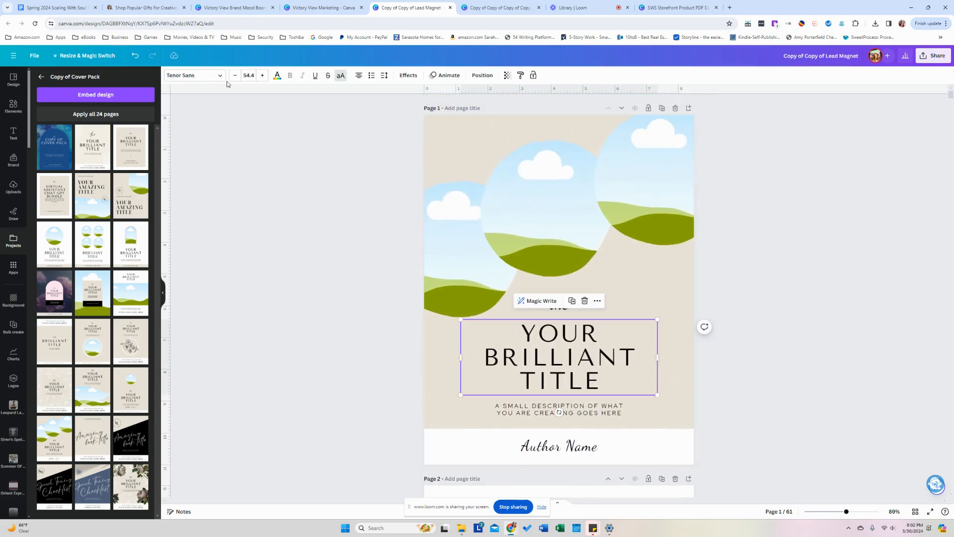
{"action": "left_click", "coordinate": [194, 75]}
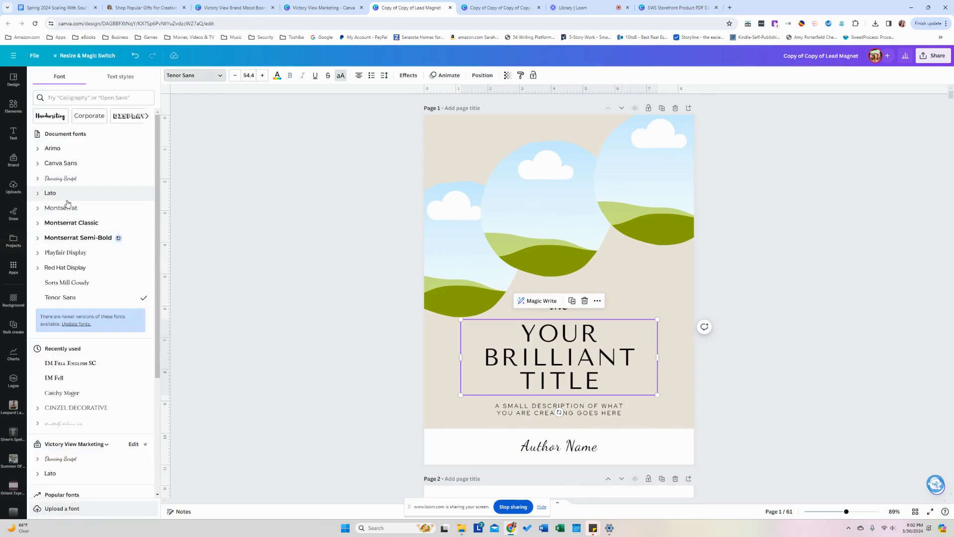
{"action": "left_click", "coordinate": [69, 195]}
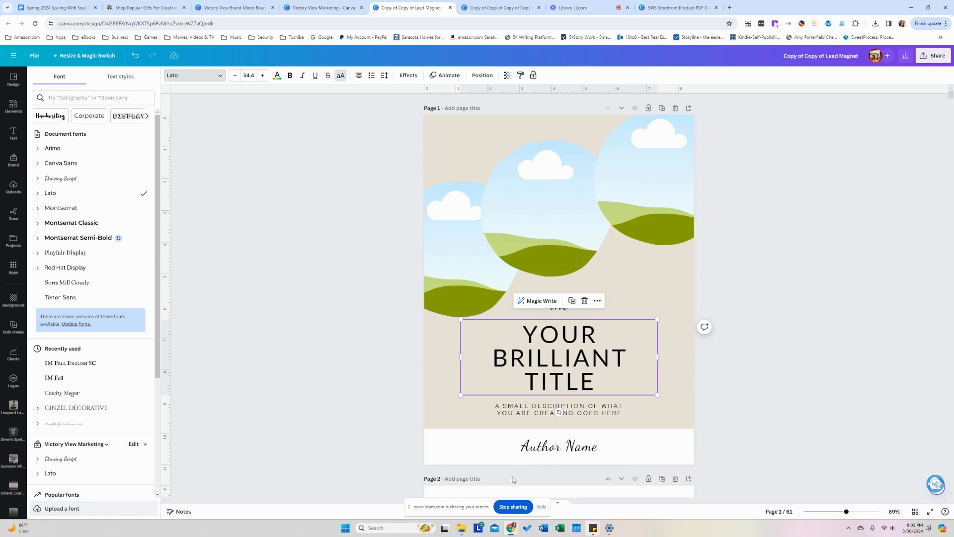
{"action": "left_click", "coordinate": [312, 209]}
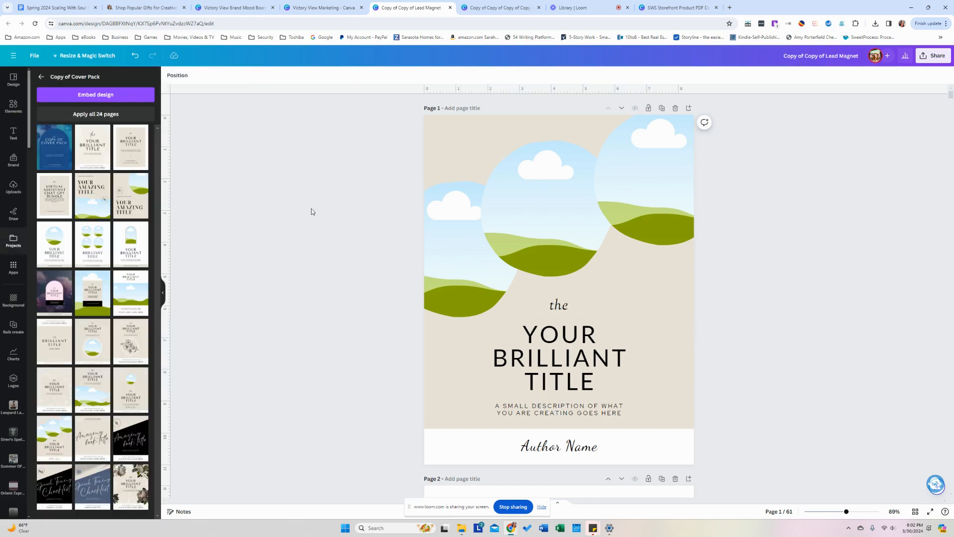
{"action": "left_click", "coordinate": [552, 309]}
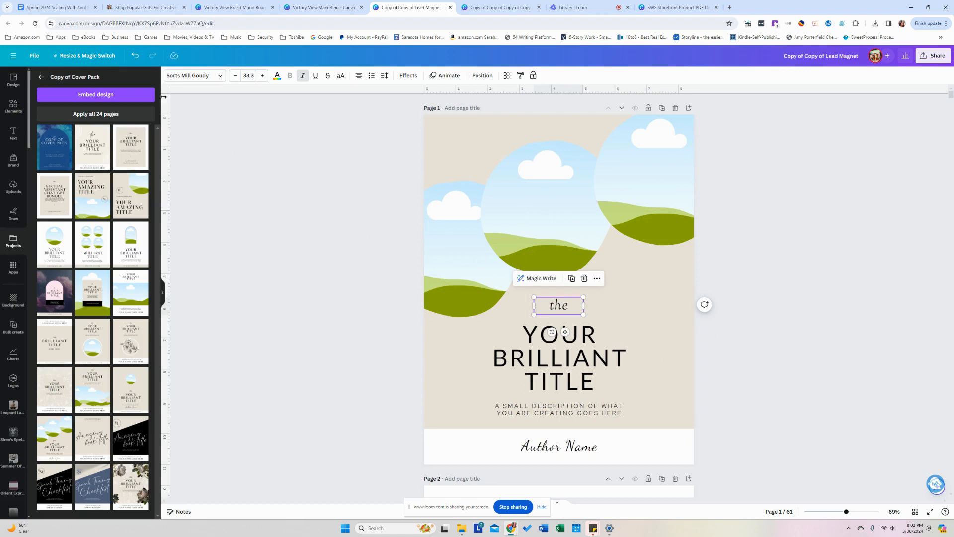
{"action": "left_click", "coordinate": [194, 75]}
{"action": "left_click", "coordinate": [58, 165]}
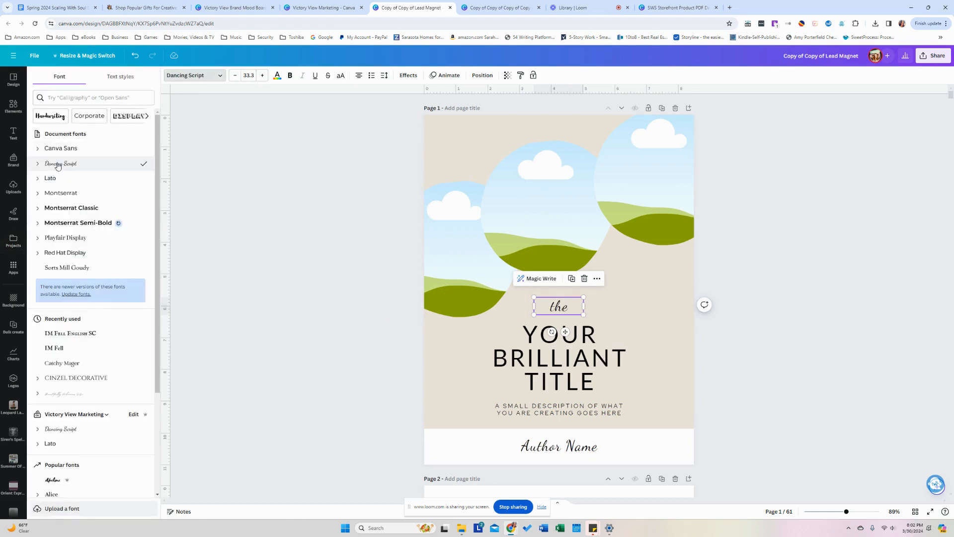
{"action": "left_click", "coordinate": [207, 412]}
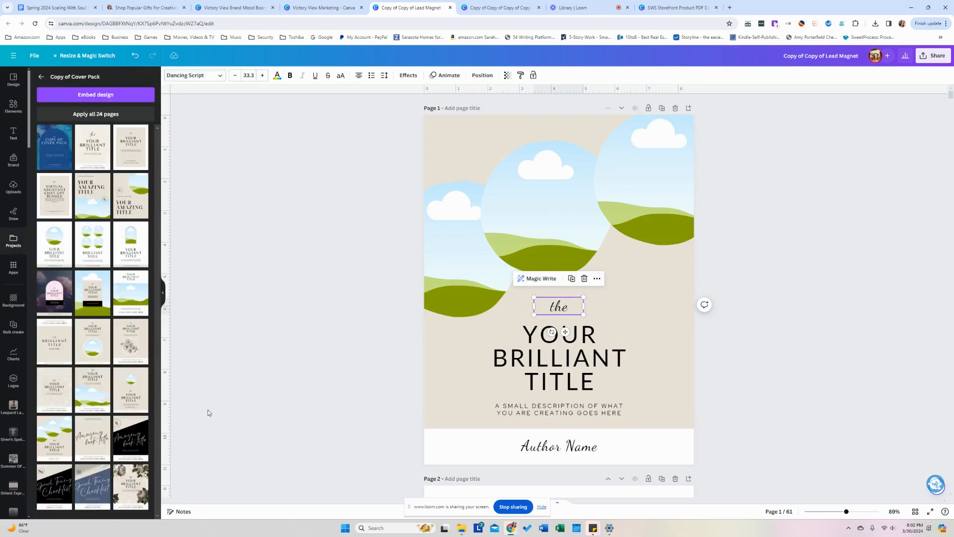
Shuffle the brand palette on the cover until it shows a charcoal background, tan author bar and light lettering.
{"action": "scroll", "coordinate": [224, 386], "scroll_direction": "down", "scroll_amount": 2}
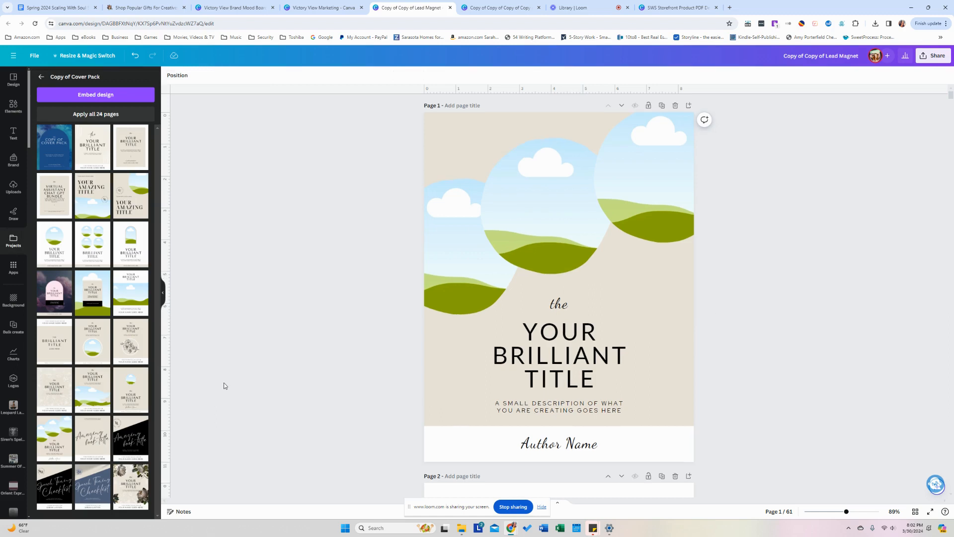
{"action": "scroll", "coordinate": [224, 386], "scroll_direction": "up", "scroll_amount": 2}
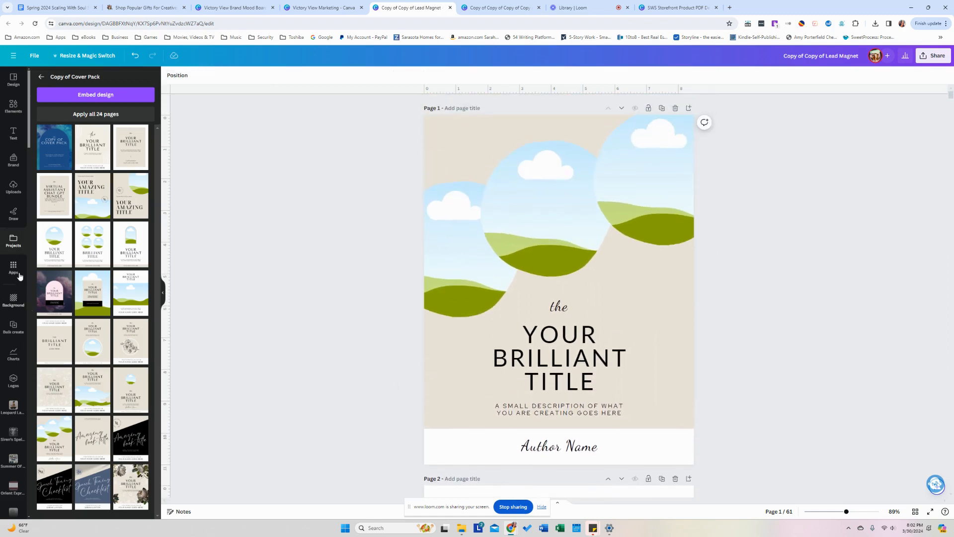
{"action": "left_click", "coordinate": [13, 160]}
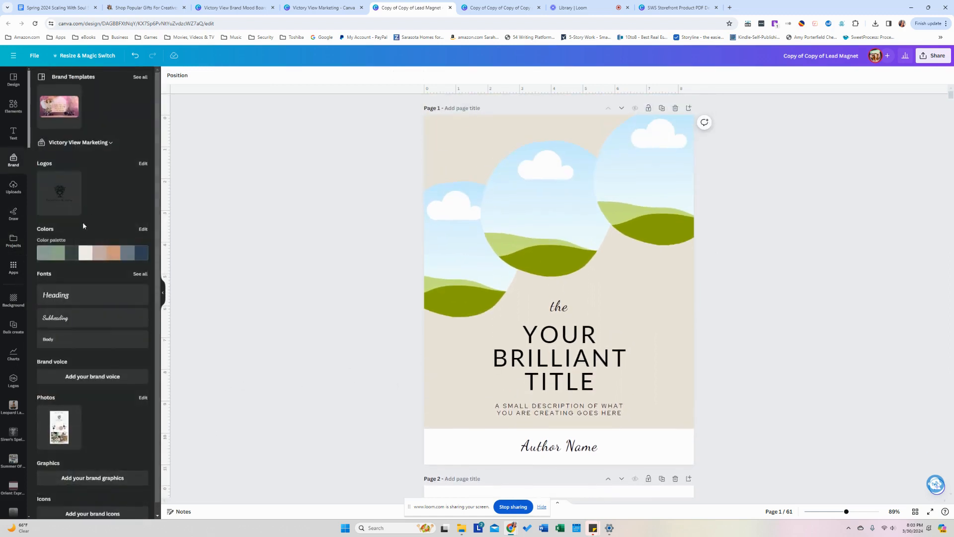
{"action": "left_click", "coordinate": [92, 261]}
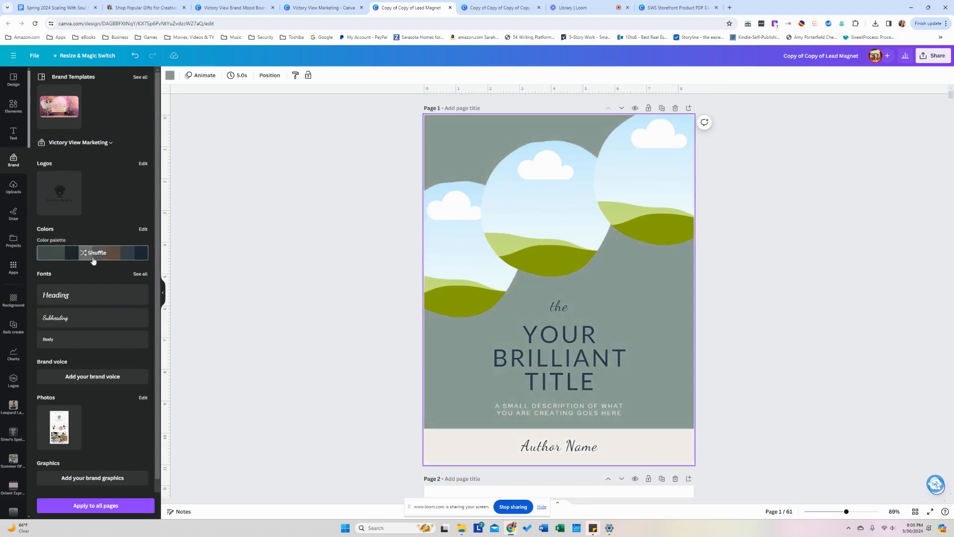
{"action": "left_click", "coordinate": [94, 261]}
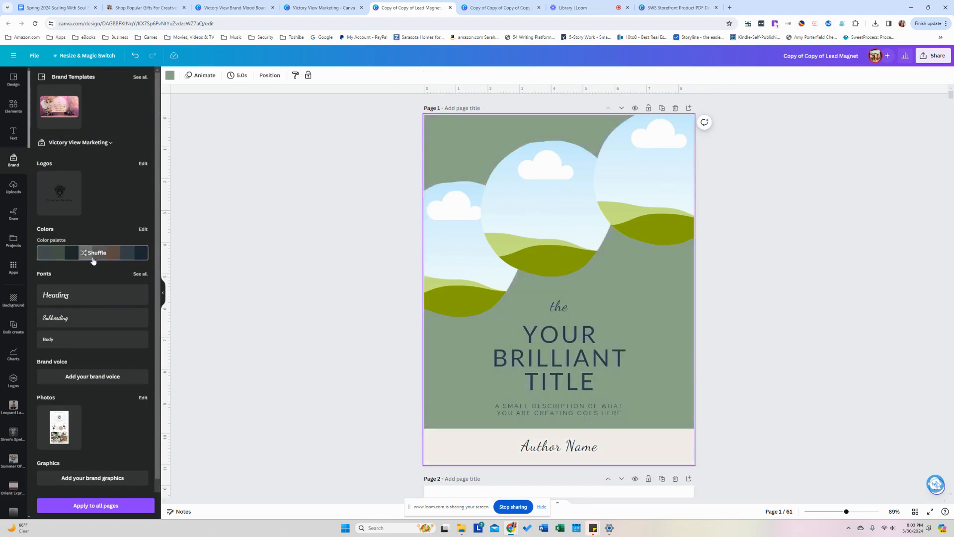
{"action": "left_click", "coordinate": [93, 261]}
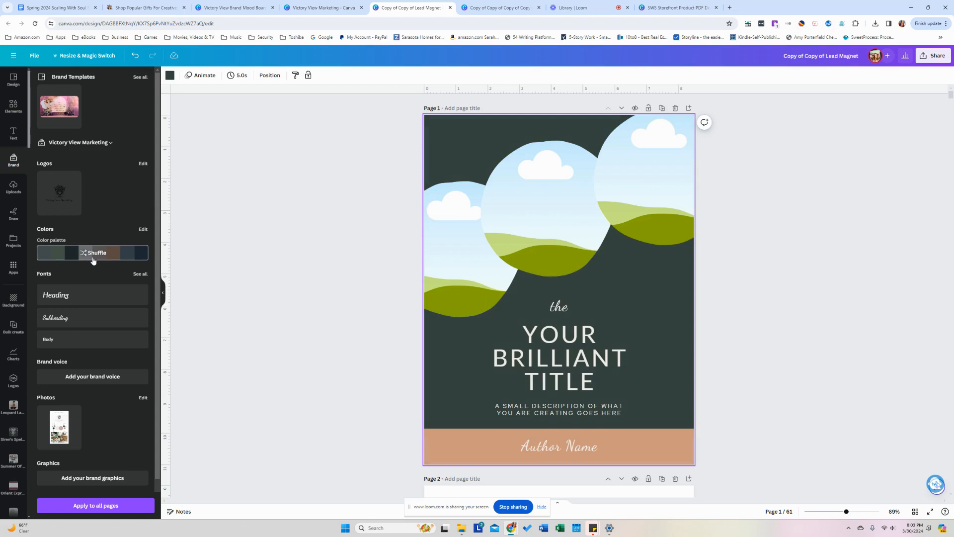
{"action": "left_click", "coordinate": [93, 261]}
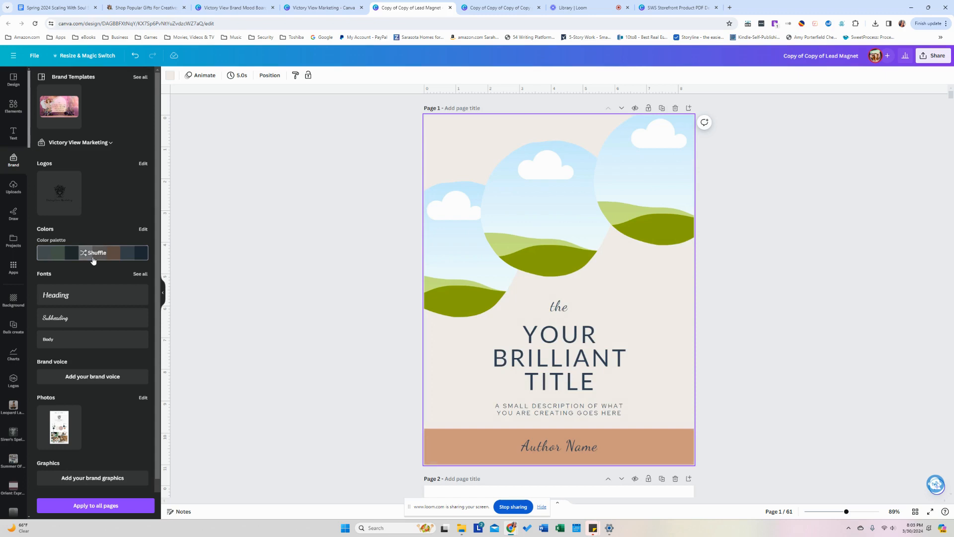
{"action": "left_click", "coordinate": [94, 261]}
{"action": "left_click", "coordinate": [93, 261]}
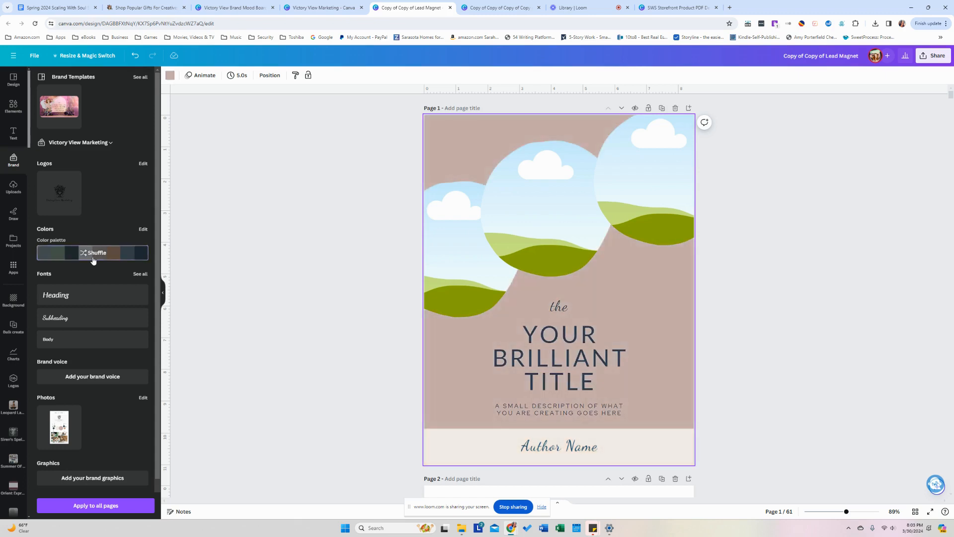
{"action": "left_click", "coordinate": [93, 261]}
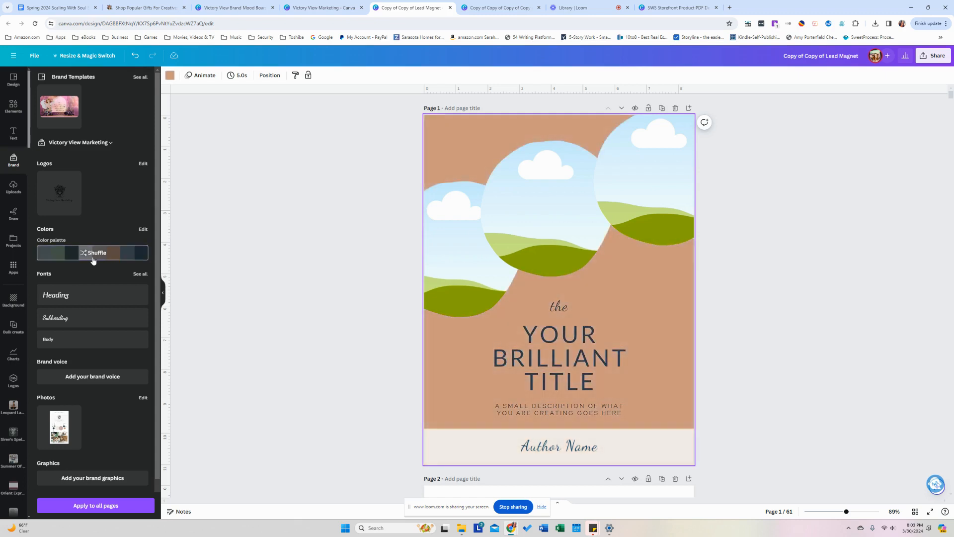
{"action": "left_click", "coordinate": [93, 261]}
{"action": "left_click", "coordinate": [94, 261]}
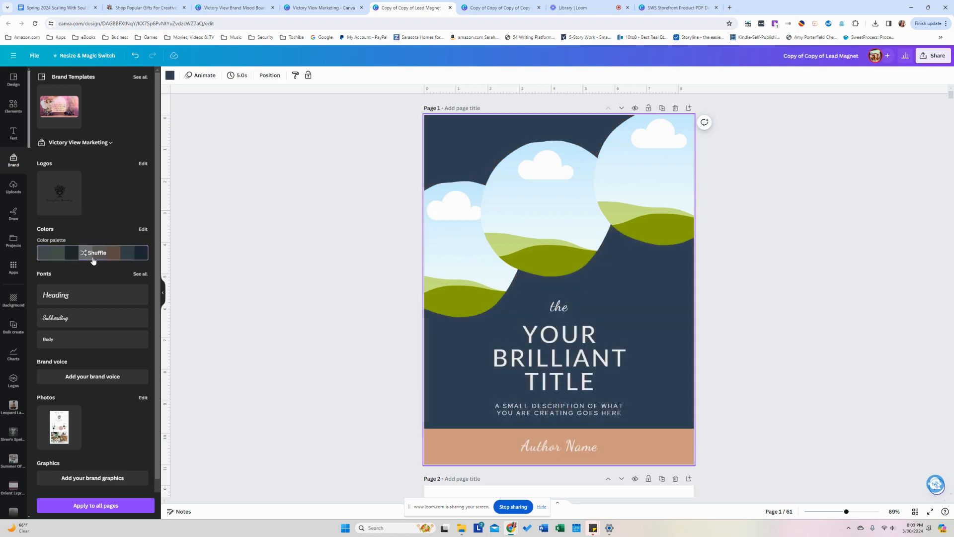
{"action": "left_click", "coordinate": [94, 261]}
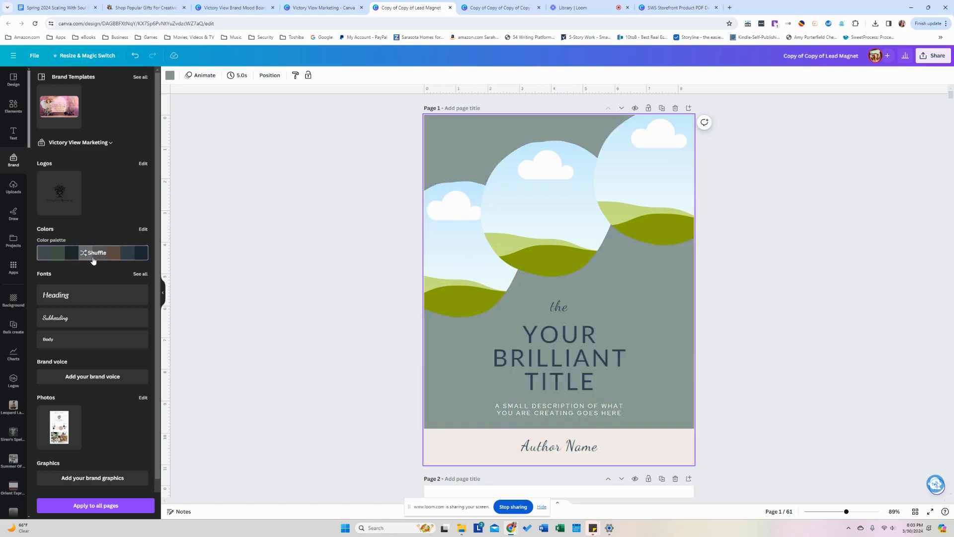
{"action": "left_click", "coordinate": [93, 261]}
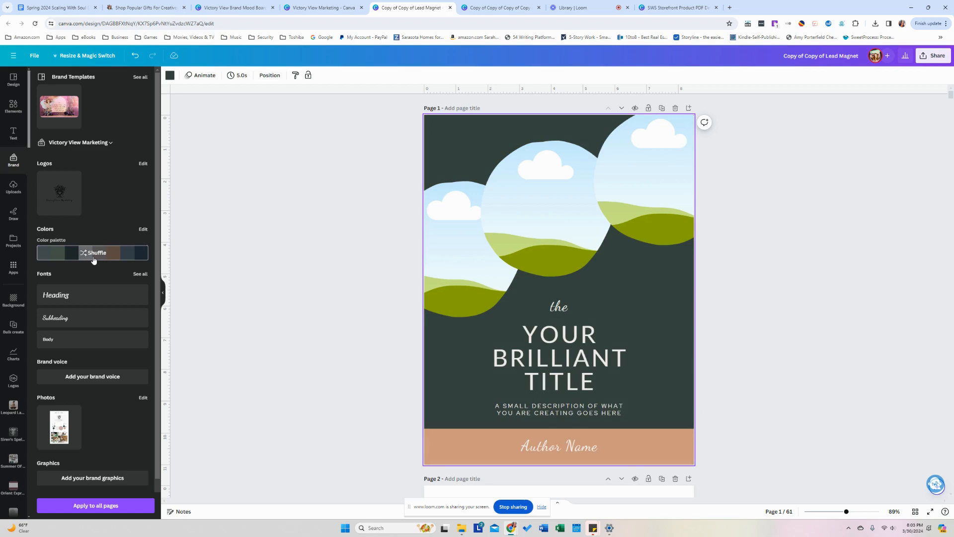
{"action": "left_click", "coordinate": [14, 240]}
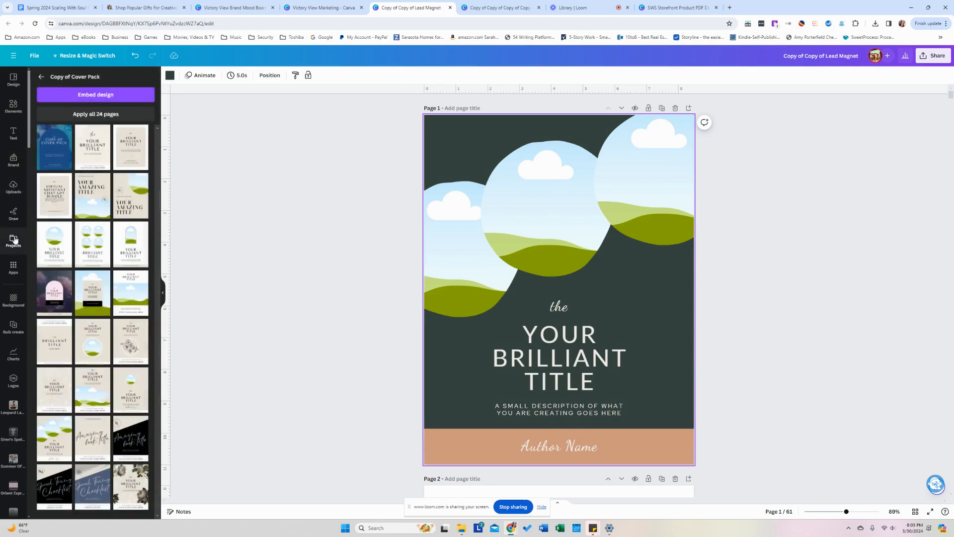
Search projects for 'outdoor' and place the fountain portrait in the middle cover circle.
{"action": "left_click", "coordinate": [42, 78]}
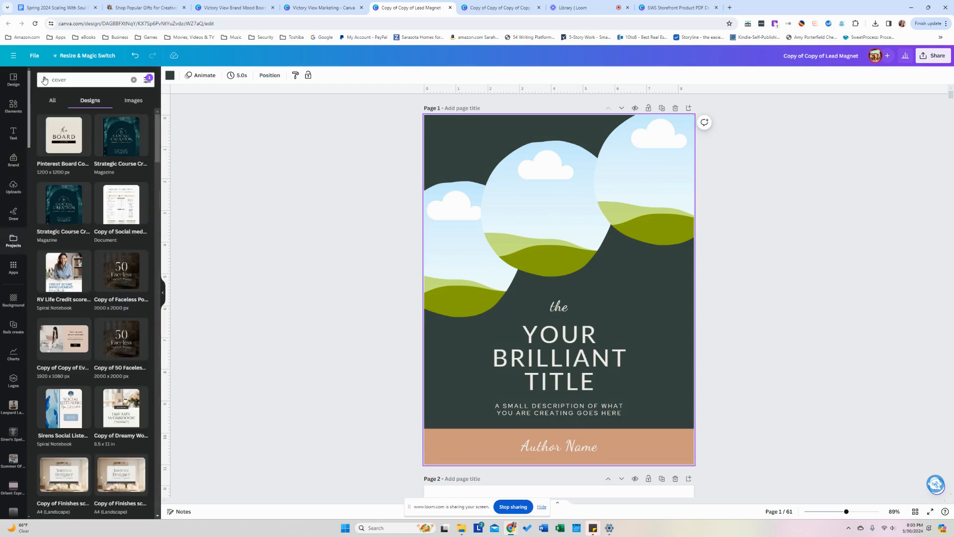
{"action": "left_click", "coordinate": [133, 80]}
{"action": "type", "text": "outdoor"}
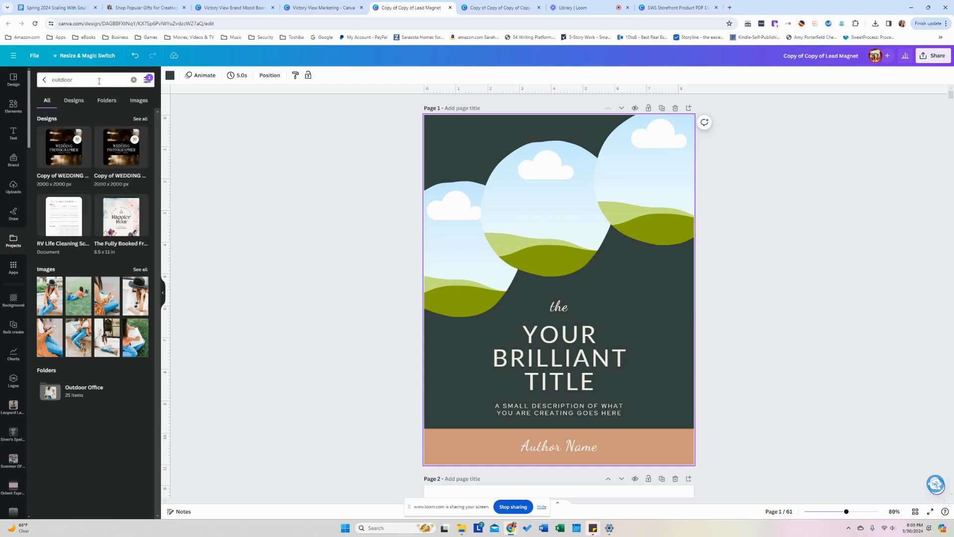
{"action": "left_click", "coordinate": [75, 393]}
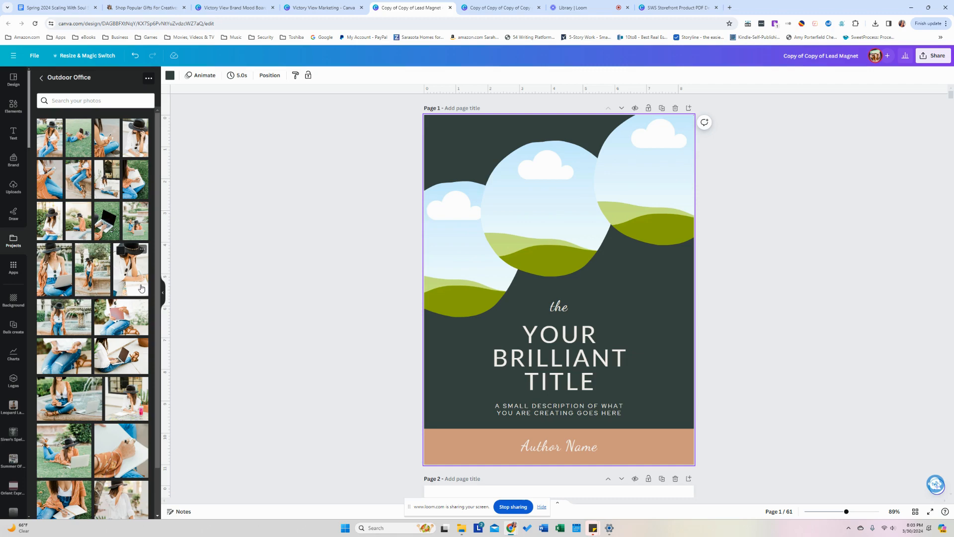
{"action": "left_click_drag", "start_coordinate": [74, 319], "coordinate": [501, 237]}
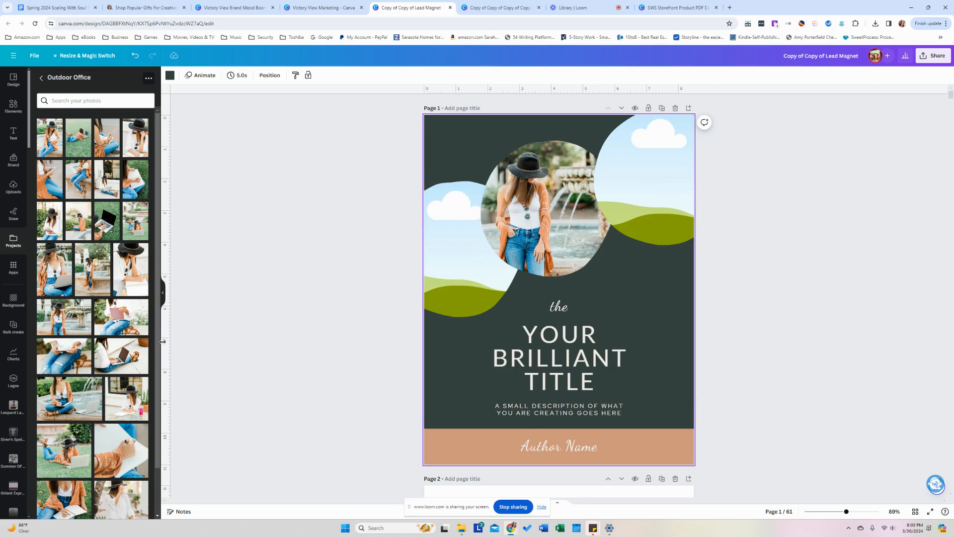
Detach the seated woman-with-hat photo from the brand board and paste it into the left circle.
{"action": "scroll", "coordinate": [324, 318], "scroll_direction": "down", "scroll_amount": 5}
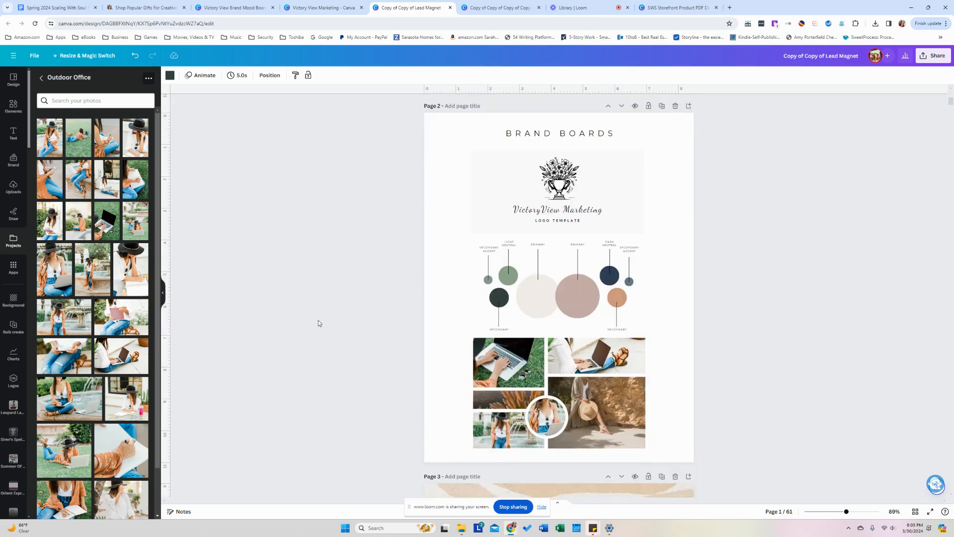
{"action": "left_click", "coordinate": [597, 417]}
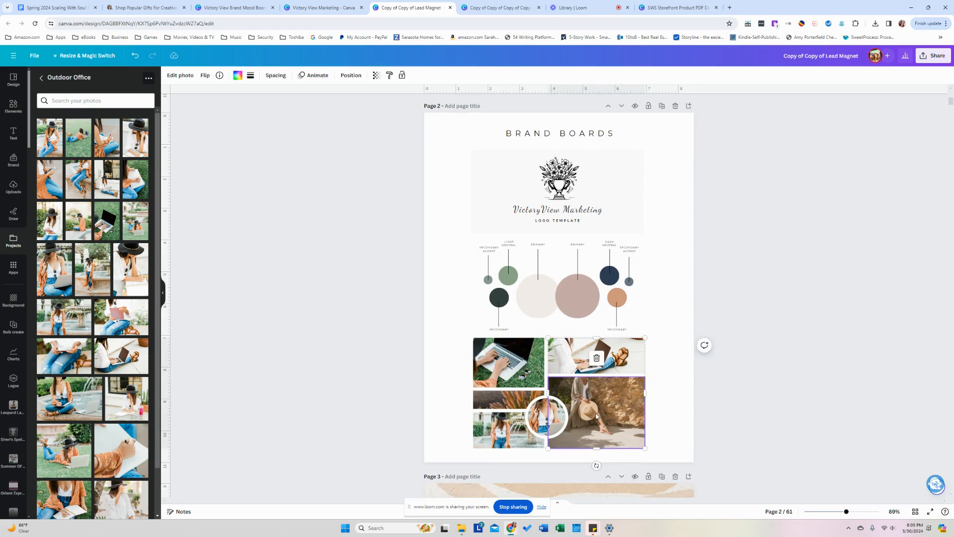
{"action": "right_click", "coordinate": [597, 417]}
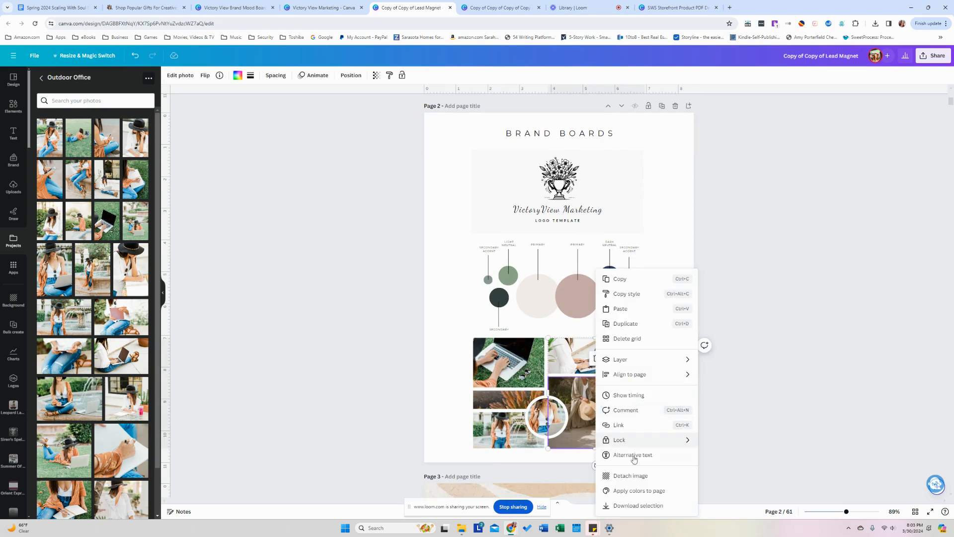
{"action": "left_click", "coordinate": [634, 476]}
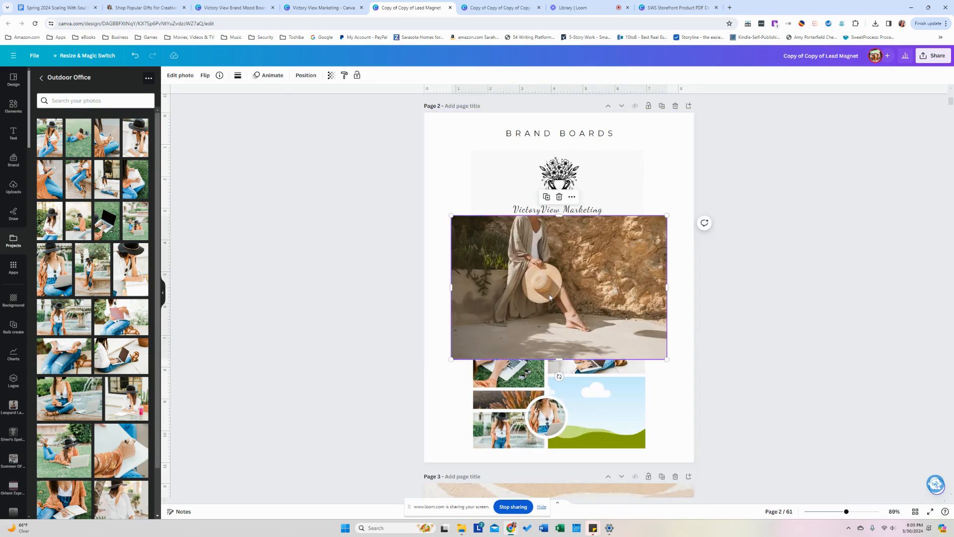
{"action": "scroll", "coordinate": [550, 297], "scroll_direction": "up", "scroll_amount": 8}
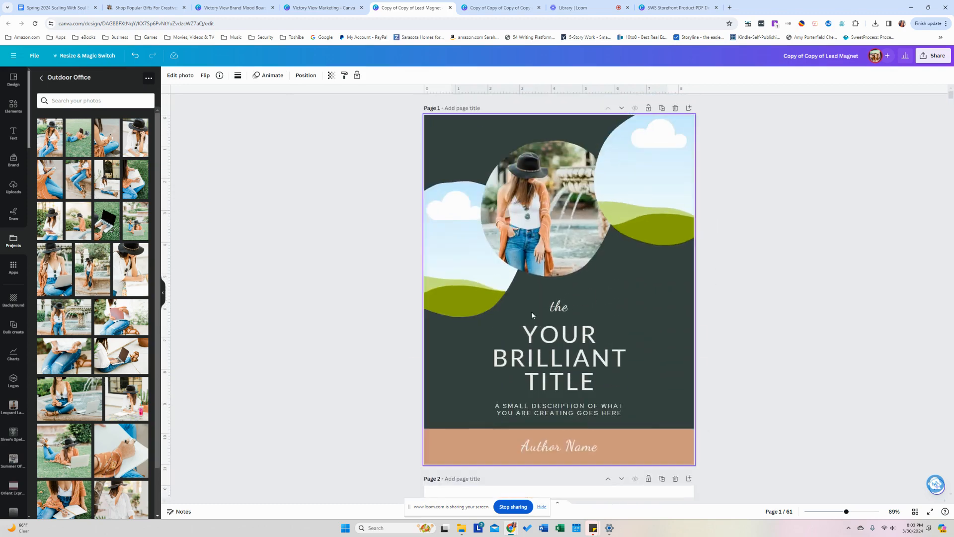
{"action": "key", "text": "ctrl+v"}
{"action": "left_click_drag", "start_coordinate": [473, 275], "coordinate": [455, 261]}
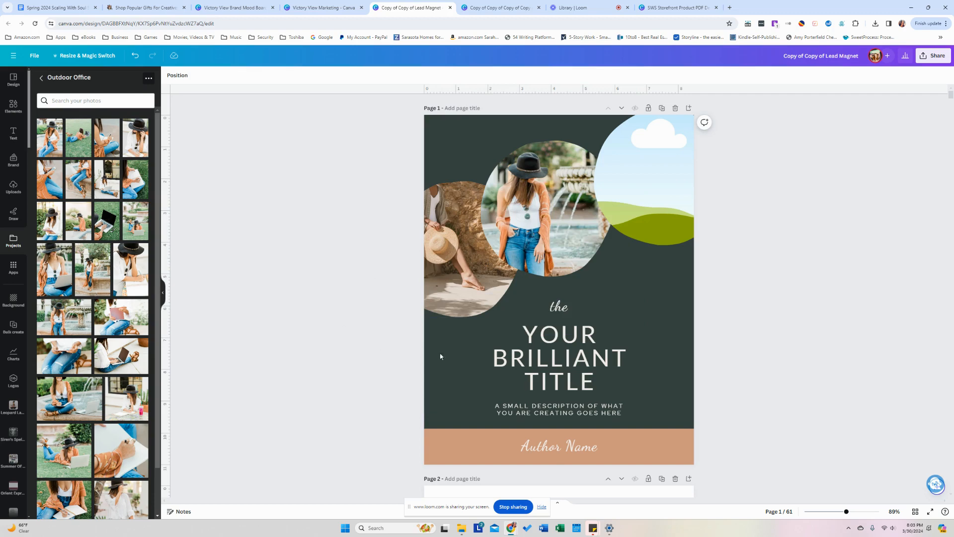
Place the pampas sunset photo from recently used elements into the right circle.
{"action": "scroll", "coordinate": [500, 357], "scroll_direction": "down", "scroll_amount": 8}
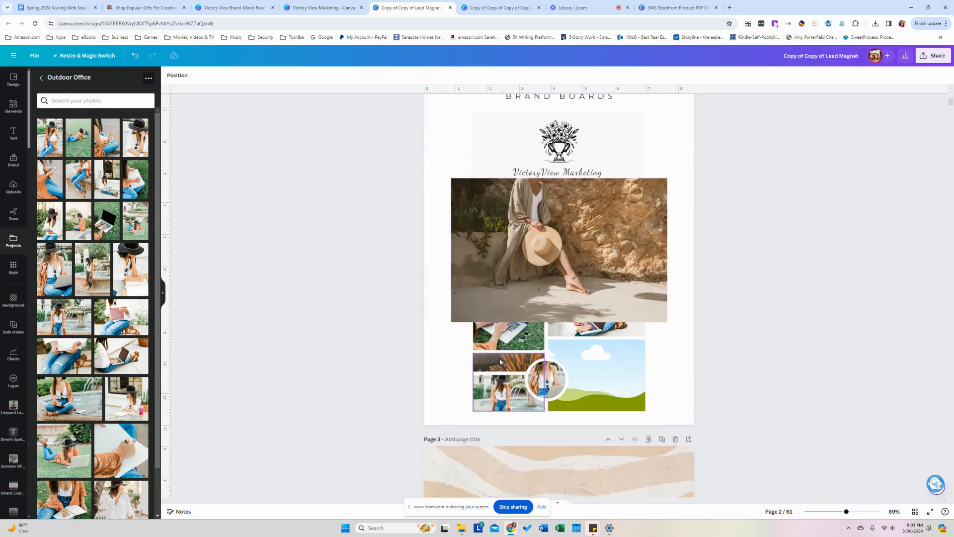
{"action": "scroll", "coordinate": [500, 361], "scroll_direction": "down", "scroll_amount": 1}
{"action": "left_click", "coordinate": [497, 336]}
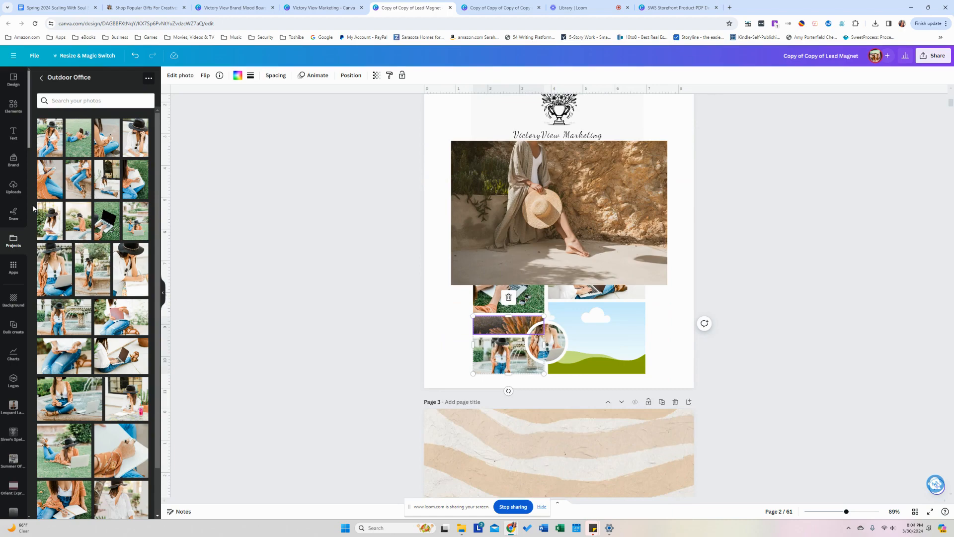
{"action": "left_click", "coordinate": [13, 105]}
{"action": "scroll", "coordinate": [562, 309], "scroll_direction": "up", "scroll_amount": 1}
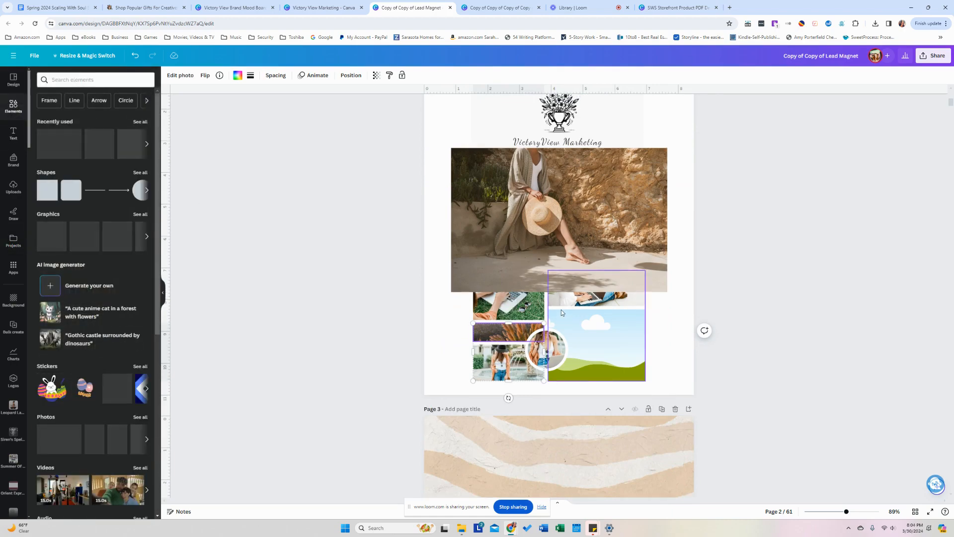
{"action": "scroll", "coordinate": [562, 309], "scroll_direction": "up", "scroll_amount": 10}
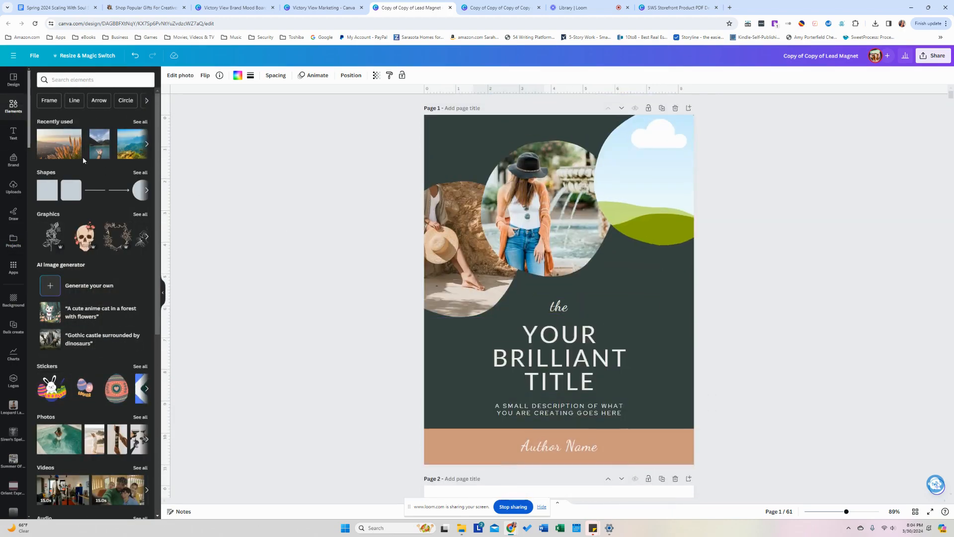
{"action": "left_click_drag", "start_coordinate": [74, 149], "coordinate": [633, 162]}
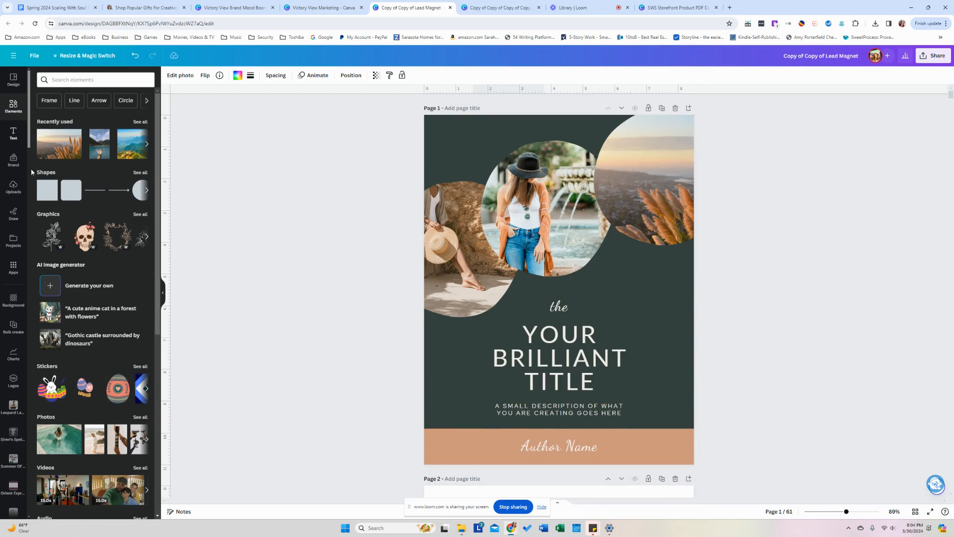
Shuffle the cover through brand-kit colour combinations, then view all 61 pages as a grid.
{"action": "left_click", "coordinate": [17, 165]}
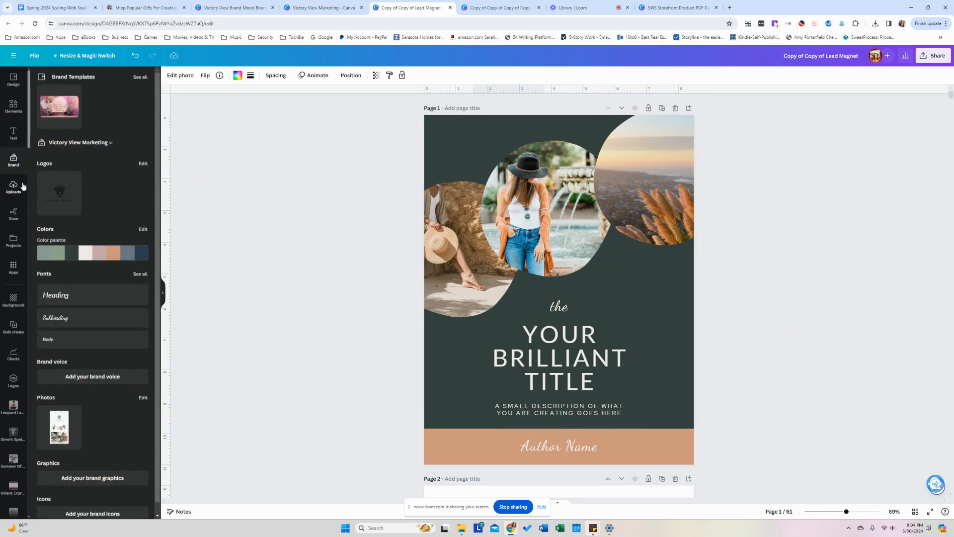
{"action": "mouse_move", "coordinate": [88, 258]}
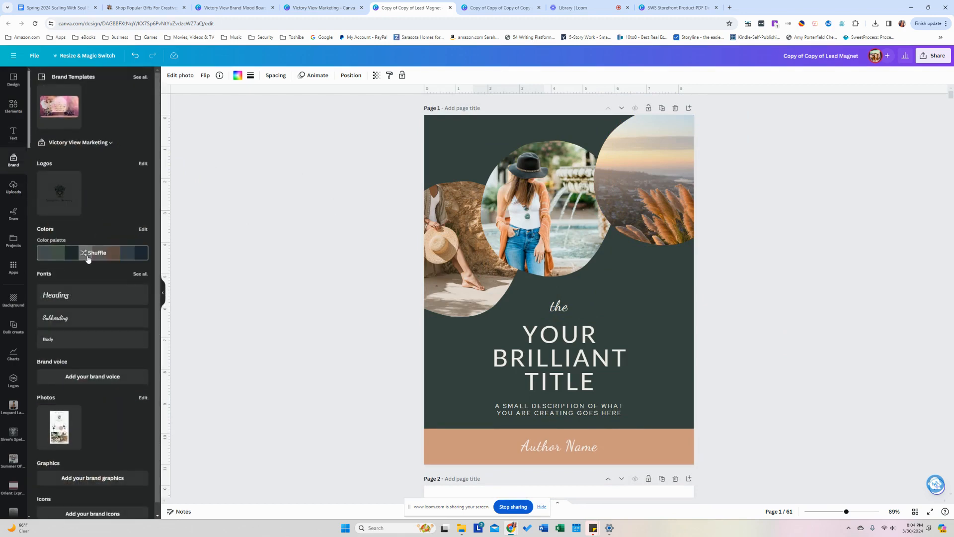
{"action": "left_click", "coordinate": [88, 258]}
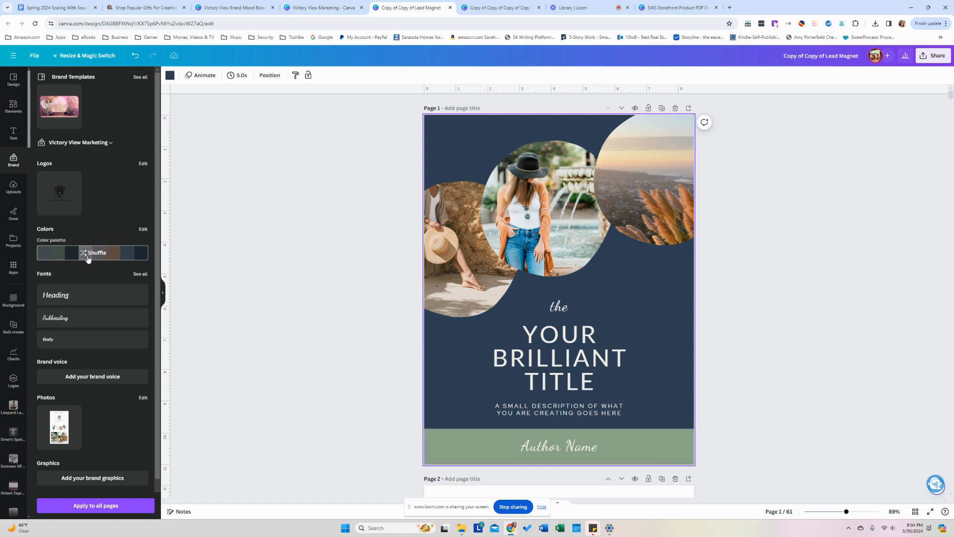
{"action": "left_click", "coordinate": [88, 258]}
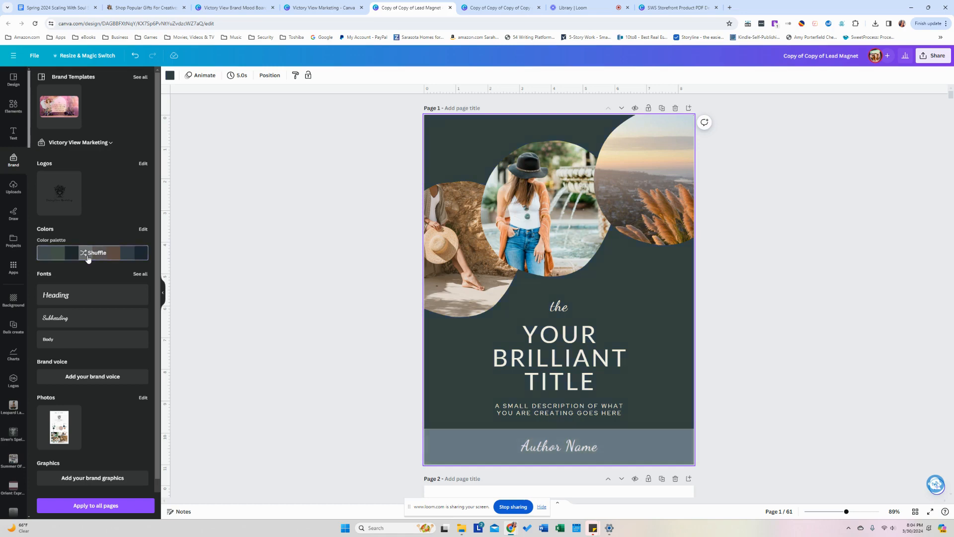
{"action": "left_click", "coordinate": [88, 258]}
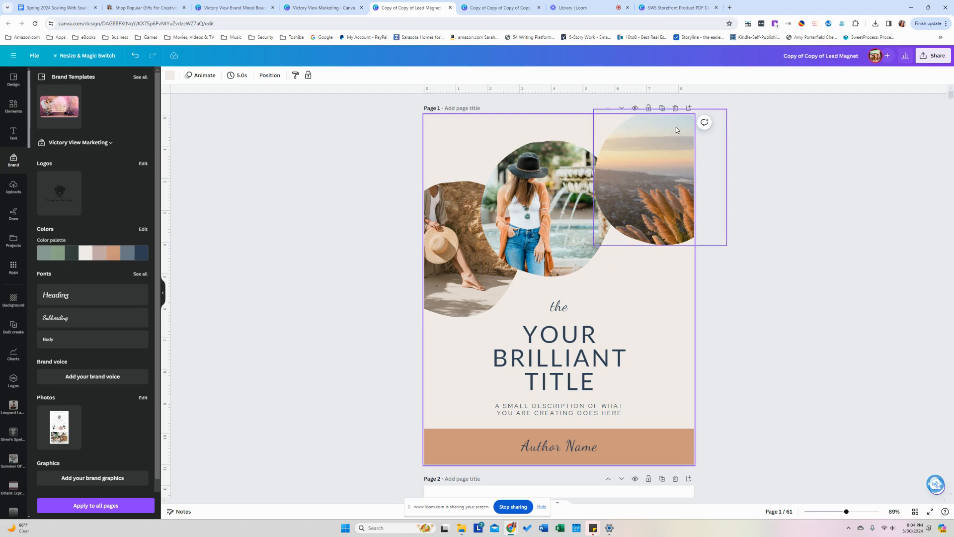
{"action": "left_click", "coordinate": [711, 214]}
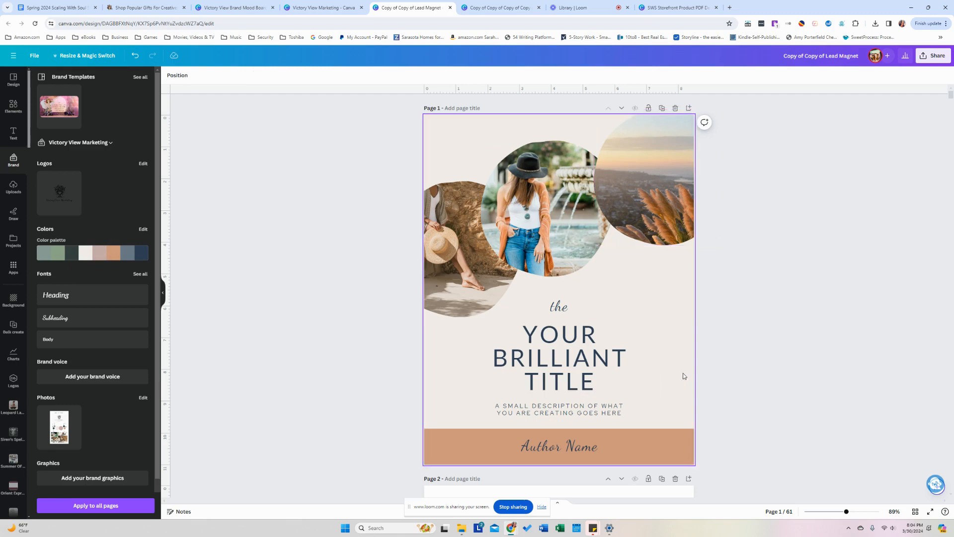
{"action": "left_click", "coordinate": [915, 511]}
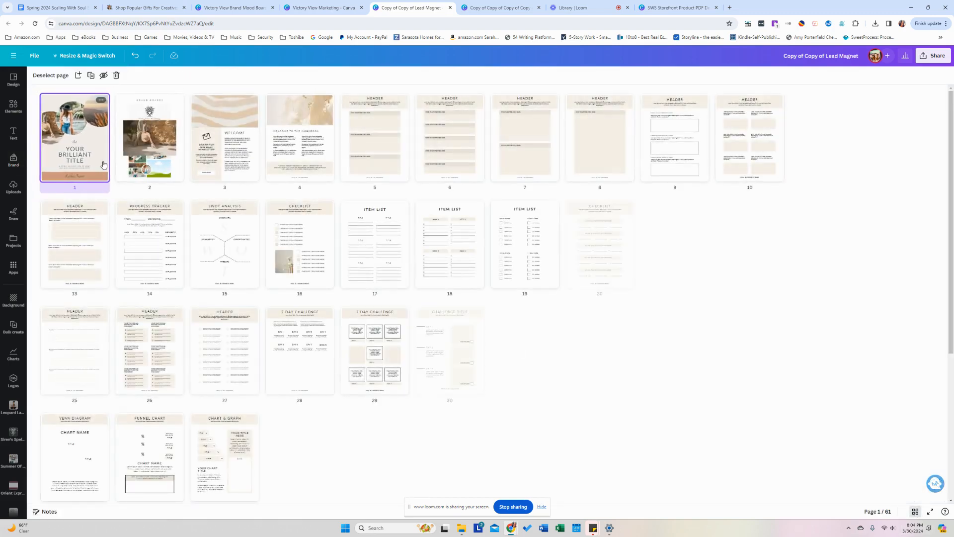
Duplicate the cover three times so pages 1–4 are covers, then open page 2.
{"action": "key", "text": "ctrl+v"}
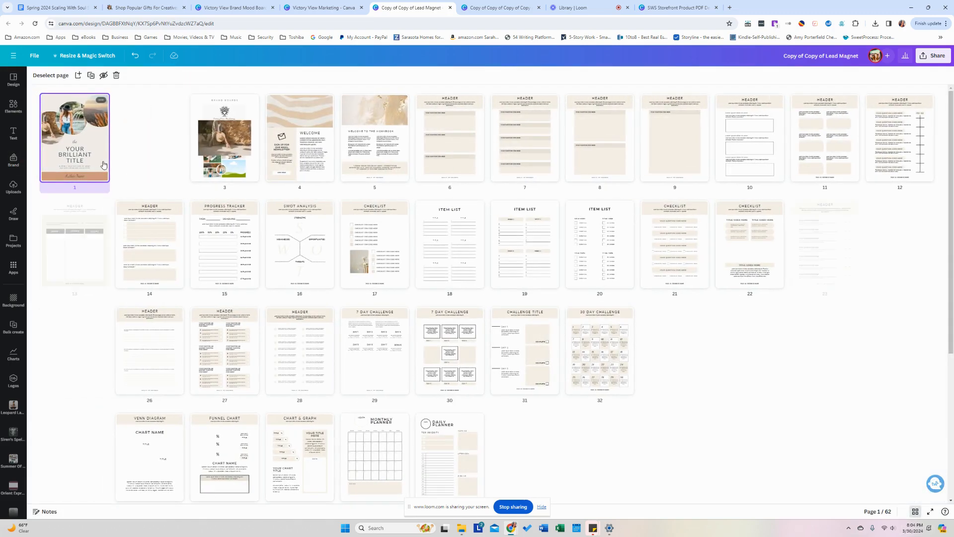
{"action": "key", "text": "ctrl+v"}
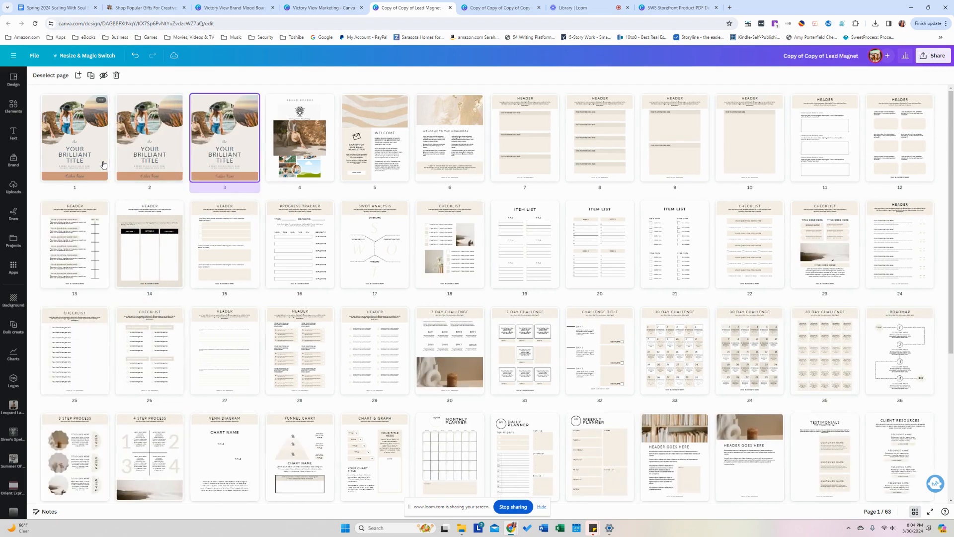
{"action": "key", "text": "ctrl+v"}
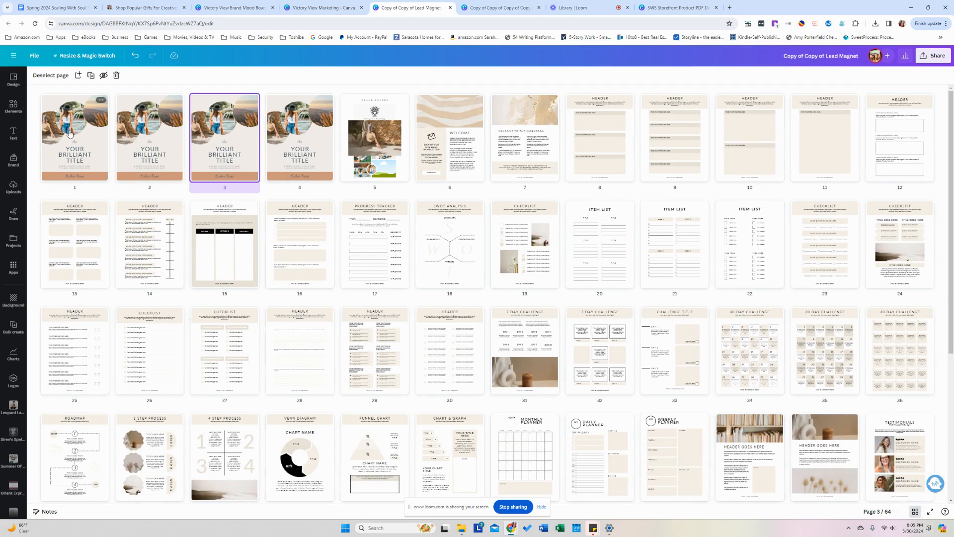
{"action": "double_click", "coordinate": [156, 145]}
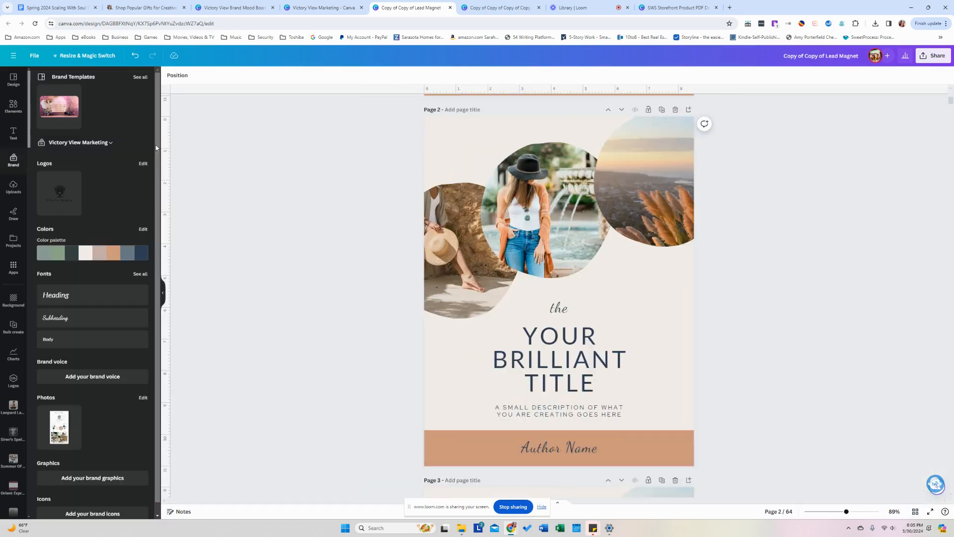
Recolour page 2 with shuffled brand colours: navy with a sage band.
{"action": "left_click", "coordinate": [111, 257]}
{"action": "left_click", "coordinate": [401, 305]}
{"action": "scroll", "coordinate": [396, 289], "scroll_direction": "down", "scroll_amount": 5}
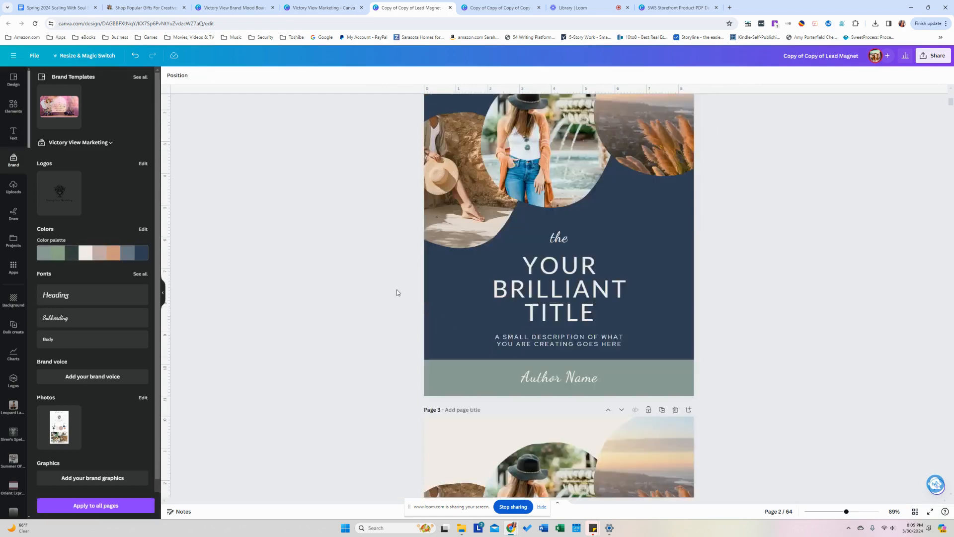
Shuffle page 3's brand colours until it has a tan-orange background.
{"action": "left_click", "coordinate": [90, 258]}
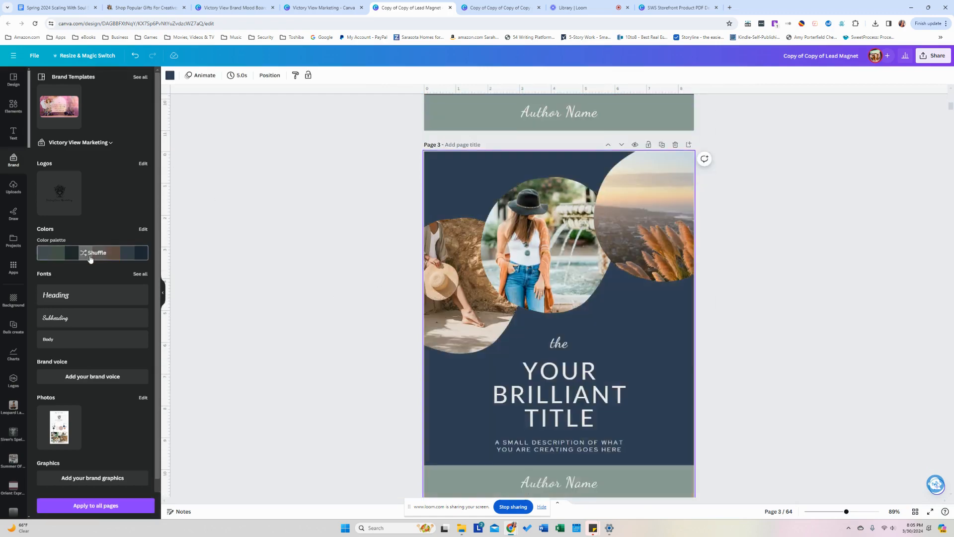
{"action": "left_click", "coordinate": [91, 258]}
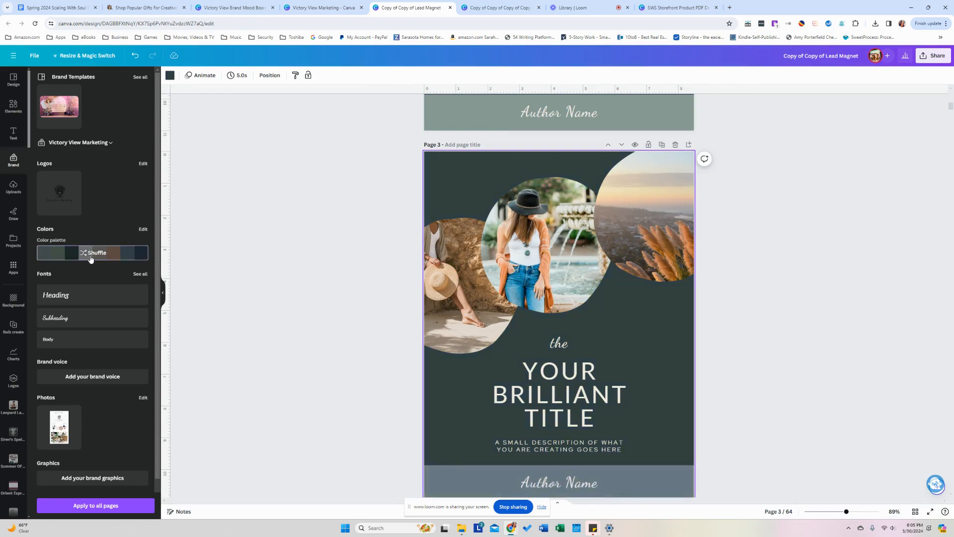
{"action": "left_click", "coordinate": [90, 258]}
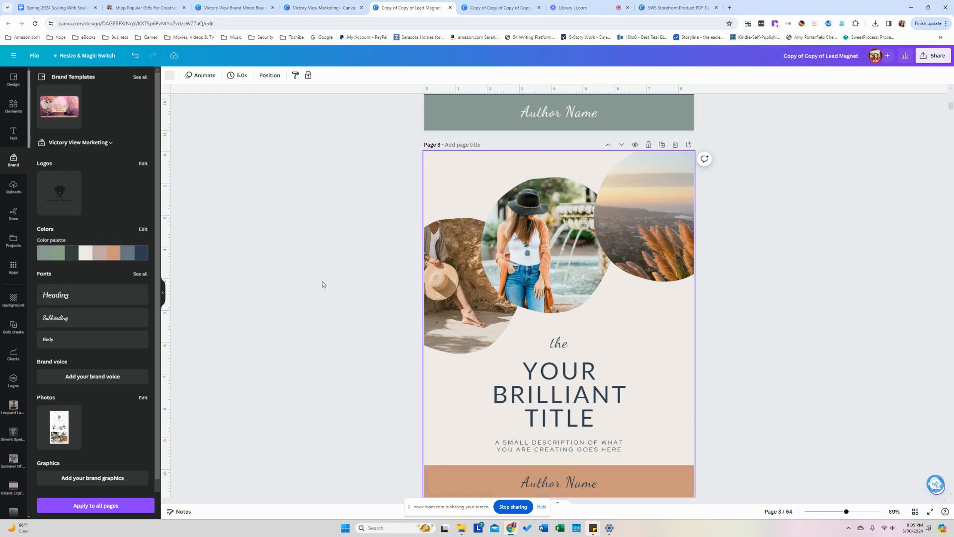
{"action": "scroll", "coordinate": [322, 281], "scroll_direction": "up", "scroll_amount": 6}
{"action": "scroll", "coordinate": [317, 266], "scroll_direction": "up", "scroll_amount": 2}
{"action": "scroll", "coordinate": [317, 266], "scroll_direction": "down", "scroll_amount": 9}
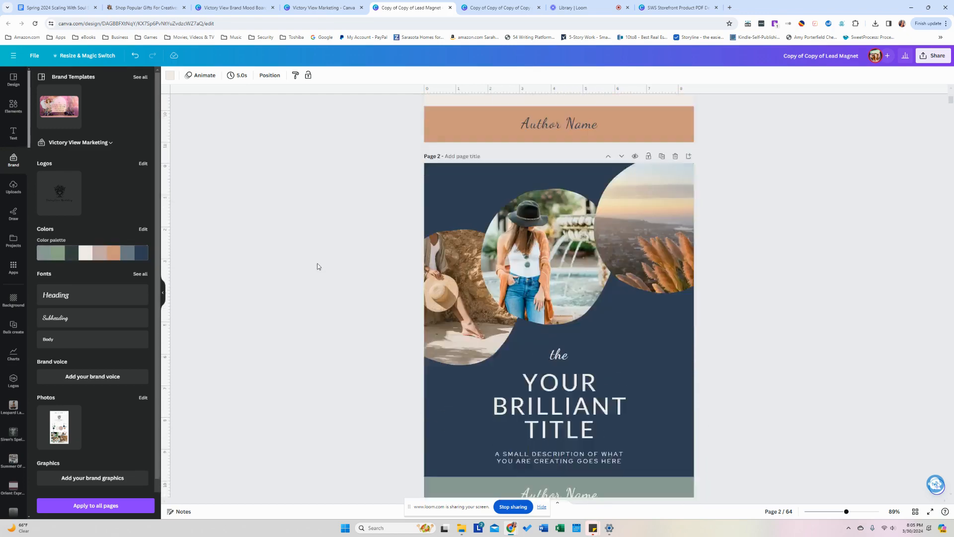
{"action": "left_click", "coordinate": [97, 254]}
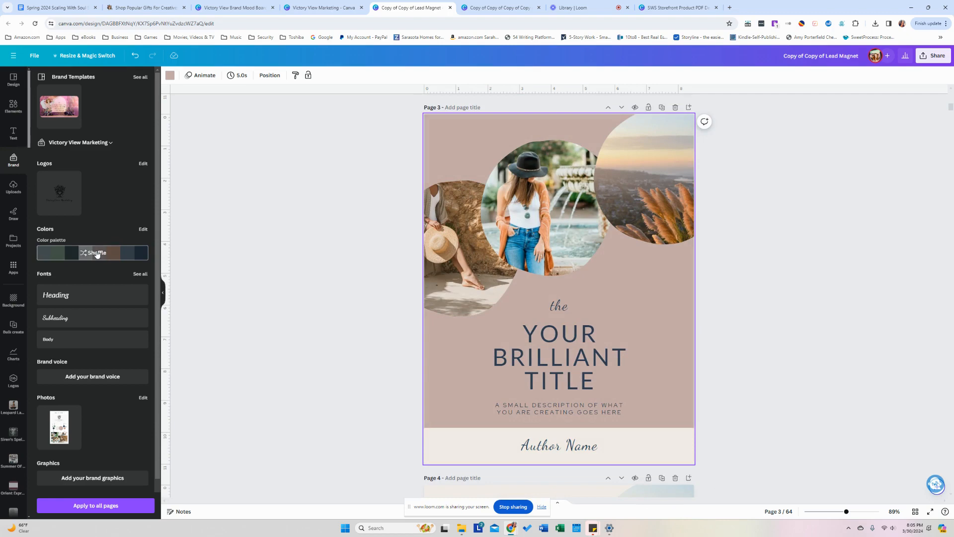
{"action": "left_click", "coordinate": [97, 254]}
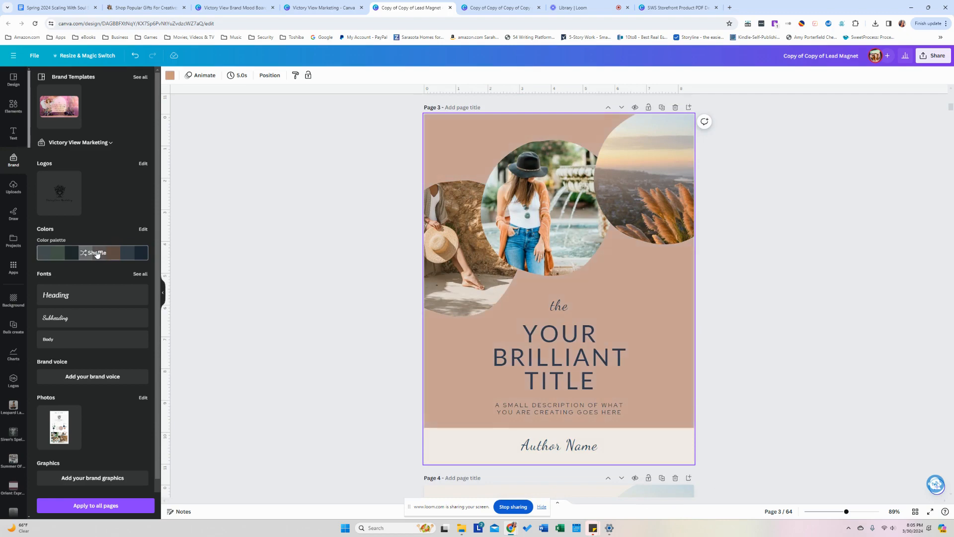
{"action": "left_click", "coordinate": [286, 251]}
{"action": "scroll", "coordinate": [286, 254], "scroll_direction": "down", "scroll_amount": 8}
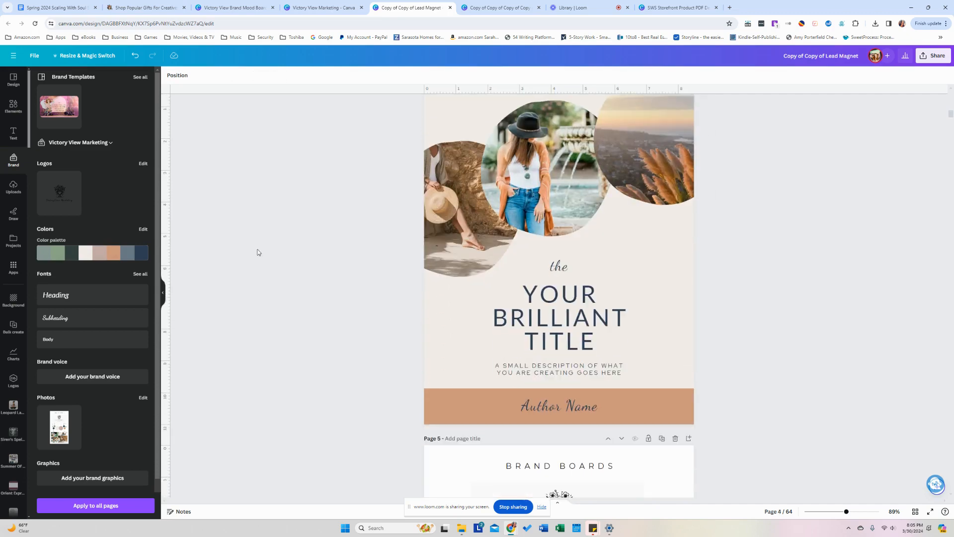
Shuffle page 4's brand colours through several mixes, reaching slate blue with a navy band.
{"action": "left_click", "coordinate": [102, 254]}
{"action": "left_click", "coordinate": [102, 255]}
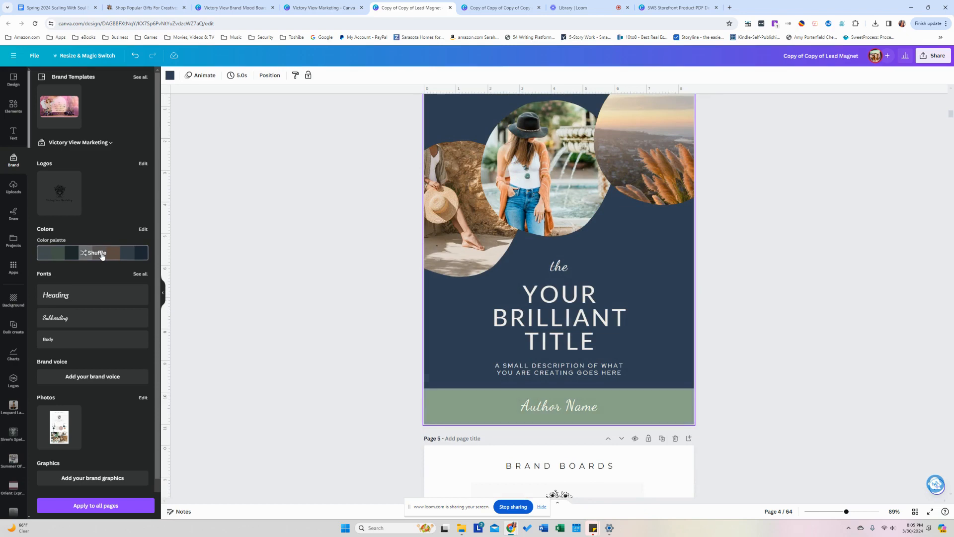
{"action": "left_click", "coordinate": [102, 255]}
{"action": "left_click", "coordinate": [102, 254]}
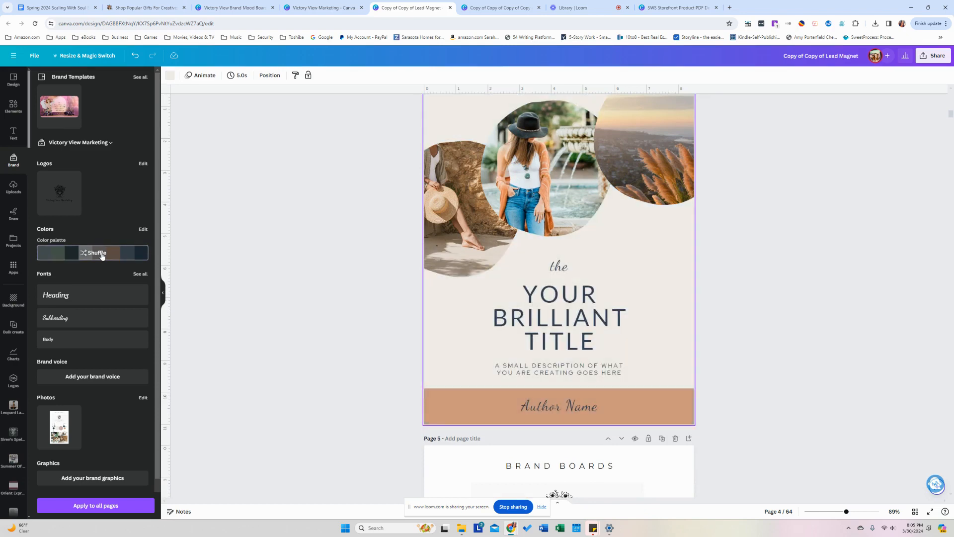
{"action": "left_click", "coordinate": [101, 254]}
{"action": "left_click", "coordinate": [101, 255]}
{"action": "left_click", "coordinate": [102, 255]}
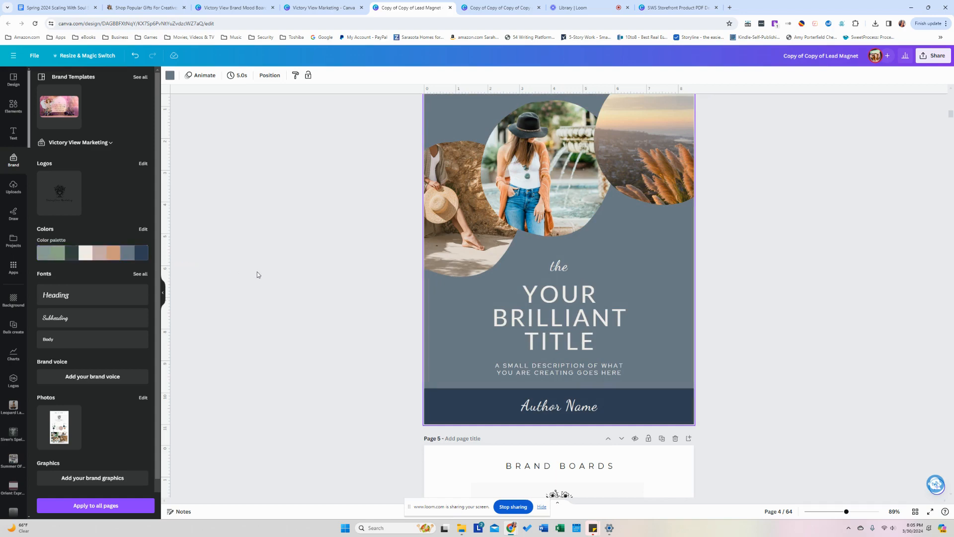
Keep shuffling page 4 until it settles on a dark green-grey background.
{"action": "scroll", "coordinate": [257, 274], "scroll_direction": "up", "scroll_amount": 10}
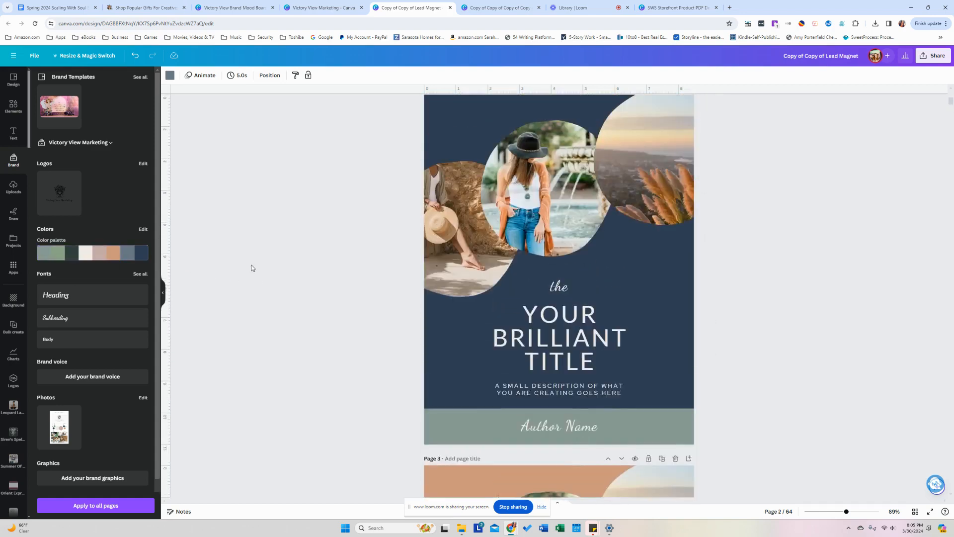
{"action": "scroll", "coordinate": [253, 268], "scroll_direction": "up", "scroll_amount": 5}
{"action": "scroll", "coordinate": [253, 269], "scroll_direction": "down", "scroll_amount": 7}
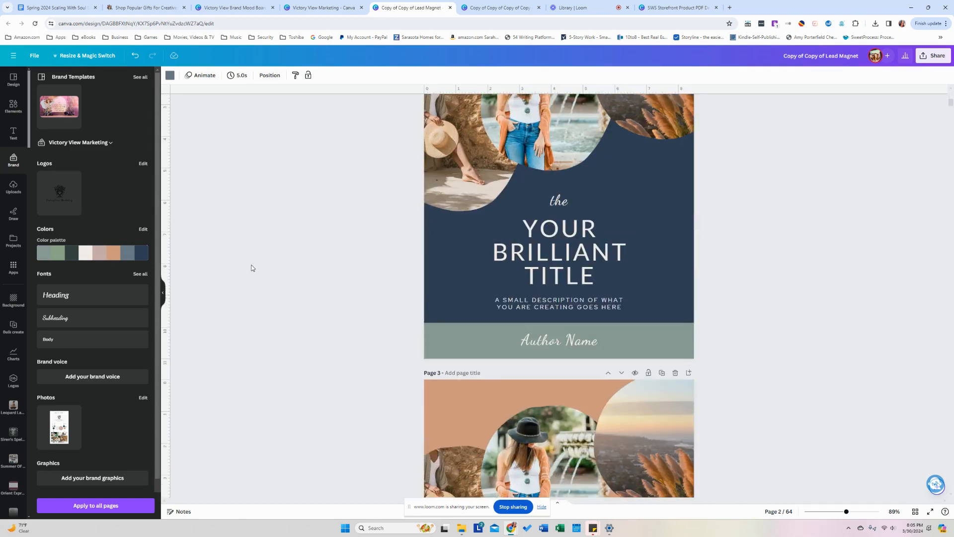
{"action": "scroll", "coordinate": [251, 269], "scroll_direction": "down", "scroll_amount": 10}
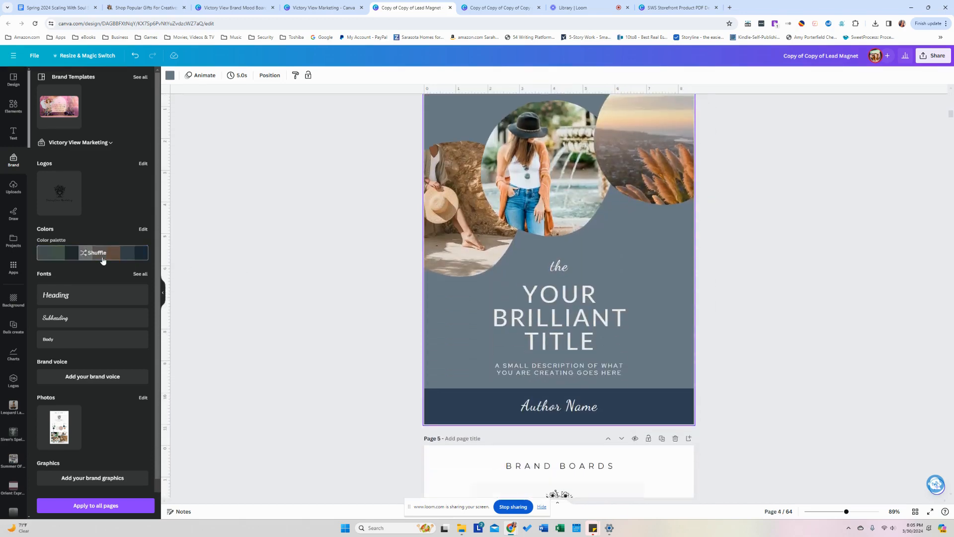
{"action": "left_click", "coordinate": [103, 261]}
{"action": "left_click", "coordinate": [103, 261]}
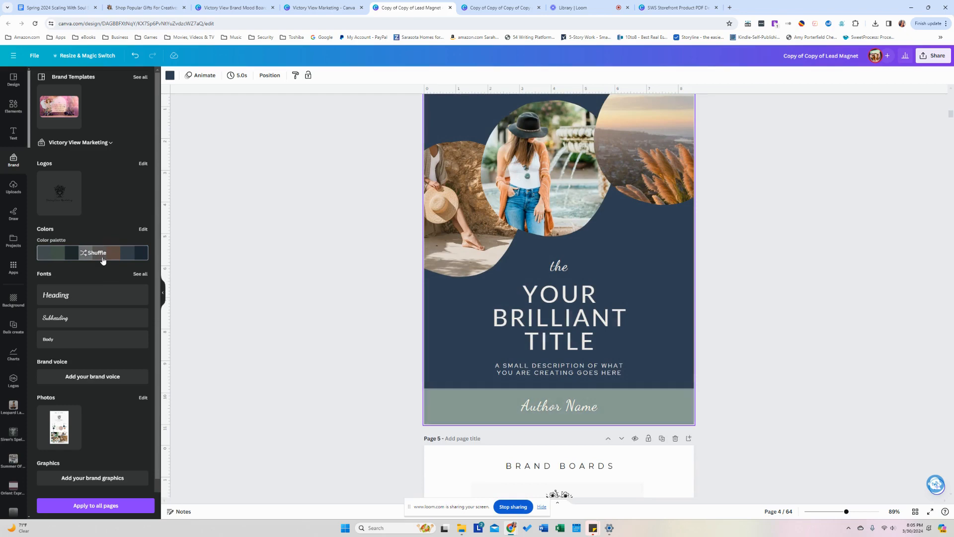
{"action": "left_click", "coordinate": [103, 261]}
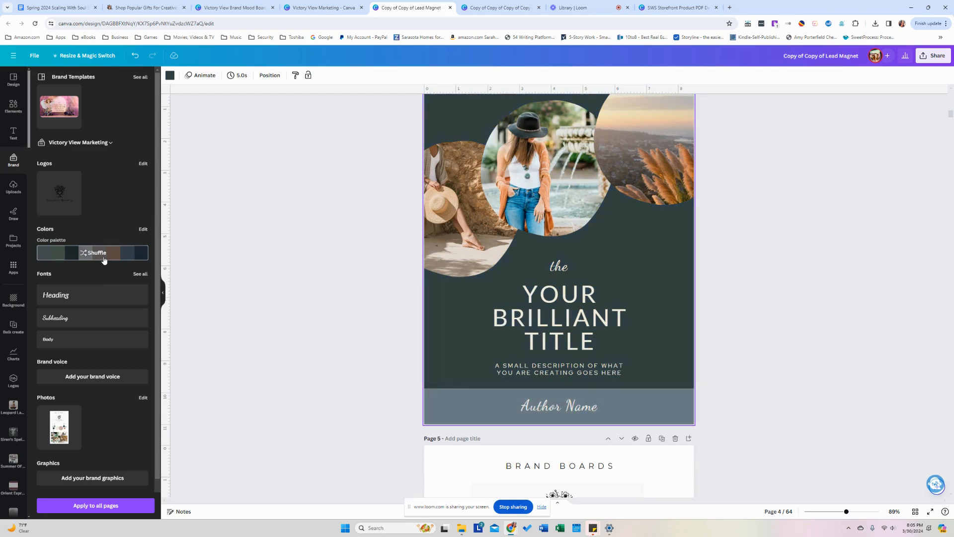
{"action": "left_click", "coordinate": [207, 254]}
{"action": "scroll", "coordinate": [233, 258], "scroll_direction": "up", "scroll_amount": 3}
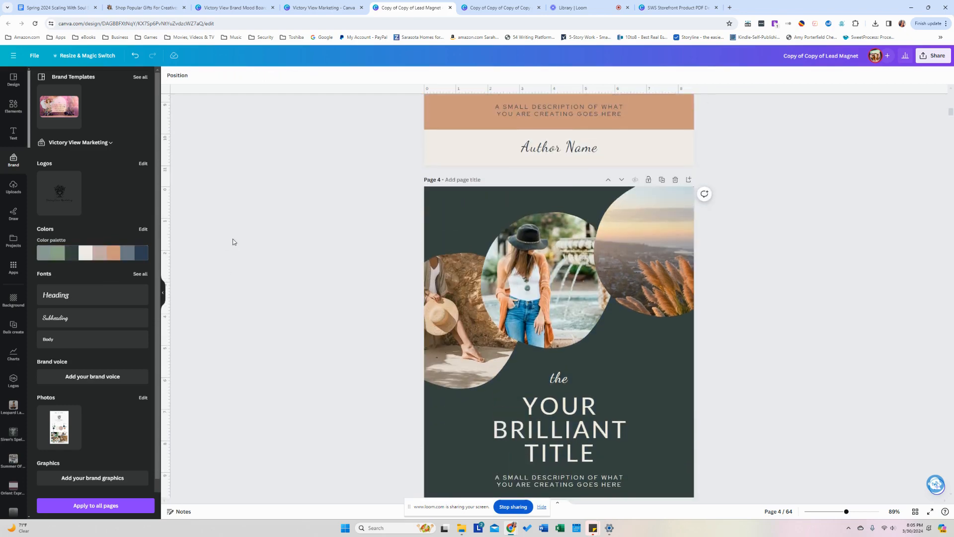
Open page 5, the Victory View brand board, from grid view and nudge its hat photo.
{"action": "left_click", "coordinate": [915, 512]}
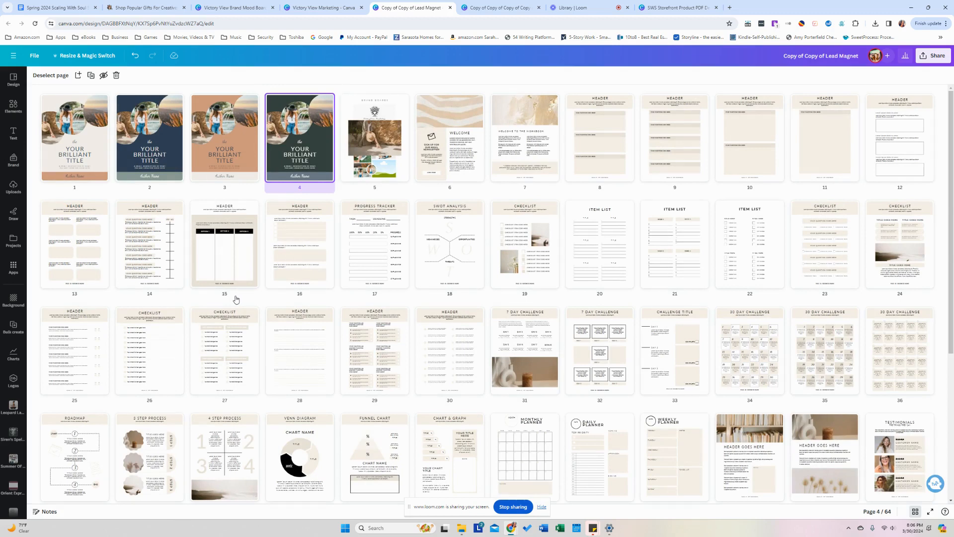
{"action": "double_click", "coordinate": [389, 141]}
{"action": "left_click_drag", "start_coordinate": [510, 289], "coordinate": [639, 427]}
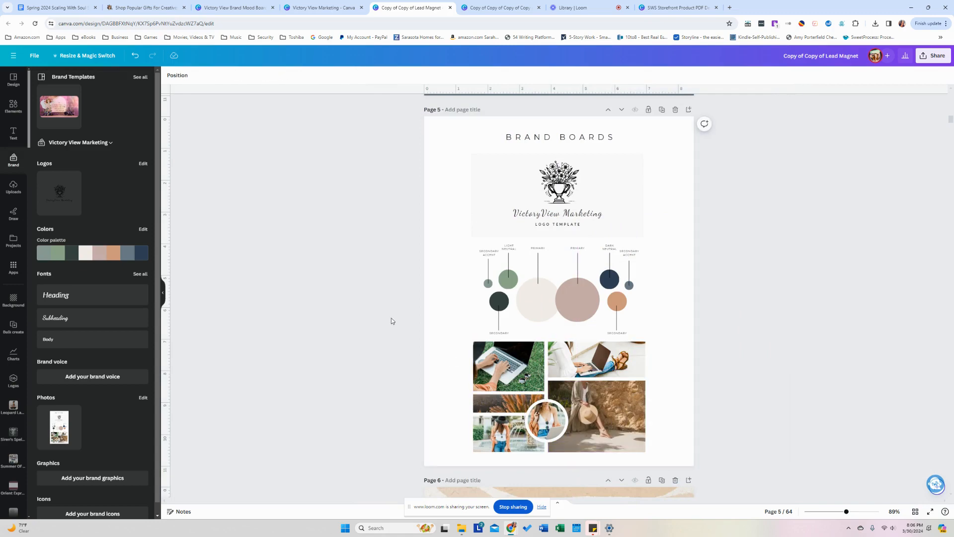
Put the pampas sunset photo in page 6's header and bring up colours for the beige column.
{"action": "scroll", "coordinate": [351, 323], "scroll_direction": "down", "scroll_amount": 1}
{"action": "scroll", "coordinate": [351, 325], "scroll_direction": "down", "scroll_amount": 10}
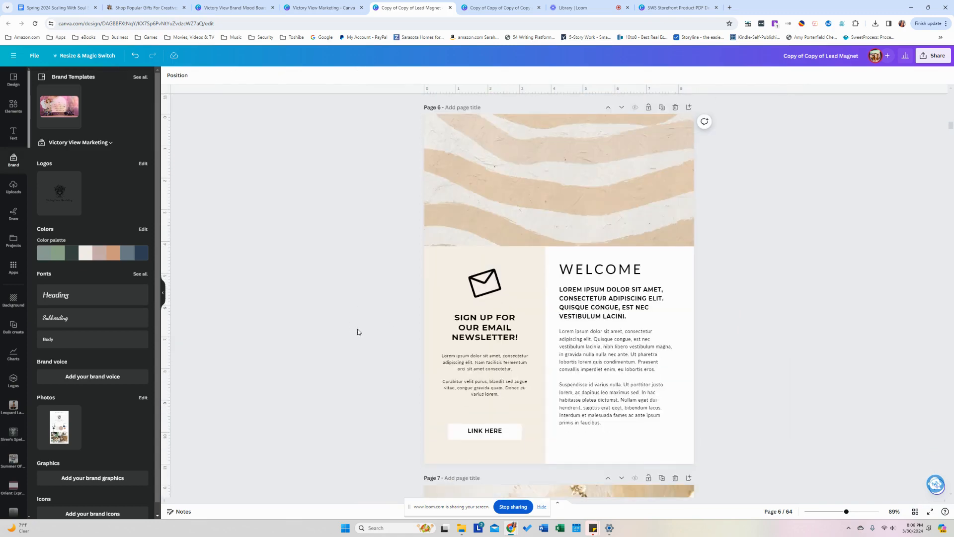
{"action": "scroll", "coordinate": [356, 330], "scroll_direction": "up", "scroll_amount": 1}
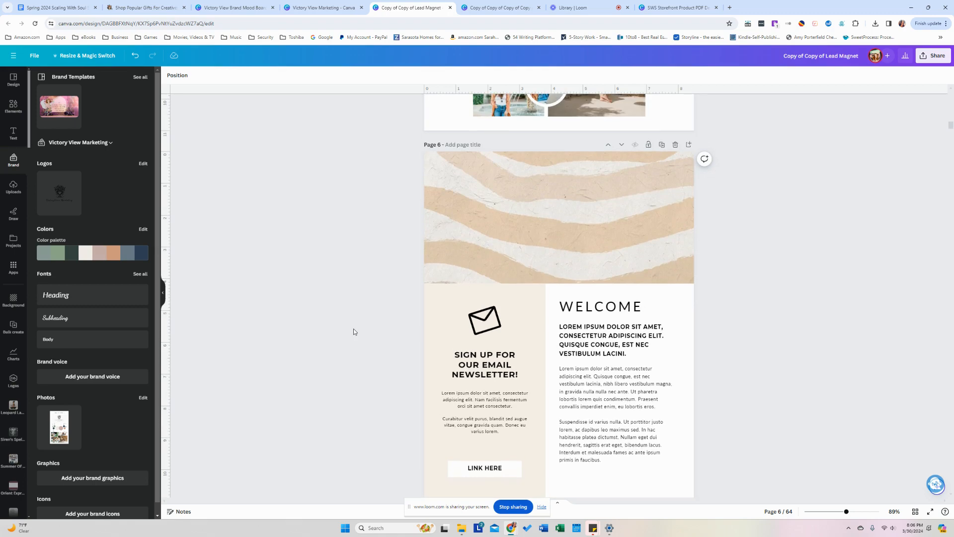
{"action": "left_click", "coordinate": [14, 117]}
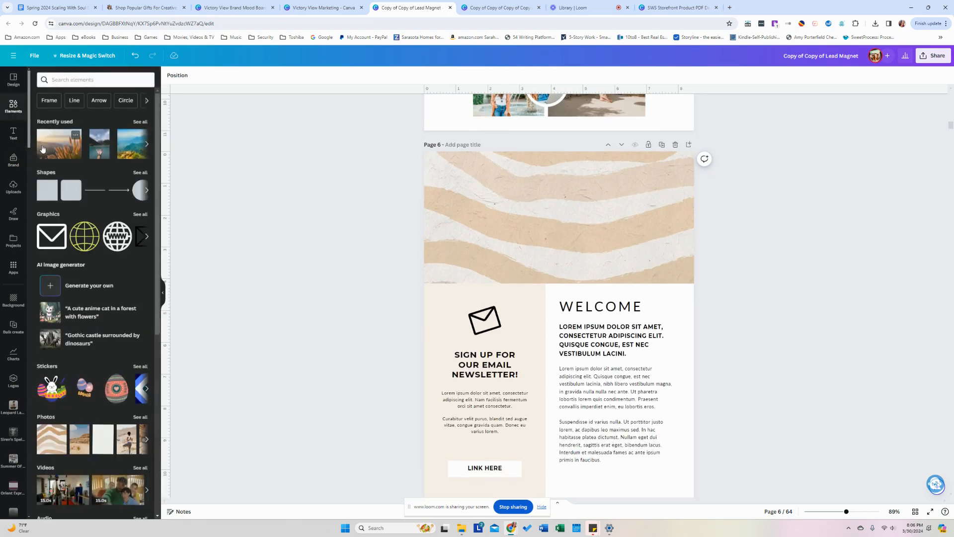
{"action": "left_click_drag", "start_coordinate": [73, 142], "coordinate": [473, 193]}
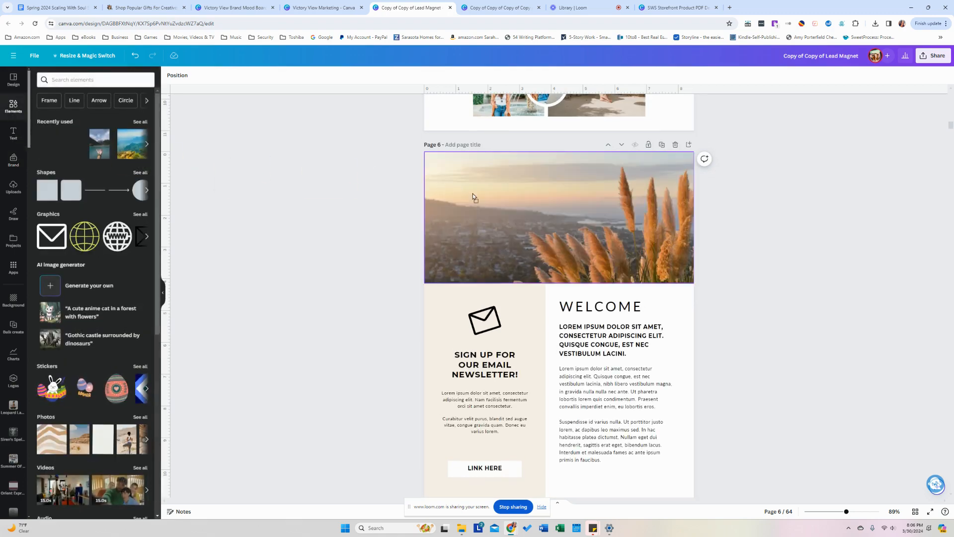
{"action": "left_click", "coordinate": [455, 319]}
{"action": "left_click", "coordinate": [170, 75]}
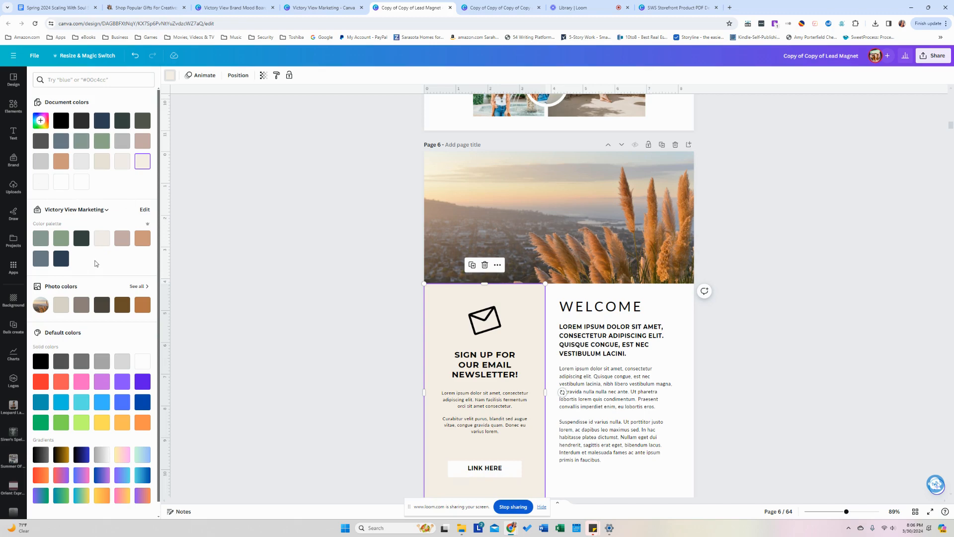
Shuffle page 6's brand palette until the panel is beige with a tan LINK HERE button.
{"action": "left_click", "coordinate": [16, 167]}
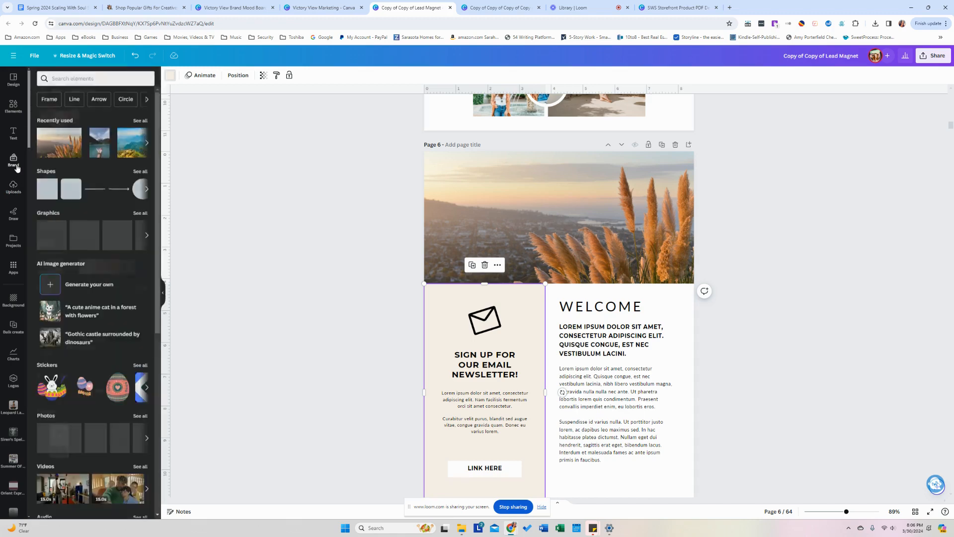
{"action": "left_click", "coordinate": [69, 252]}
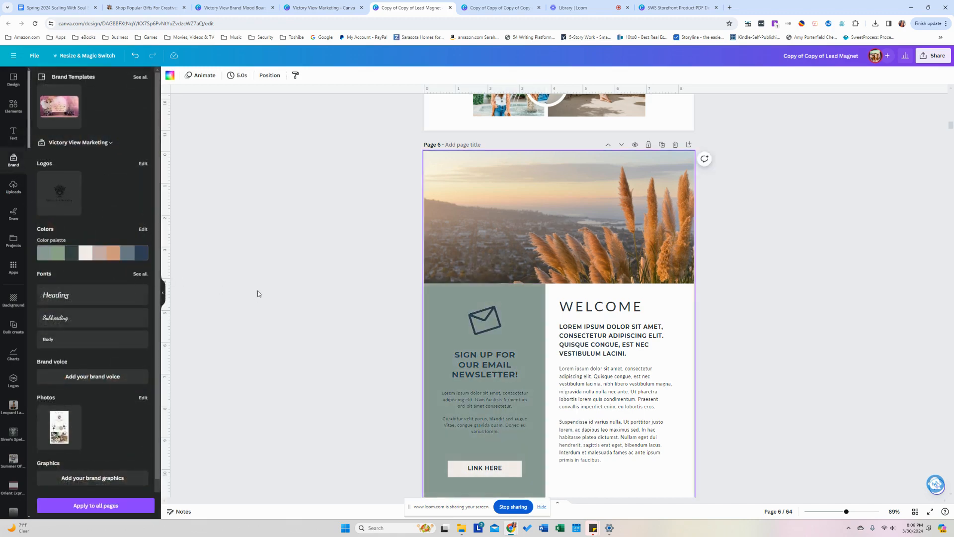
{"action": "left_click", "coordinate": [99, 253]}
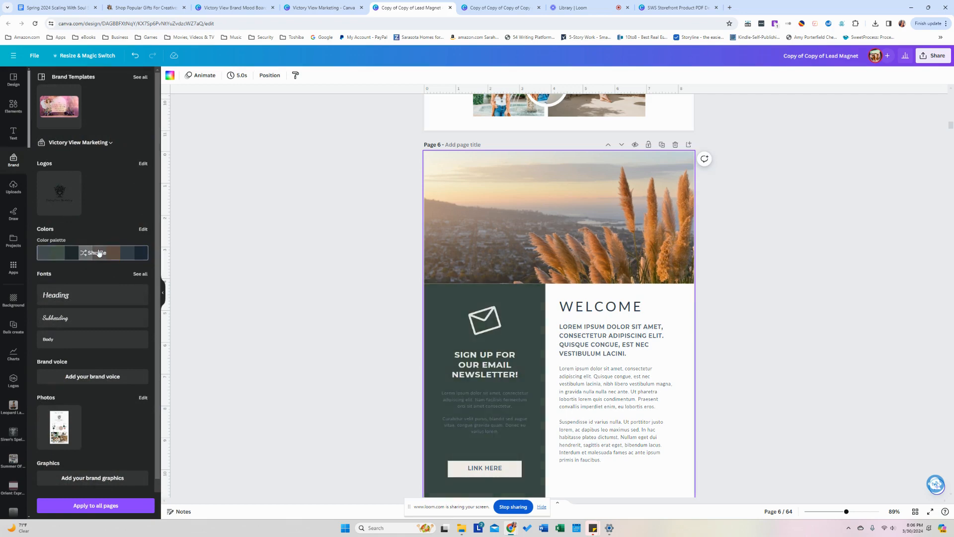
{"action": "left_click", "coordinate": [99, 252]}
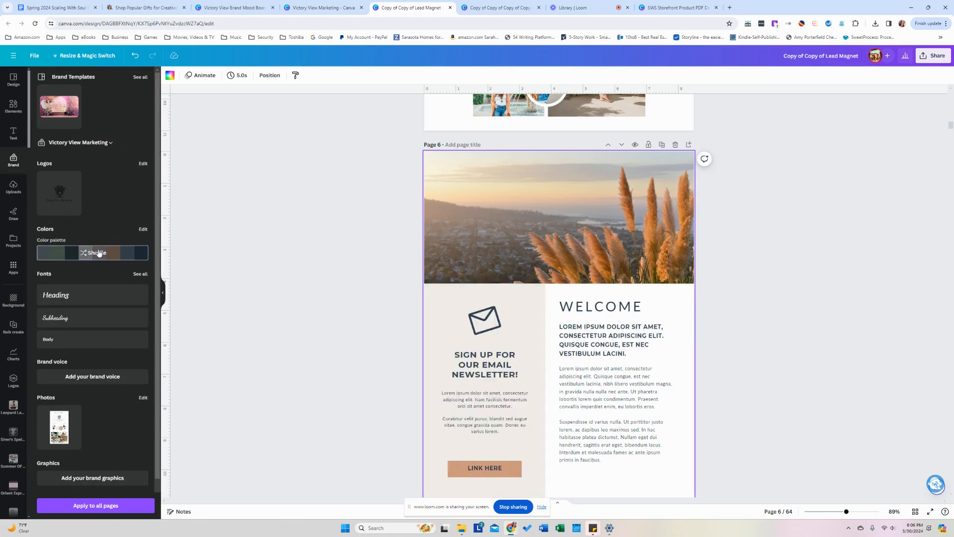
{"action": "scroll", "coordinate": [192, 262], "scroll_direction": "down", "scroll_amount": 1}
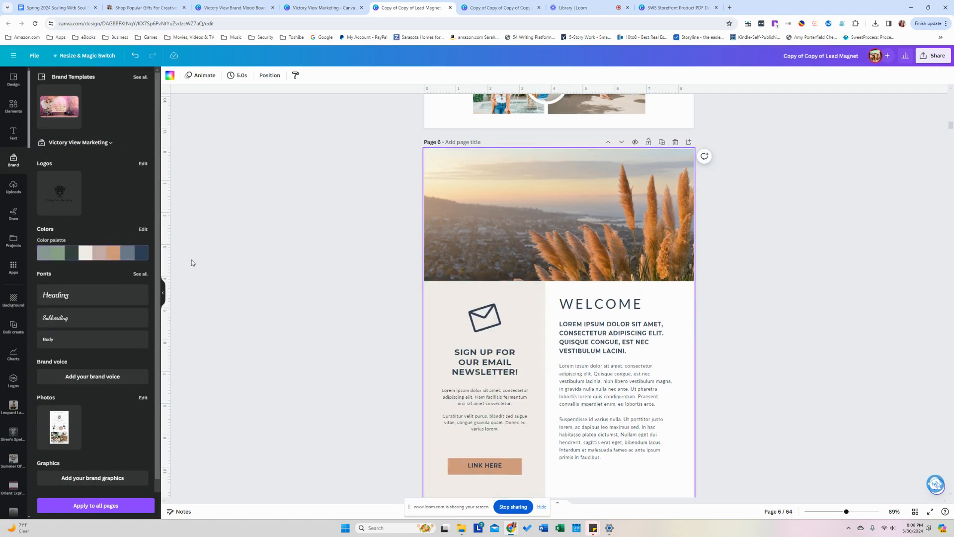
{"action": "scroll", "coordinate": [192, 263], "scroll_direction": "down", "scroll_amount": 1}
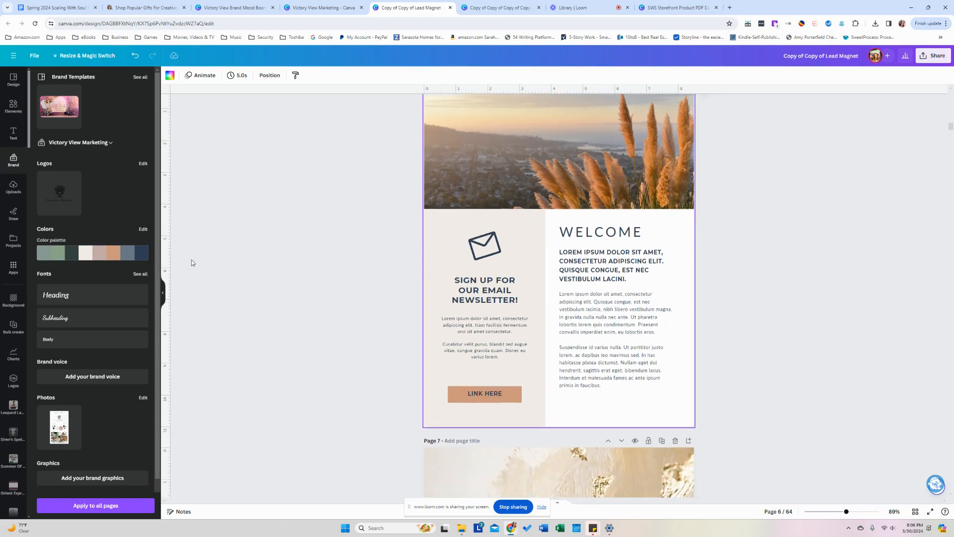
{"action": "scroll", "coordinate": [198, 262], "scroll_direction": "up", "scroll_amount": 2}
{"action": "scroll", "coordinate": [200, 262], "scroll_direction": "down", "scroll_amount": 3}
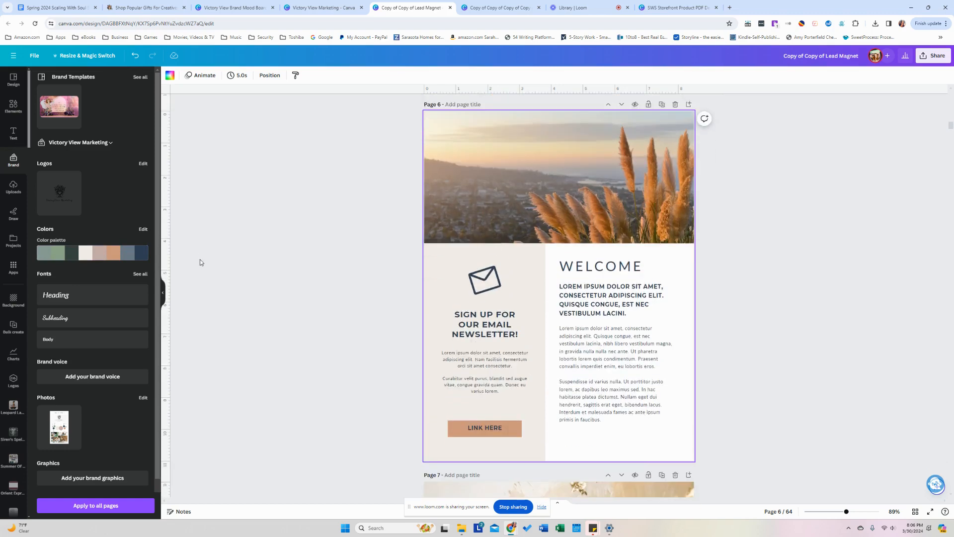
{"action": "scroll", "coordinate": [200, 262], "scroll_direction": "down", "scroll_amount": 6}
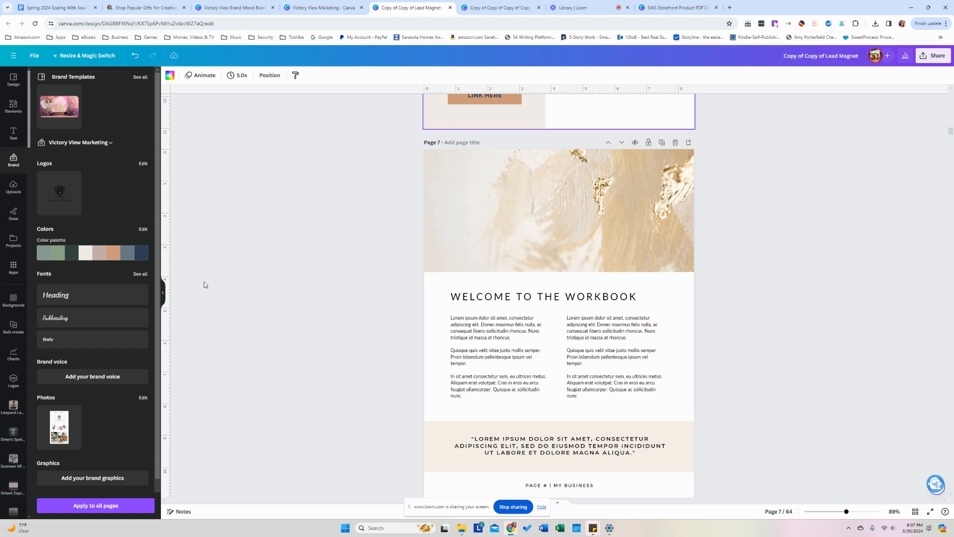
{"action": "mouse_move", "coordinate": [75, 261]}
On the page 4 cover, group 'the', the YOUR BRILLIANT TITLE heading and the description.
{"action": "scroll", "coordinate": [379, 335], "scroll_direction": "up", "scroll_amount": 10}
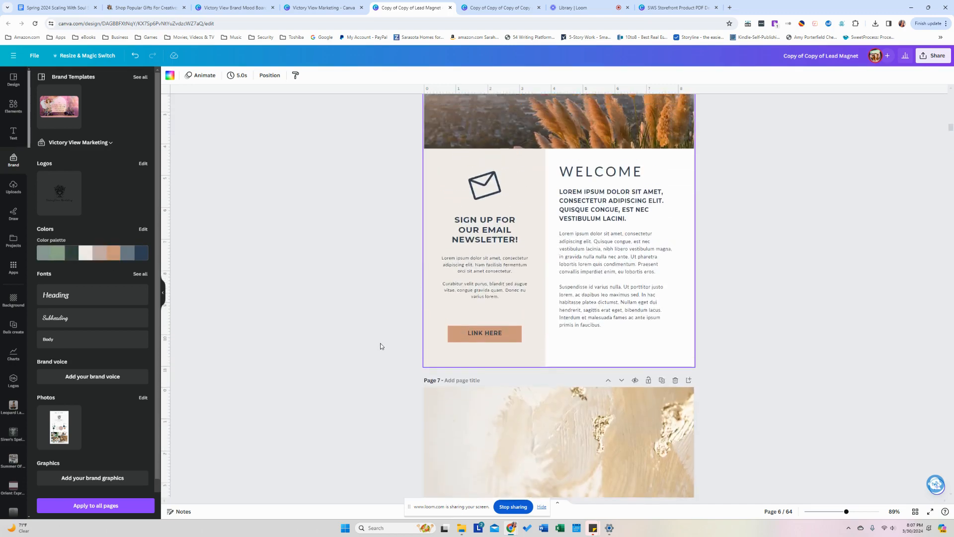
{"action": "scroll", "coordinate": [383, 347], "scroll_direction": "up", "scroll_amount": 10}
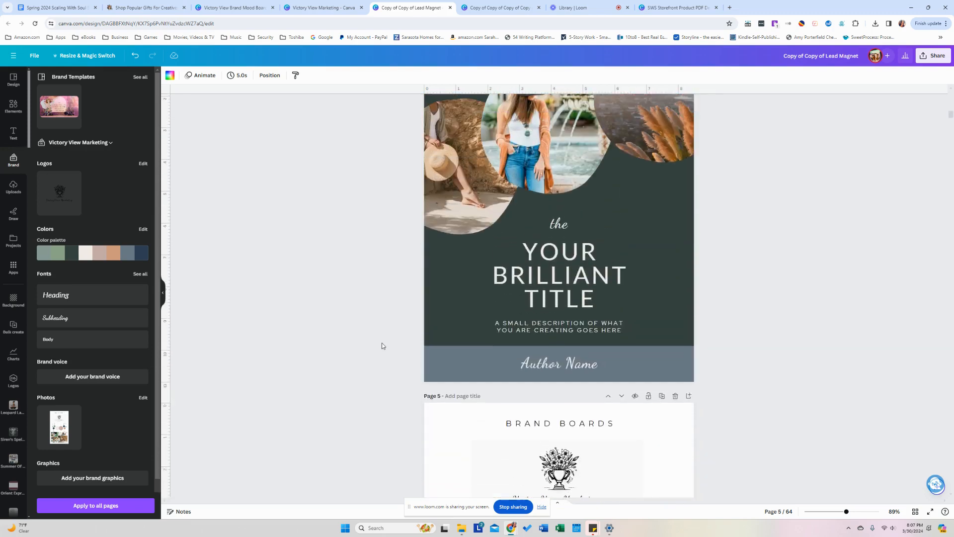
{"action": "scroll", "coordinate": [398, 319], "scroll_direction": "up", "scroll_amount": 2}
{"action": "scroll", "coordinate": [399, 319], "scroll_direction": "down", "scroll_amount": 5}
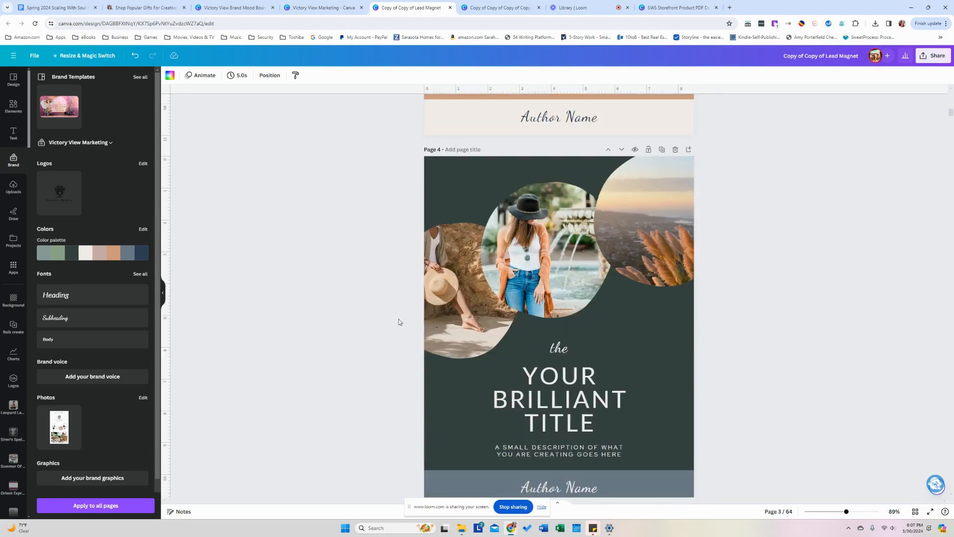
{"action": "scroll", "coordinate": [399, 320], "scroll_direction": "up", "scroll_amount": 1}
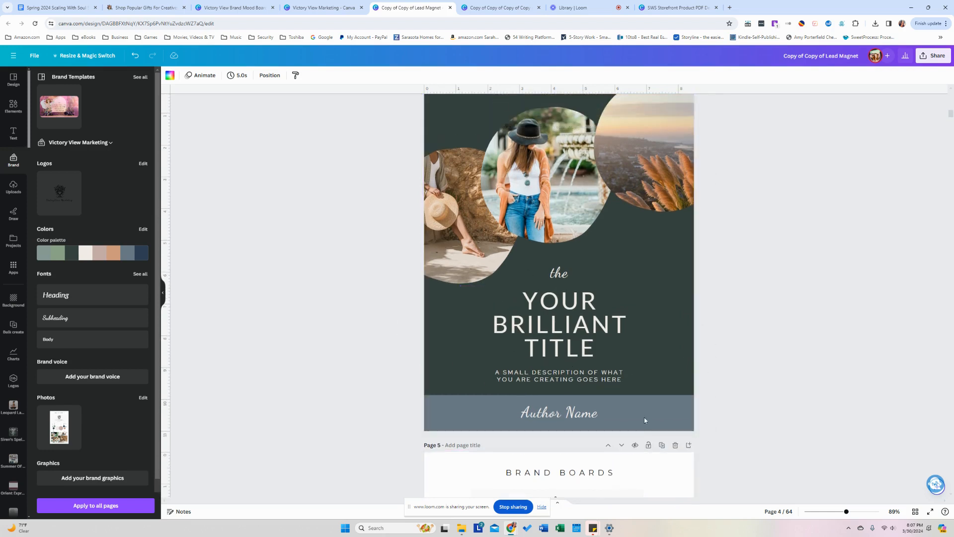
{"action": "left_click", "coordinate": [580, 301]}
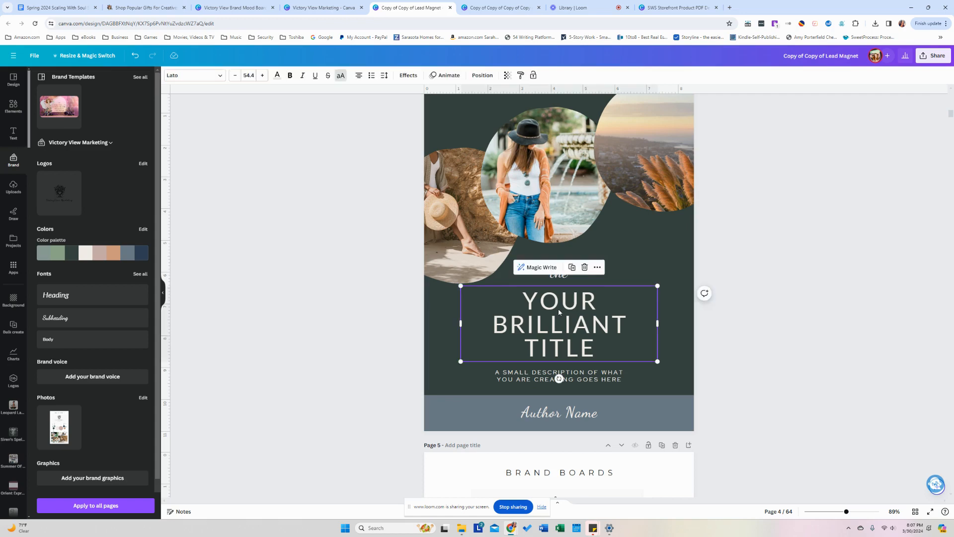
{"action": "left_click", "coordinate": [564, 280], "text": "shift"}
{"action": "left_click", "coordinate": [589, 382], "text": "shift"}
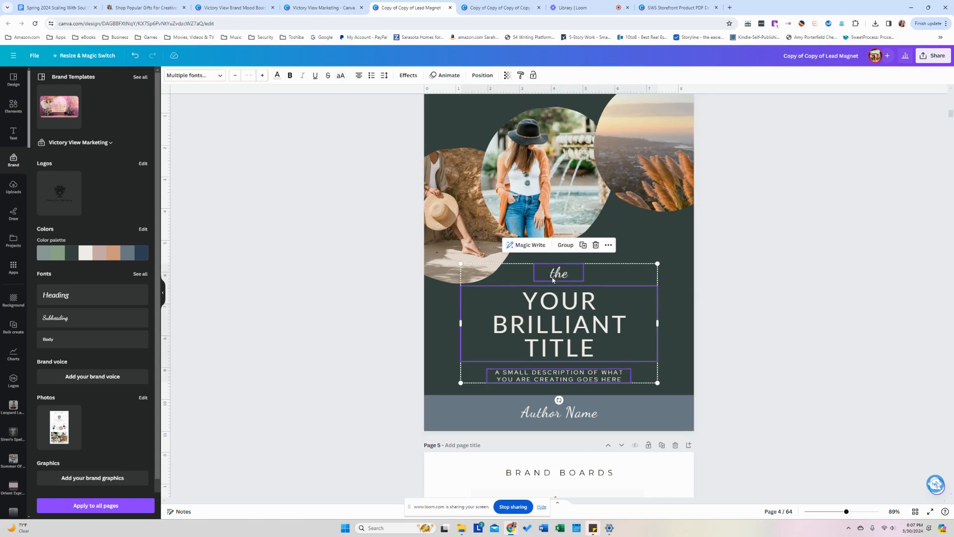
{"action": "left_click", "coordinate": [572, 246]}
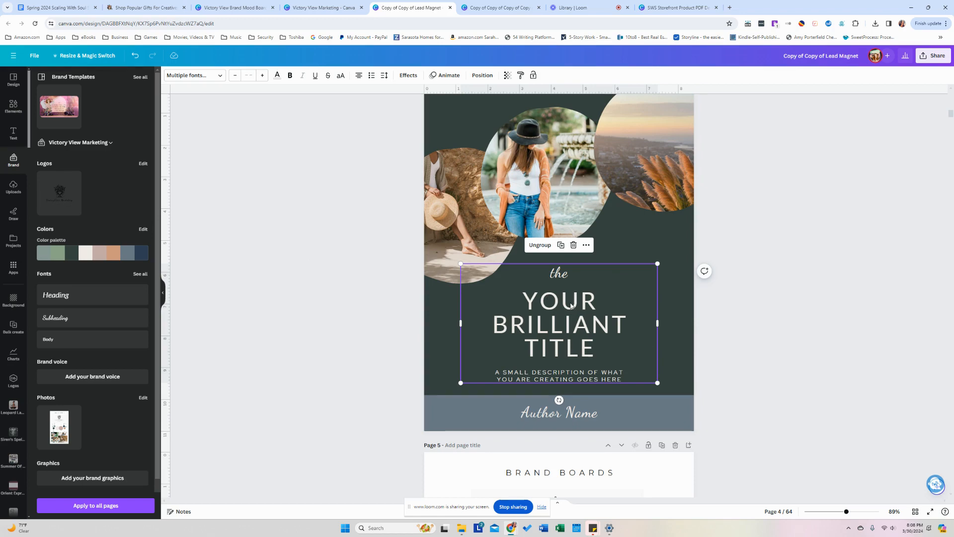
Deselect the group and move down to page 7, the Welcome to the Workbook page.
{"action": "scroll", "coordinate": [575, 305], "scroll_direction": "down", "scroll_amount": 9}
{"action": "scroll", "coordinate": [572, 301], "scroll_direction": "down", "scroll_amount": 4}
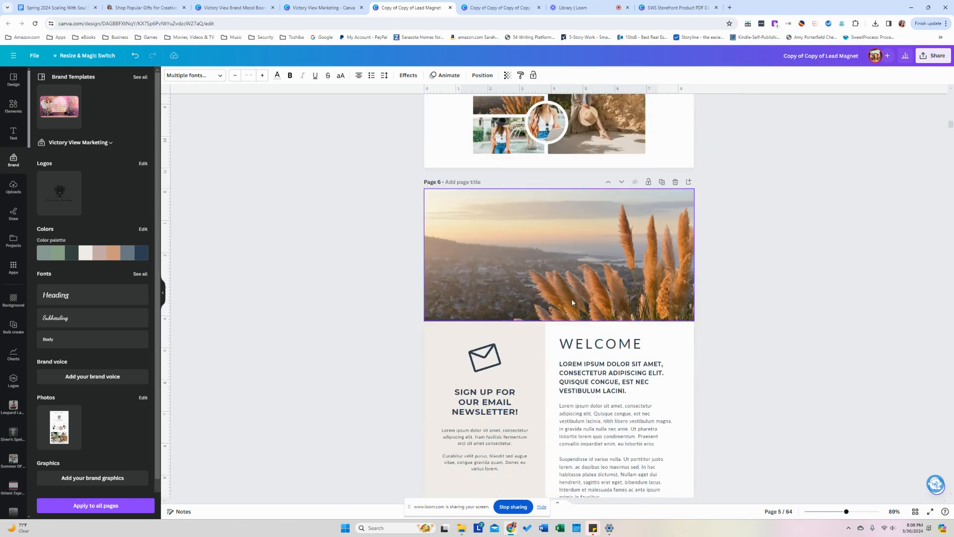
{"action": "scroll", "coordinate": [572, 299], "scroll_direction": "down", "scroll_amount": 4}
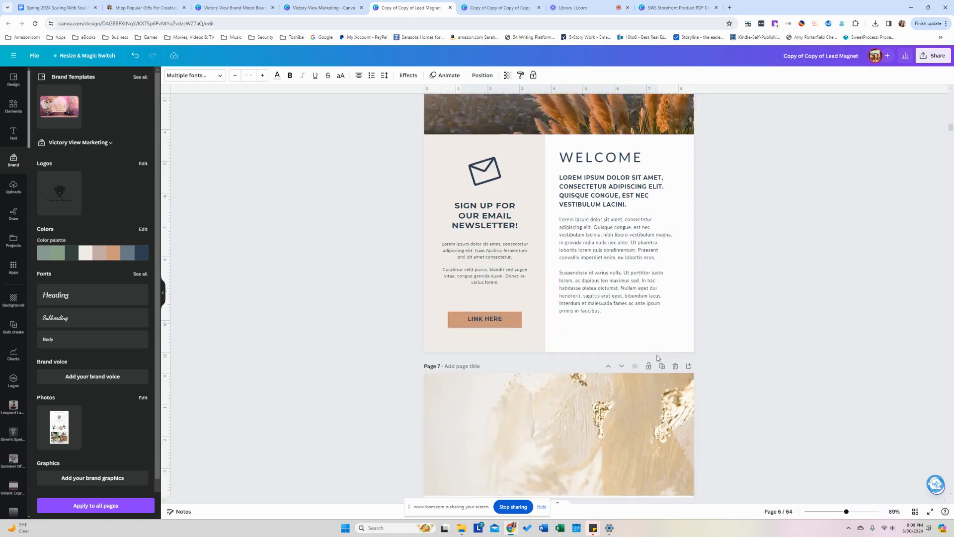
{"action": "scroll", "coordinate": [546, 343], "scroll_direction": "down", "scroll_amount": 4}
{"action": "scroll", "coordinate": [593, 349], "scroll_direction": "up", "scroll_amount": 2}
{"action": "scroll", "coordinate": [593, 349], "scroll_direction": "up", "scroll_amount": 12}
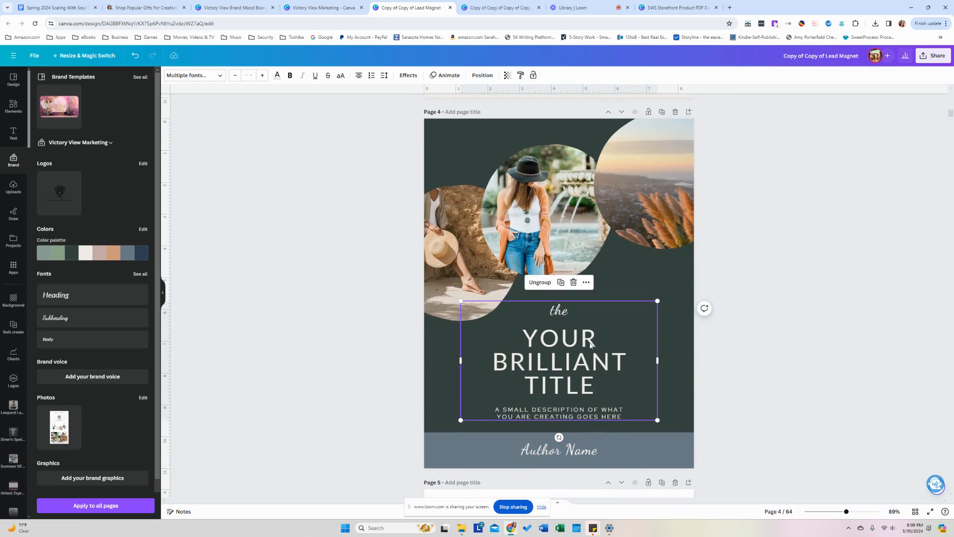
{"action": "left_click", "coordinate": [294, 270]}
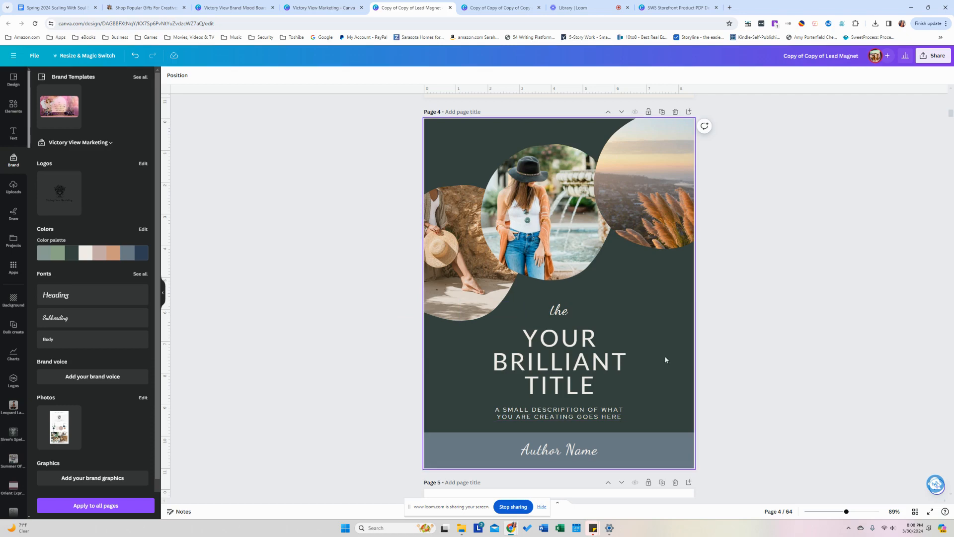
{"action": "scroll", "coordinate": [646, 345], "scroll_direction": "down", "scroll_amount": 2}
{"action": "scroll", "coordinate": [647, 347], "scroll_direction": "up", "scroll_amount": 3}
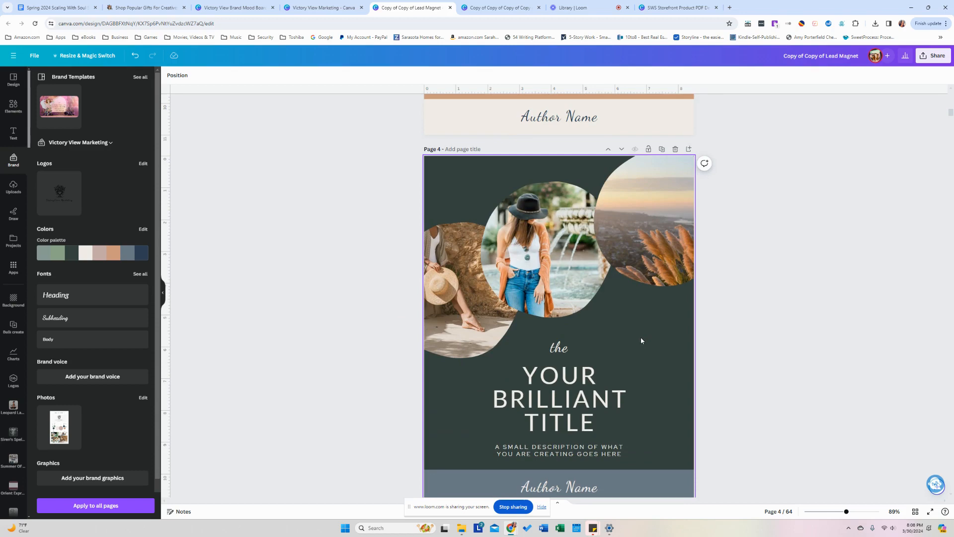
{"action": "scroll", "coordinate": [641, 340], "scroll_direction": "down", "scroll_amount": 2}
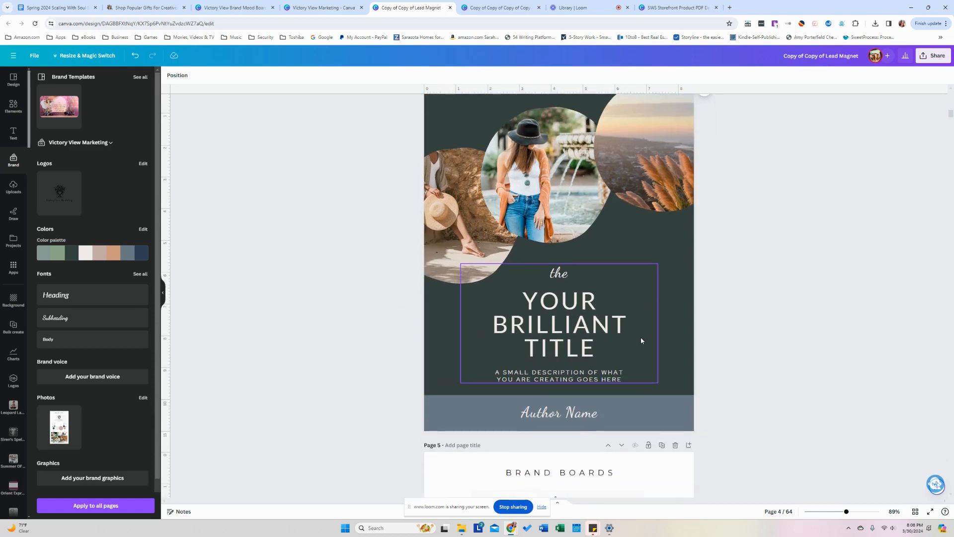
{"action": "scroll", "coordinate": [641, 340], "scroll_direction": "down", "scroll_amount": 10}
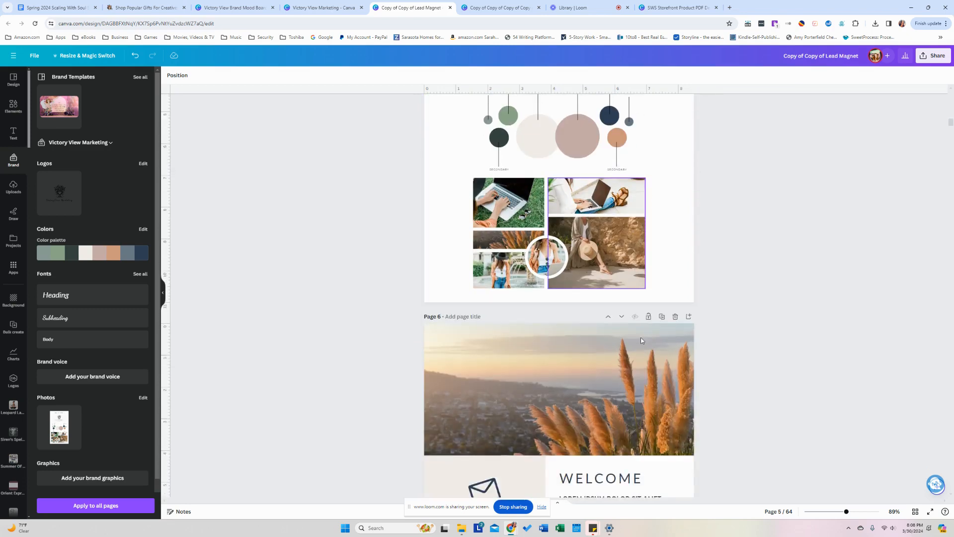
{"action": "scroll", "coordinate": [641, 340], "scroll_direction": "down", "scroll_amount": 9}
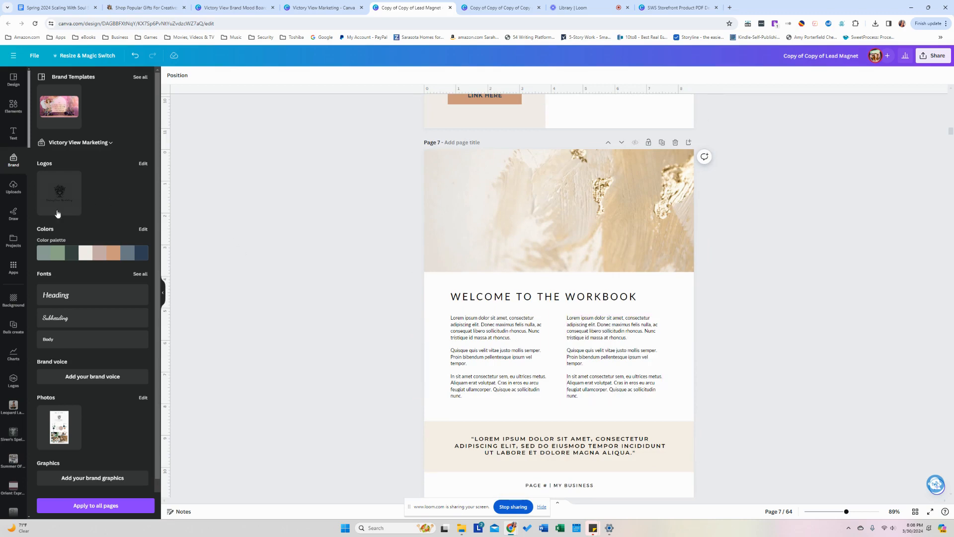
Put the woman-with-sunglasses photo from Outdoor Office into page 7's top image.
{"action": "left_click", "coordinate": [22, 241]}
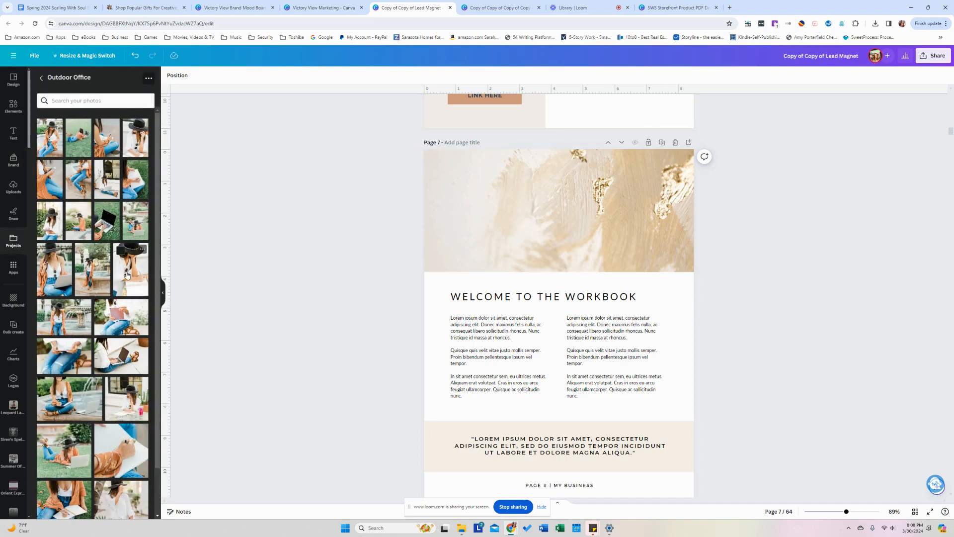
{"action": "left_click_drag", "start_coordinate": [140, 285], "coordinate": [484, 222]}
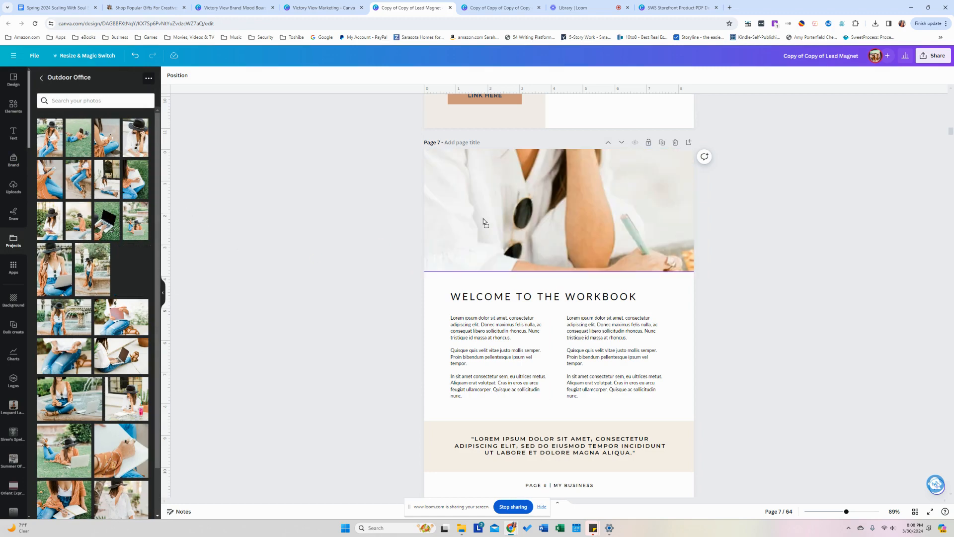
{"action": "scroll", "coordinate": [356, 296], "scroll_direction": "down", "scroll_amount": 8}
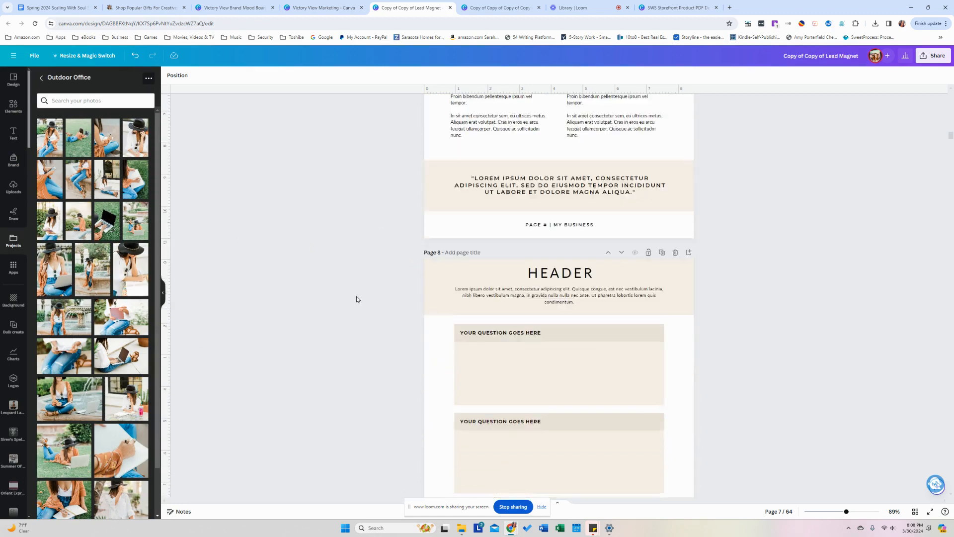
{"action": "scroll", "coordinate": [356, 299], "scroll_direction": "down", "scroll_amount": 1}
Recolour the question header box sage green and apply it to every matching header.
{"action": "left_click", "coordinate": [621, 145]}
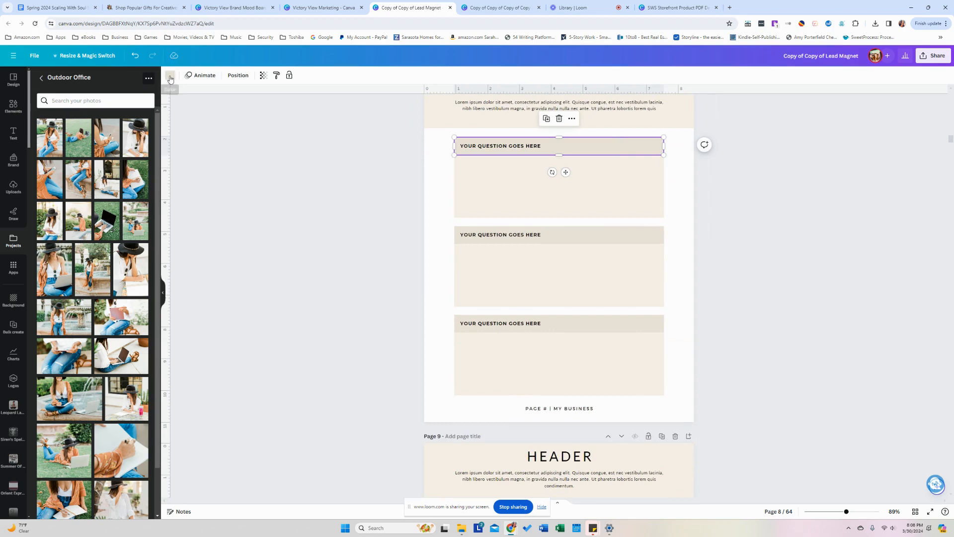
{"action": "left_click", "coordinate": [170, 75]}
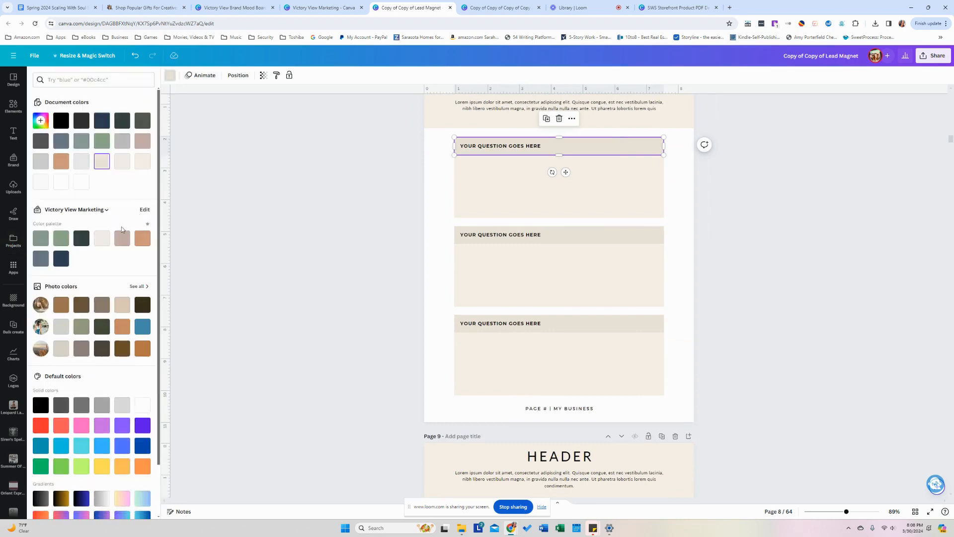
{"action": "left_click", "coordinate": [45, 245]}
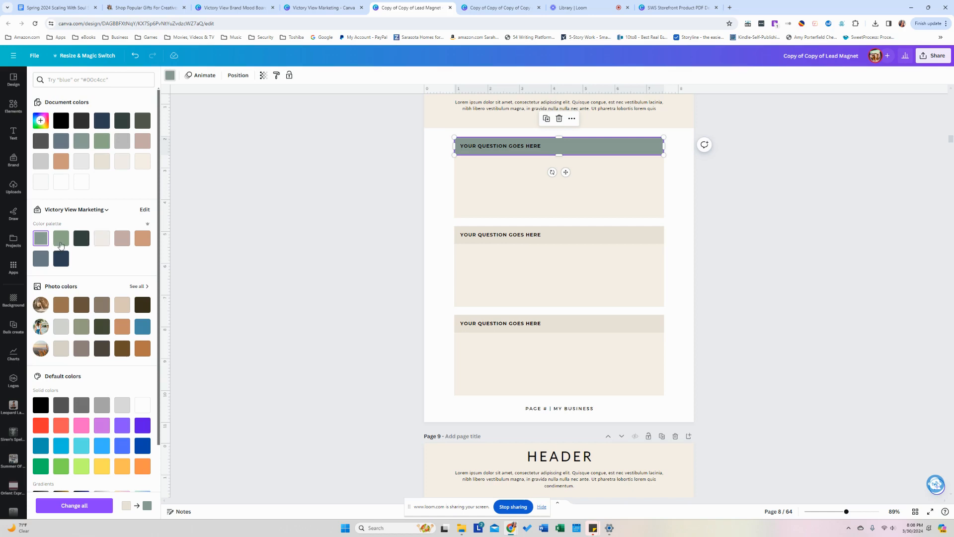
{"action": "left_click", "coordinate": [61, 244]}
{"action": "left_click", "coordinate": [100, 506]}
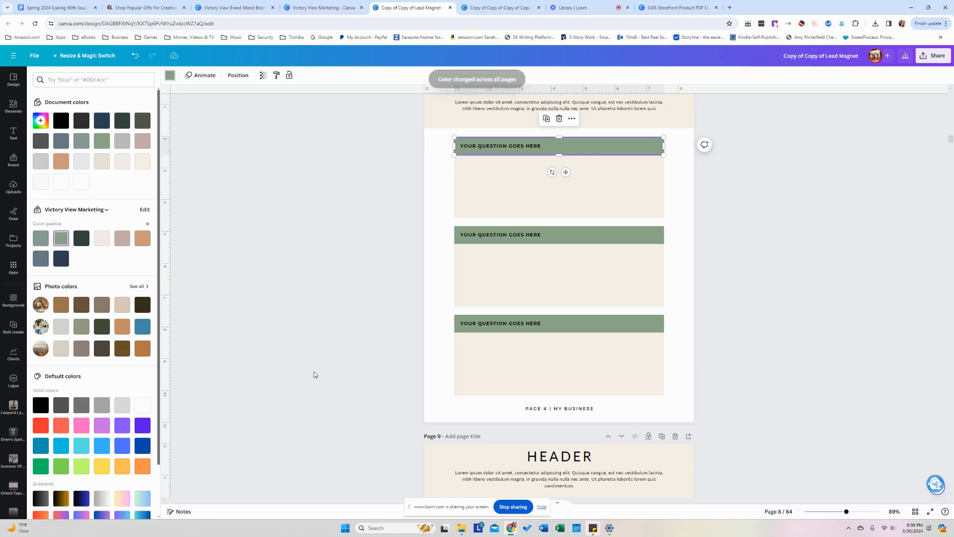
{"action": "left_click", "coordinate": [313, 371]}
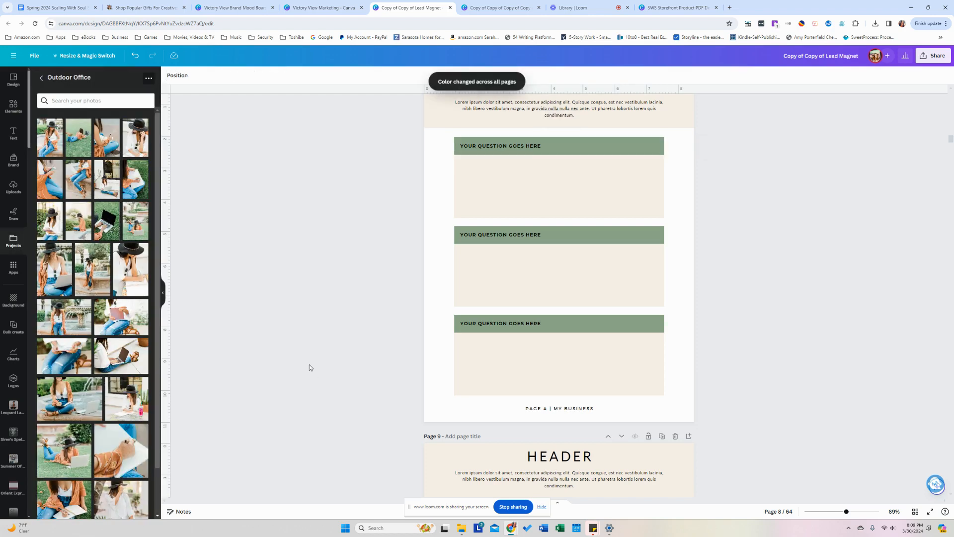
Recolour page 8's green question bar to the first brand colour across all pages.
{"action": "left_click", "coordinate": [916, 512]}
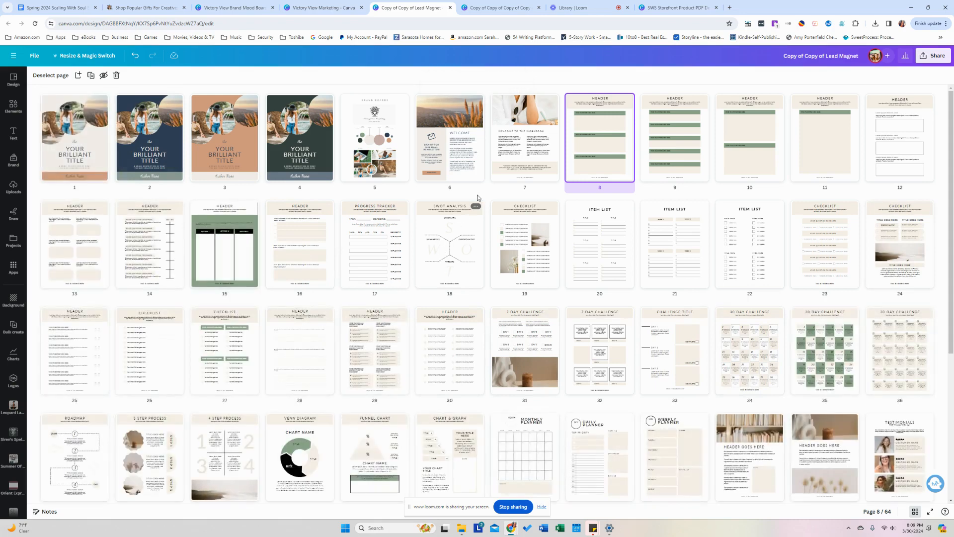
{"action": "double_click", "coordinate": [592, 164]}
{"action": "left_click", "coordinate": [580, 187]}
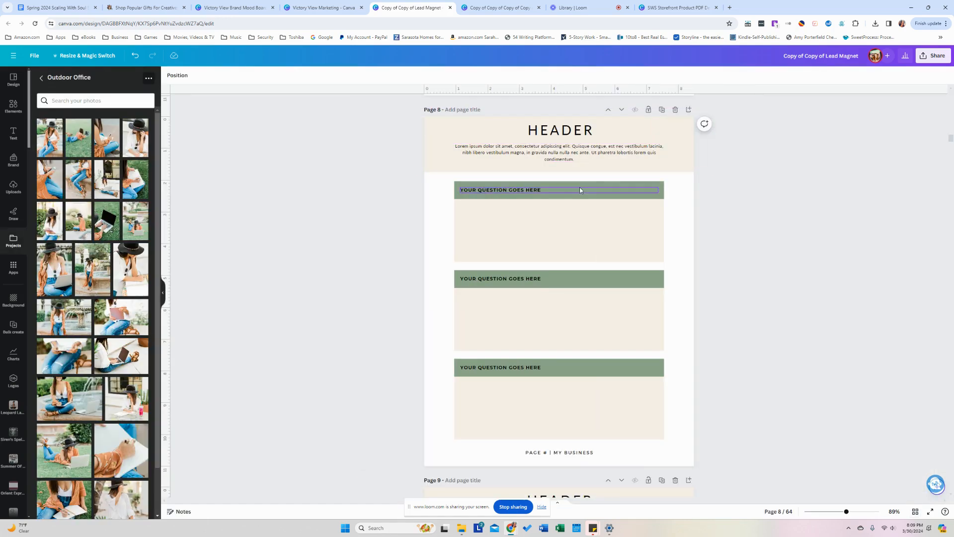
{"action": "left_click", "coordinate": [580, 187]}
{"action": "left_click", "coordinate": [169, 77]}
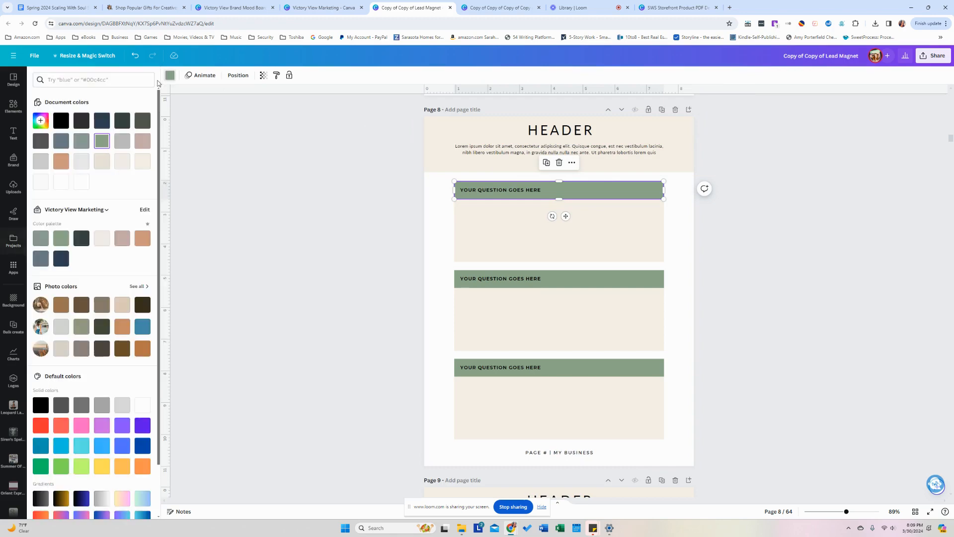
{"action": "left_click", "coordinate": [48, 237]}
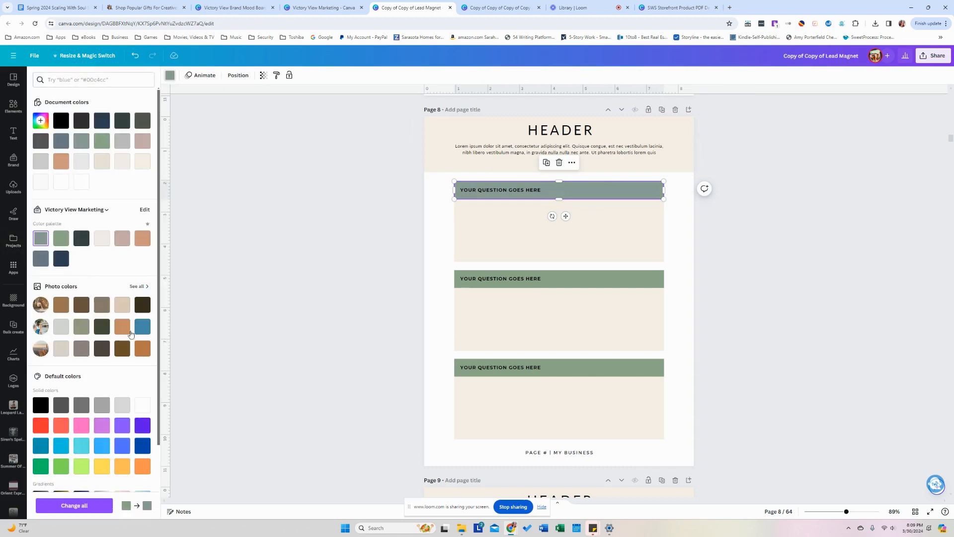
{"action": "left_click", "coordinate": [97, 513]}
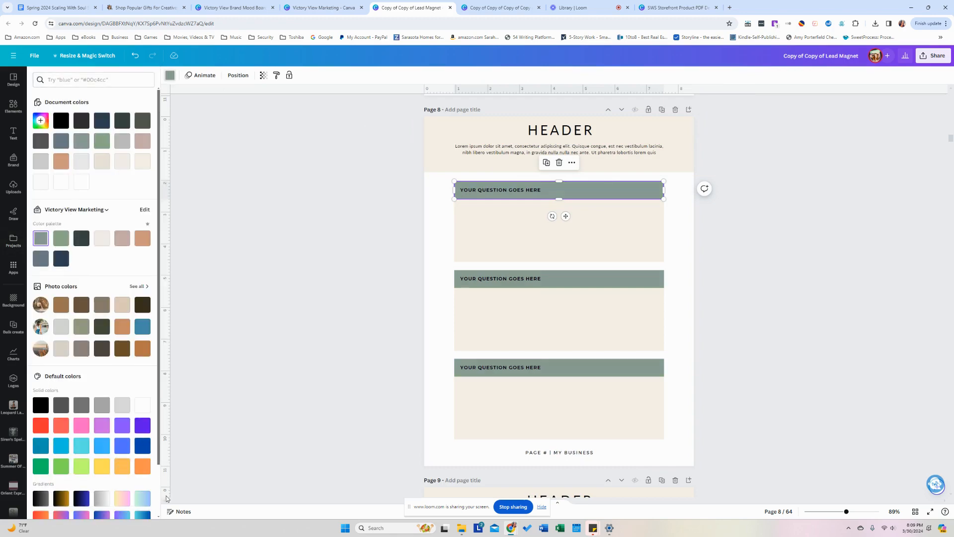
Return to page 8 from grid view to check the recoloured question bar.
{"action": "left_click", "coordinate": [914, 513]}
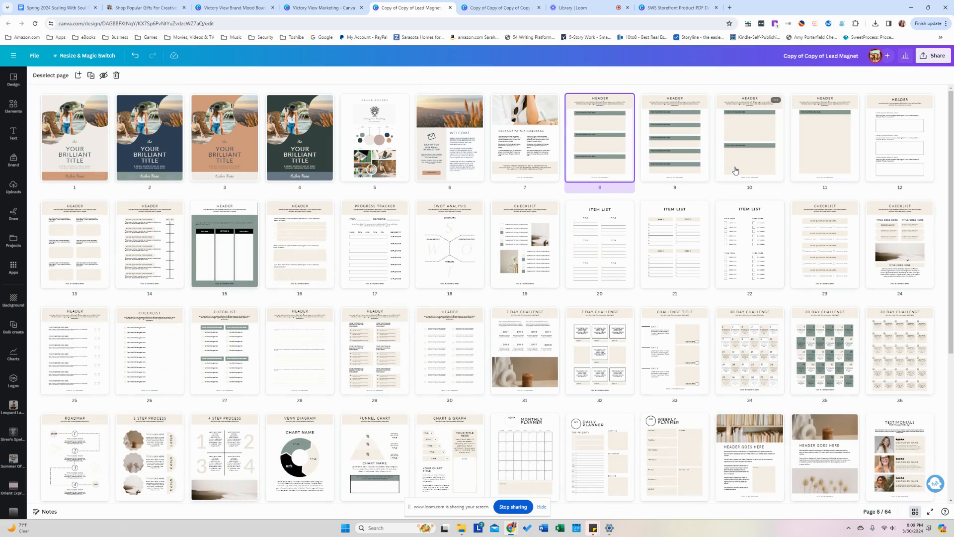
{"action": "double_click", "coordinate": [599, 169]}
{"action": "left_click", "coordinate": [529, 192]}
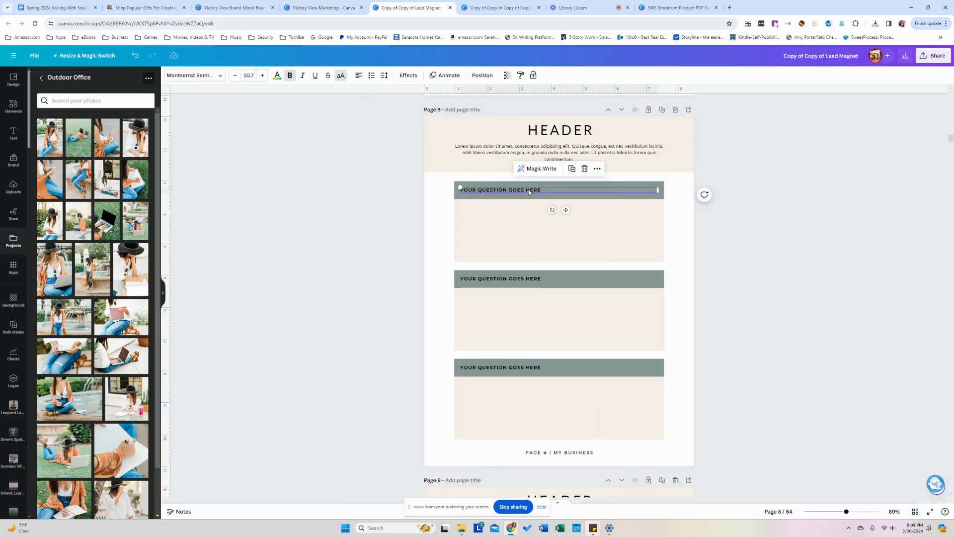
{"action": "left_click", "coordinate": [386, 254]}
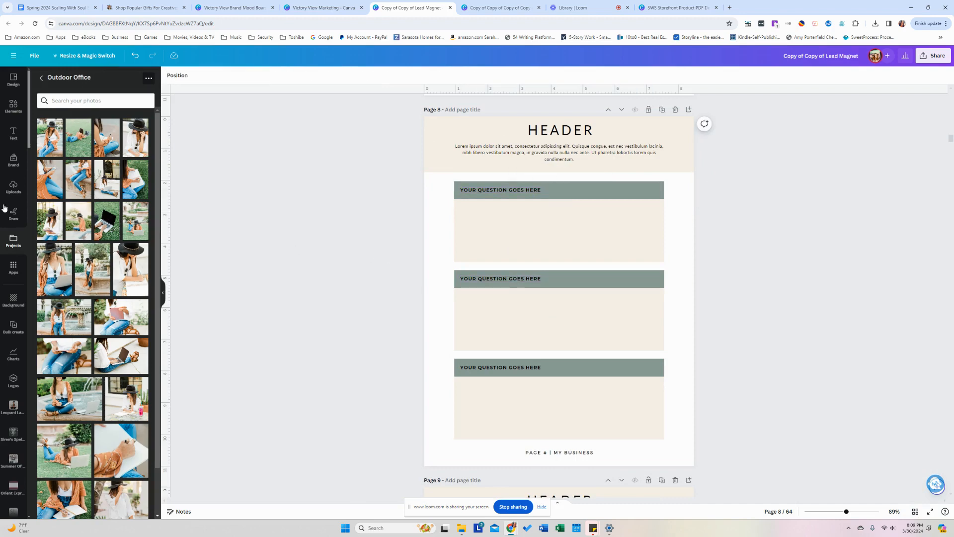
Shuffle brand colours onto page 8, then give page 7 a dark green and peach scheme.
{"action": "left_click", "coordinate": [13, 164]}
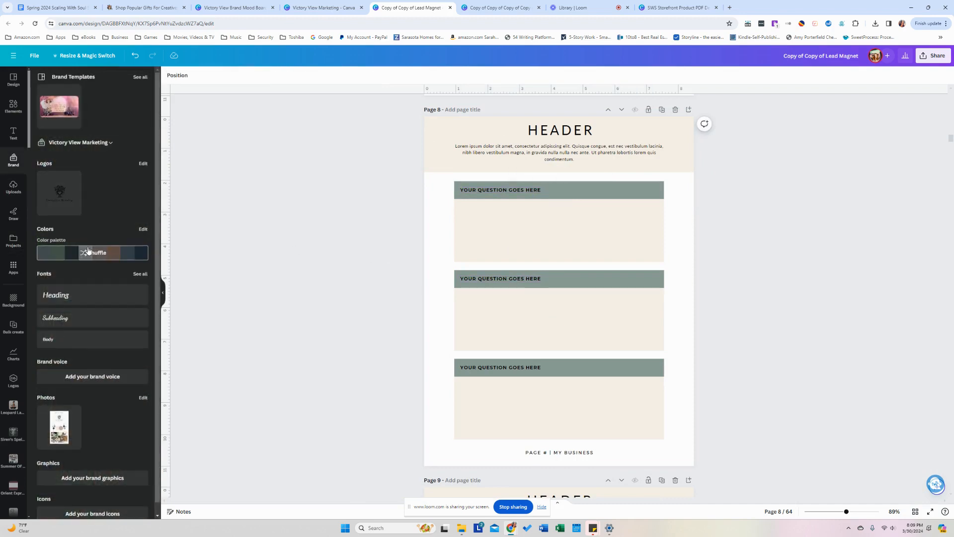
{"action": "left_click", "coordinate": [89, 251]}
{"action": "left_click", "coordinate": [267, 278]}
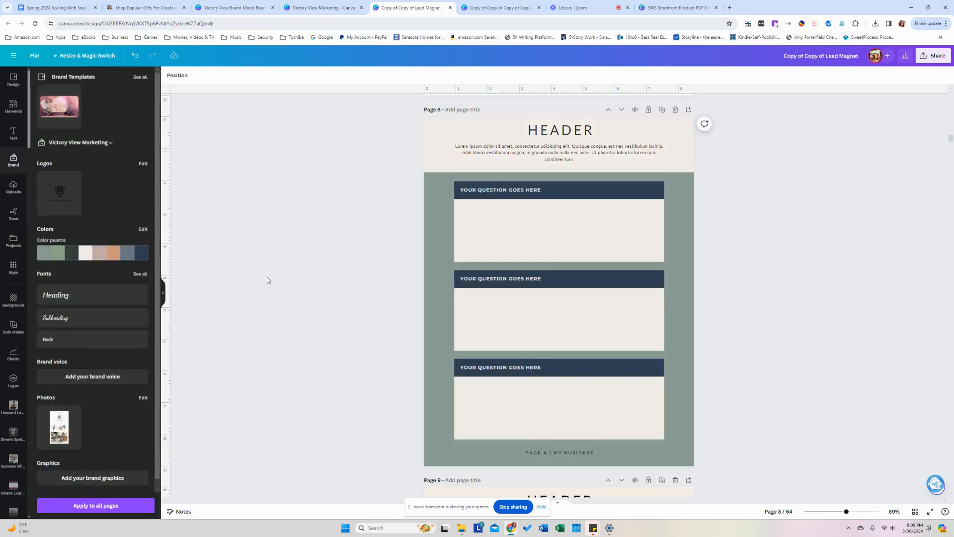
{"action": "scroll", "coordinate": [269, 279], "scroll_direction": "up", "scroll_amount": 6}
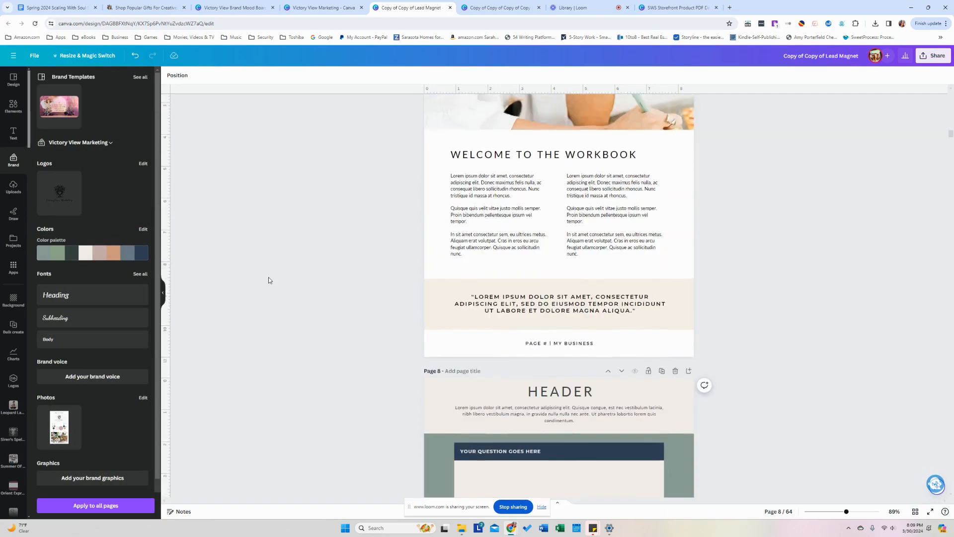
{"action": "left_click", "coordinate": [89, 254]}
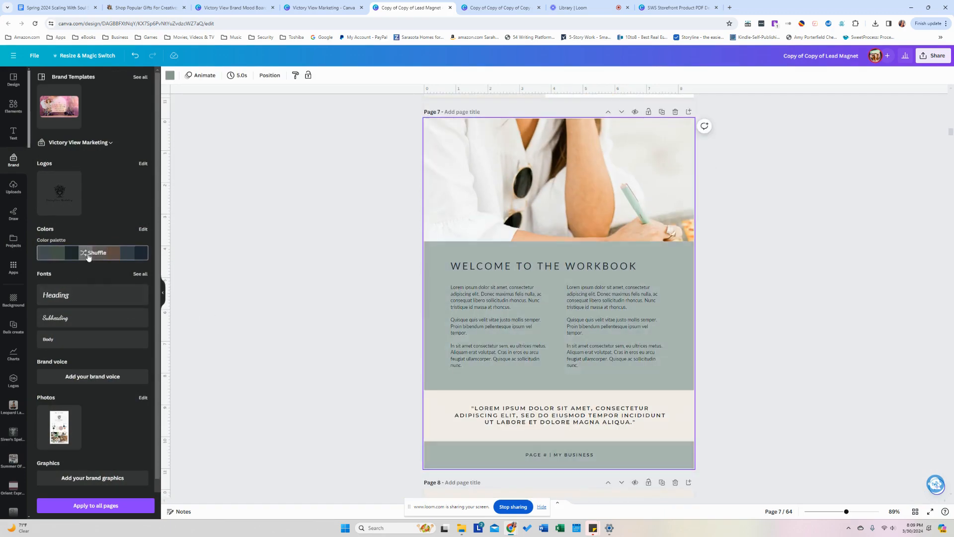
{"action": "left_click", "coordinate": [89, 255]}
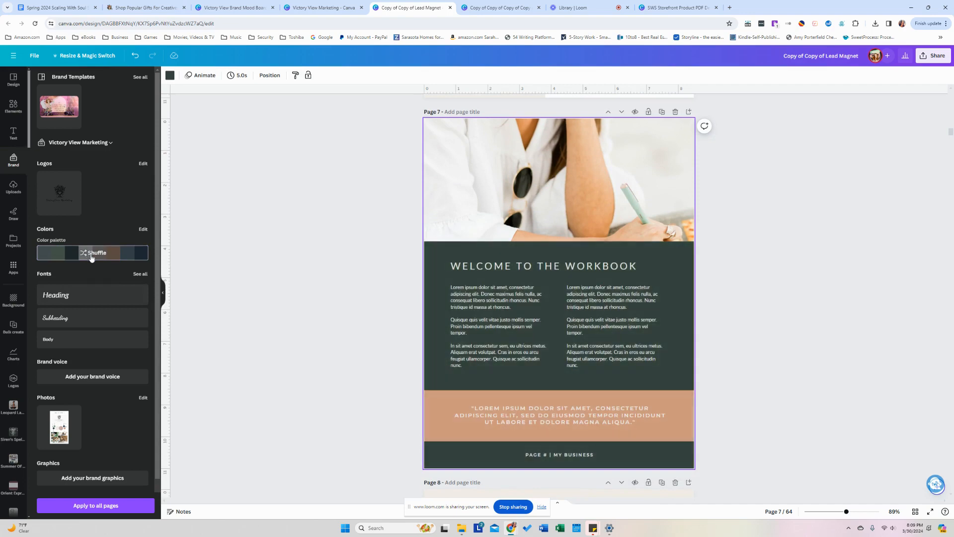
{"action": "left_click", "coordinate": [277, 314]}
{"action": "scroll", "coordinate": [279, 314], "scroll_direction": "up", "scroll_amount": 6}
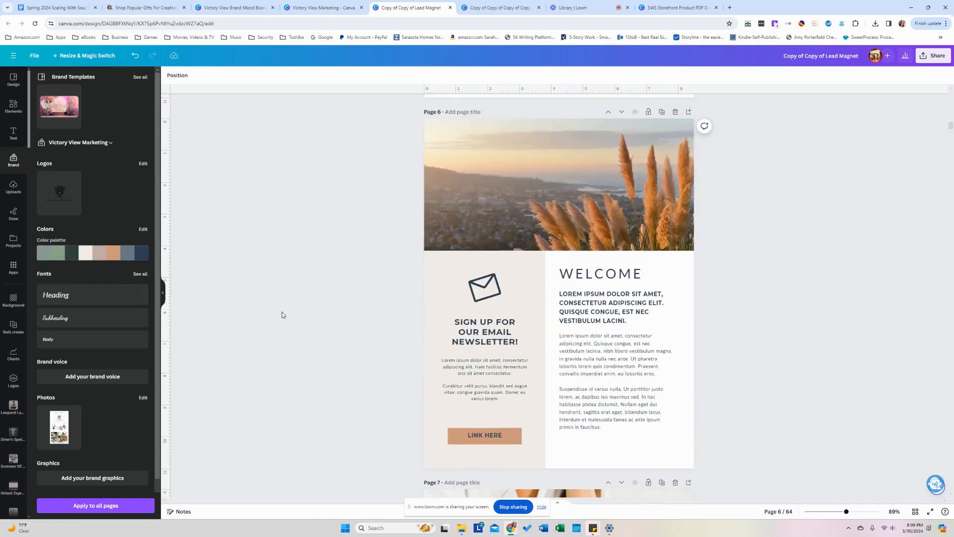
{"action": "scroll", "coordinate": [281, 311], "scroll_direction": "down", "scroll_amount": 15}
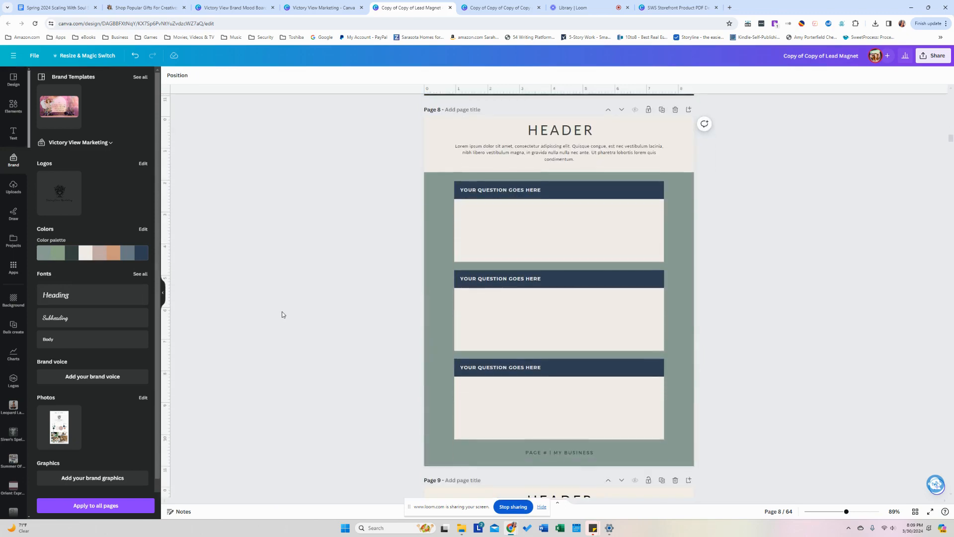
Shuffle page 8 to a cream header band, tan background and cream question boxes.
{"action": "left_click", "coordinate": [79, 253]}
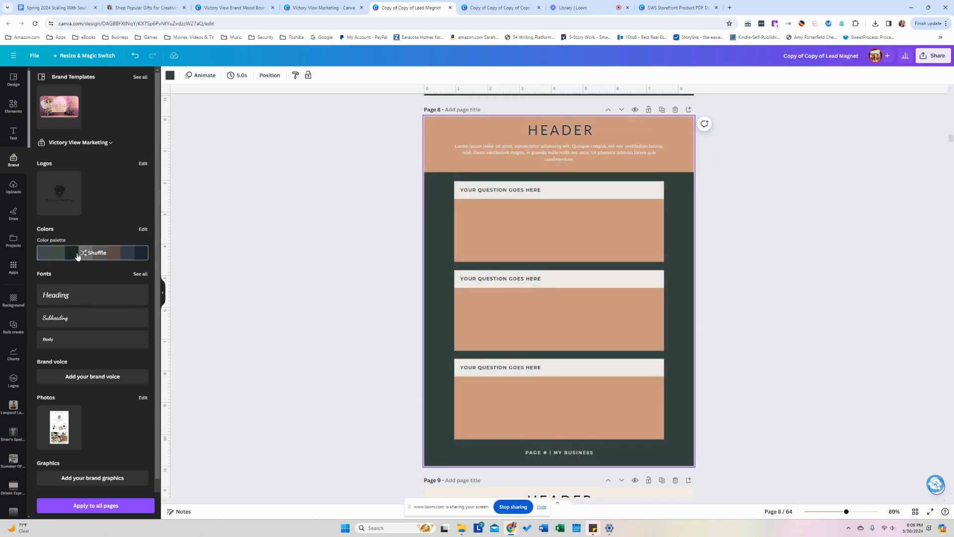
{"action": "left_click", "coordinate": [78, 254]}
{"action": "left_click", "coordinate": [78, 256]}
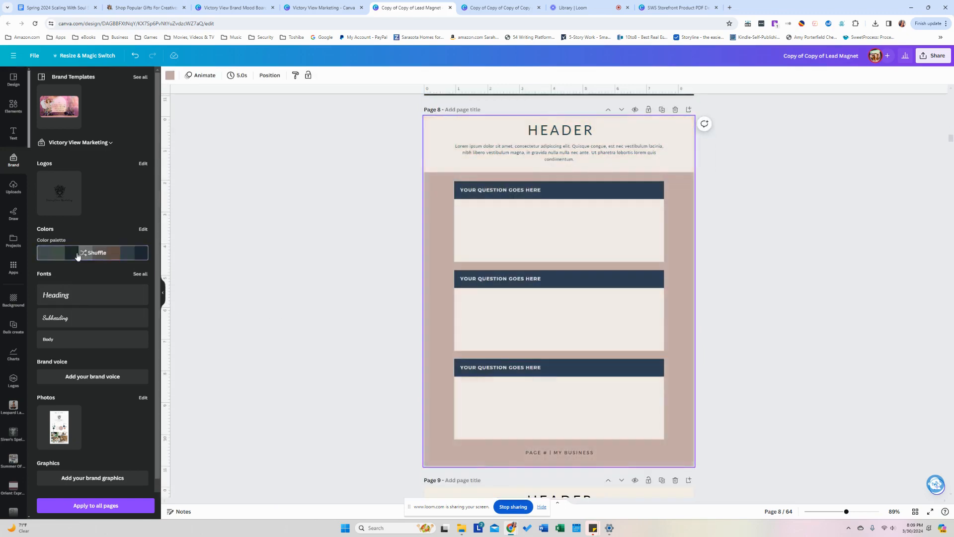
{"action": "left_click", "coordinate": [78, 255]}
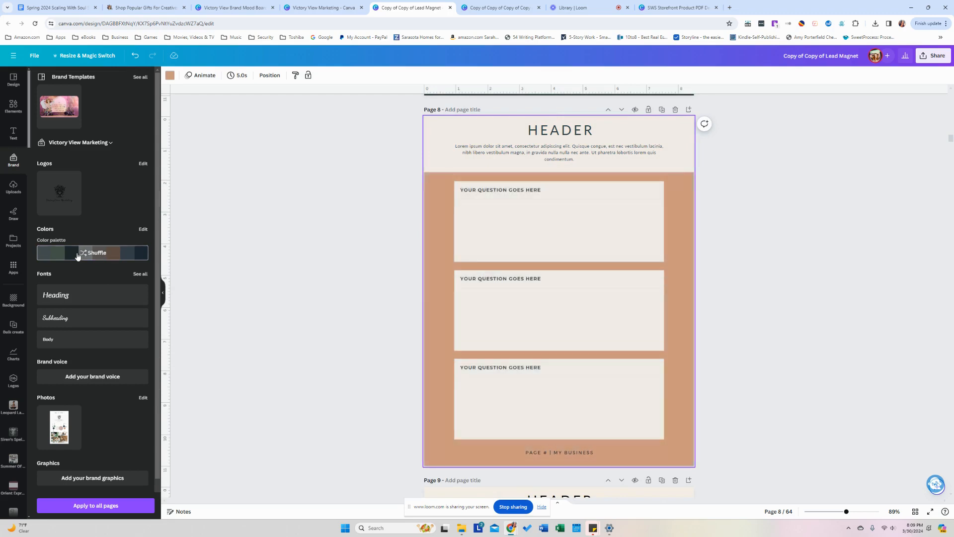
{"action": "scroll", "coordinate": [307, 267], "scroll_direction": "up", "scroll_amount": 9}
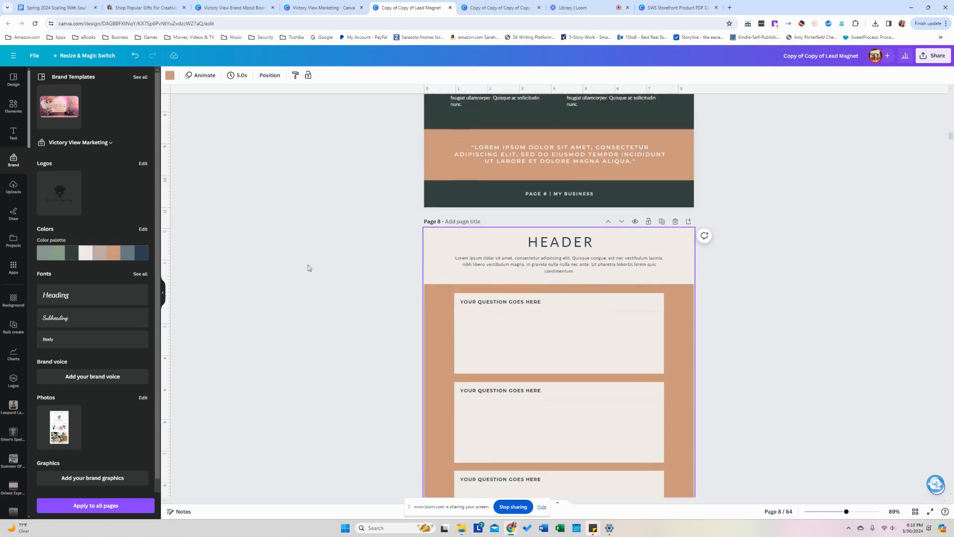
{"action": "scroll", "coordinate": [308, 269], "scroll_direction": "up", "scroll_amount": 15}
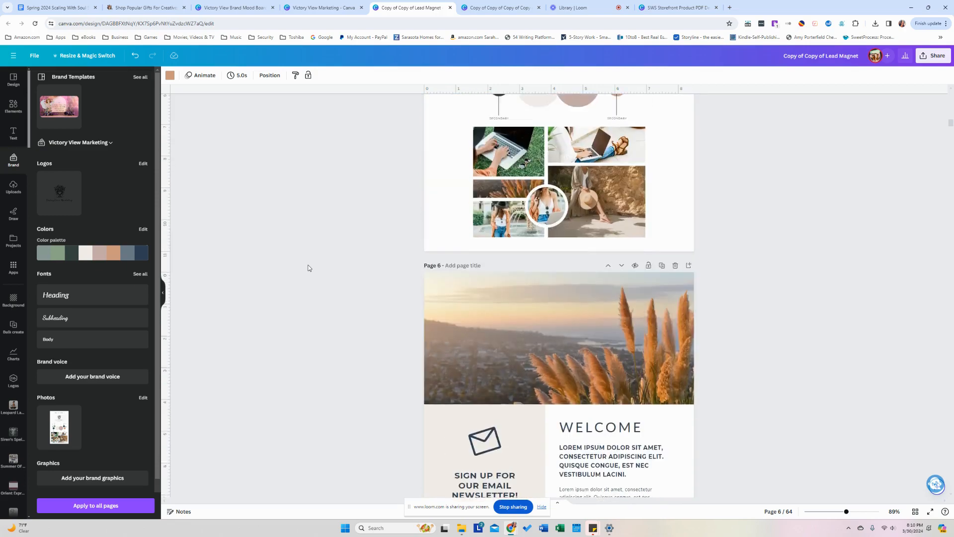
{"action": "scroll", "coordinate": [309, 268], "scroll_direction": "up", "scroll_amount": 7}
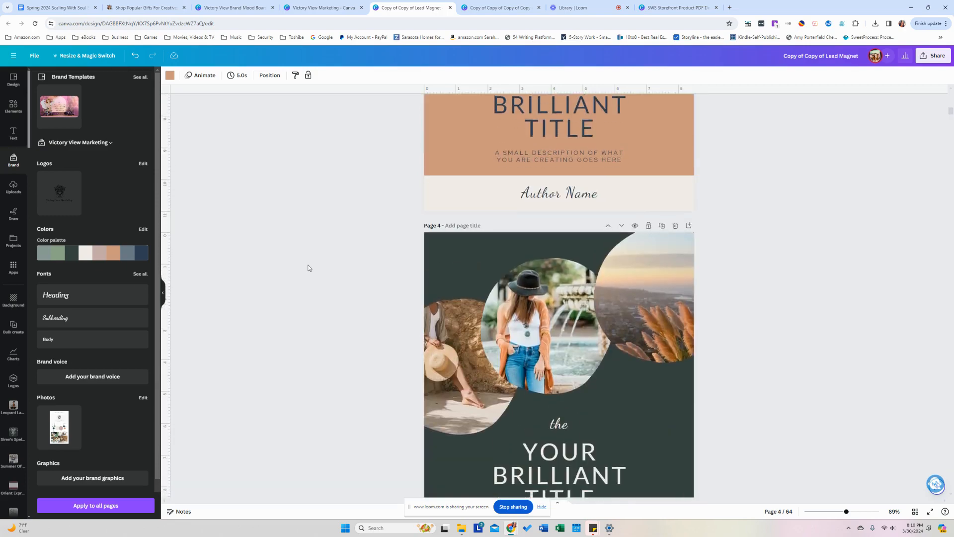
{"action": "scroll", "coordinate": [309, 269], "scroll_direction": "down", "scroll_amount": 10}
{"action": "scroll", "coordinate": [308, 268], "scroll_direction": "down", "scroll_amount": 14}
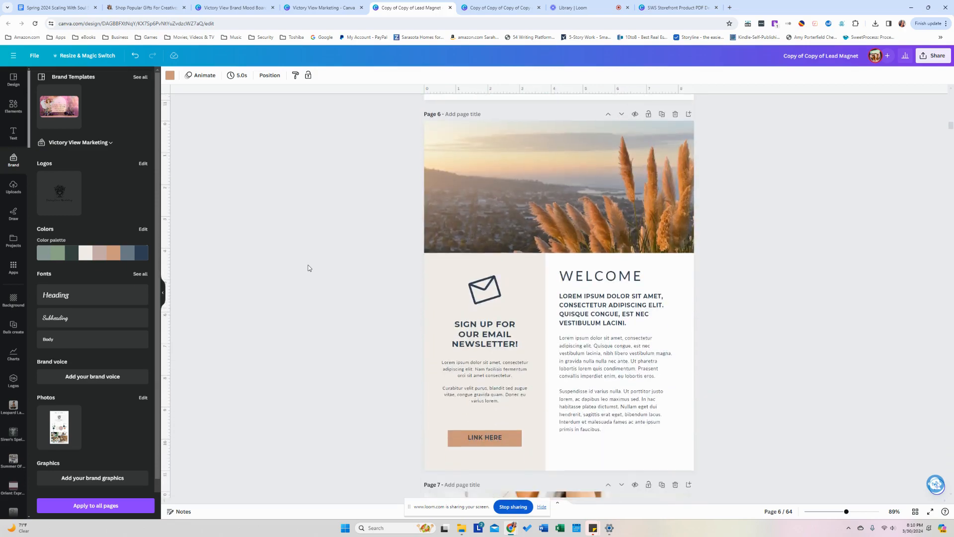
{"action": "scroll", "coordinate": [308, 269], "scroll_direction": "down", "scroll_amount": 14}
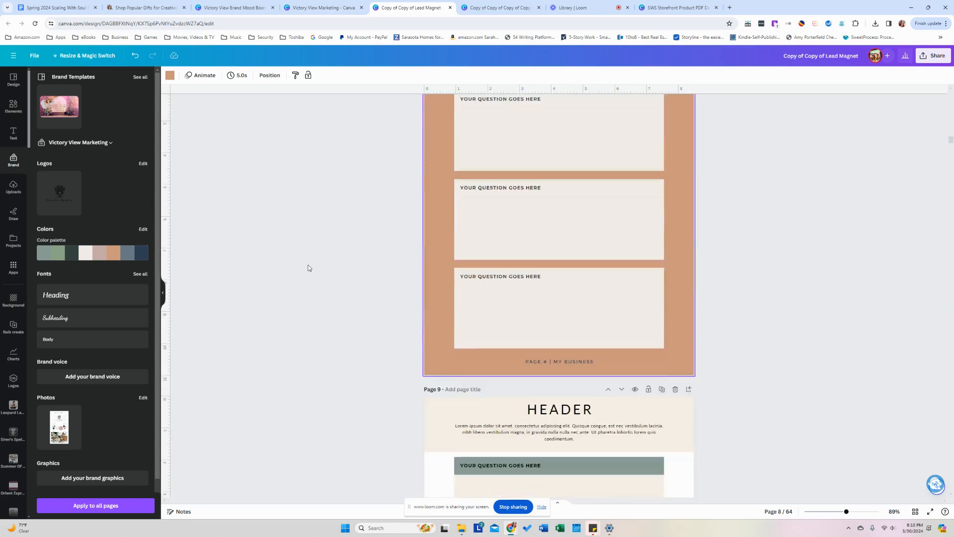
Shuffle page 9 through several brand palette colour combinations.
{"action": "scroll", "coordinate": [309, 268], "scroll_direction": "up", "scroll_amount": 4}
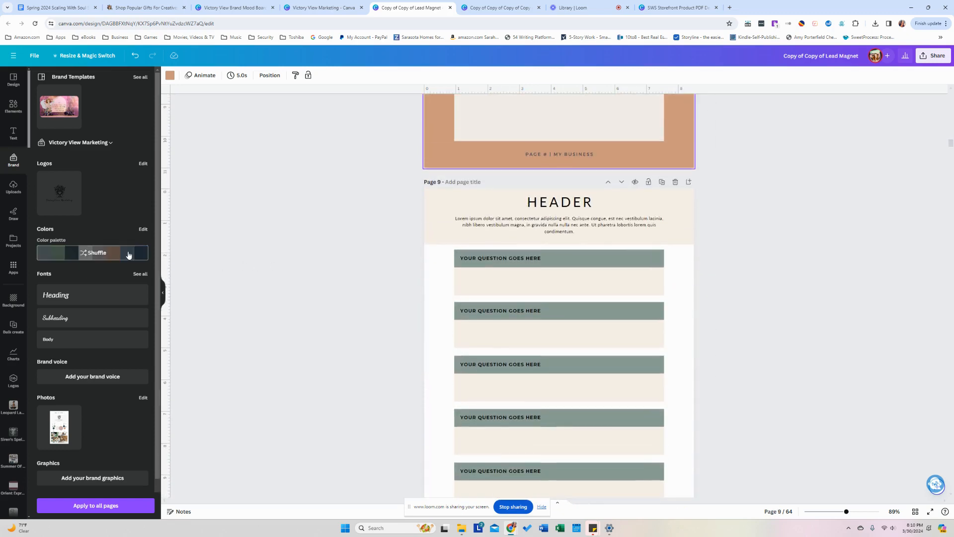
{"action": "left_click", "coordinate": [128, 253]}
{"action": "left_click", "coordinate": [128, 253]}
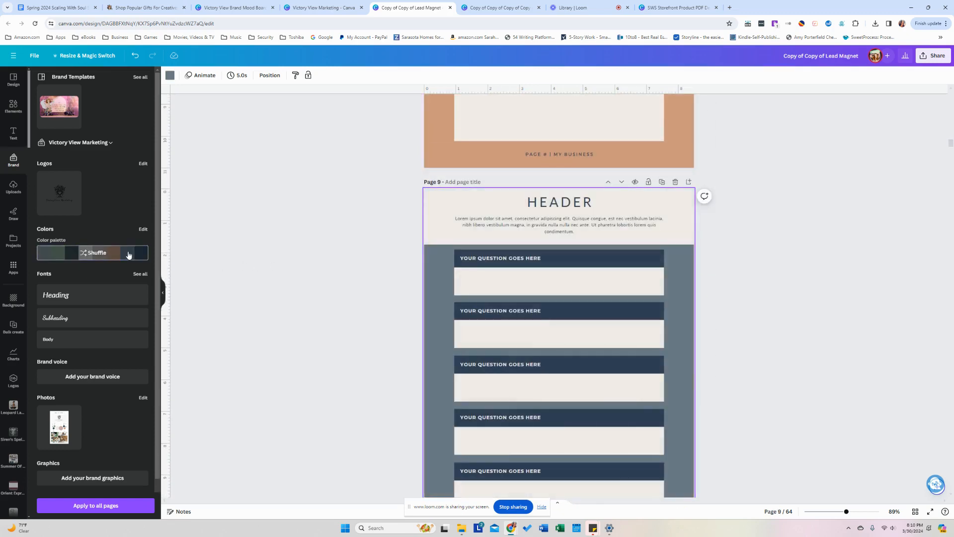
{"action": "left_click", "coordinate": [129, 254]}
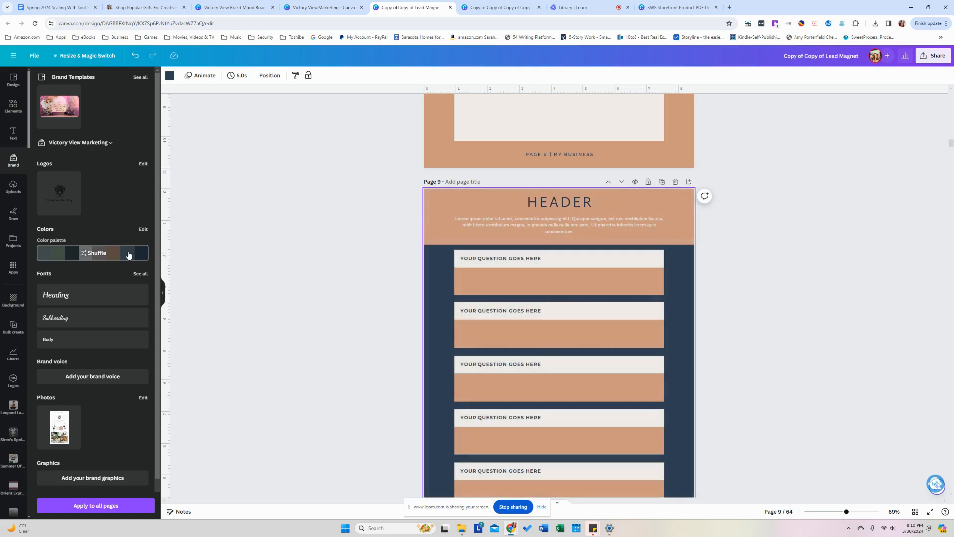
{"action": "left_click", "coordinate": [128, 253]}
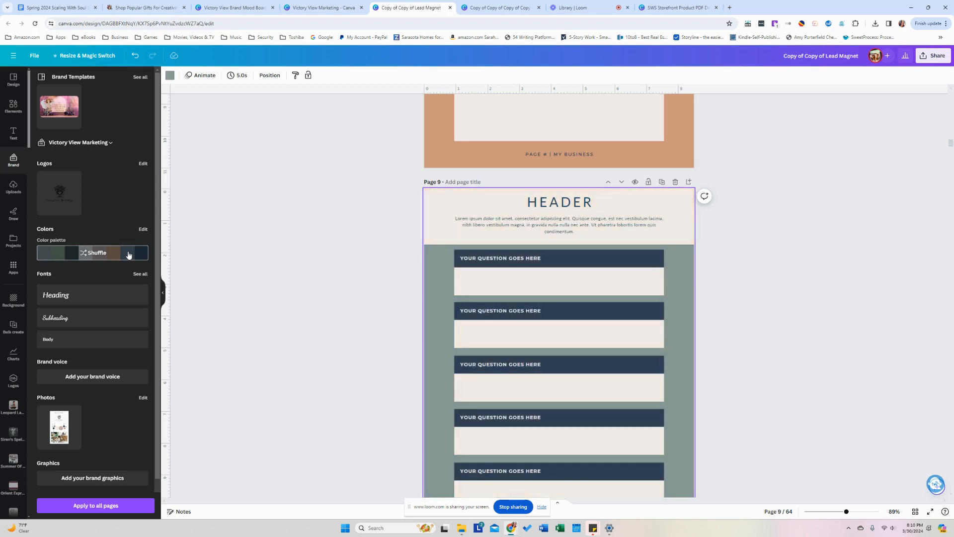
{"action": "left_click", "coordinate": [129, 254]}
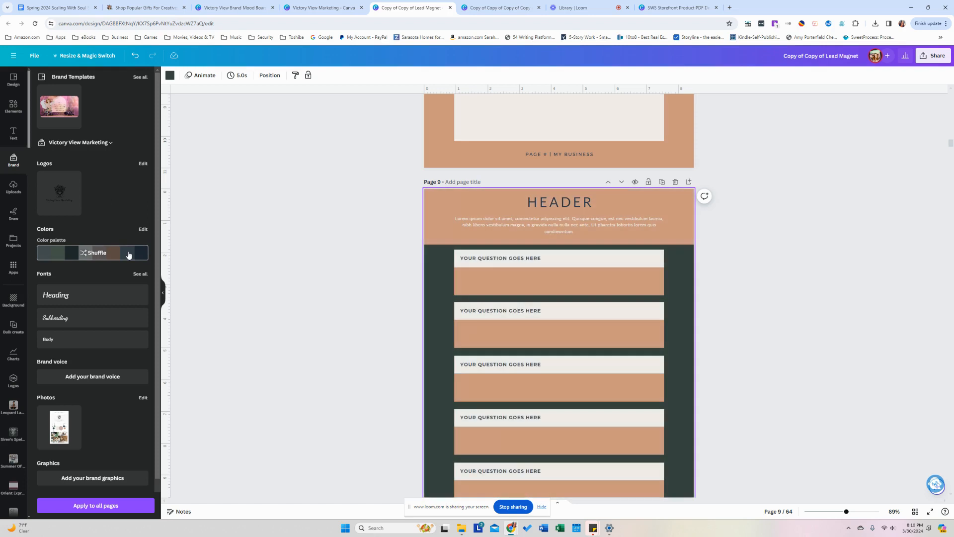
{"action": "left_click", "coordinate": [129, 254]}
{"action": "left_click", "coordinate": [128, 254]}
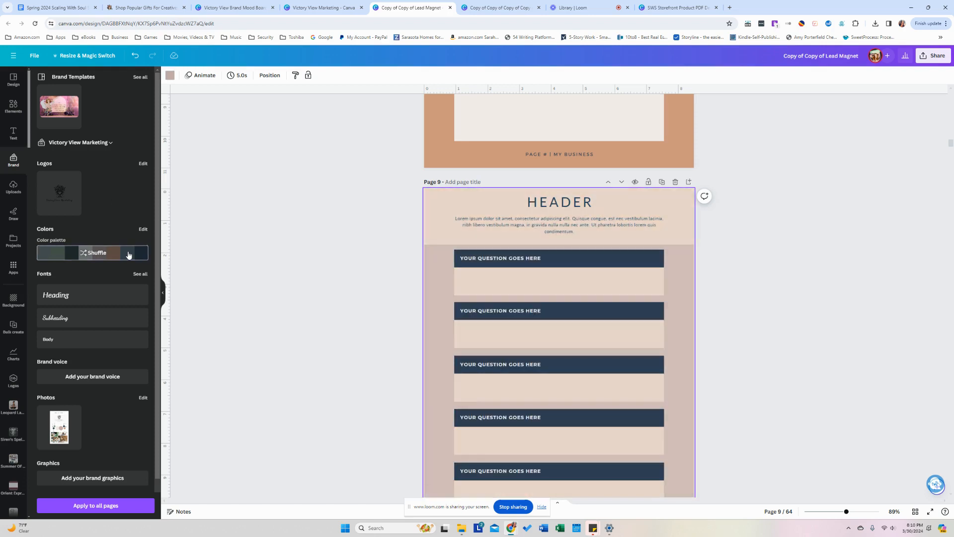
{"action": "left_click", "coordinate": [129, 254]}
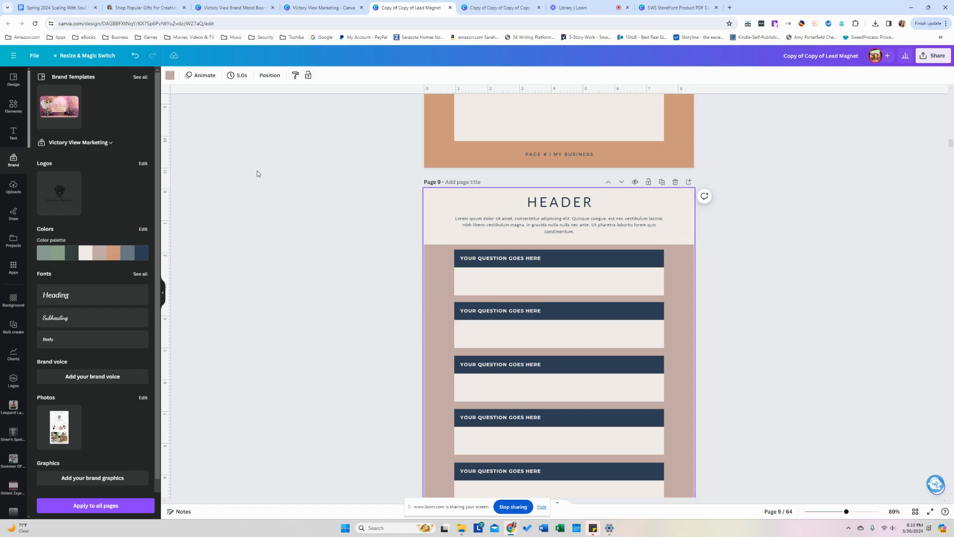
Set page 9's background to the brand tan and close the Colour panel.
{"action": "left_click", "coordinate": [169, 75]}
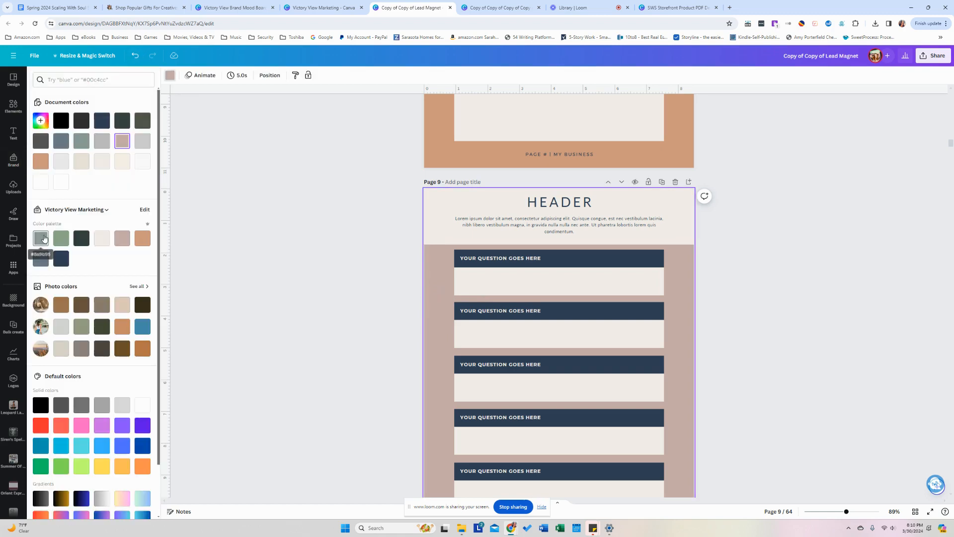
{"action": "left_click", "coordinate": [43, 238]}
{"action": "left_click", "coordinate": [142, 238]}
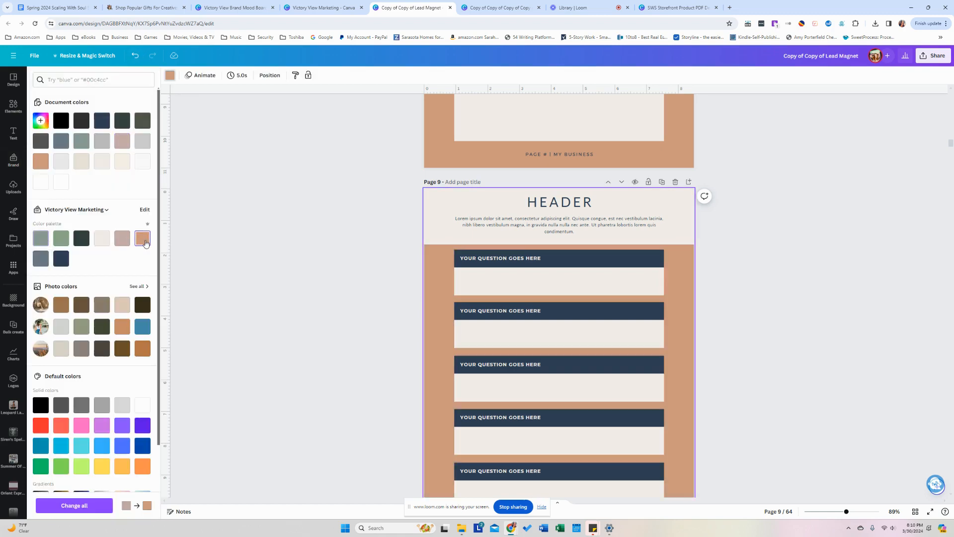
{"action": "left_click", "coordinate": [272, 235]}
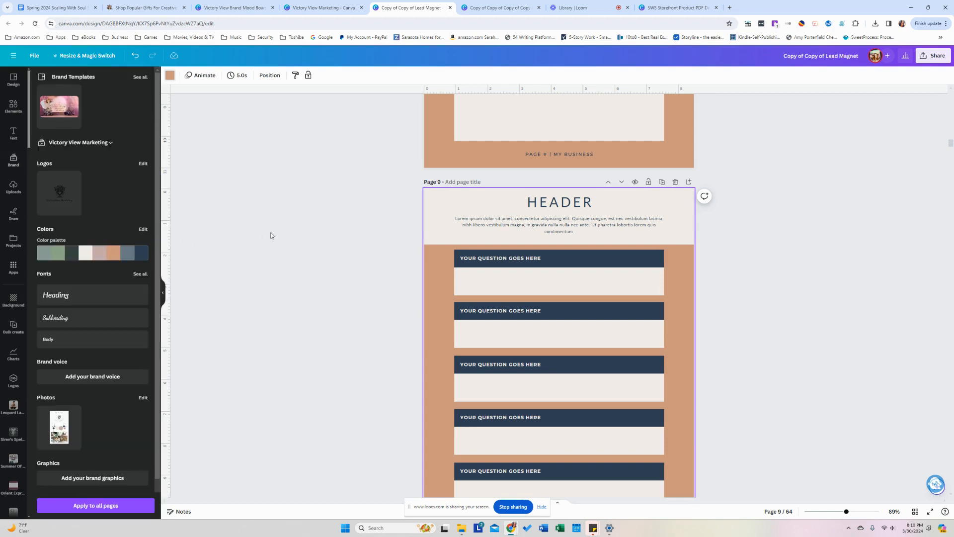
{"action": "scroll", "coordinate": [344, 244], "scroll_direction": "down", "scroll_amount": 9}
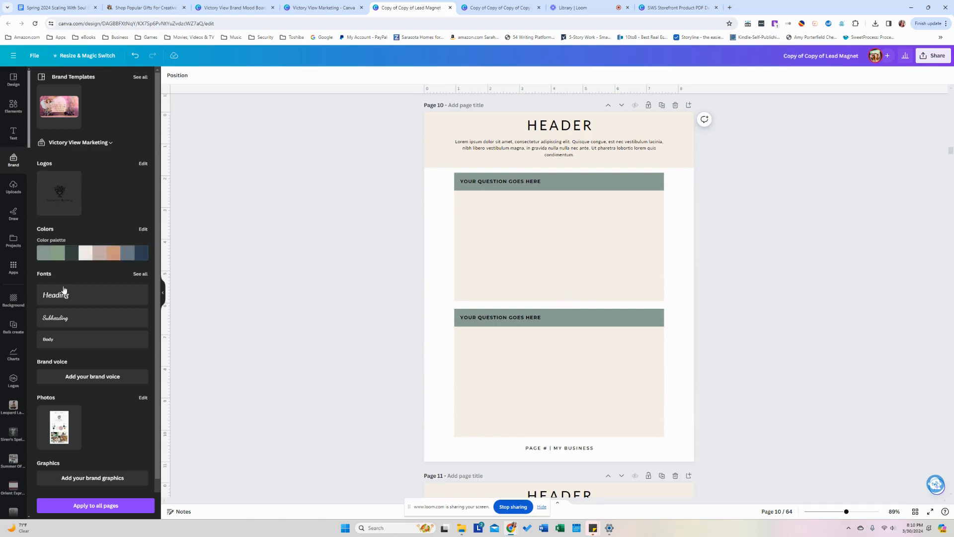
Shuffle page 10's brand colours until it has a sage background with cream boxes.
{"action": "left_click", "coordinate": [62, 255]}
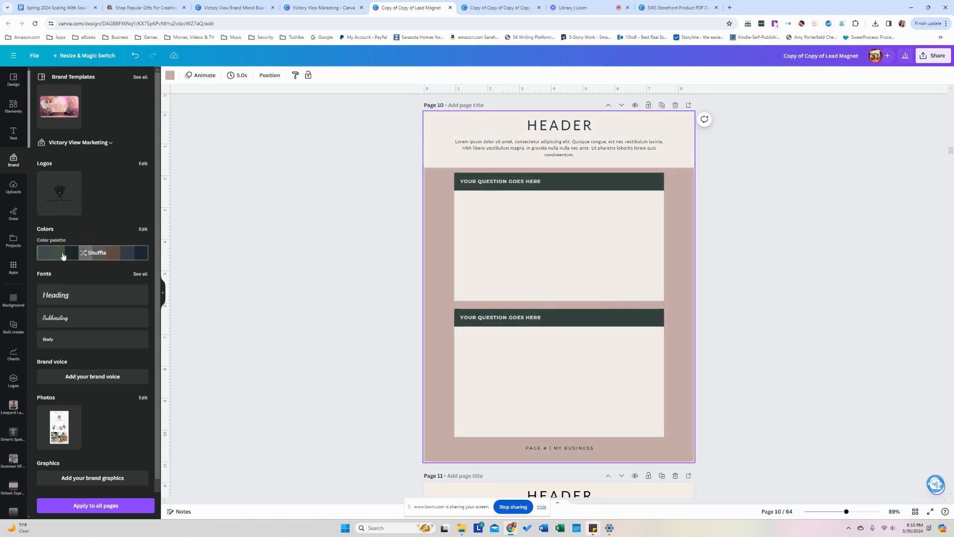
{"action": "left_click", "coordinate": [63, 256]}
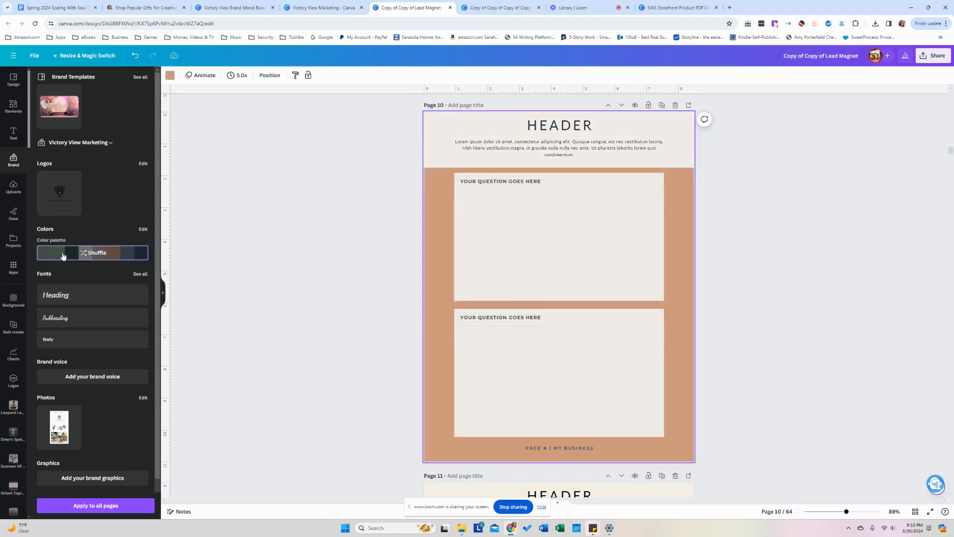
{"action": "left_click", "coordinate": [62, 256]}
{"action": "left_click", "coordinate": [63, 256]}
{"action": "left_click", "coordinate": [63, 256]}
{"action": "left_click", "coordinate": [63, 256]}
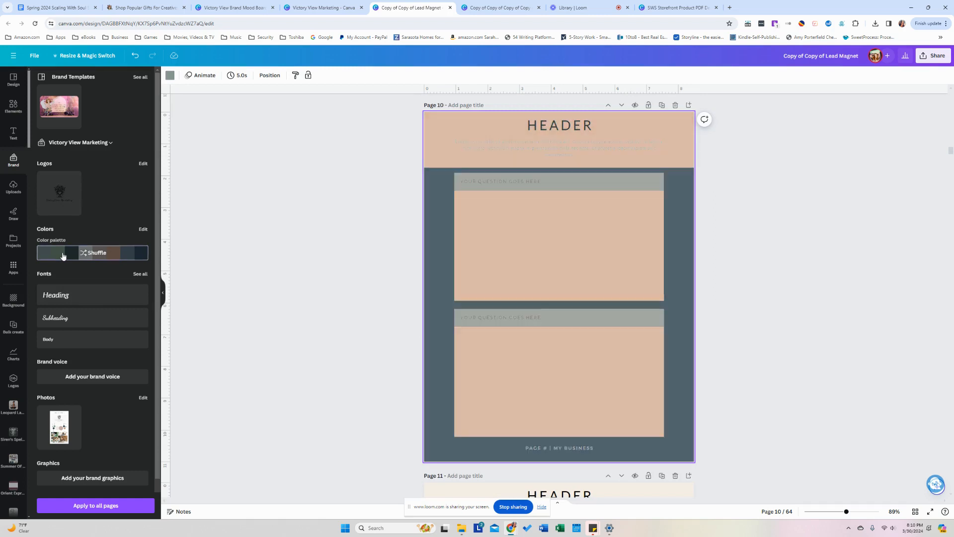
{"action": "left_click", "coordinate": [62, 256]}
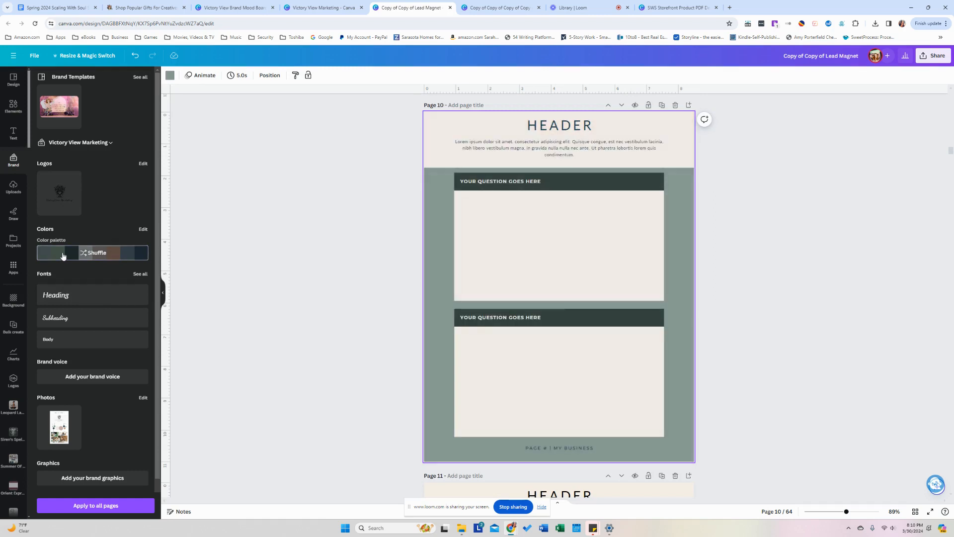
Give page 14 a dark charcoal header and question bars from the brand palette.
{"action": "left_click", "coordinate": [914, 512]}
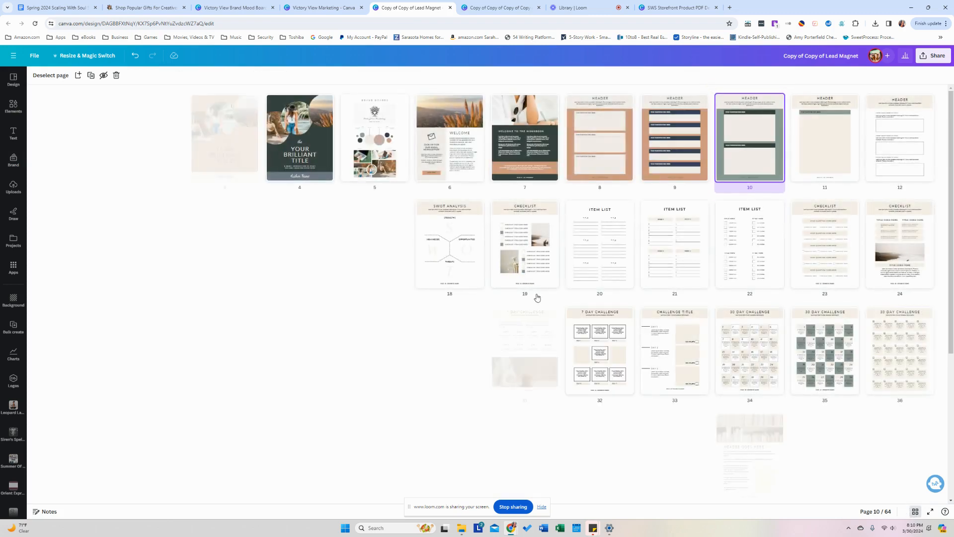
{"action": "double_click", "coordinate": [750, 175]}
{"action": "scroll", "coordinate": [347, 293], "scroll_direction": "down", "scroll_amount": 10}
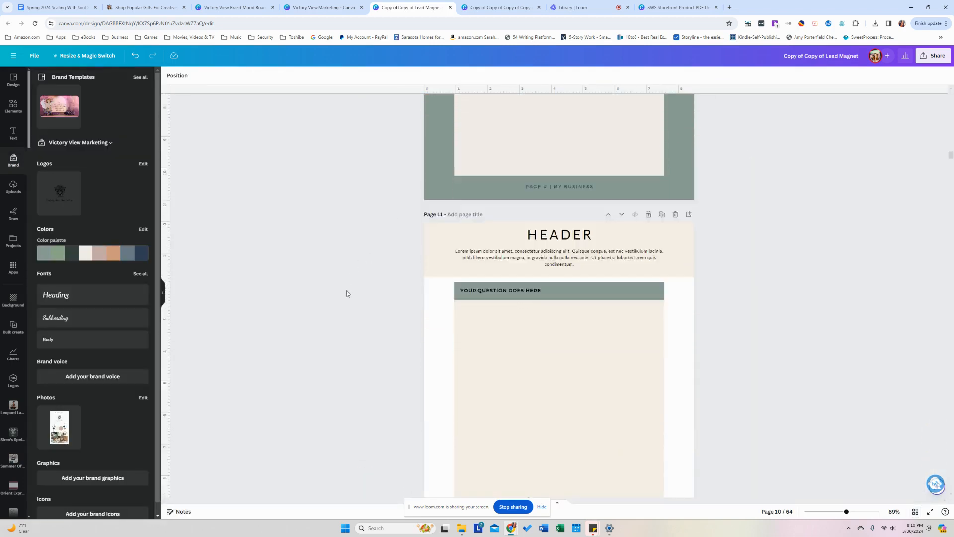
{"action": "scroll", "coordinate": [348, 293], "scroll_direction": "down", "scroll_amount": 6}
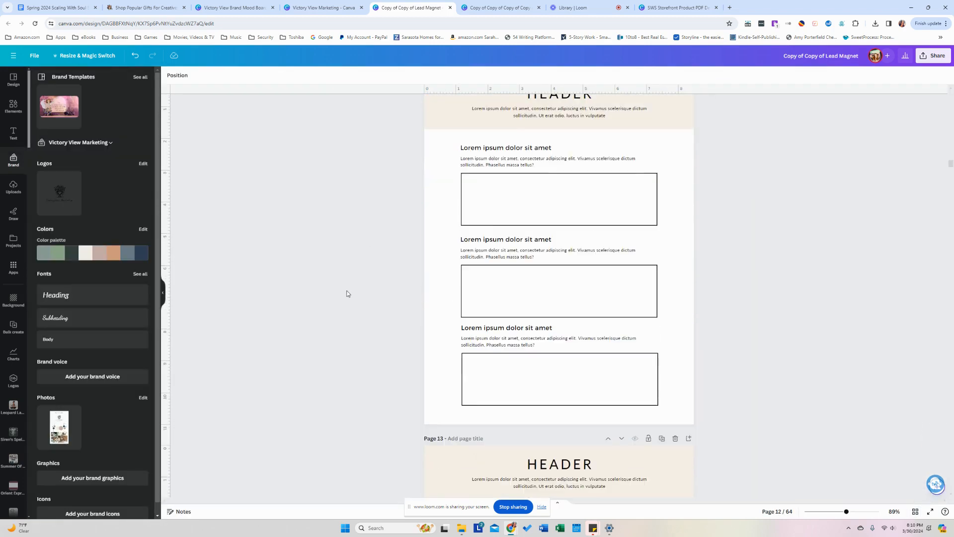
{"action": "scroll", "coordinate": [348, 294], "scroll_direction": "down", "scroll_amount": 12}
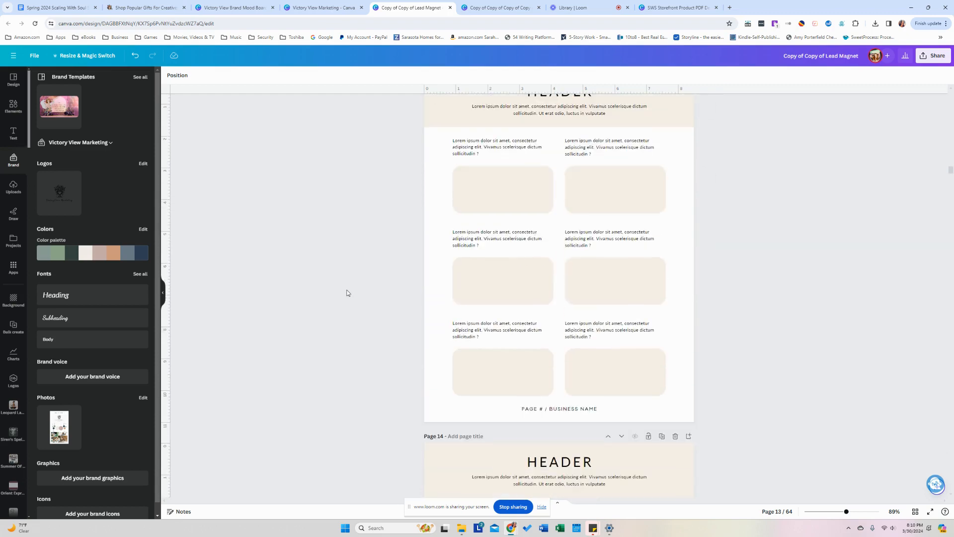
{"action": "scroll", "coordinate": [347, 294], "scroll_direction": "down", "scroll_amount": 3}
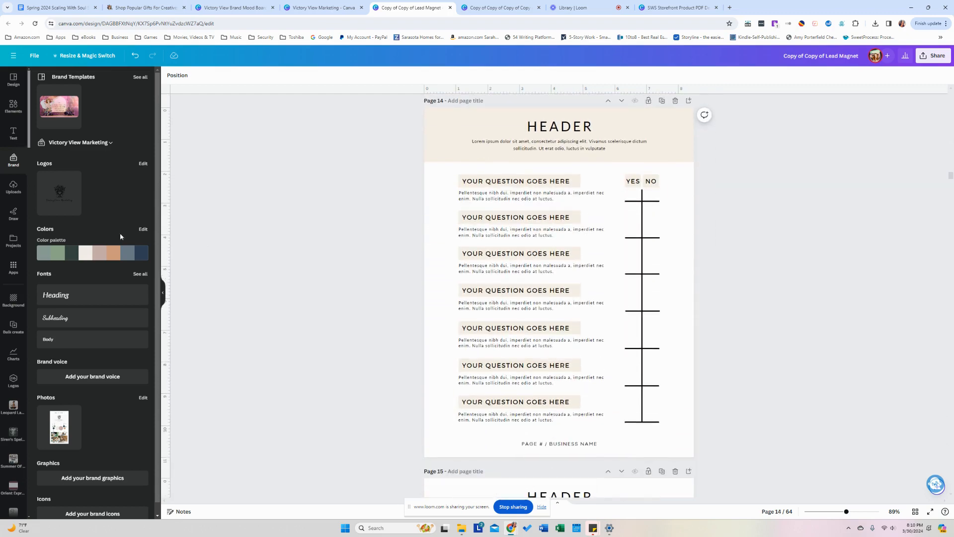
{"action": "left_click", "coordinate": [98, 255]}
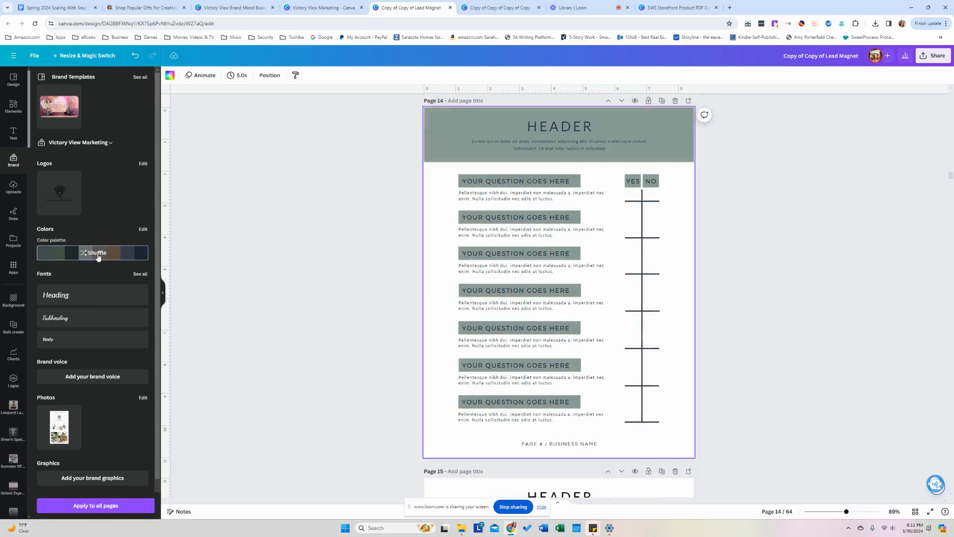
{"action": "left_click", "coordinate": [140, 259]}
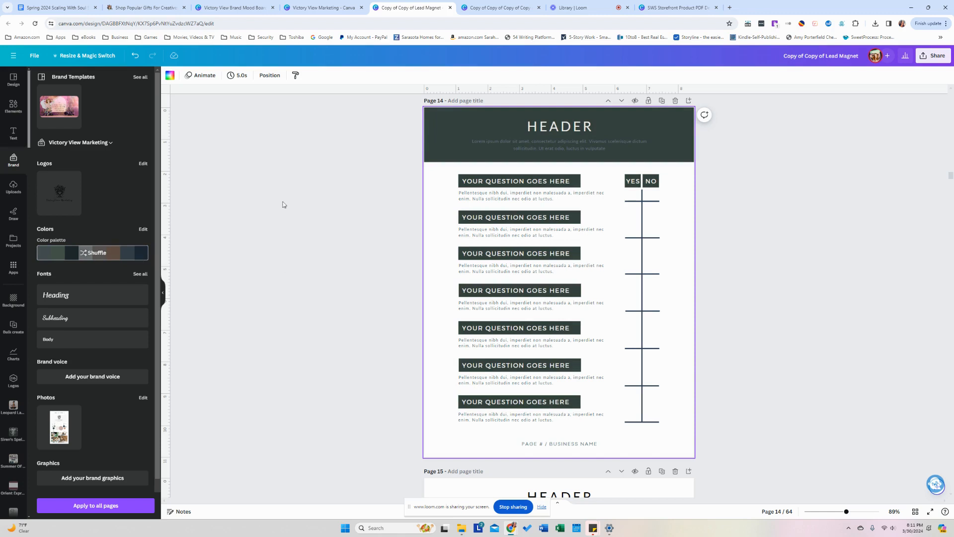
Duplicate the yes/no question page and give the copy, page 15, tan header and question bars.
{"action": "left_click", "coordinate": [662, 101]}
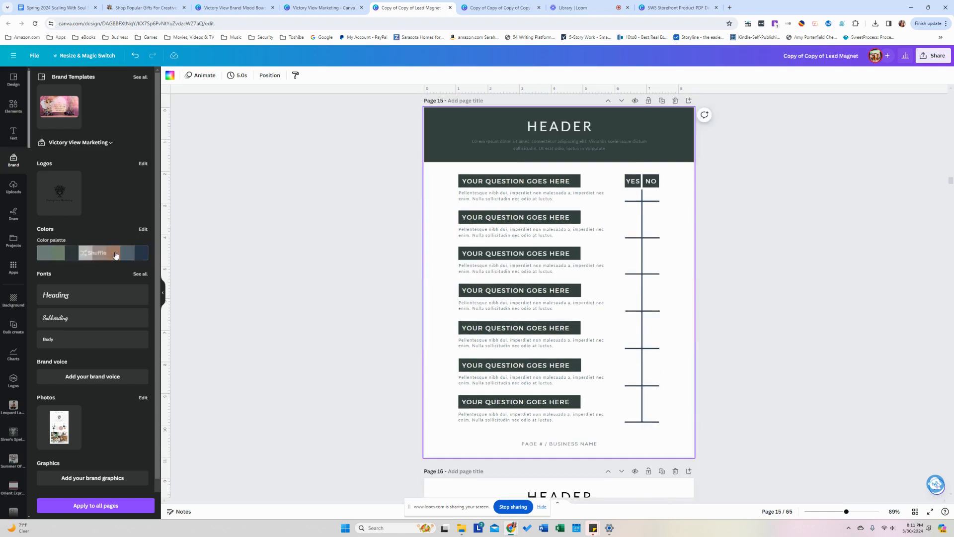
{"action": "left_click", "coordinate": [115, 257]}
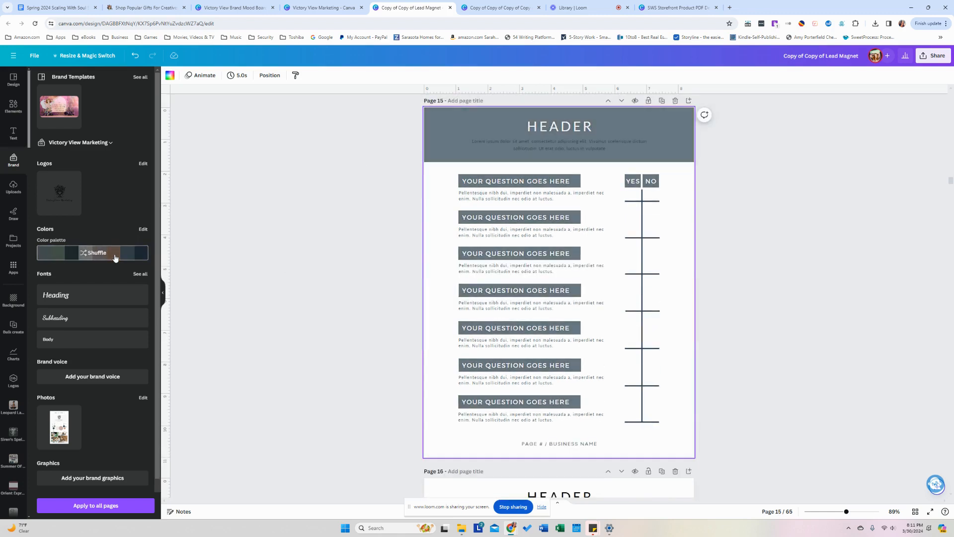
{"action": "left_click", "coordinate": [114, 257]}
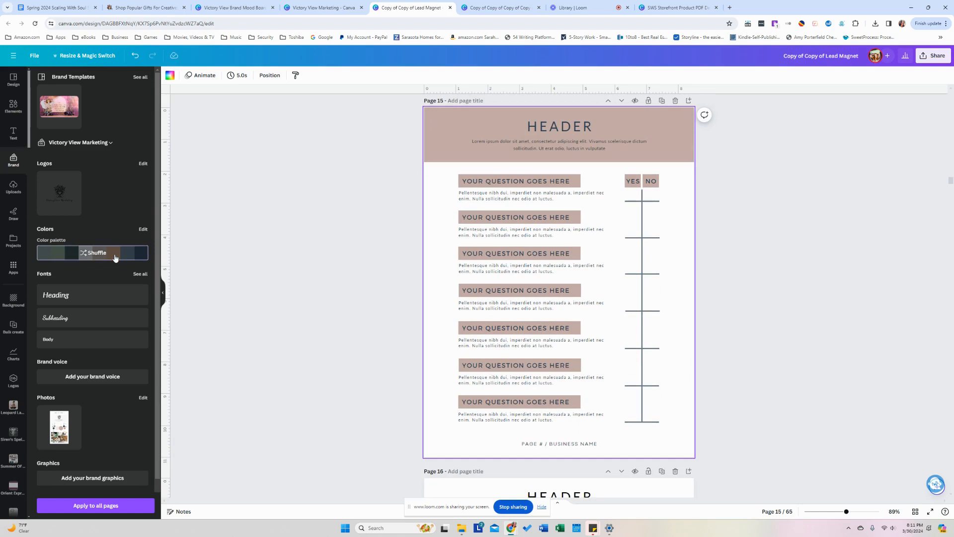
{"action": "left_click", "coordinate": [115, 257]}
{"action": "left_click", "coordinate": [270, 245]}
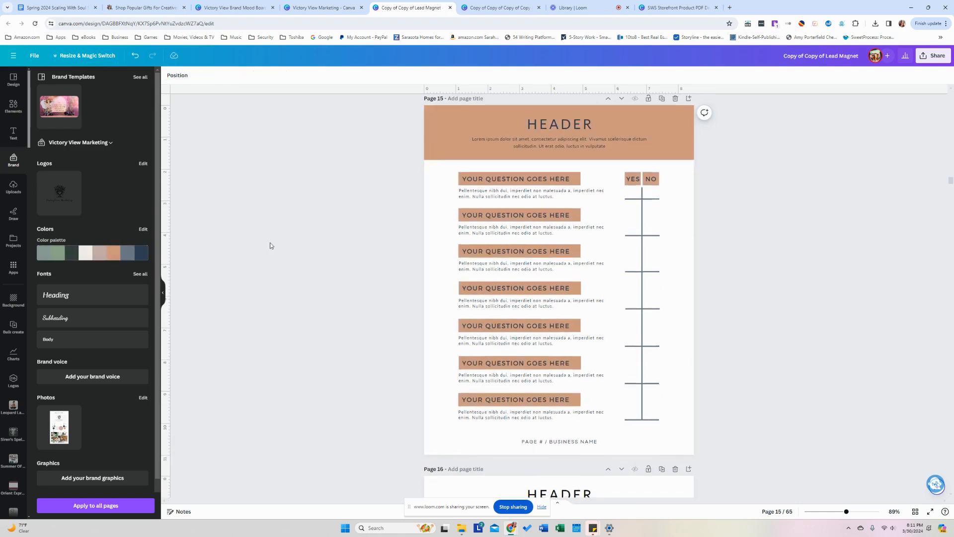
Recolour page 16 to tan with navy Option headers.
{"action": "scroll", "coordinate": [268, 244], "scroll_direction": "down", "scroll_amount": 7}
{"action": "left_click", "coordinate": [123, 254]}
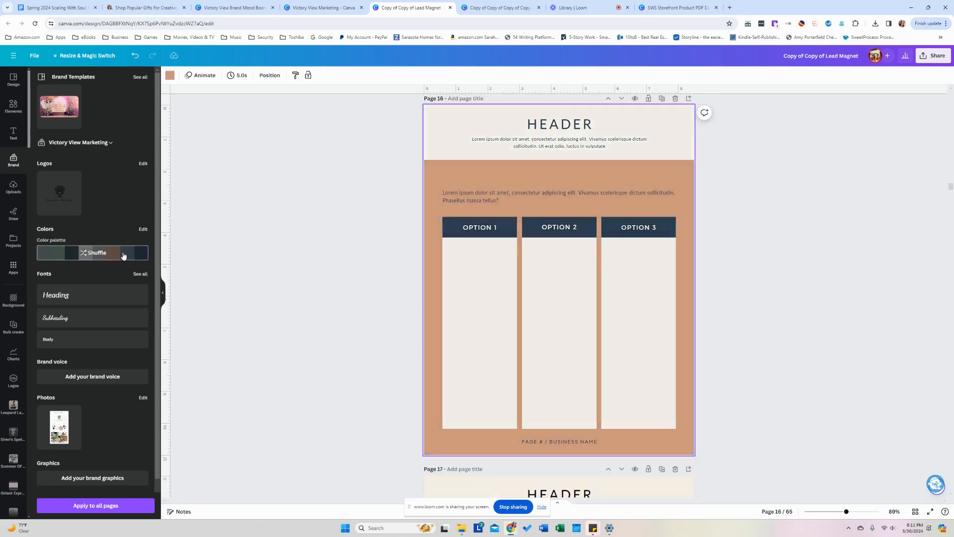
{"action": "left_click", "coordinate": [308, 290]}
{"action": "scroll", "coordinate": [309, 290], "scroll_direction": "down", "scroll_amount": 1}
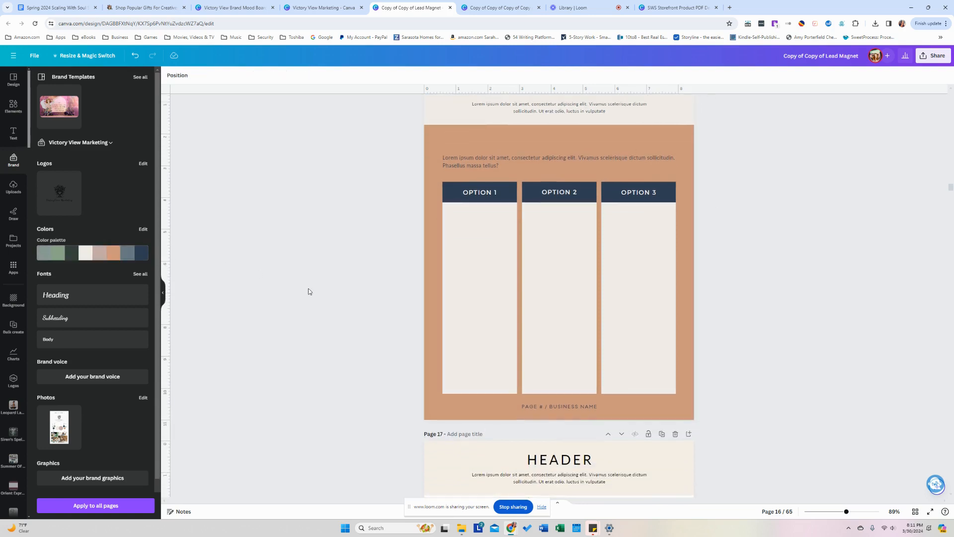
{"action": "scroll", "coordinate": [560, 265], "scroll_direction": "up", "scroll_amount": 3}
{"action": "left_click", "coordinate": [571, 239]}
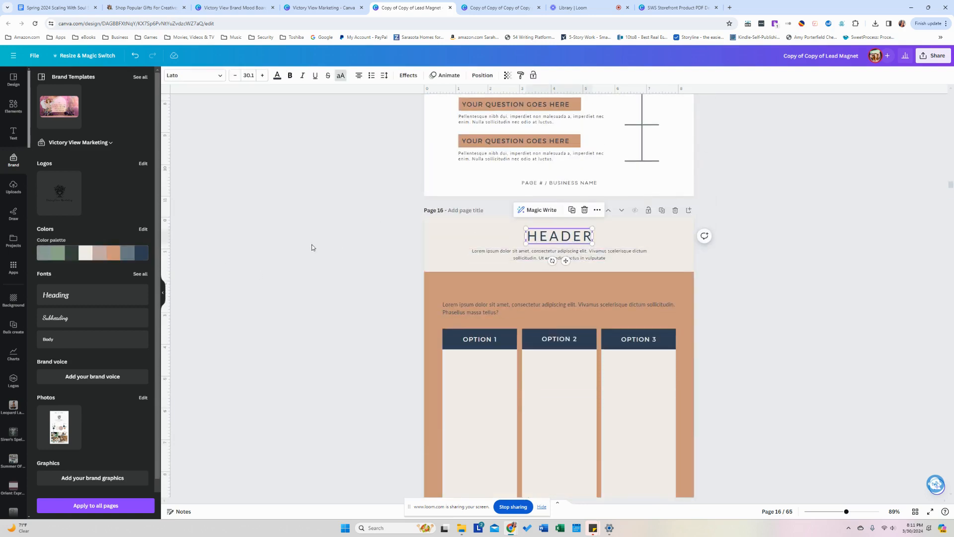
{"action": "left_click", "coordinate": [312, 264]}
{"action": "scroll", "coordinate": [311, 263], "scroll_direction": "down", "scroll_amount": 8}
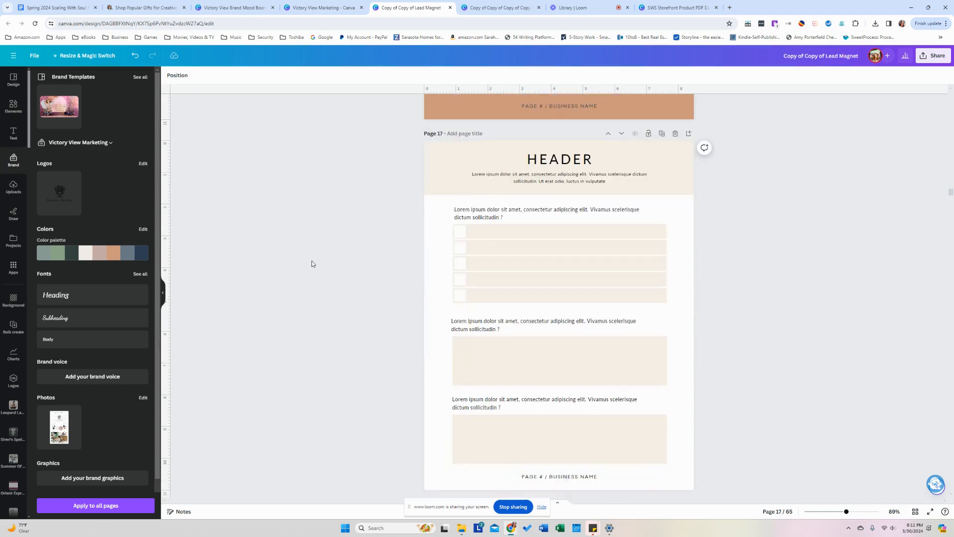
Shuffle page 17's colours to a sage-grey background with cream answer boxes.
{"action": "left_click", "coordinate": [131, 257]}
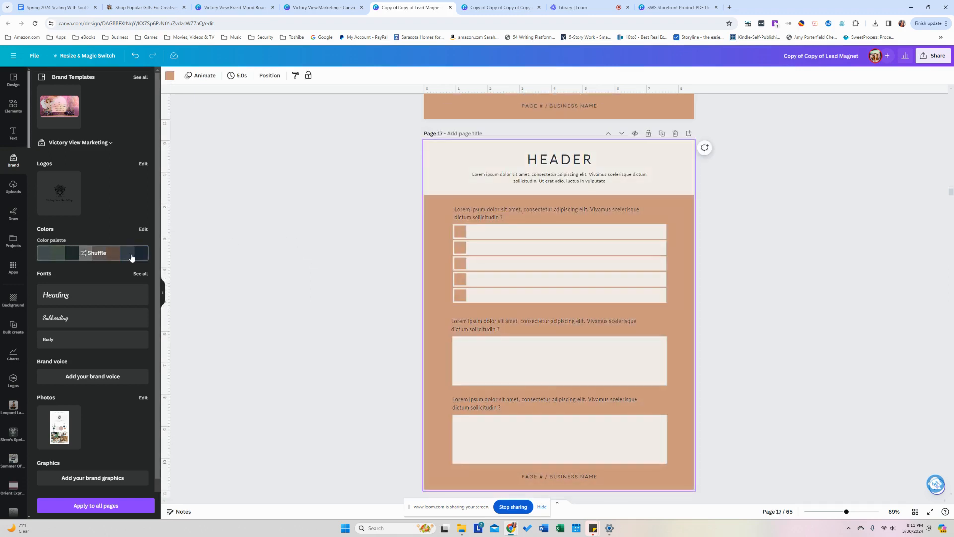
{"action": "left_click", "coordinate": [132, 257]}
{"action": "left_click", "coordinate": [131, 257]}
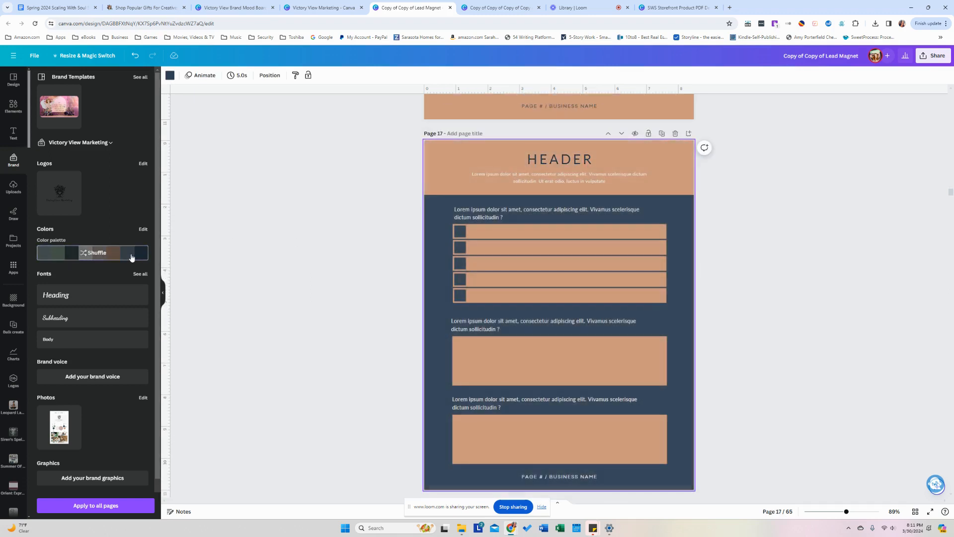
{"action": "left_click", "coordinate": [131, 257]}
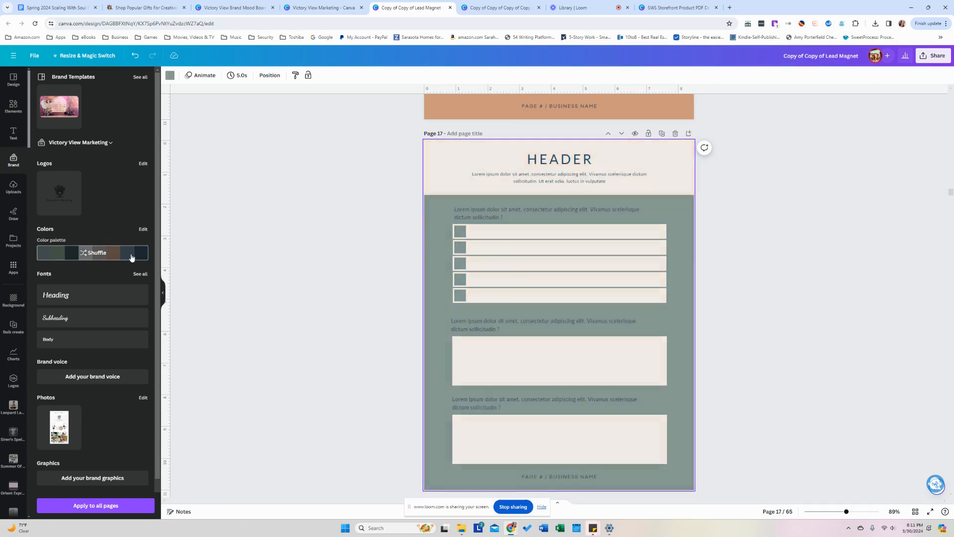
{"action": "left_click", "coordinate": [319, 263]}
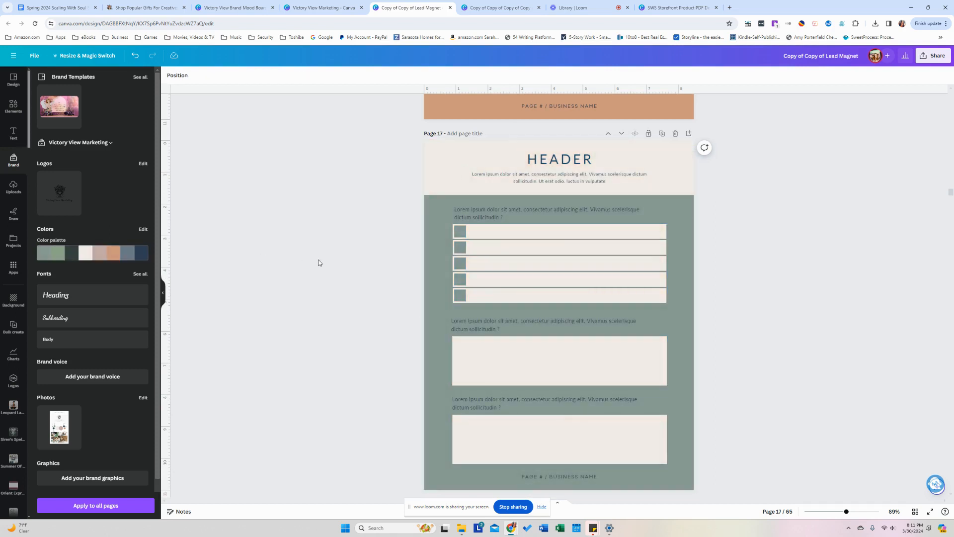
Apply the brand colours to the SWOT Analysis page.
{"action": "scroll", "coordinate": [320, 263], "scroll_direction": "down", "scroll_amount": 4}
{"action": "scroll", "coordinate": [320, 263], "scroll_direction": "down", "scroll_amount": 3}
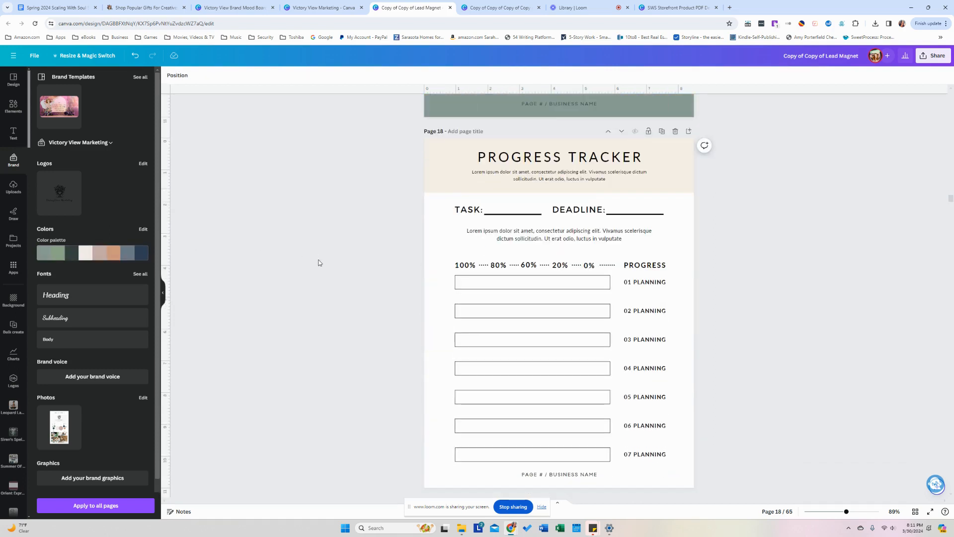
{"action": "scroll", "coordinate": [318, 263], "scroll_direction": "down", "scroll_amount": 6}
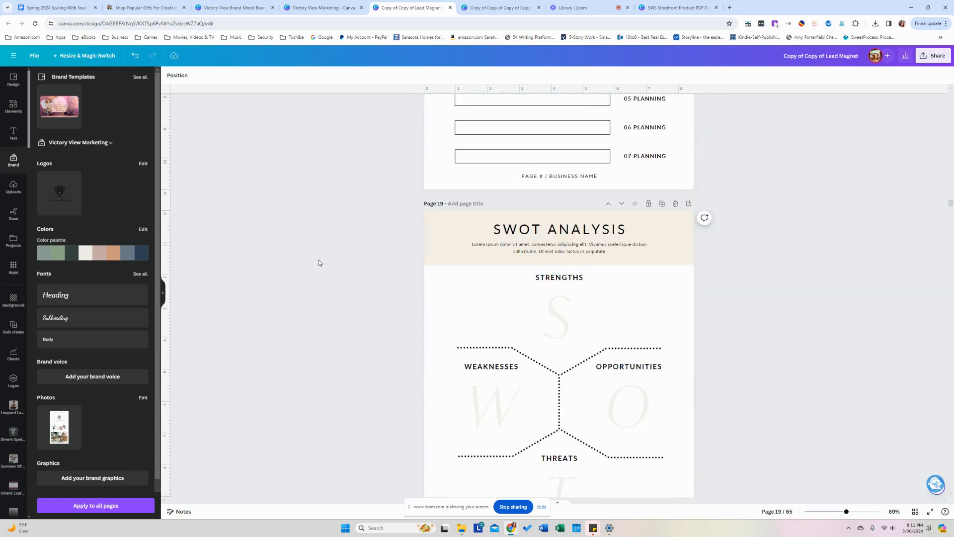
{"action": "left_click", "coordinate": [100, 256]}
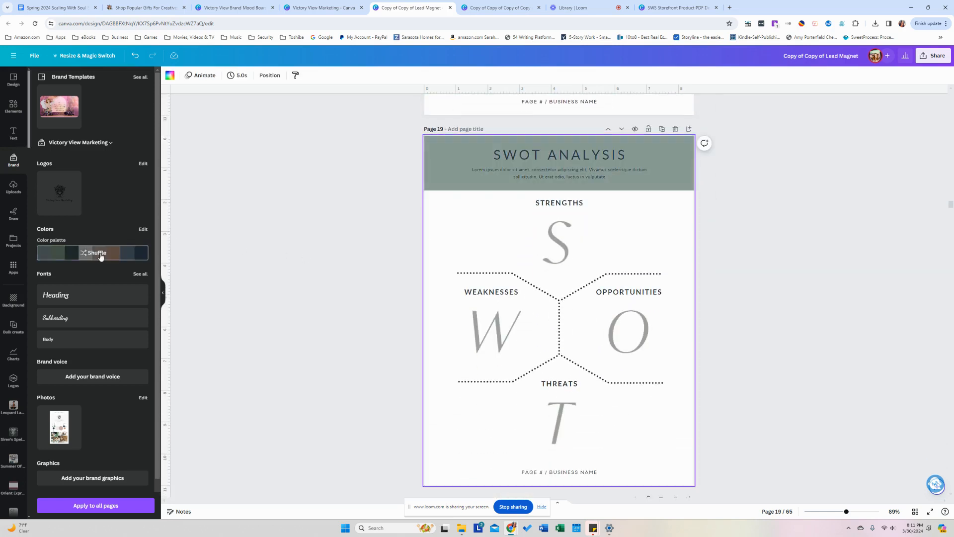
{"action": "left_click", "coordinate": [316, 266]}
Recolour Checklist page 24 with the brand palette.
{"action": "scroll", "coordinate": [316, 266], "scroll_direction": "down", "scroll_amount": 6}
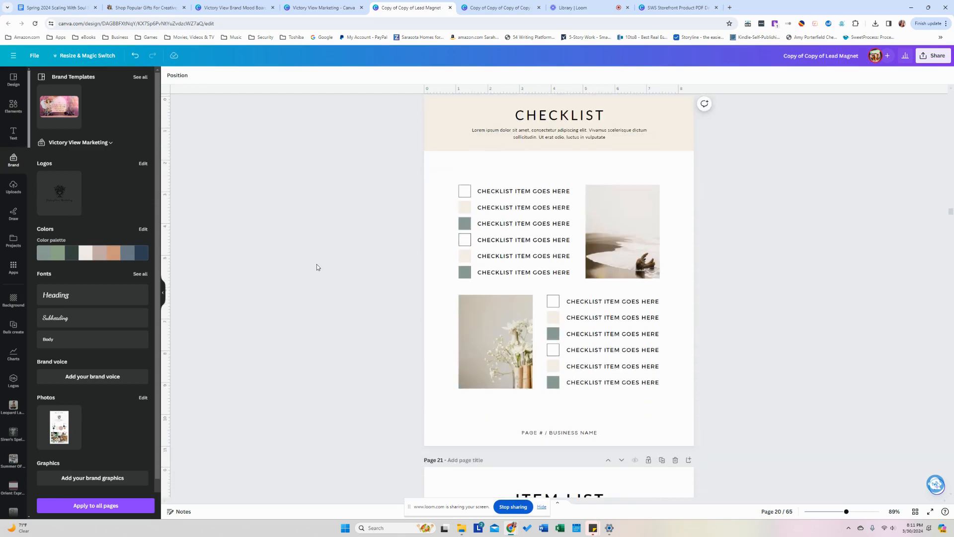
{"action": "scroll", "coordinate": [317, 267], "scroll_direction": "down", "scroll_amount": 4}
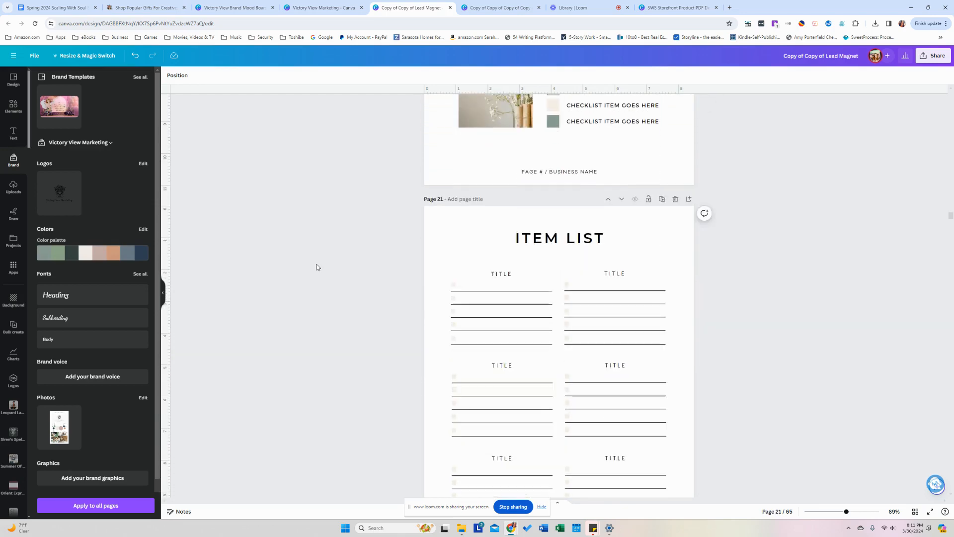
{"action": "scroll", "coordinate": [318, 264], "scroll_direction": "down", "scroll_amount": 11}
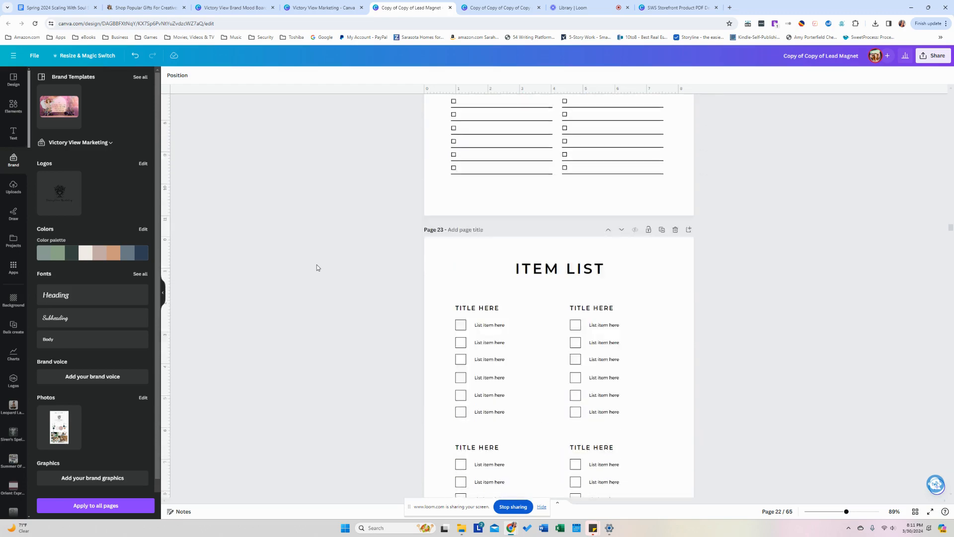
{"action": "scroll", "coordinate": [317, 267], "scroll_direction": "down", "scroll_amount": 9}
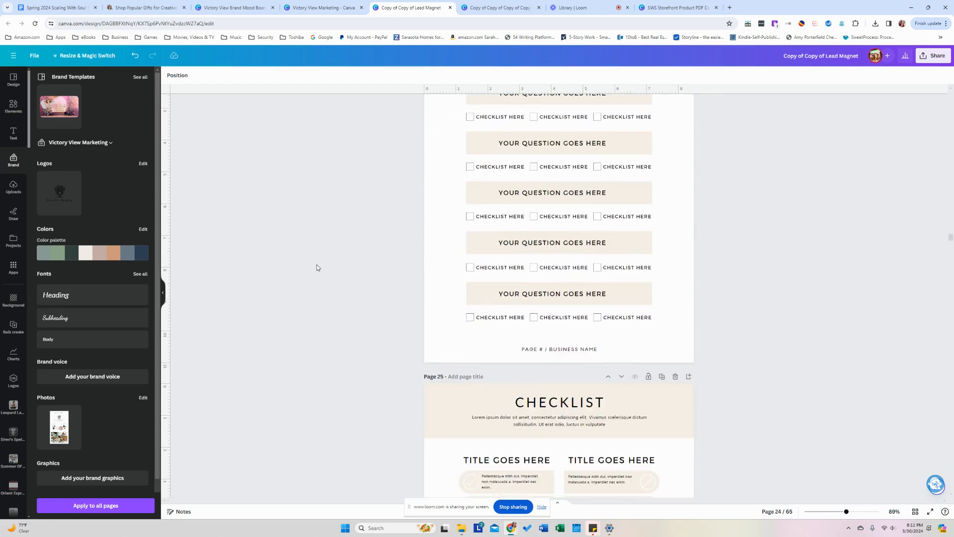
{"action": "scroll", "coordinate": [317, 267], "scroll_direction": "up", "scroll_amount": 2}
{"action": "left_click", "coordinate": [89, 252]}
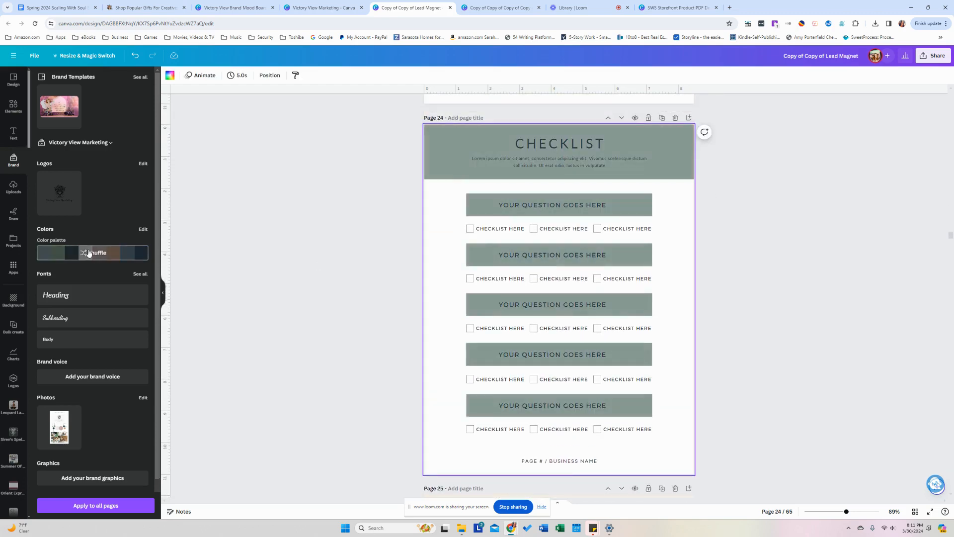
{"action": "left_click", "coordinate": [330, 279]}
Give Checklist page 25 sage header and checkmark bars.
{"action": "scroll", "coordinate": [330, 279], "scroll_direction": "down", "scroll_amount": 5}
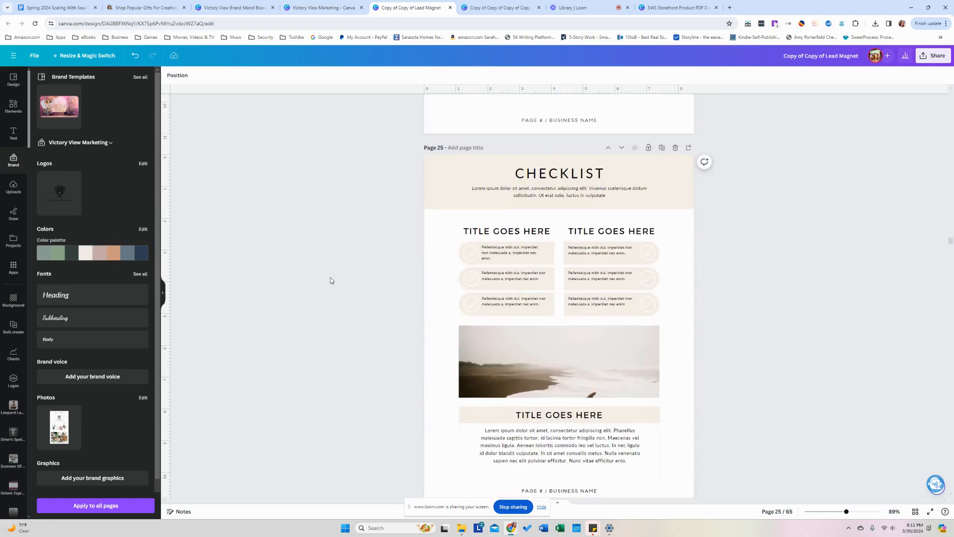
{"action": "scroll", "coordinate": [330, 277], "scroll_direction": "down", "scroll_amount": 3}
{"action": "scroll", "coordinate": [321, 277], "scroll_direction": "up", "scroll_amount": 3}
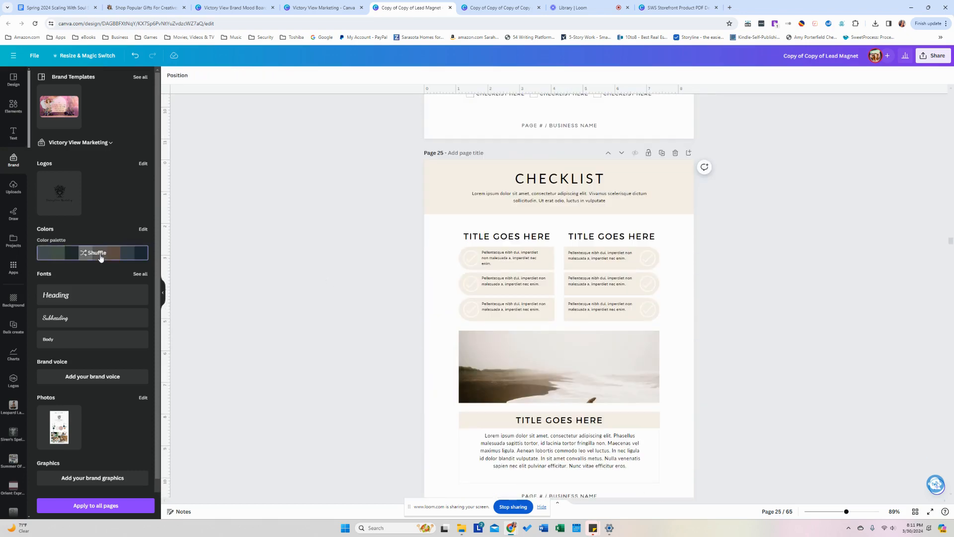
{"action": "left_click", "coordinate": [101, 257]}
{"action": "left_click", "coordinate": [314, 270]}
Recolour page 28 with a sage background and charcoal question headers.
{"action": "scroll", "coordinate": [314, 270], "scroll_direction": "down", "scroll_amount": 5}
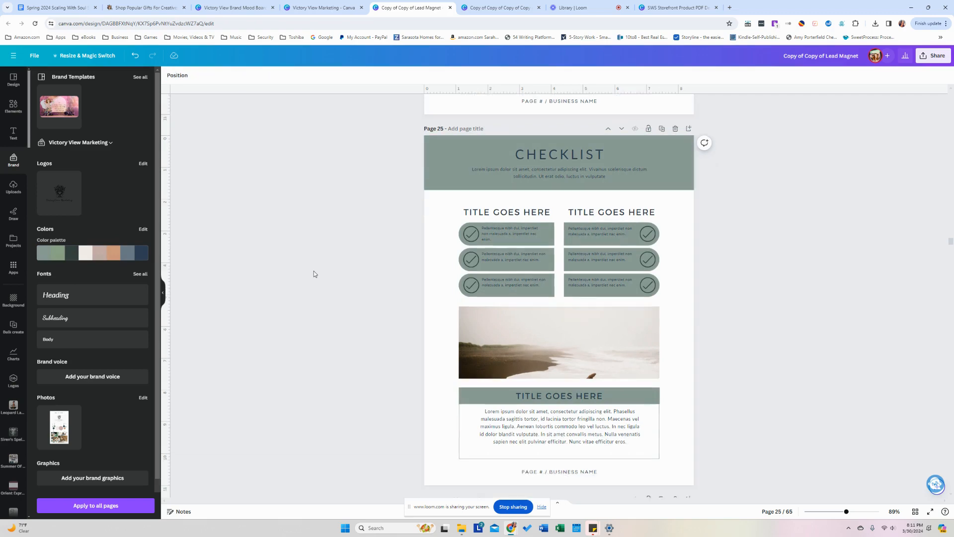
{"action": "scroll", "coordinate": [314, 273], "scroll_direction": "down", "scroll_amount": 10}
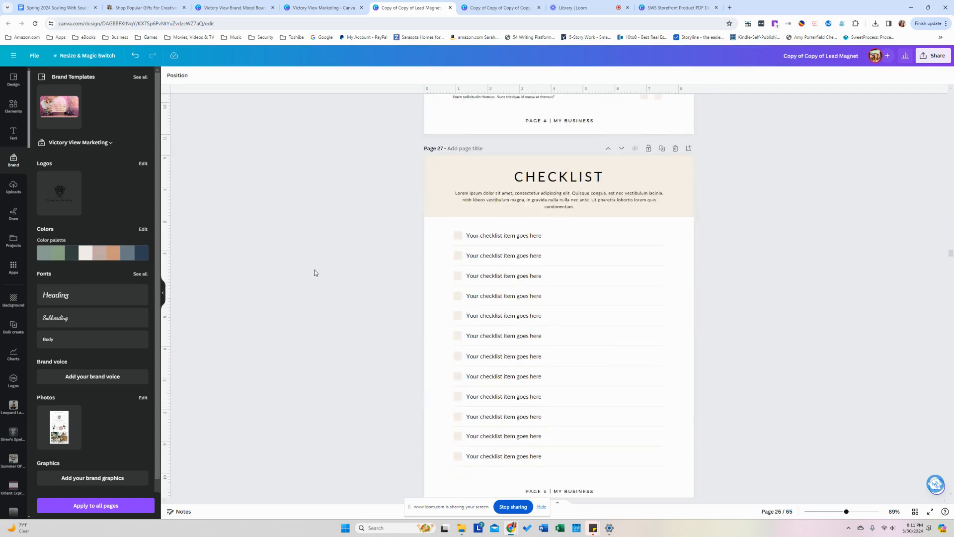
{"action": "scroll", "coordinate": [314, 273], "scroll_direction": "down", "scroll_amount": 5}
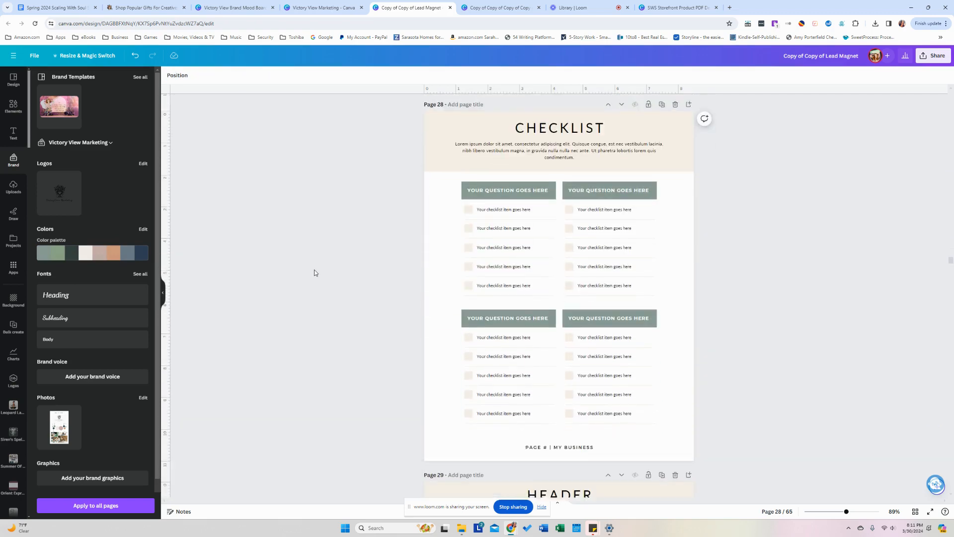
{"action": "left_click", "coordinate": [125, 261]}
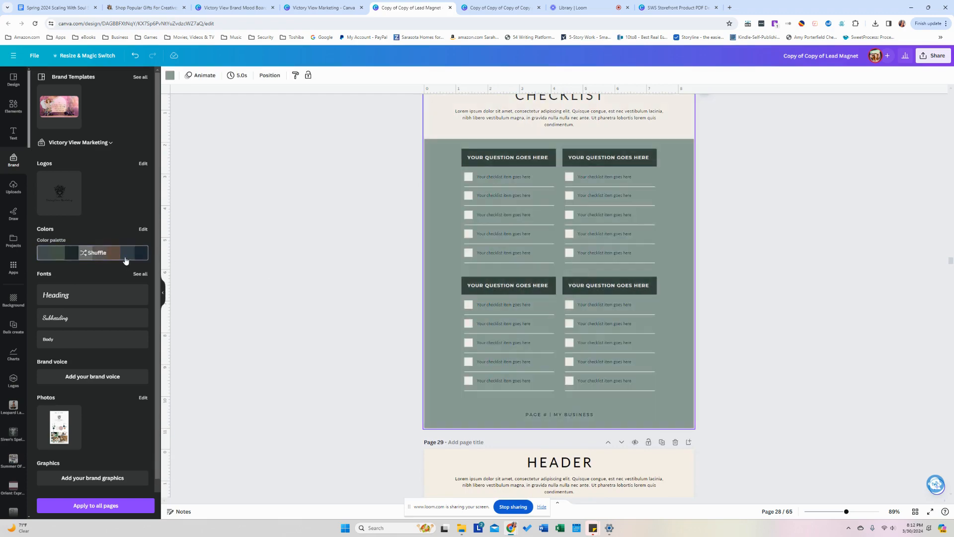
{"action": "left_click", "coordinate": [323, 260]}
{"action": "scroll", "coordinate": [323, 261], "scroll_direction": "down", "scroll_amount": 3}
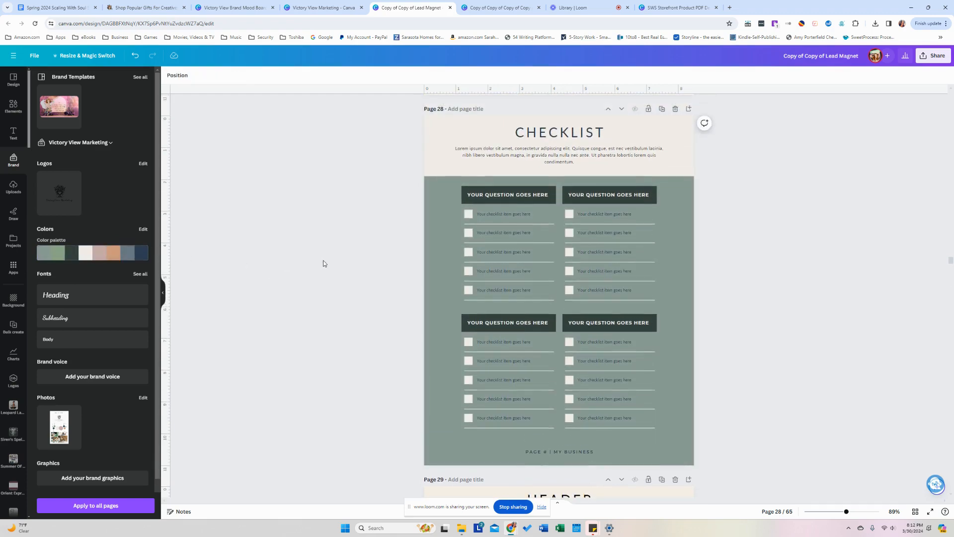
{"action": "scroll", "coordinate": [323, 263], "scroll_direction": "down", "scroll_amount": 10}
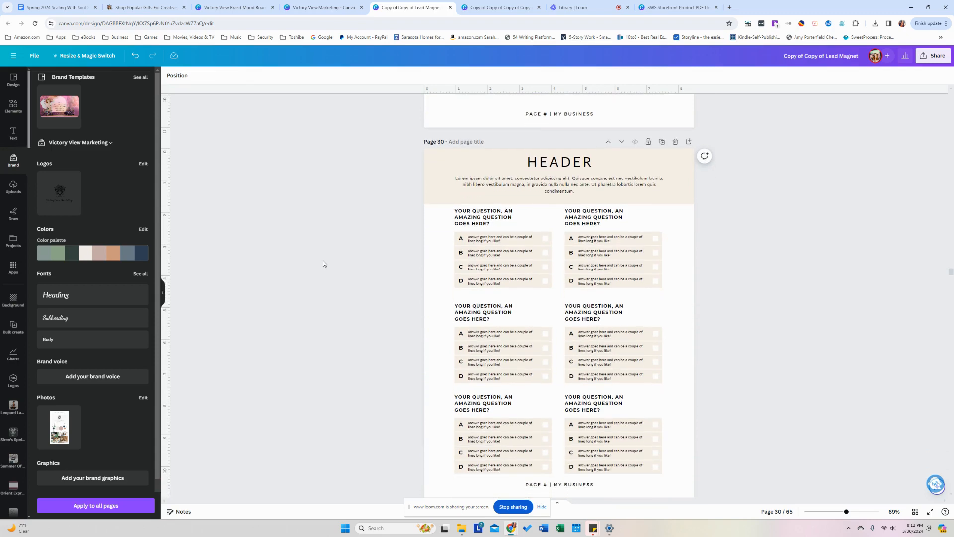
{"action": "scroll", "coordinate": [323, 263], "scroll_direction": "down", "scroll_amount": 8}
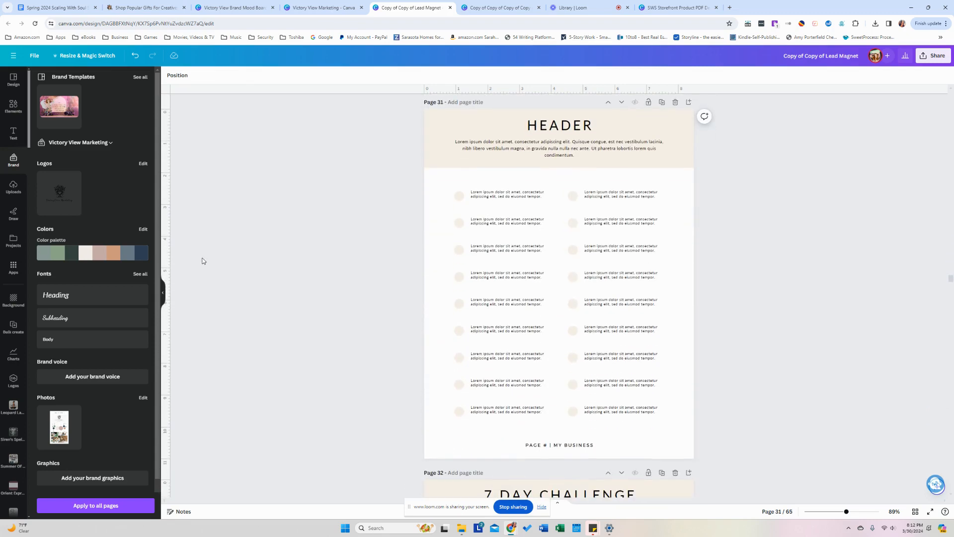
Give page 31 a peach header and dark green body.
{"action": "left_click", "coordinate": [122, 259]}
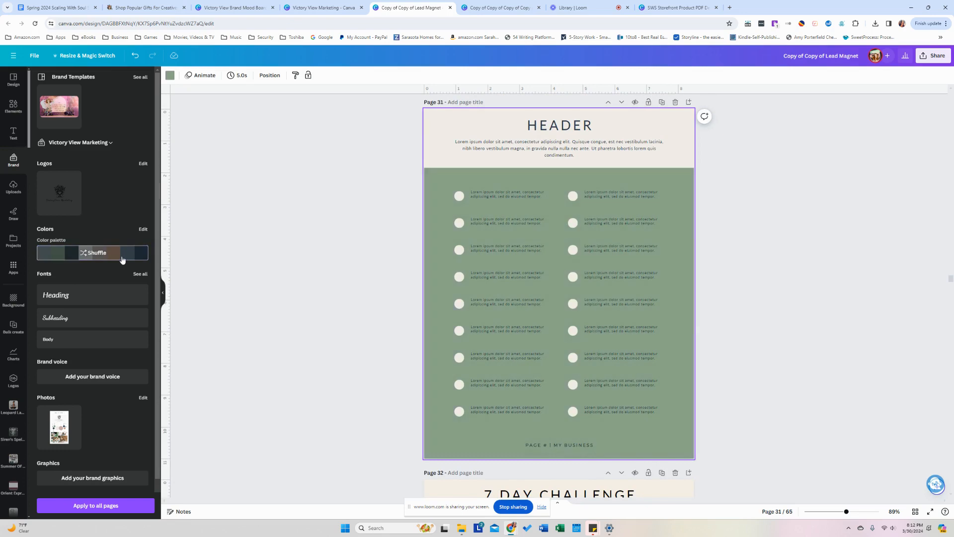
{"action": "left_click", "coordinate": [122, 258]}
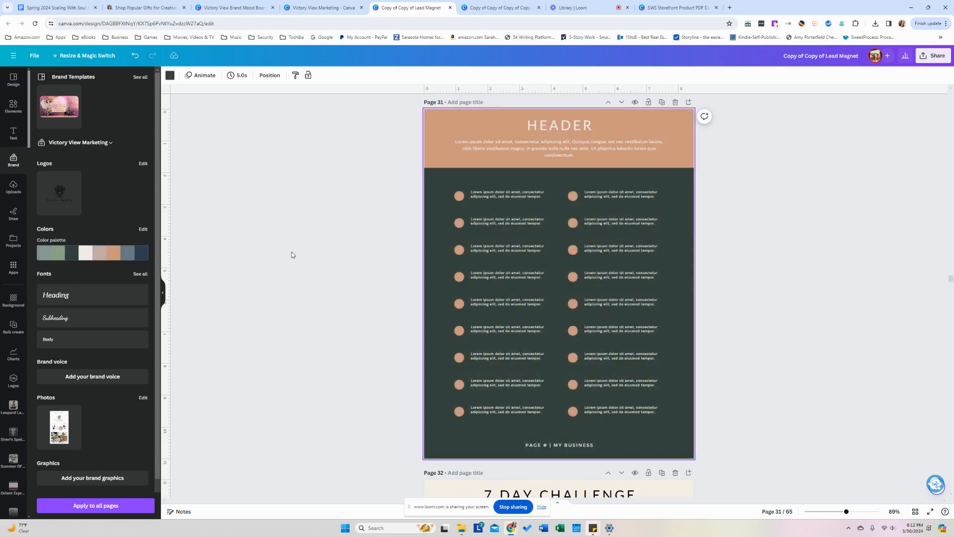
{"action": "left_click", "coordinate": [308, 251]}
Recolour page 32 in peach with a cream body.
{"action": "scroll", "coordinate": [308, 254], "scroll_direction": "down", "scroll_amount": 8}
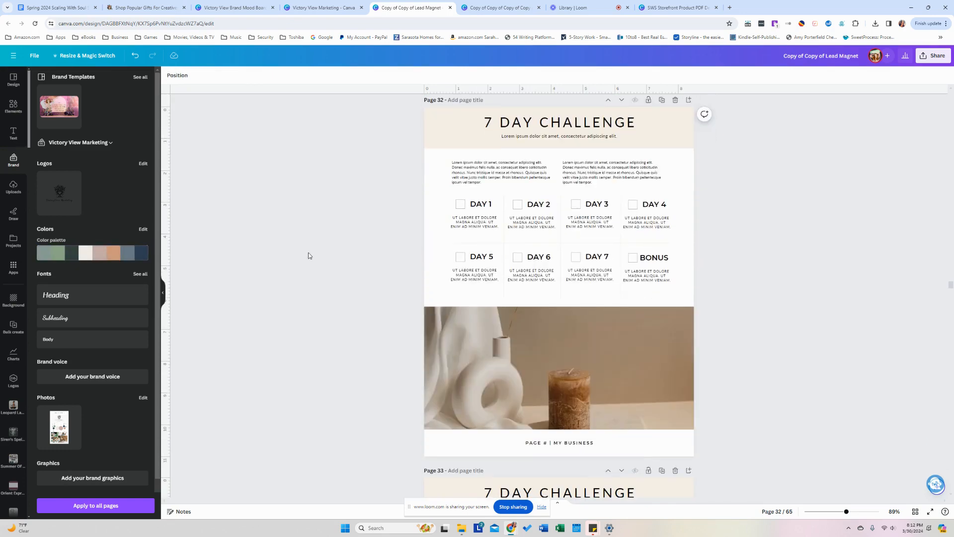
{"action": "left_click", "coordinate": [129, 255]}
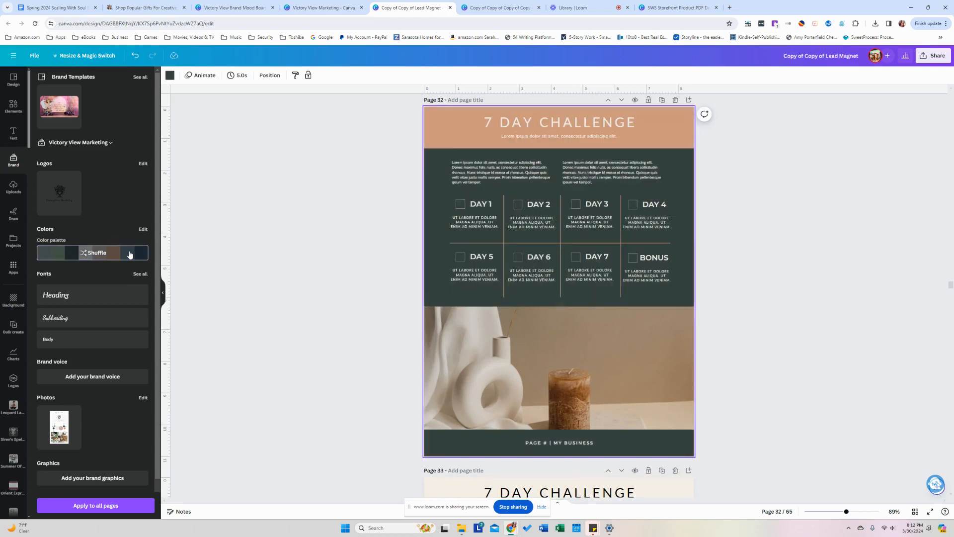
{"action": "left_click", "coordinate": [129, 255]}
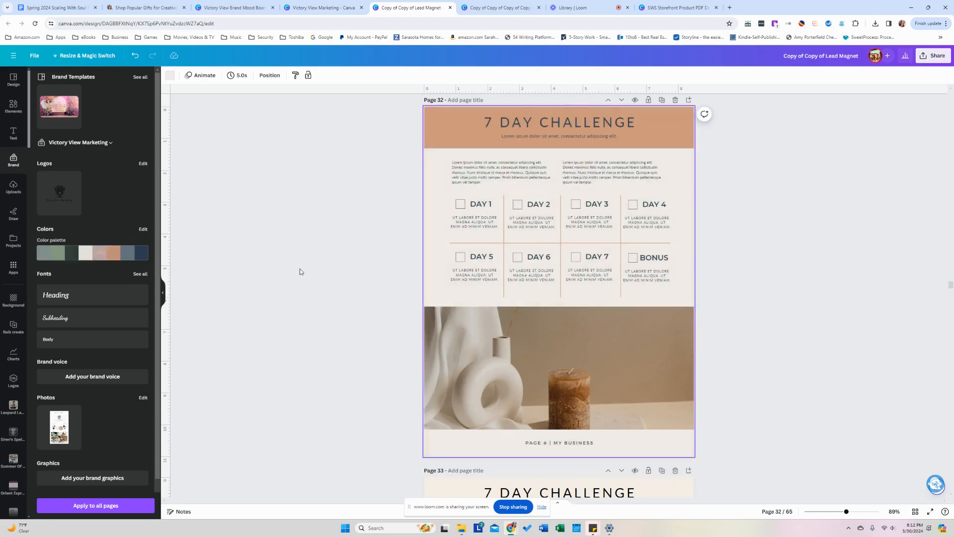
{"action": "left_click", "coordinate": [301, 268]}
Try tan, slate, navy and sage schemes on page 33, settling on dark charcoal.
{"action": "scroll", "coordinate": [300, 268], "scroll_direction": "down", "scroll_amount": 8}
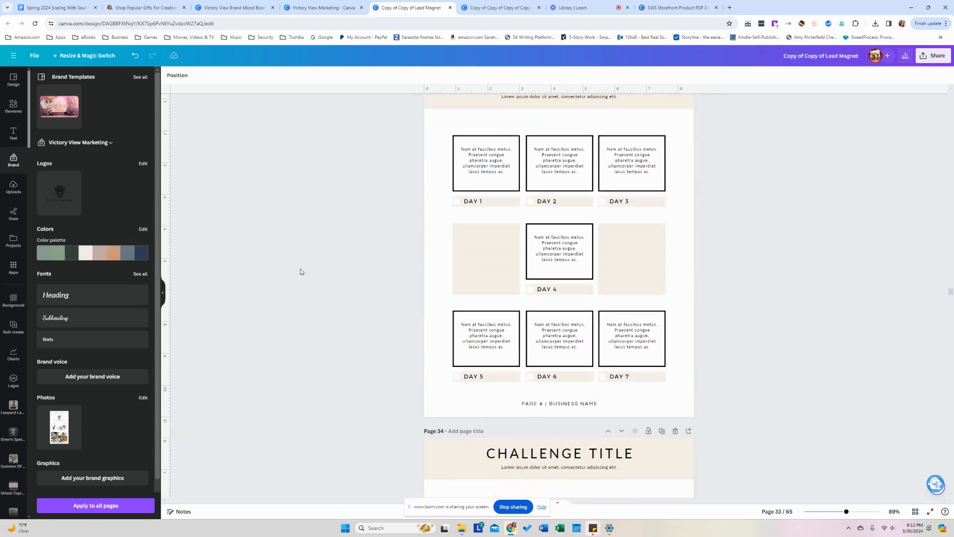
{"action": "left_click", "coordinate": [88, 255]}
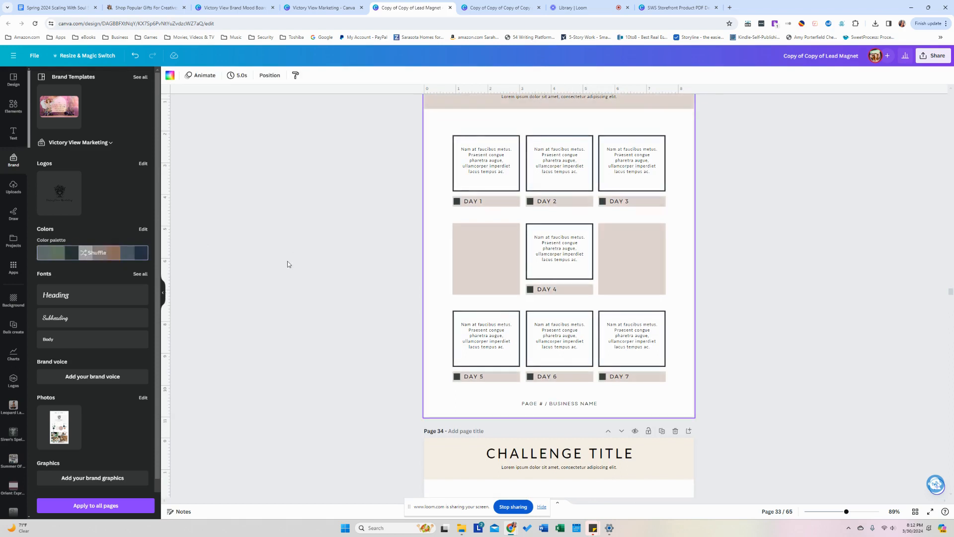
{"action": "scroll", "coordinate": [287, 264], "scroll_direction": "up", "scroll_amount": 3}
{"action": "scroll", "coordinate": [288, 264], "scroll_direction": "down", "scroll_amount": 2}
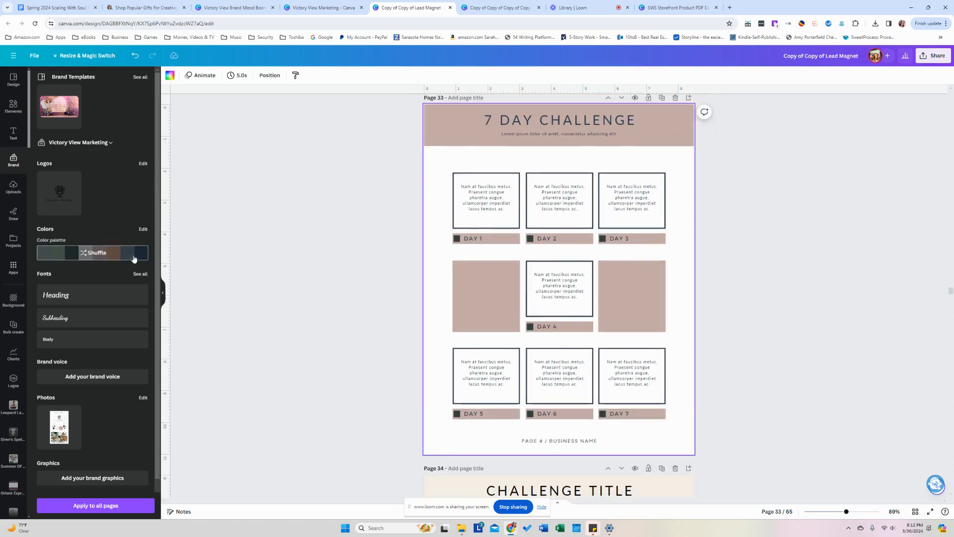
{"action": "left_click", "coordinate": [134, 258]}
{"action": "left_click", "coordinate": [133, 258]}
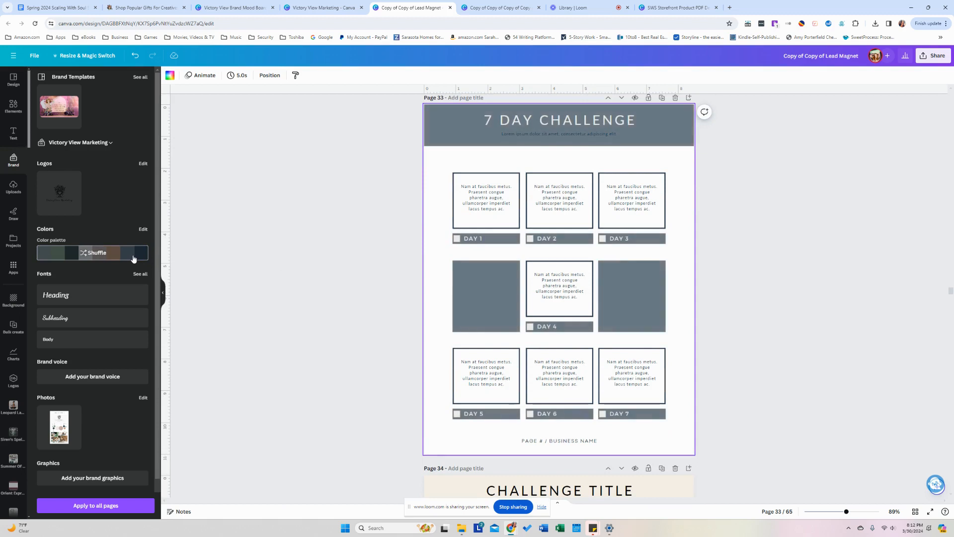
{"action": "left_click", "coordinate": [123, 258]}
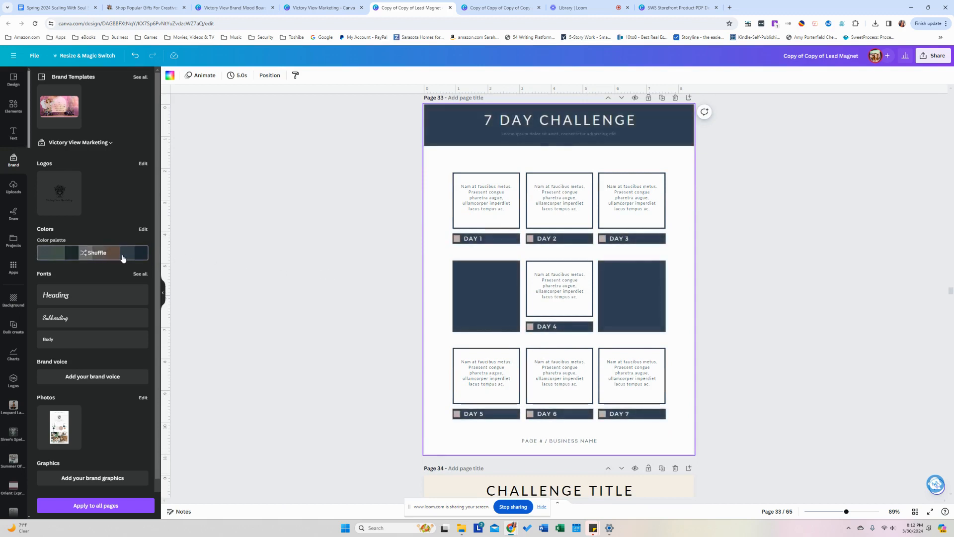
{"action": "left_click", "coordinate": [123, 258]}
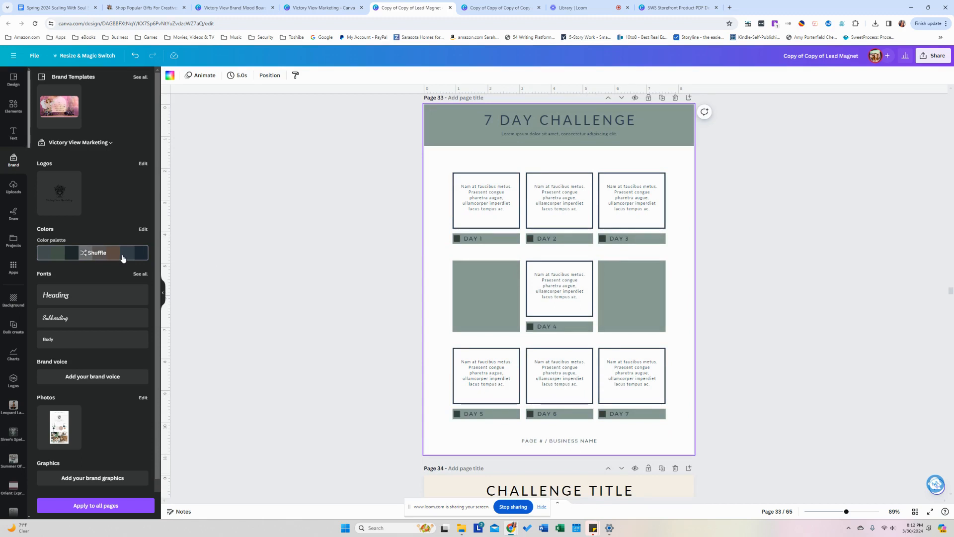
{"action": "left_click", "coordinate": [123, 255]}
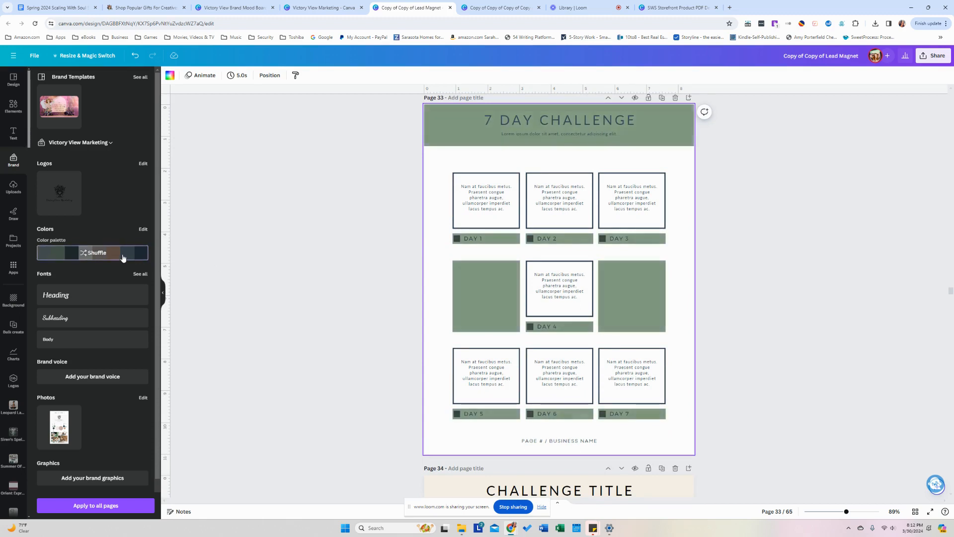
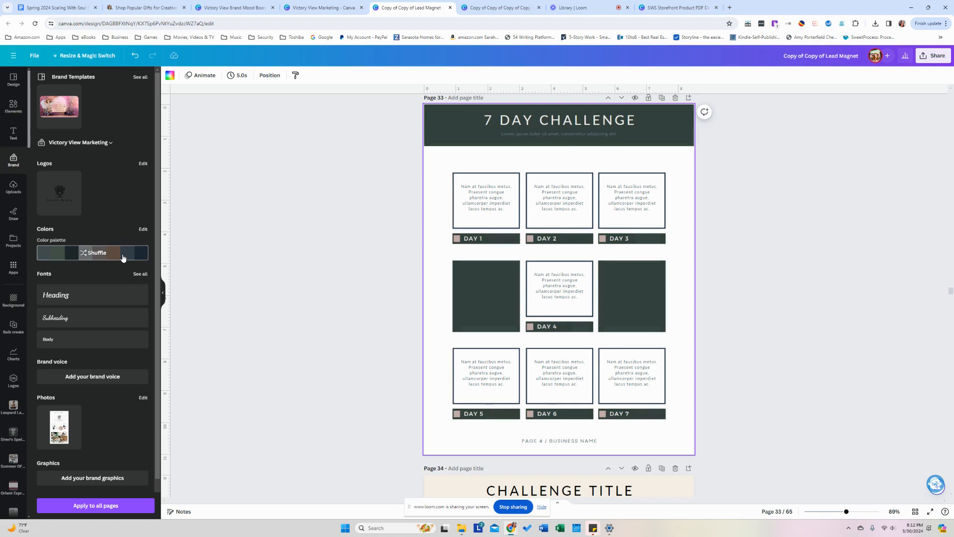
Recolour both 30 Day Challenge grids on pages 35 and 36 with brand palette colours.
{"action": "left_click", "coordinate": [285, 271]}
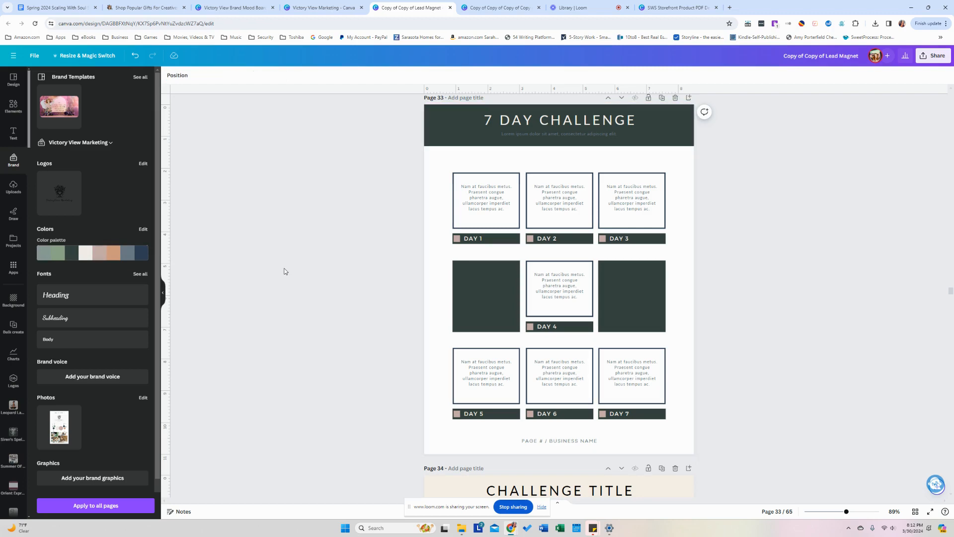
{"action": "scroll", "coordinate": [284, 271], "scroll_direction": "down", "scroll_amount": 10}
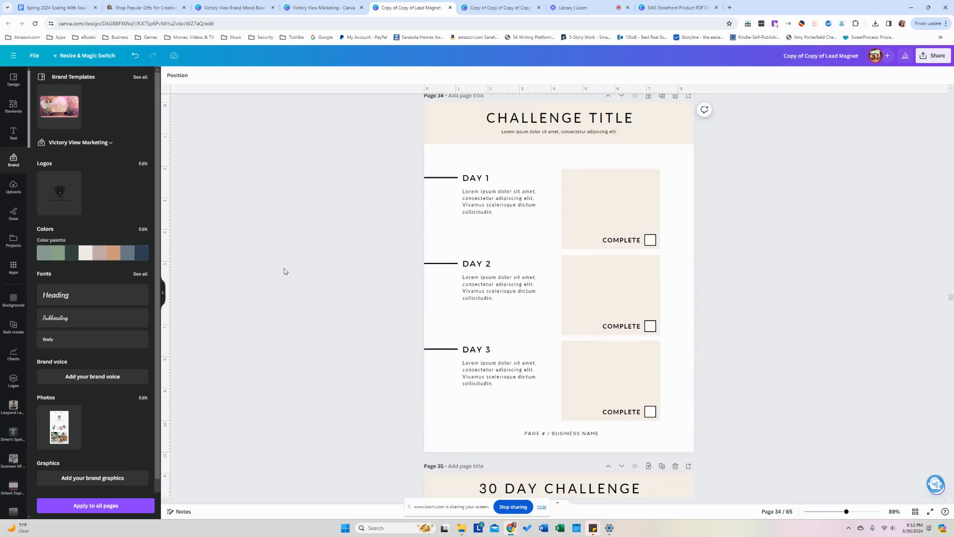
{"action": "scroll", "coordinate": [284, 271], "scroll_direction": "down", "scroll_amount": 5}
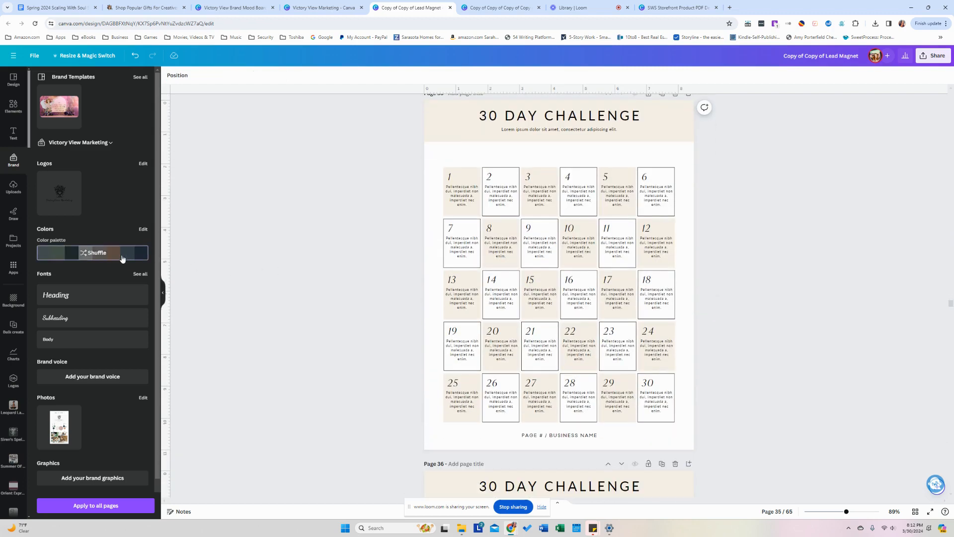
{"action": "left_click", "coordinate": [122, 258]}
{"action": "left_click", "coordinate": [123, 258]}
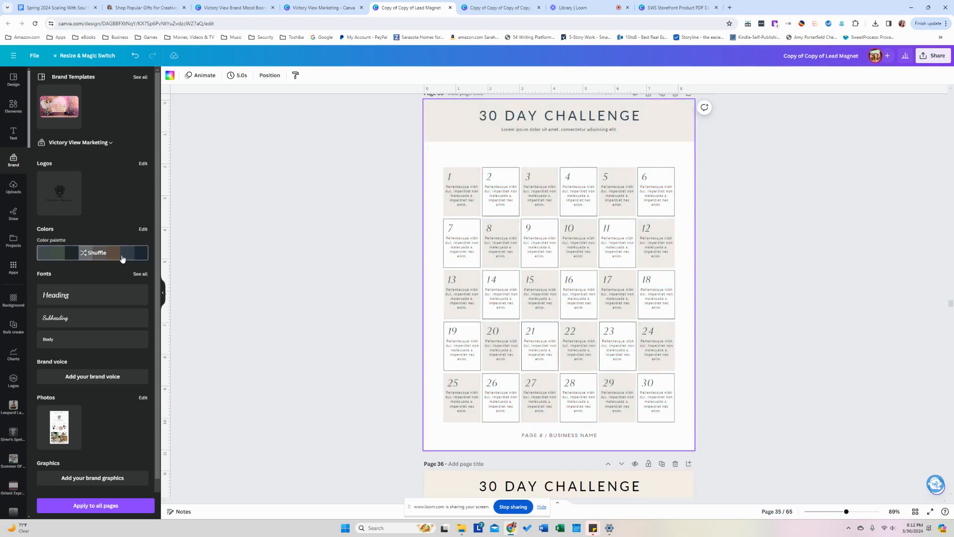
{"action": "left_click", "coordinate": [284, 256]}
{"action": "scroll", "coordinate": [283, 256], "scroll_direction": "down", "scroll_amount": 5}
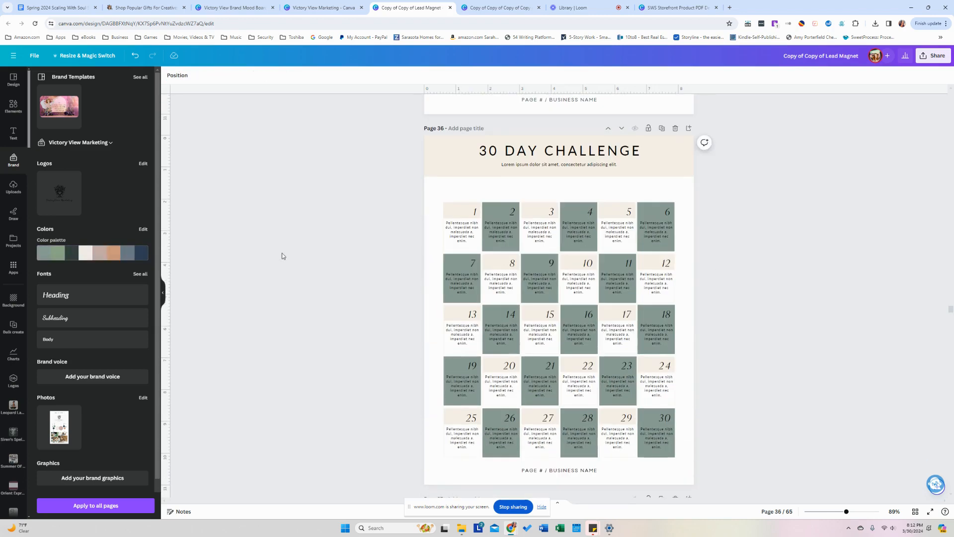
{"action": "left_click", "coordinate": [111, 254]}
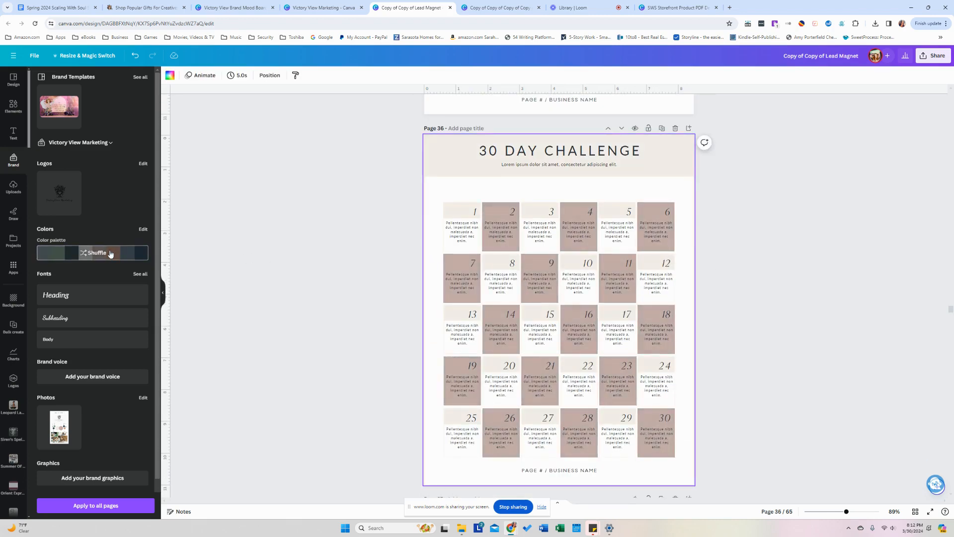
Shuffle the Roadmap page through terracotta, slate, navy, sage and charcoal, ending on light beige.
{"action": "scroll", "coordinate": [287, 271], "scroll_direction": "down", "scroll_amount": 8}
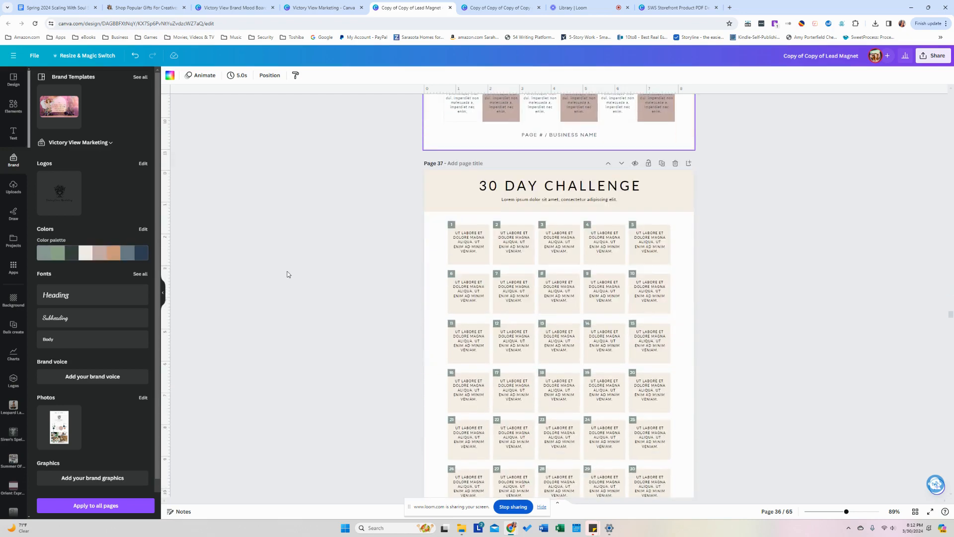
{"action": "scroll", "coordinate": [287, 275], "scroll_direction": "down", "scroll_amount": 8}
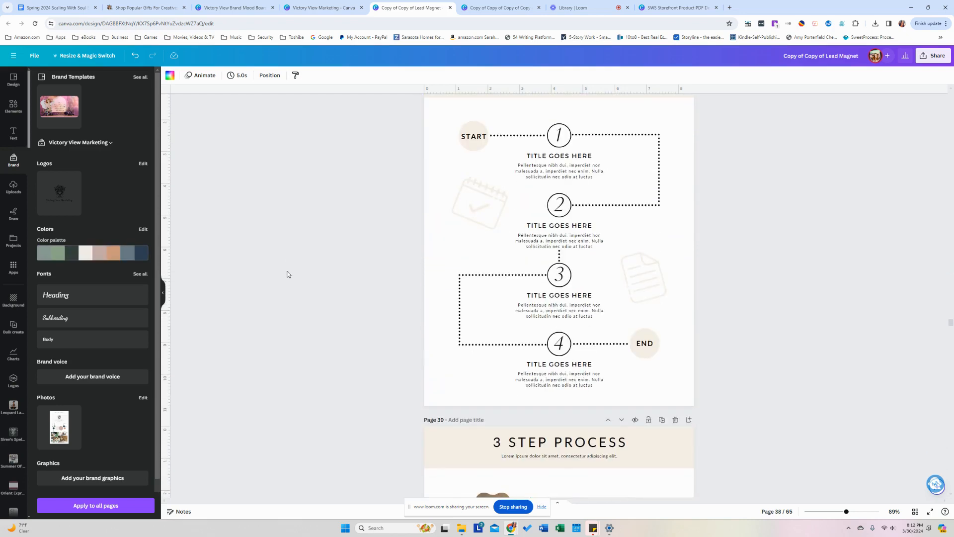
{"action": "scroll", "coordinate": [287, 274], "scroll_direction": "up", "scroll_amount": 2}
{"action": "left_click", "coordinate": [128, 259]}
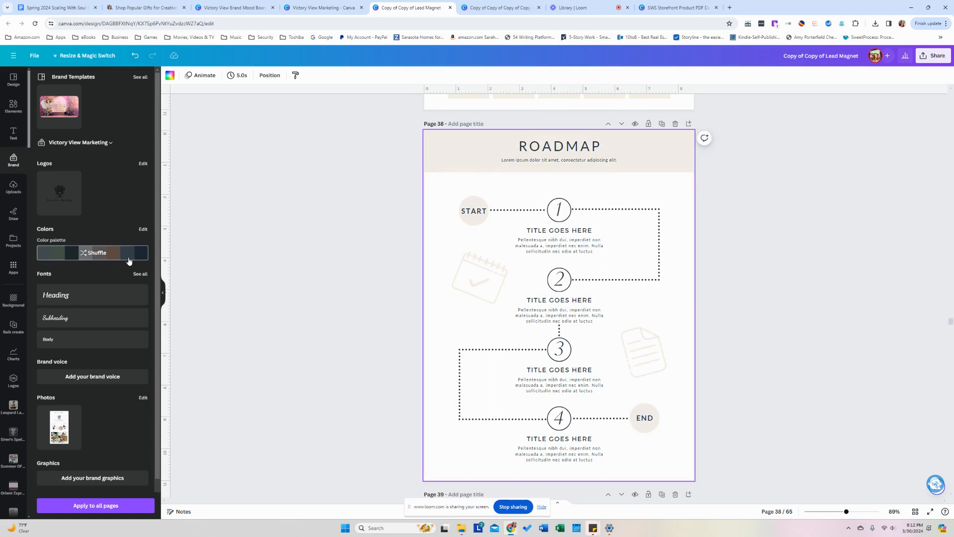
{"action": "left_click", "coordinate": [128, 260]}
{"action": "left_click", "coordinate": [128, 261]}
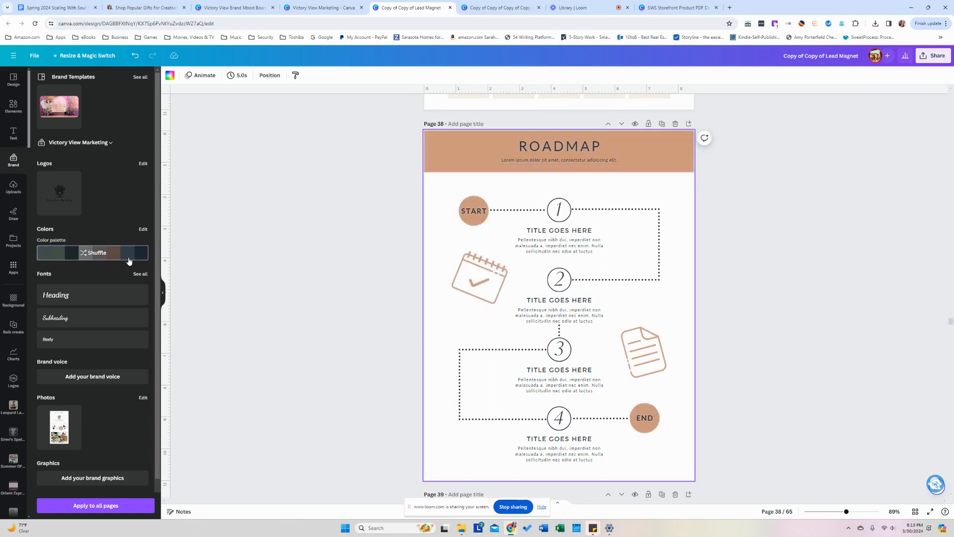
{"action": "left_click", "coordinate": [129, 261]}
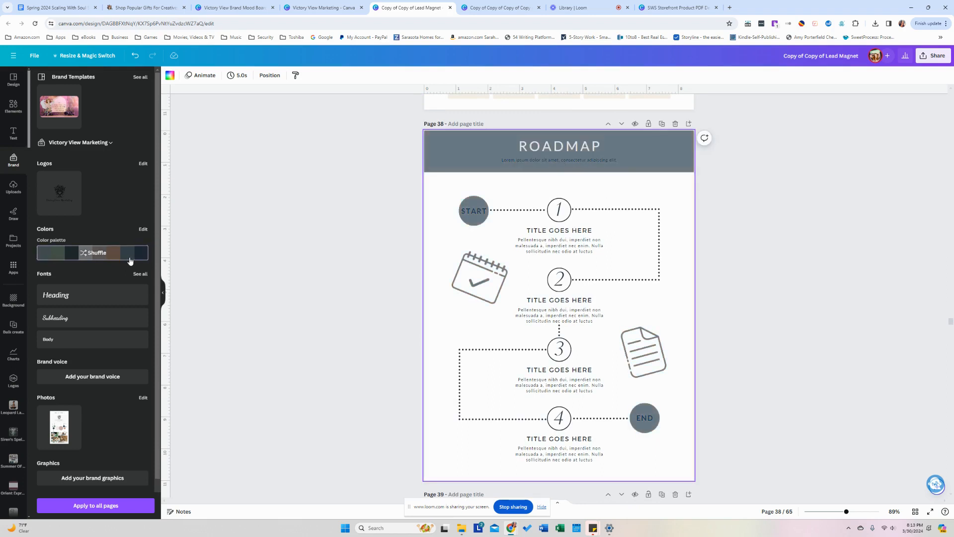
{"action": "left_click", "coordinate": [130, 261]}
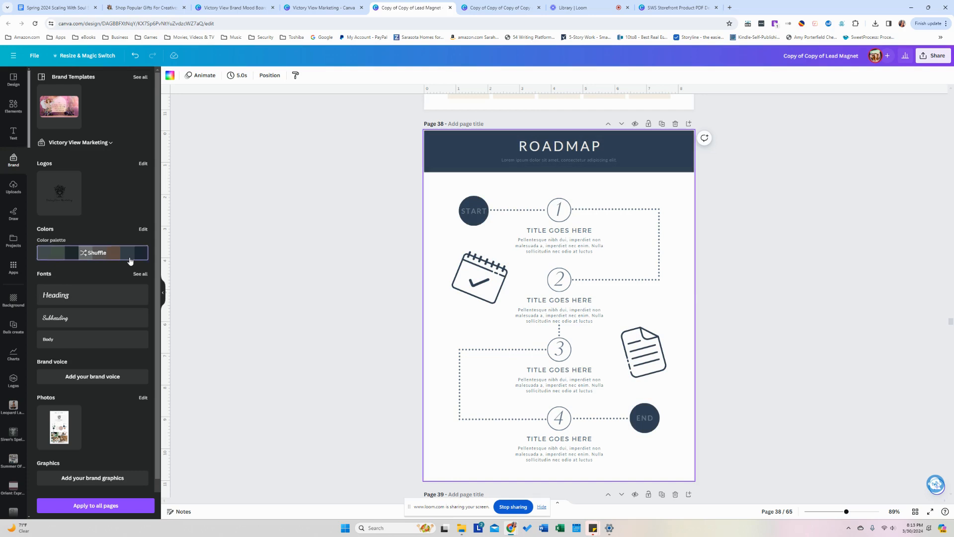
{"action": "left_click", "coordinate": [130, 261]}
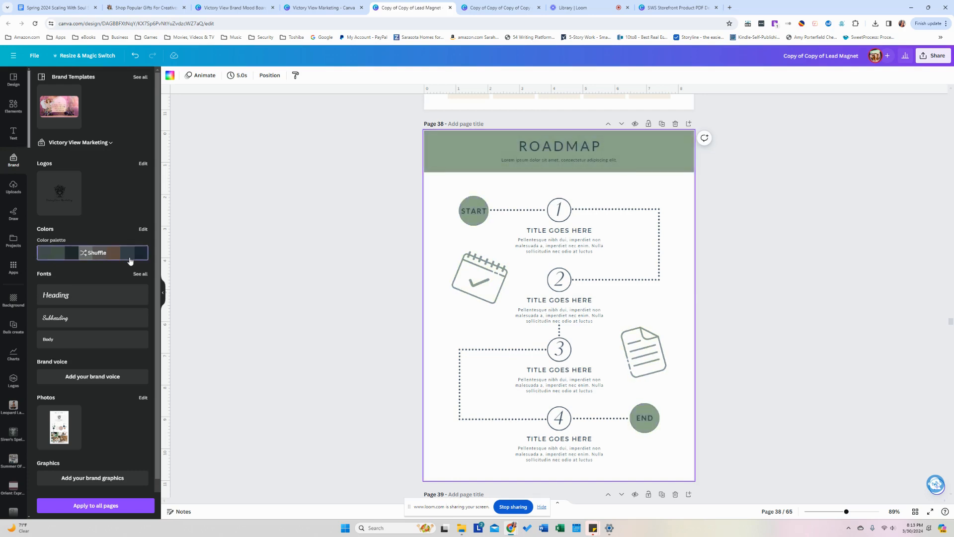
{"action": "left_click", "coordinate": [129, 261]}
{"action": "left_click", "coordinate": [130, 261]}
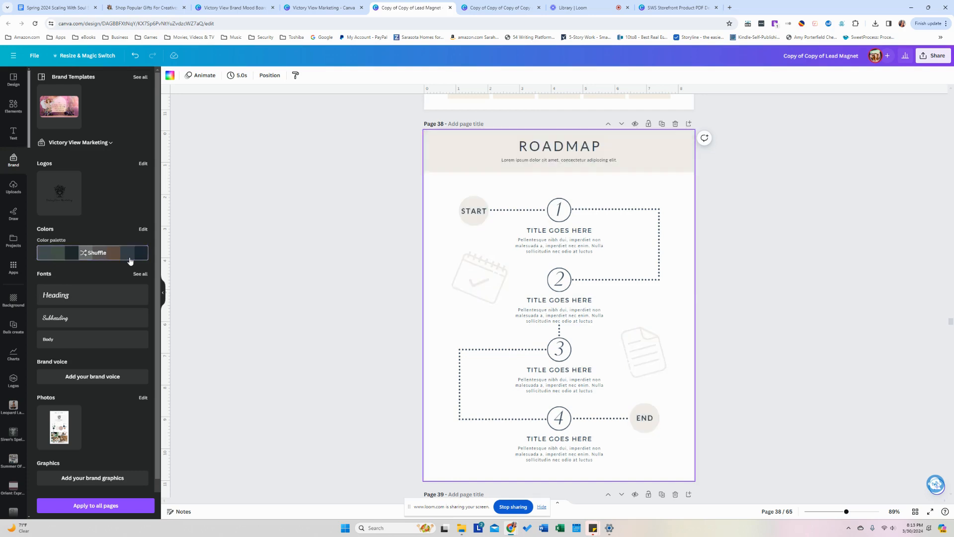
Recolour the 3 Step Process page with brand palette colours.
{"action": "left_click", "coordinate": [342, 271]}
{"action": "scroll", "coordinate": [342, 271], "scroll_direction": "down", "scroll_amount": 5}
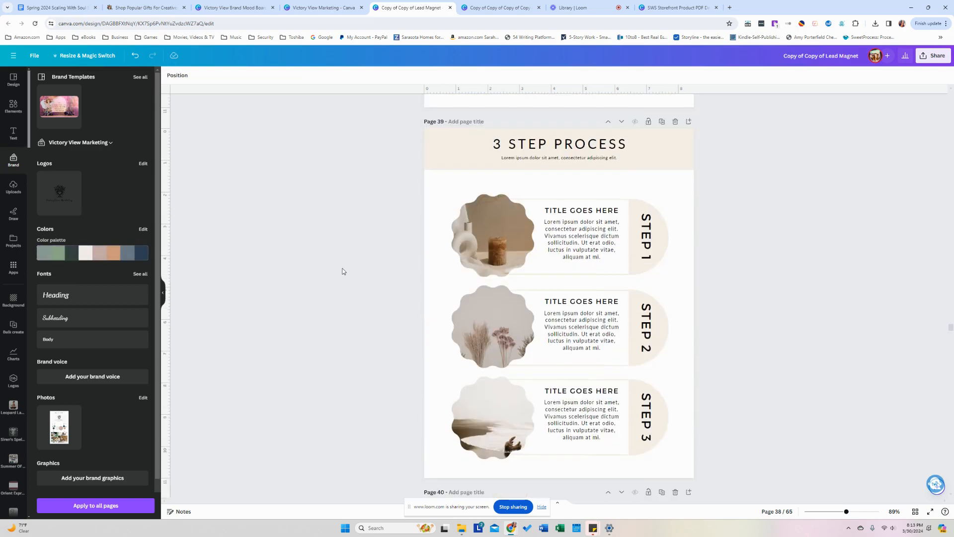
{"action": "left_click", "coordinate": [116, 259]}
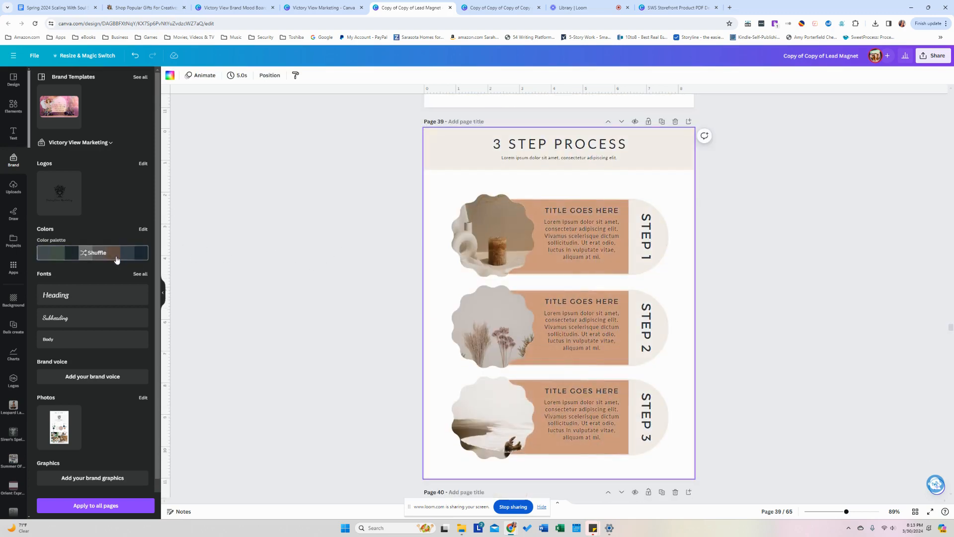
{"action": "left_click", "coordinate": [116, 259]}
{"action": "left_click", "coordinate": [326, 252]}
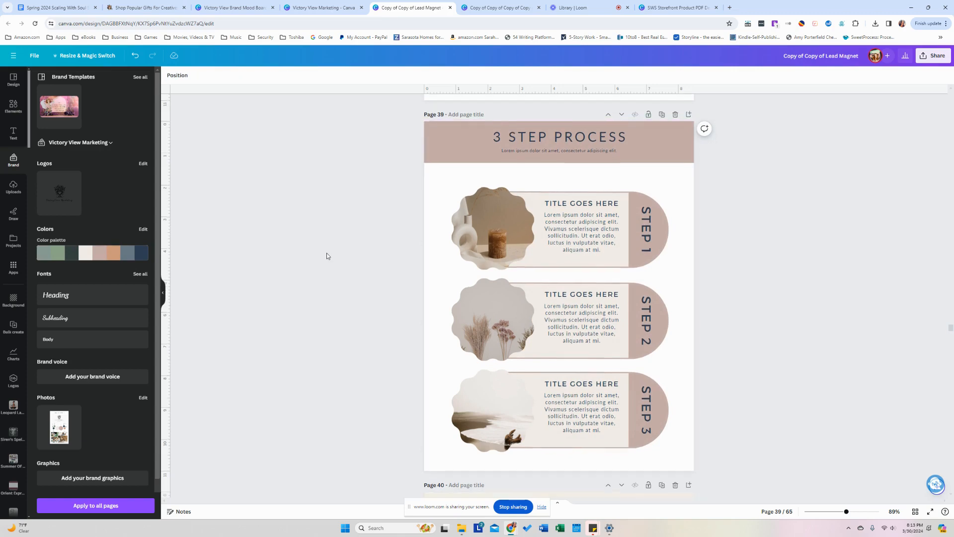
Shuffle the 4 Step Process page through darker and orange-tan headers, ending on slate grey.
{"action": "scroll", "coordinate": [327, 253], "scroll_direction": "down", "scroll_amount": 4}
{"action": "scroll", "coordinate": [327, 253], "scroll_direction": "down", "scroll_amount": 3}
{"action": "left_click", "coordinate": [117, 252]}
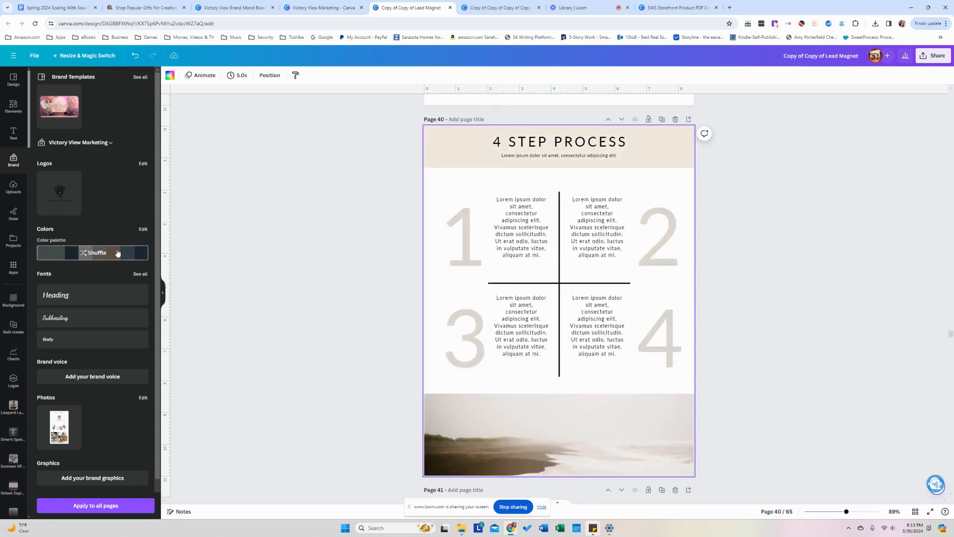
{"action": "left_click", "coordinate": [118, 252]}
{"action": "left_click", "coordinate": [296, 268]}
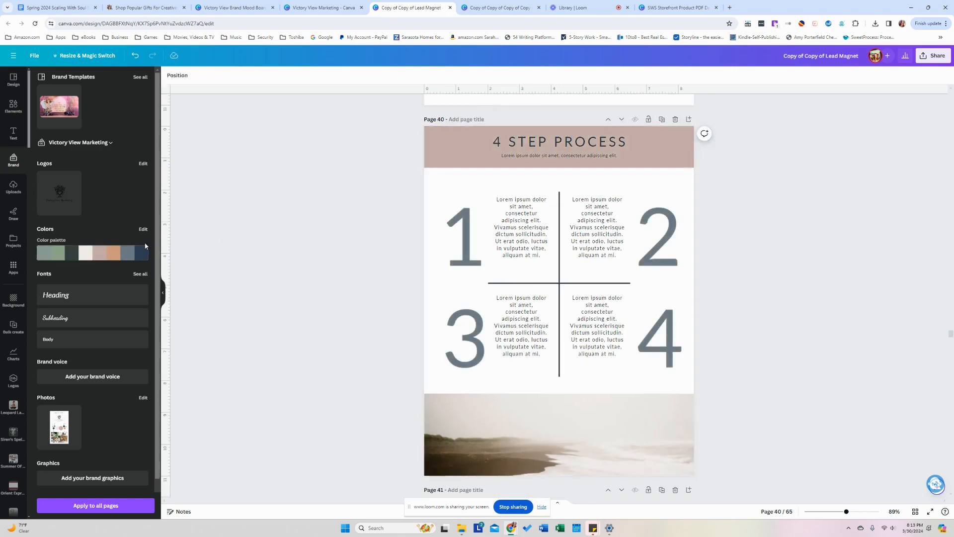
{"action": "left_click", "coordinate": [107, 251]}
{"action": "left_click", "coordinate": [107, 251]}
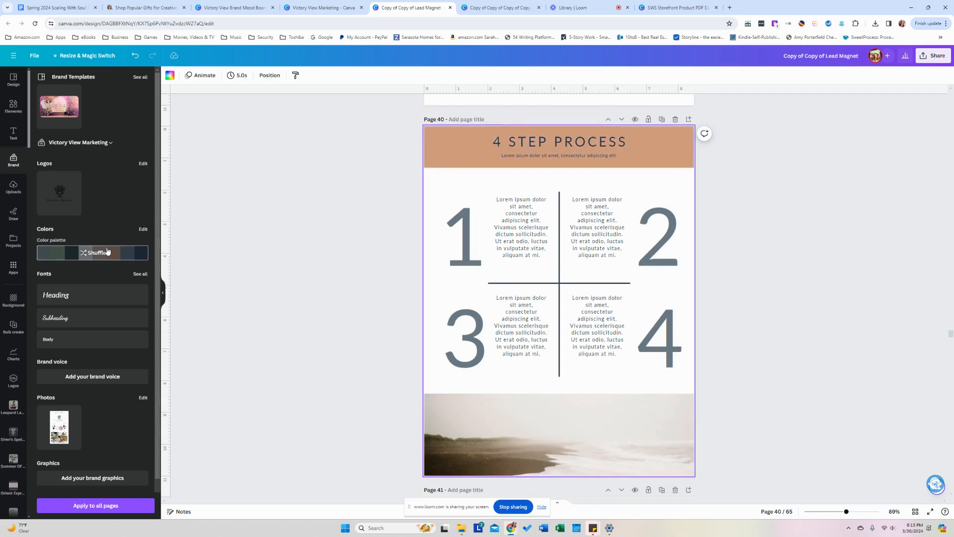
{"action": "left_click", "coordinate": [107, 251]}
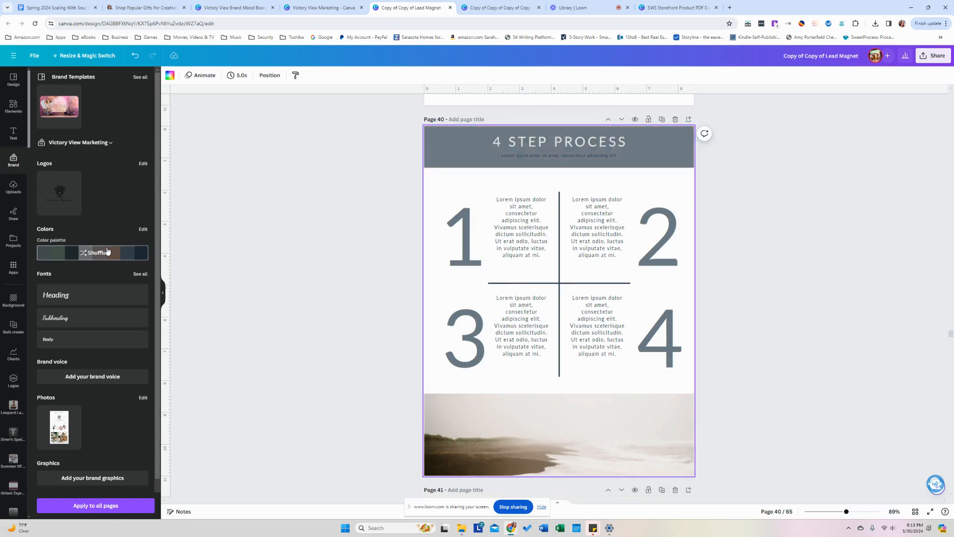
{"action": "left_click", "coordinate": [248, 261]}
Recolour the Venn diagram in tan, sage and navy and the funnel chart in greys.
{"action": "scroll", "coordinate": [248, 261], "scroll_direction": "down", "scroll_amount": 6}
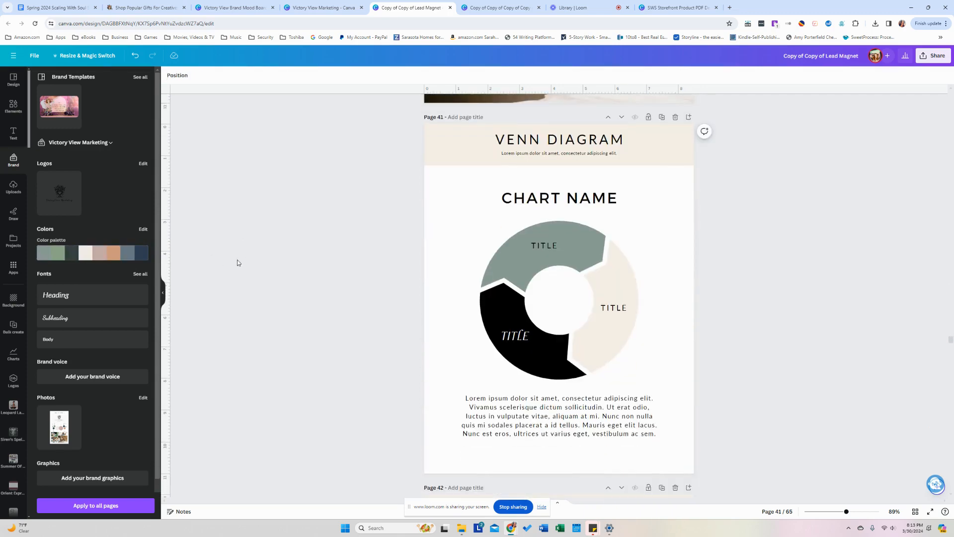
{"action": "left_click", "coordinate": [106, 256]}
{"action": "left_click", "coordinate": [356, 260]}
{"action": "scroll", "coordinate": [356, 260], "scroll_direction": "down", "scroll_amount": 5}
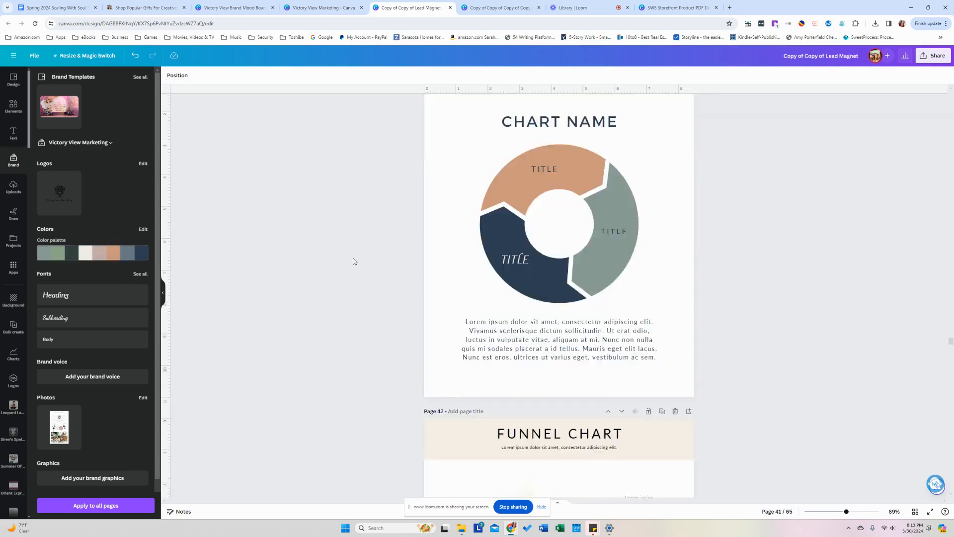
{"action": "left_click", "coordinate": [77, 257]}
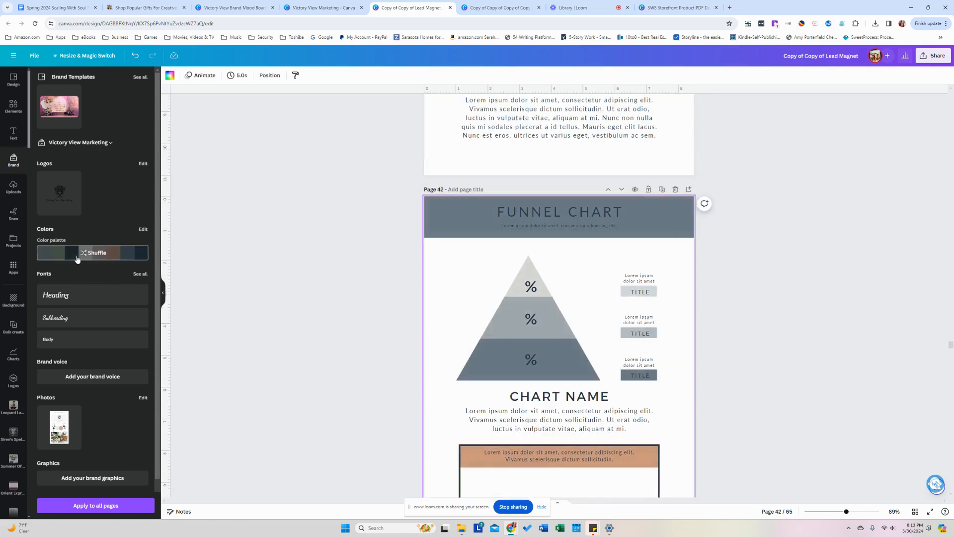
{"action": "left_click", "coordinate": [107, 259]}
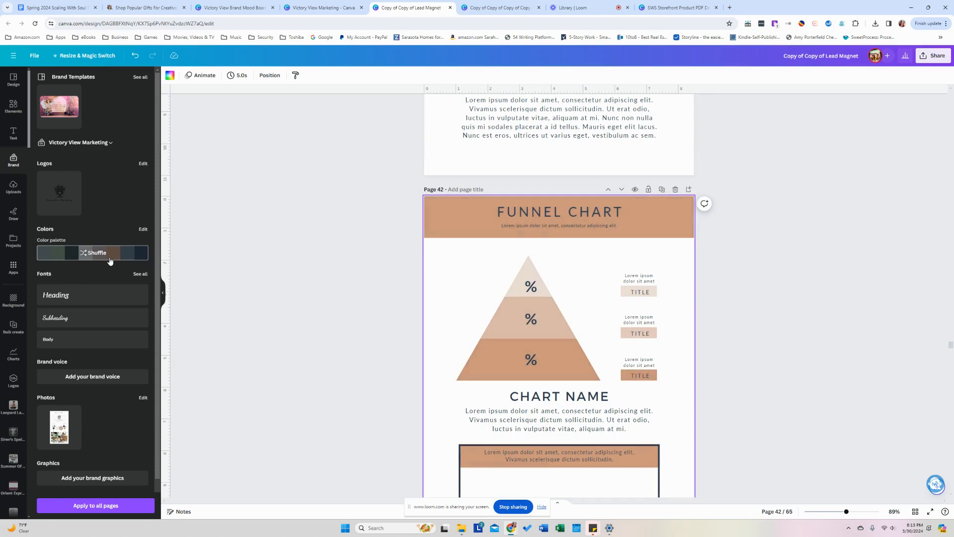
{"action": "left_click", "coordinate": [110, 261]}
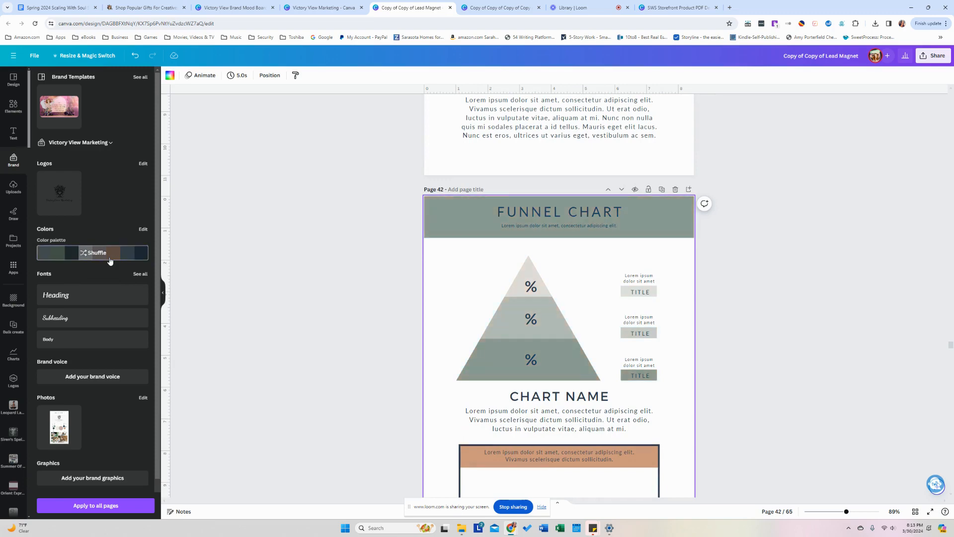
{"action": "left_click", "coordinate": [302, 290]}
{"action": "scroll", "coordinate": [301, 291], "scroll_direction": "down", "scroll_amount": 8}
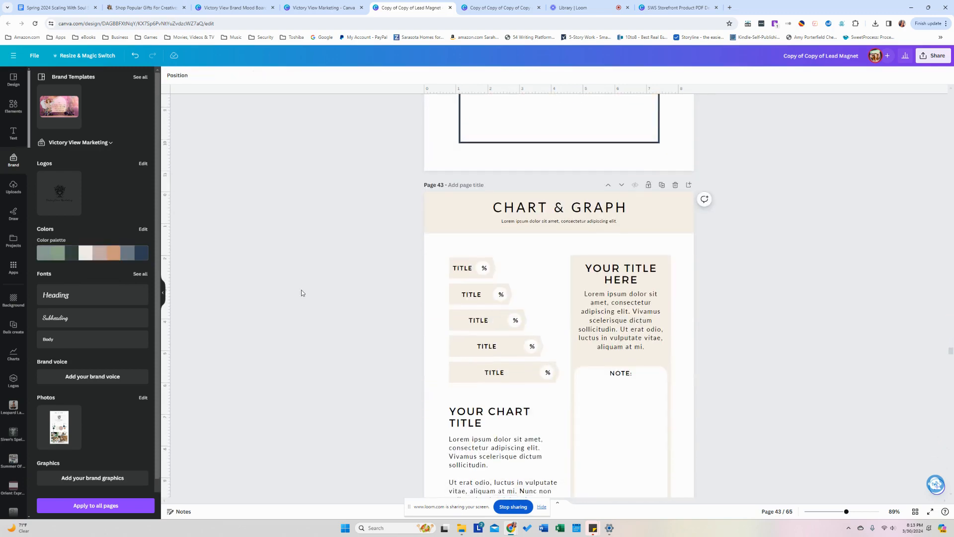
Recolour the Chart & Graph page with brand colours, ending in beige and mauve.
{"action": "scroll", "coordinate": [301, 291], "scroll_direction": "down", "scroll_amount": 2}
{"action": "left_click", "coordinate": [142, 263]}
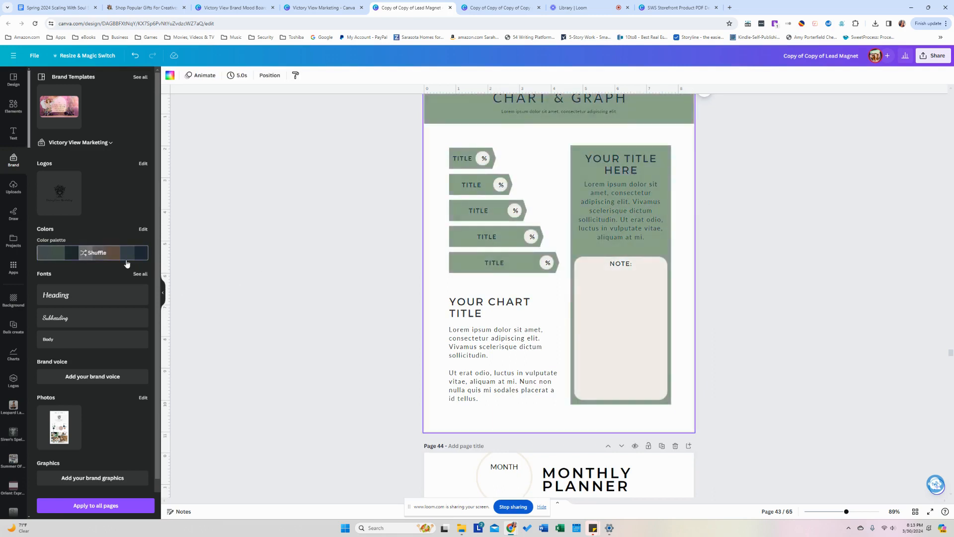
{"action": "left_click", "coordinate": [128, 263]}
{"action": "left_click", "coordinate": [127, 264]}
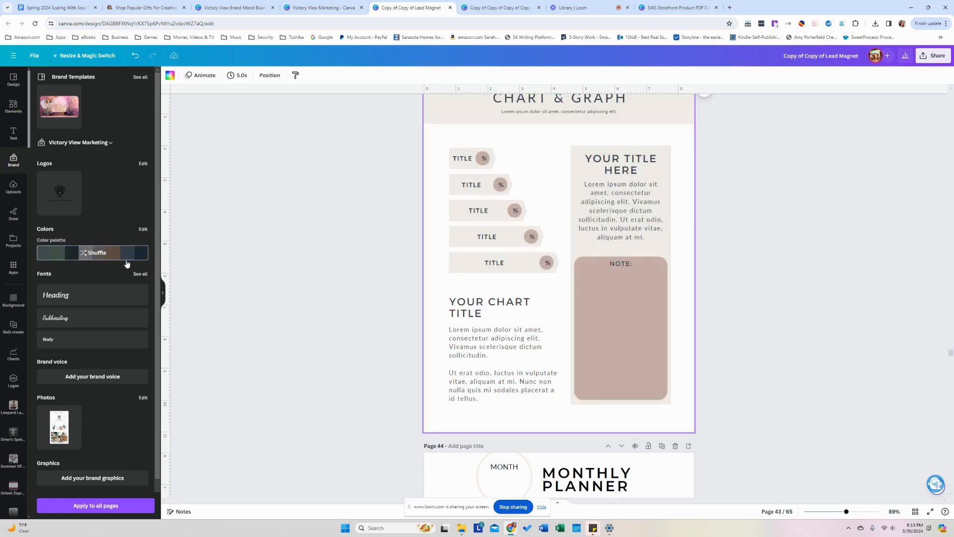
{"action": "left_click", "coordinate": [347, 254]}
Shuffle the Monthly Planner through tan, navy and grey-green, settling on soft beige and grey.
{"action": "scroll", "coordinate": [347, 255], "scroll_direction": "down", "scroll_amount": 6}
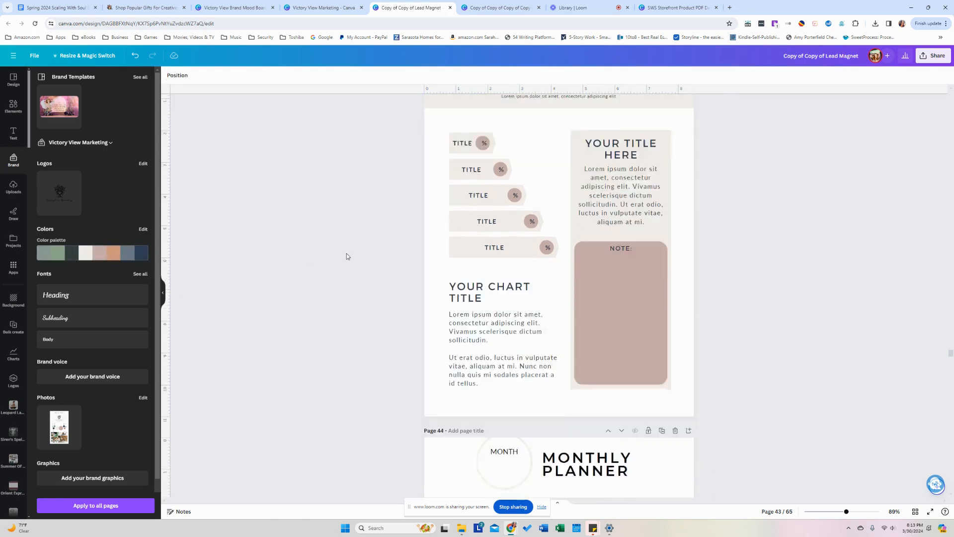
{"action": "left_click", "coordinate": [111, 260]}
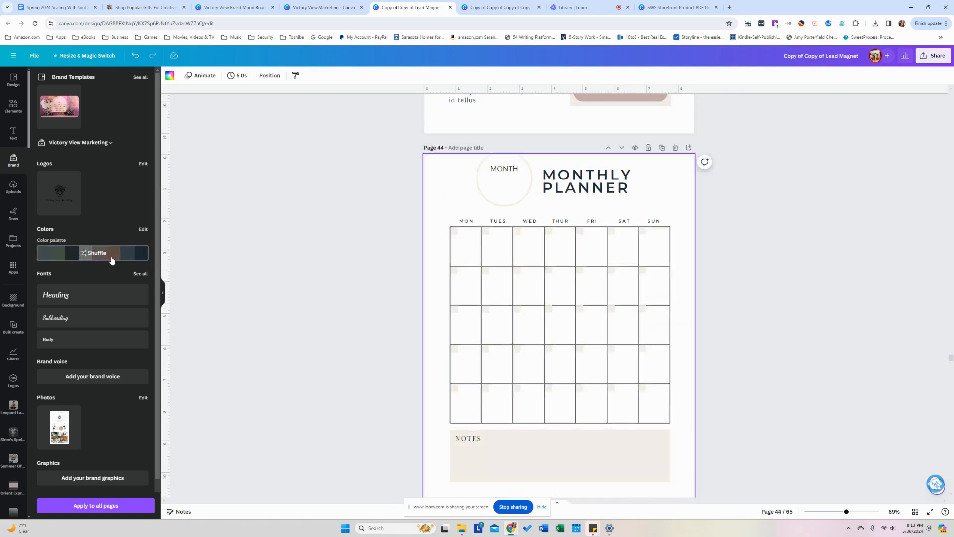
{"action": "left_click", "coordinate": [111, 259]}
{"action": "left_click", "coordinate": [112, 260]}
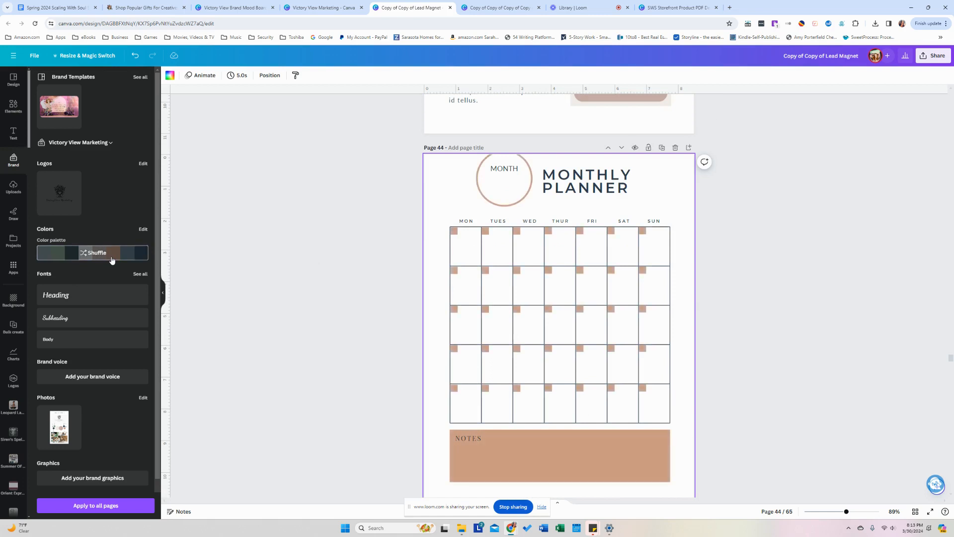
{"action": "left_click", "coordinate": [111, 259]}
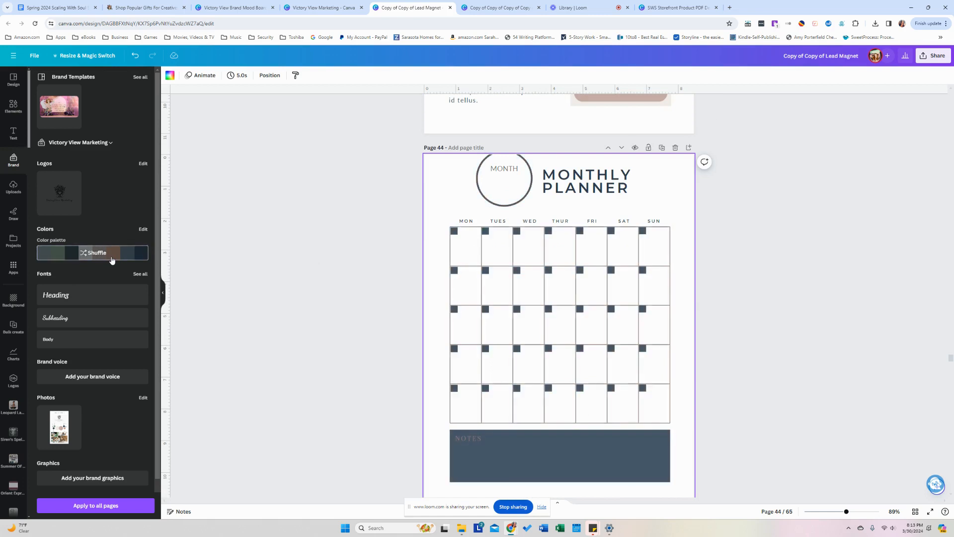
{"action": "left_click", "coordinate": [112, 259]}
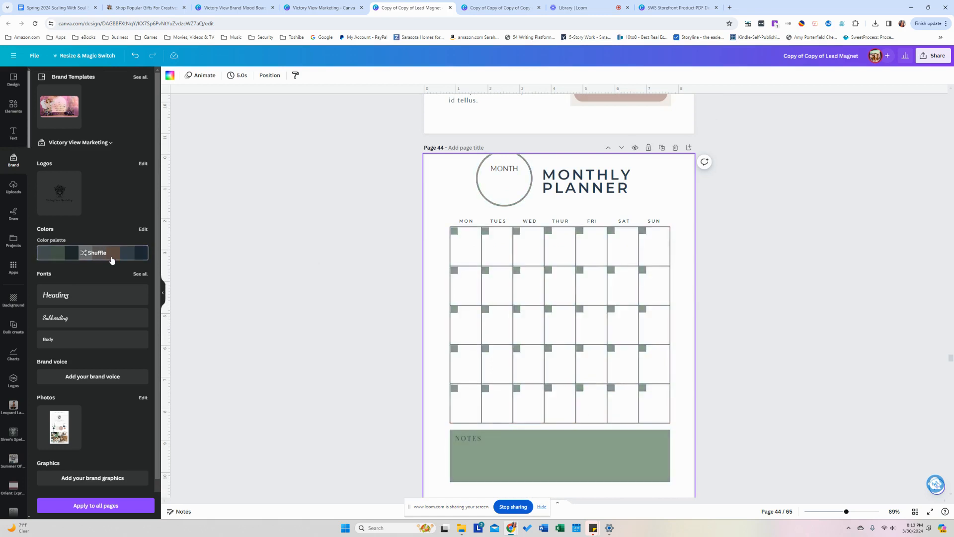
{"action": "left_click", "coordinate": [112, 260]}
{"action": "left_click", "coordinate": [112, 260]}
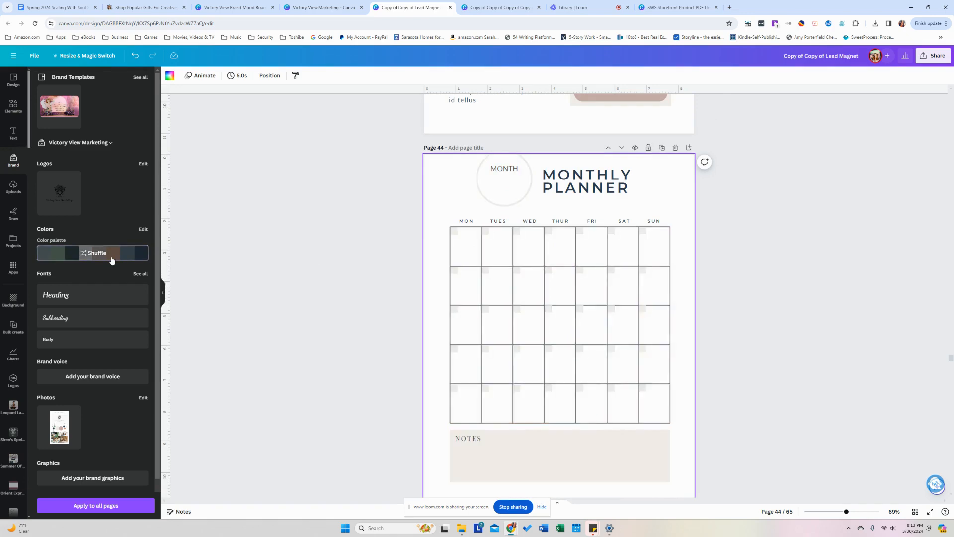
{"action": "left_click", "coordinate": [305, 300]}
Scroll down from page 44 to the Client Resources page 51.
{"action": "scroll", "coordinate": [306, 301], "scroll_direction": "down", "scroll_amount": 10}
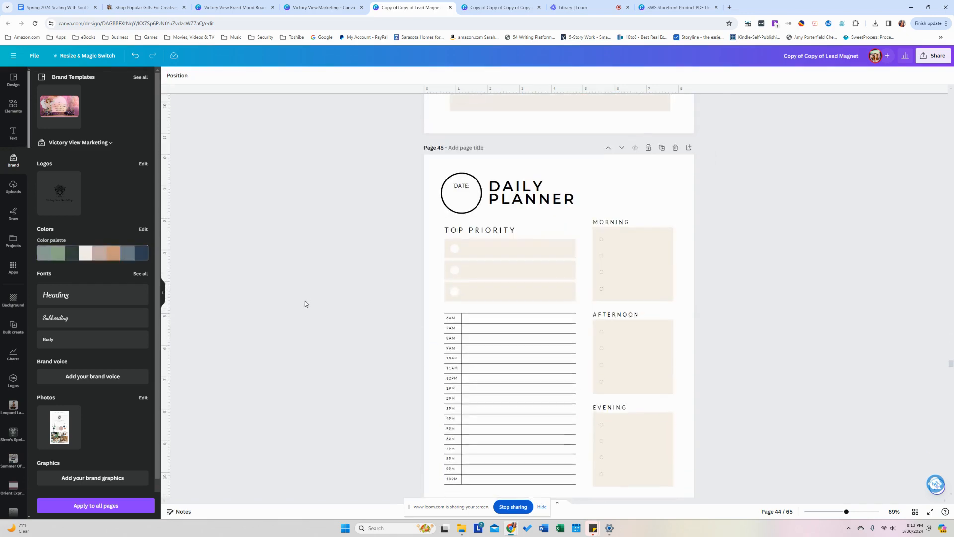
{"action": "scroll", "coordinate": [304, 303], "scroll_direction": "down", "scroll_amount": 12}
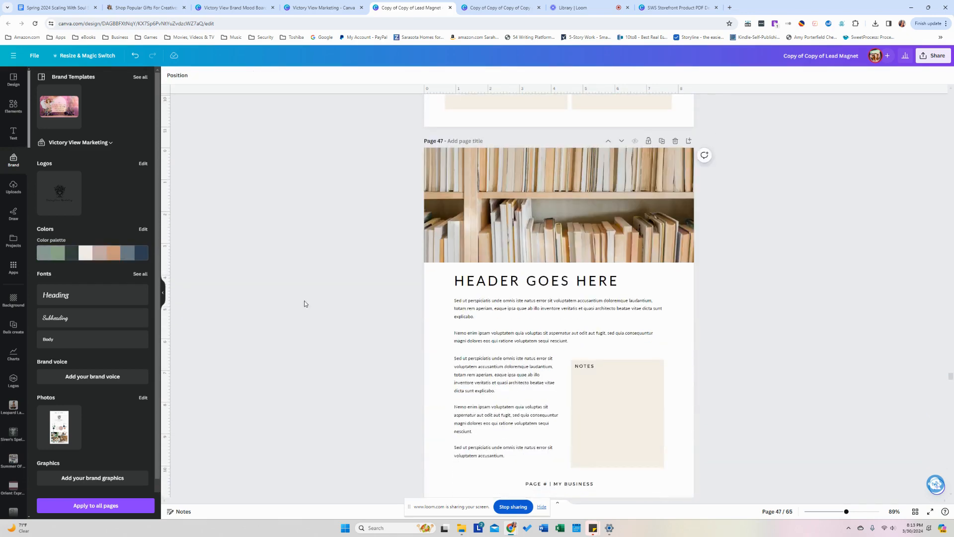
{"action": "scroll", "coordinate": [305, 303], "scroll_direction": "down", "scroll_amount": 12}
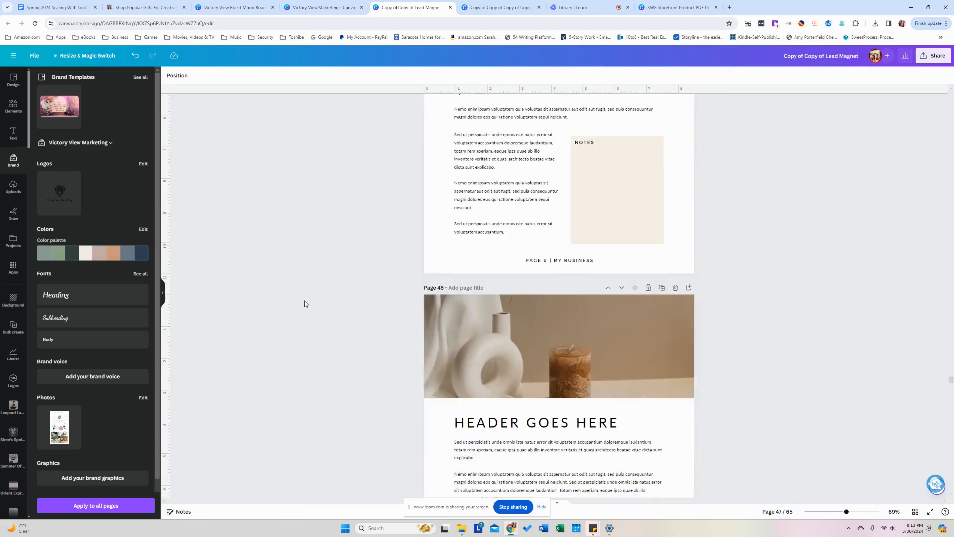
{"action": "scroll", "coordinate": [304, 304], "scroll_direction": "down", "scroll_amount": 12}
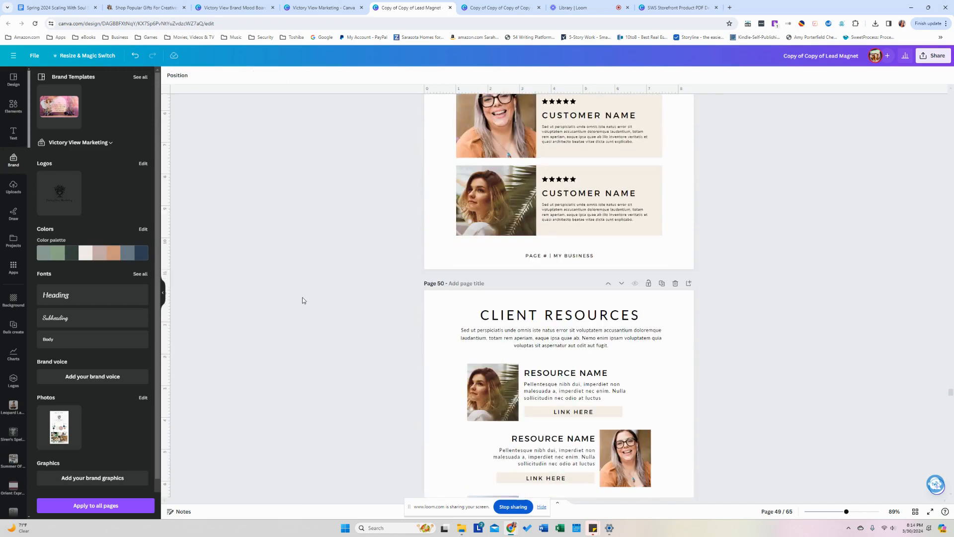
{"action": "scroll", "coordinate": [303, 301], "scroll_direction": "down", "scroll_amount": 3}
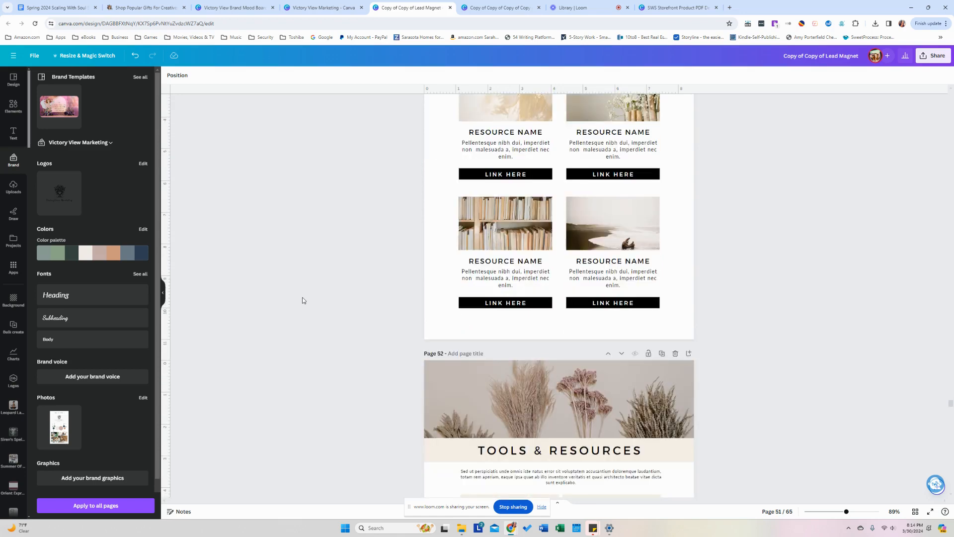
{"action": "scroll", "coordinate": [303, 300], "scroll_direction": "up", "scroll_amount": 3}
Recolour Client Resources with pink LINK HERE buttons and Tools & Resources page 52 in terracotta.
{"action": "left_click", "coordinate": [127, 259]}
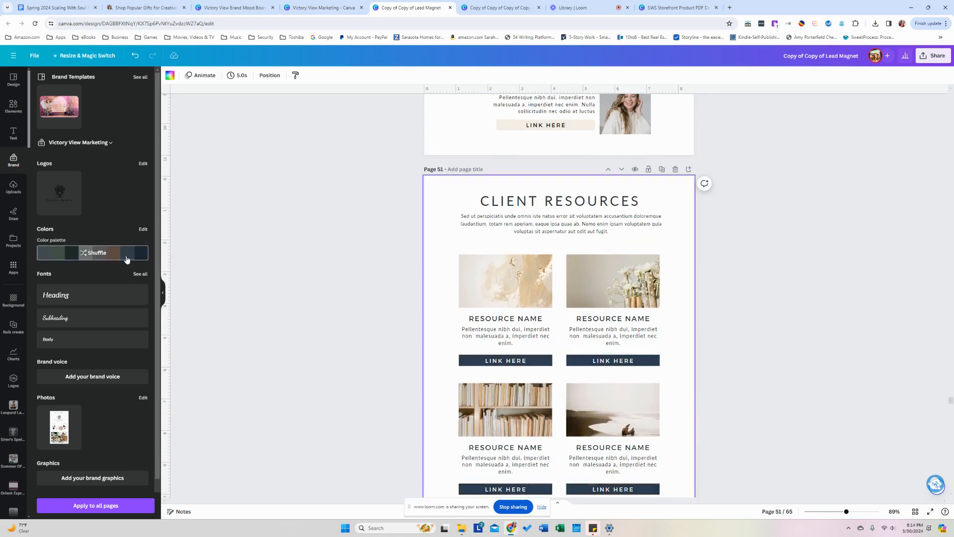
{"action": "left_click", "coordinate": [126, 258]}
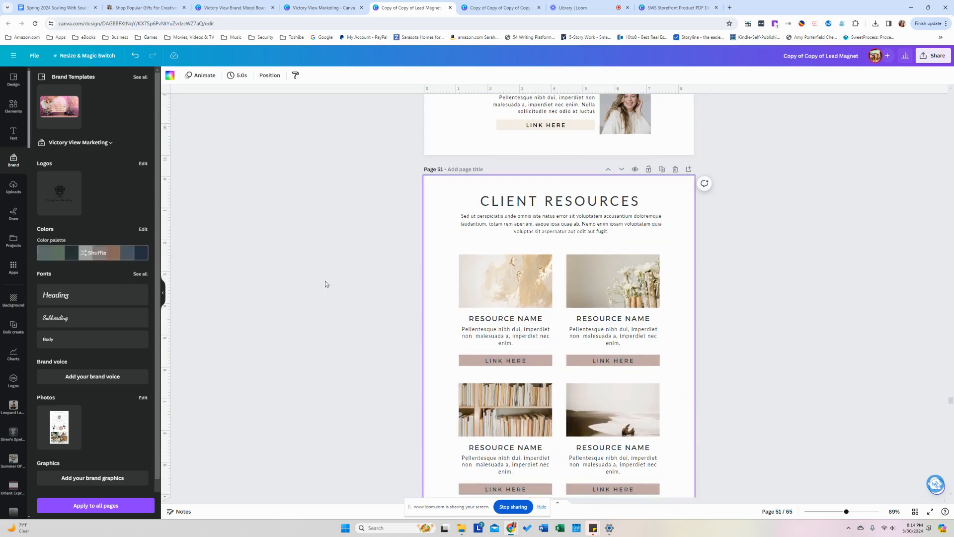
{"action": "left_click", "coordinate": [347, 283]}
{"action": "scroll", "coordinate": [347, 285], "scroll_direction": "down", "scroll_amount": 3}
{"action": "scroll", "coordinate": [347, 287], "scroll_direction": "down", "scroll_amount": 5}
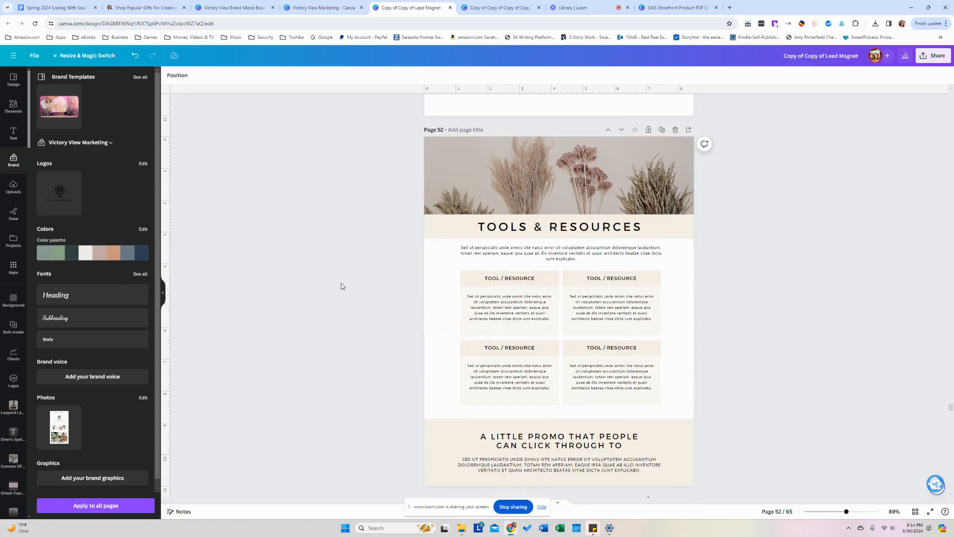
{"action": "left_click", "coordinate": [127, 259]}
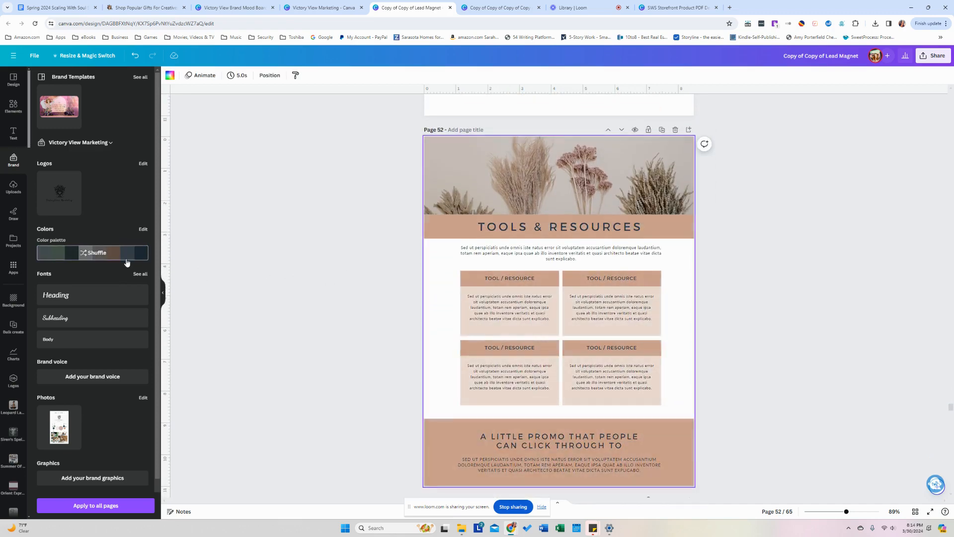
{"action": "left_click", "coordinate": [320, 292]}
Shuffle page 54 through blue-grey and navy-tan, settling on sage green and cream.
{"action": "scroll", "coordinate": [319, 291], "scroll_direction": "down", "scroll_amount": 6}
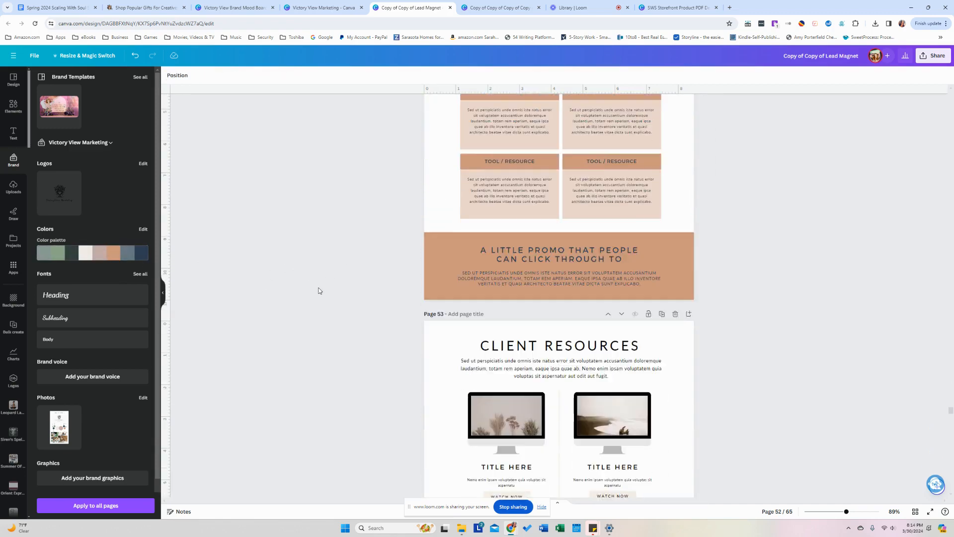
{"action": "scroll", "coordinate": [318, 288], "scroll_direction": "down", "scroll_amount": 9}
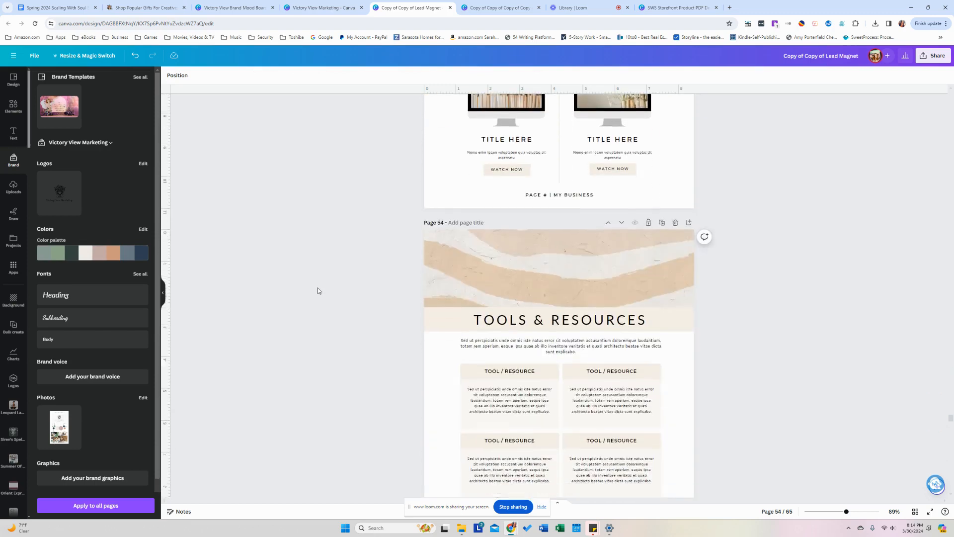
{"action": "left_click", "coordinate": [124, 260]}
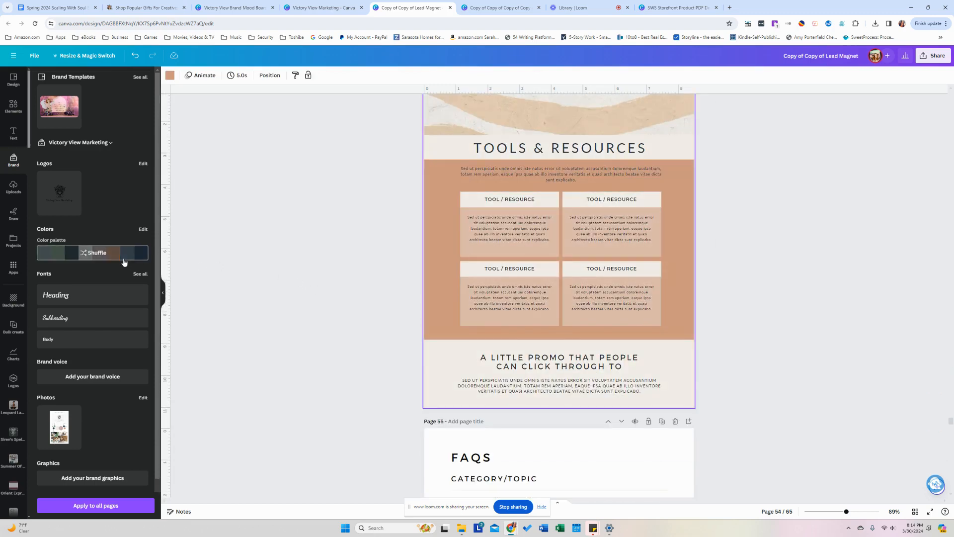
{"action": "left_click", "coordinate": [124, 262]}
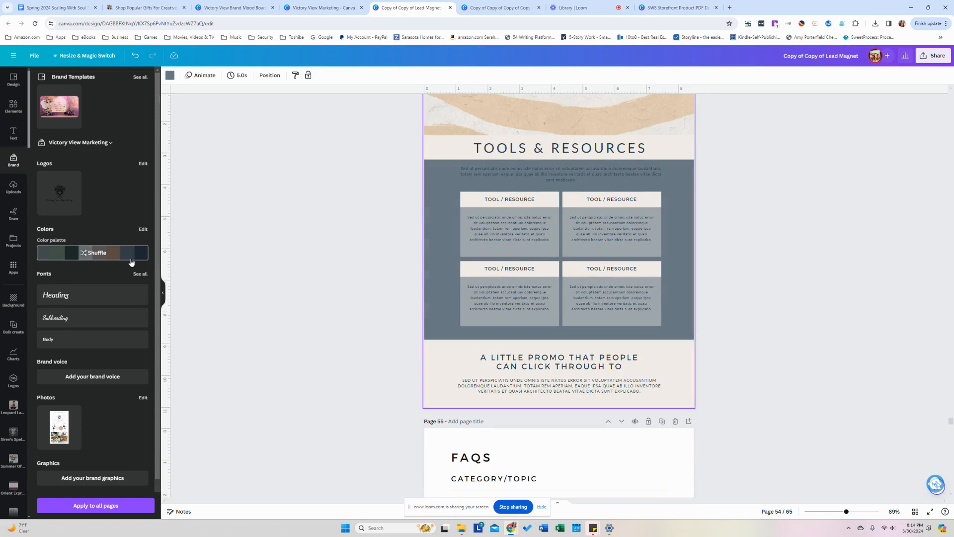
{"action": "left_click", "coordinate": [132, 262]}
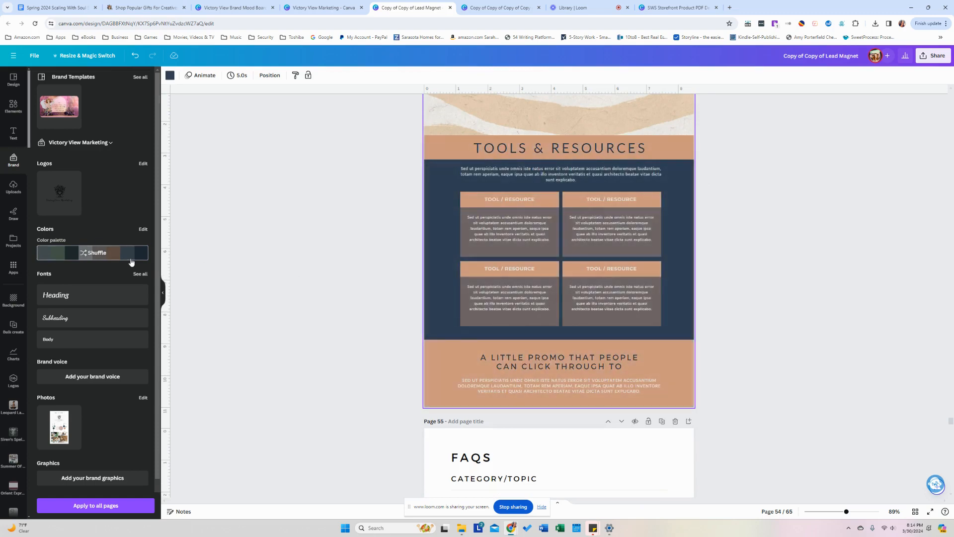
{"action": "left_click", "coordinate": [131, 262]}
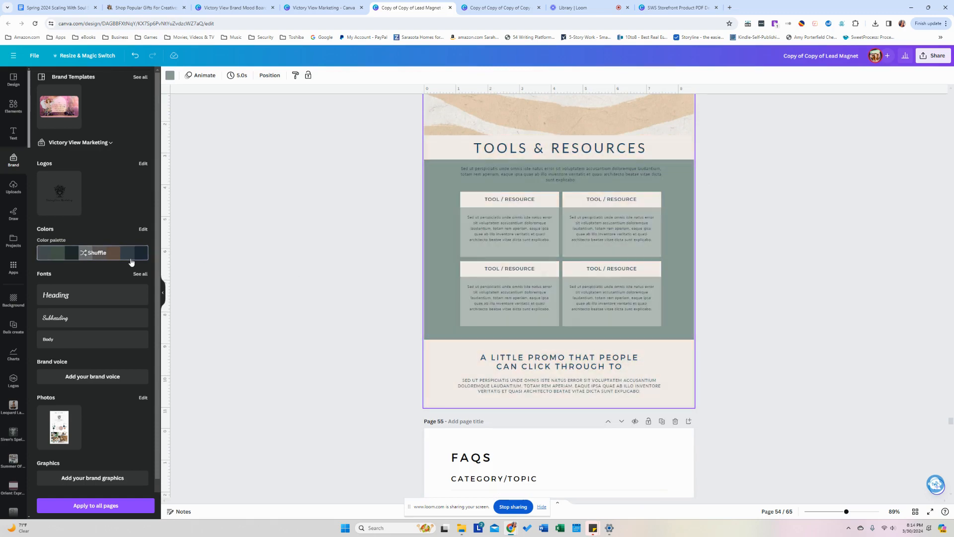
{"action": "left_click", "coordinate": [270, 264]}
{"action": "scroll", "coordinate": [271, 264], "scroll_direction": "down", "scroll_amount": 5}
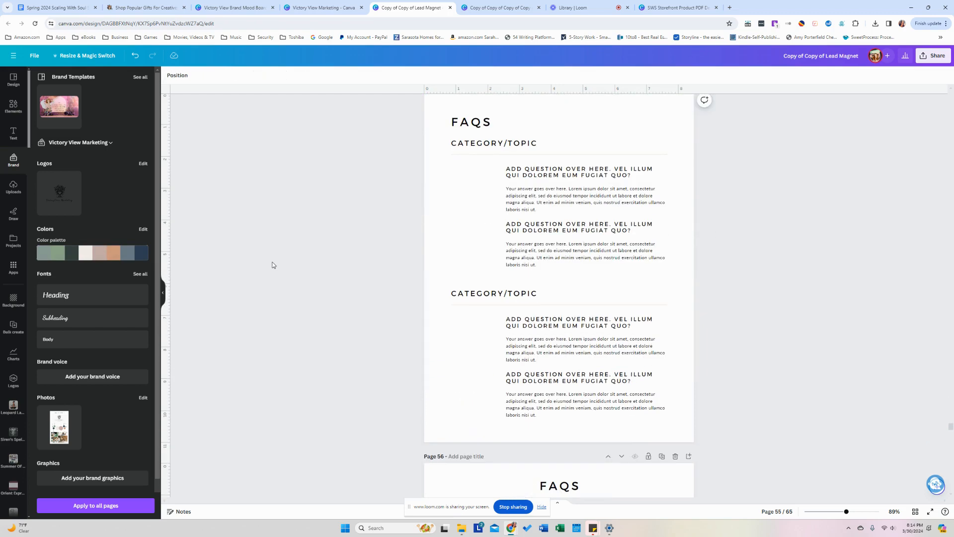
Try Dancing Script on an FAQ question heading, then undo it.
{"action": "scroll", "coordinate": [271, 265], "scroll_direction": "down", "scroll_amount": 4}
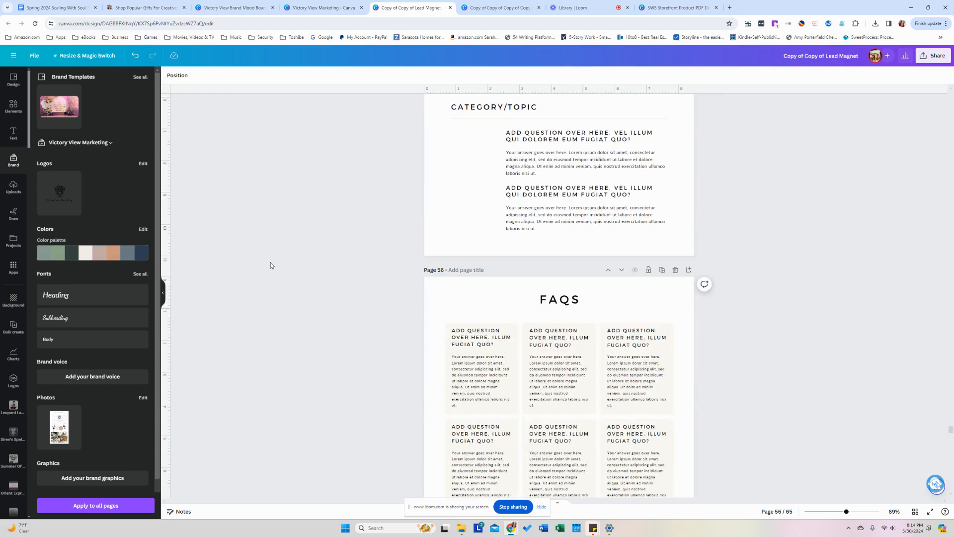
{"action": "scroll", "coordinate": [270, 262], "scroll_direction": "up", "scroll_amount": 3}
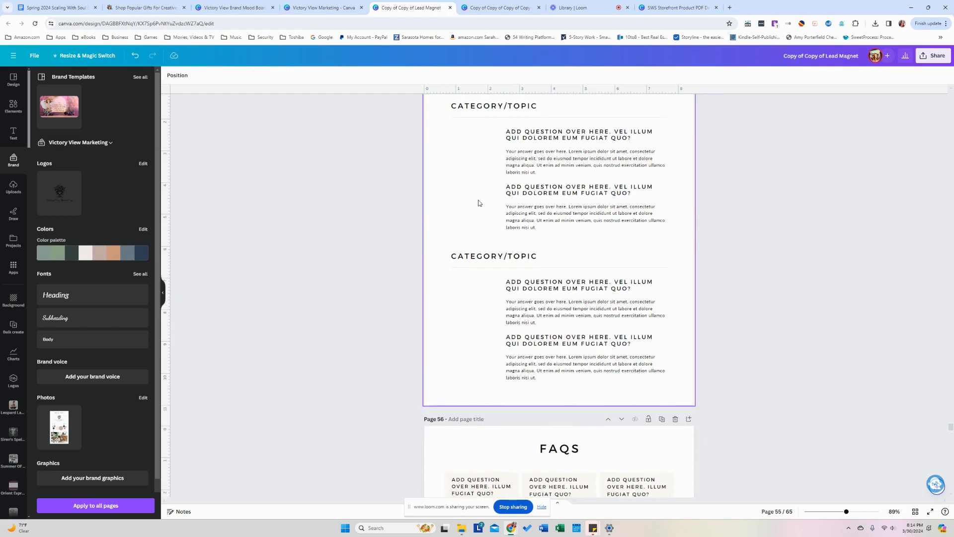
{"action": "left_click", "coordinate": [511, 197]}
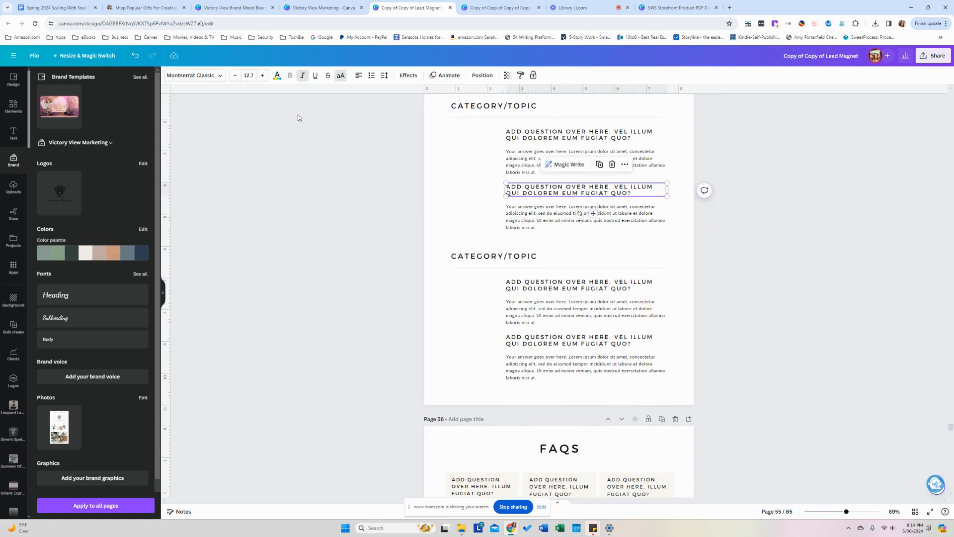
{"action": "left_click", "coordinate": [194, 75]}
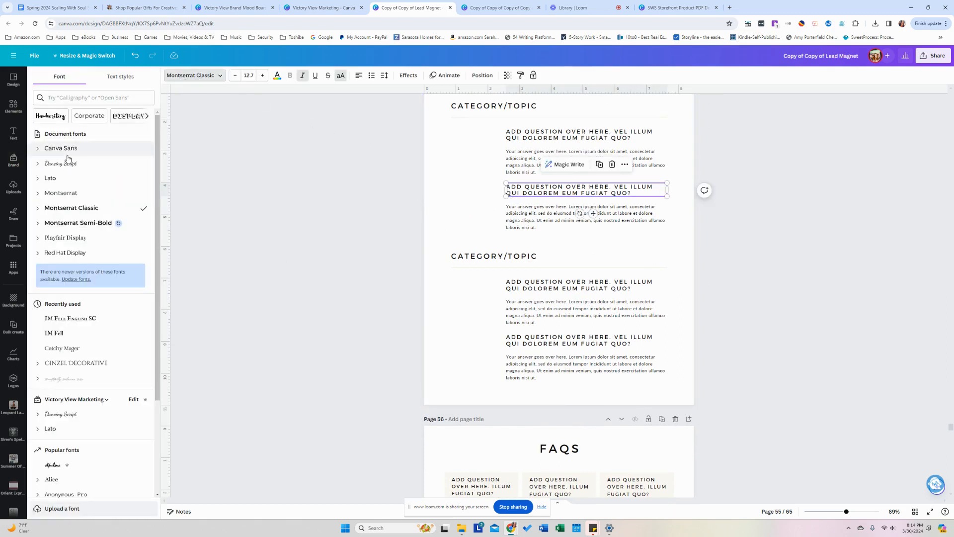
{"action": "left_click", "coordinate": [68, 163]}
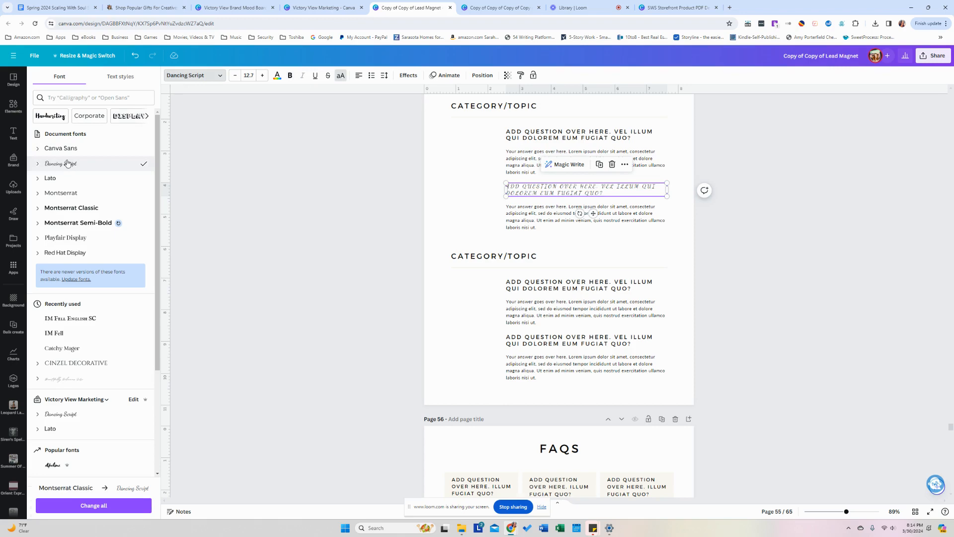
{"action": "key", "text": "ctrl+z"}
{"action": "left_click", "coordinate": [349, 191]}
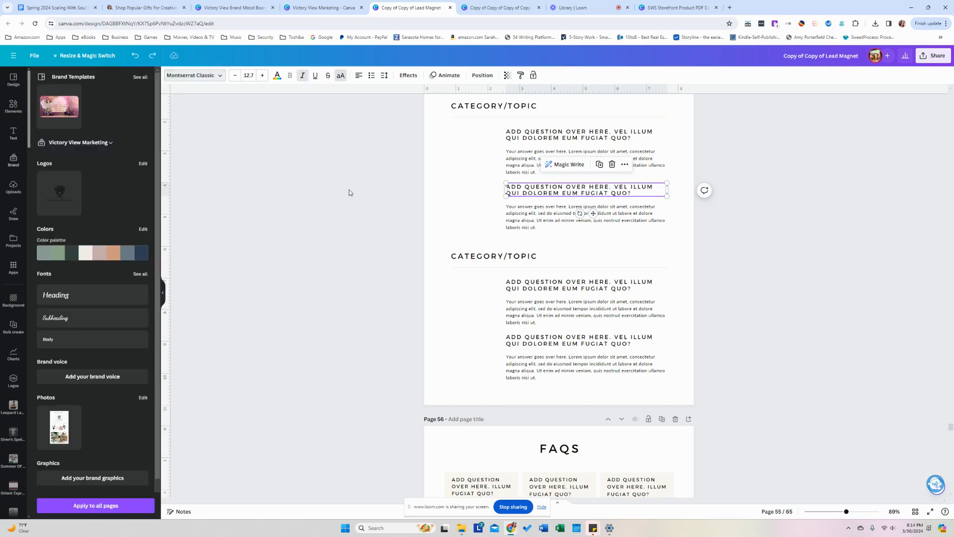
Set the lower CATEGORY/TOPIC heading to Dancing Script, turn off all-caps and retype 'Category/Topic'.
{"action": "scroll", "coordinate": [349, 192], "scroll_direction": "down", "scroll_amount": 3}
{"action": "scroll", "coordinate": [349, 190], "scroll_direction": "up", "scroll_amount": 3}
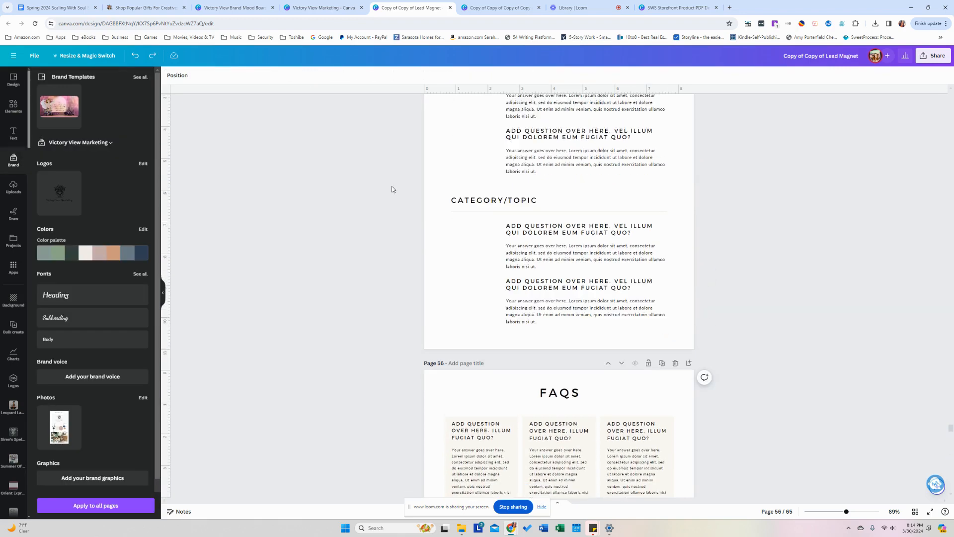
{"action": "left_click", "coordinate": [446, 219]}
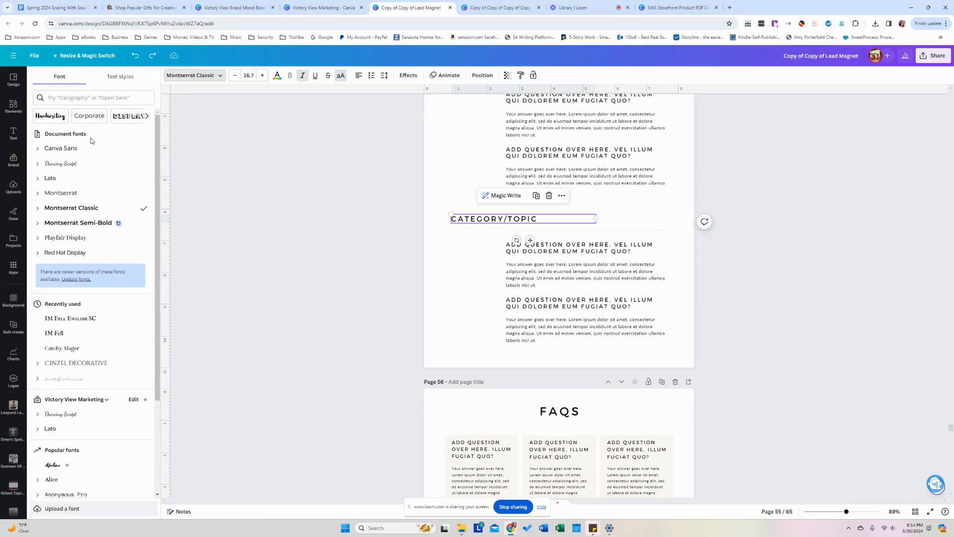
{"action": "left_click", "coordinate": [79, 164]}
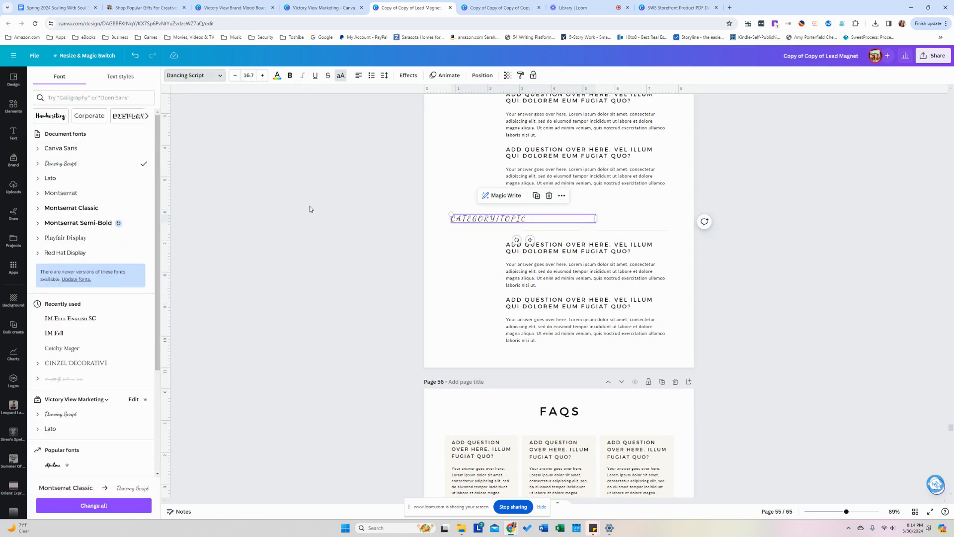
{"action": "double_click", "coordinate": [544, 219]}
{"action": "key", "text": "ctrl+a"}
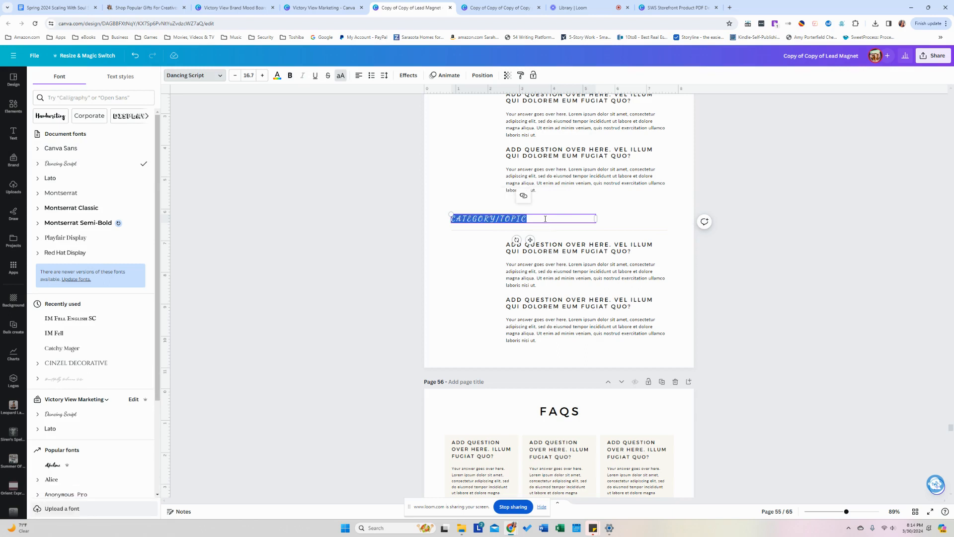
{"action": "type", "text": "CATEG"}
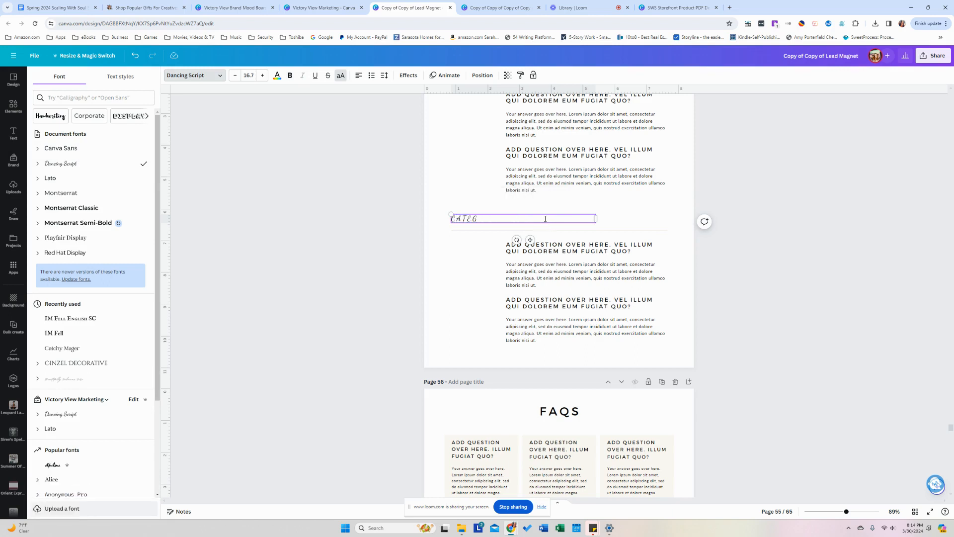
{"action": "left_click", "coordinate": [341, 75]}
{"action": "key", "text": "BackSpace"}
{"action": "key", "text": "ctrl+a"}
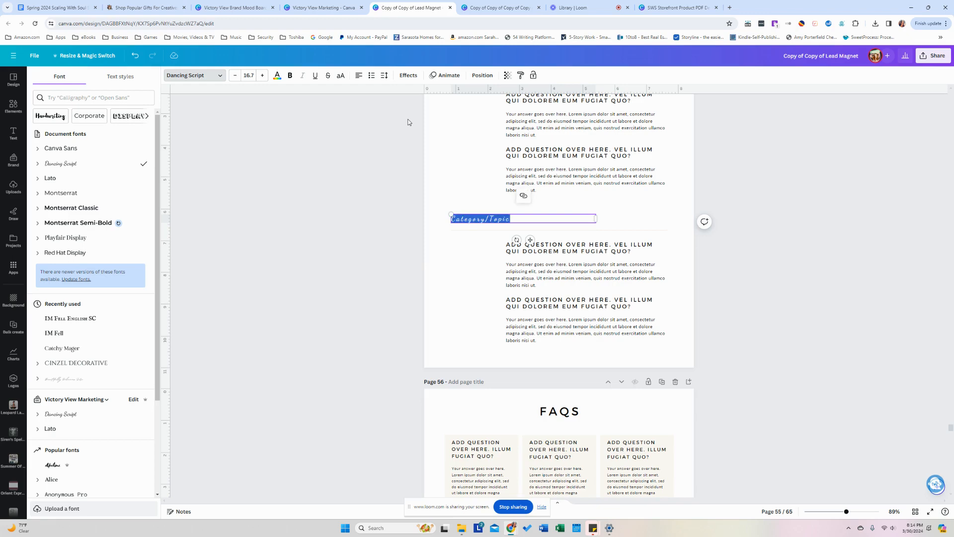
{"action": "left_click", "coordinate": [373, 197]}
{"action": "scroll", "coordinate": [437, 226], "scroll_direction": "up", "scroll_amount": 3}
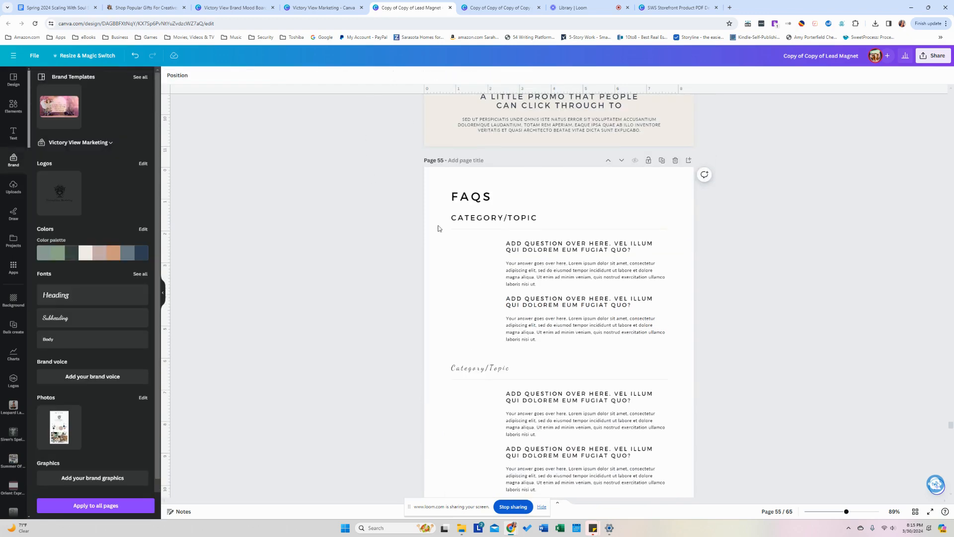
Duplicate the script Category/Topic heading, delete the all-caps one, and move the copy under FAQS.
{"action": "left_click", "coordinate": [492, 218]}
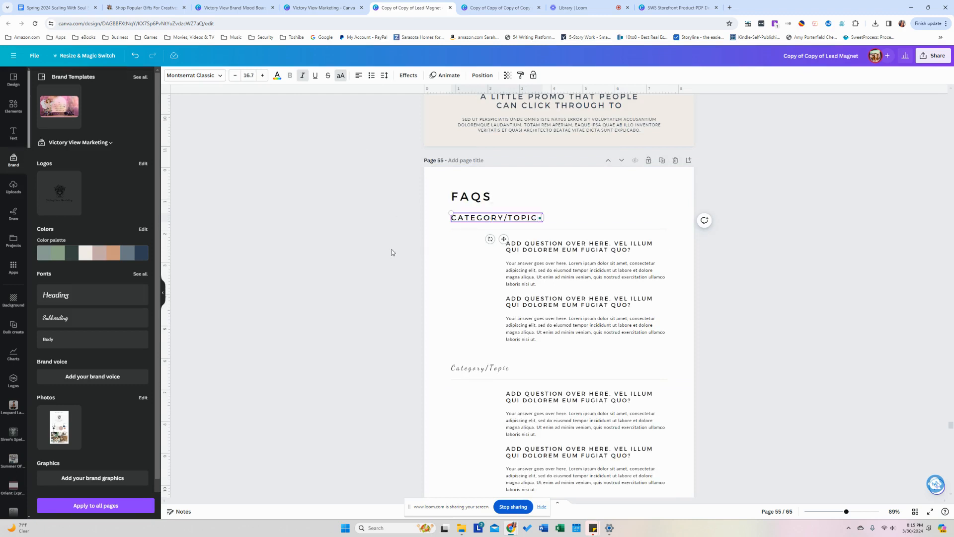
{"action": "left_click", "coordinate": [487, 368]}
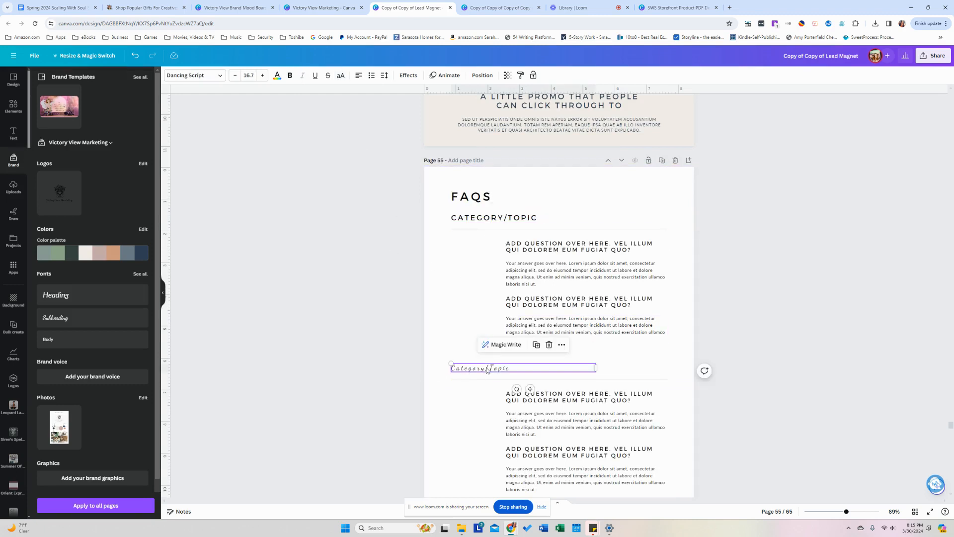
{"action": "left_click", "coordinate": [542, 347]}
{"action": "left_click", "coordinate": [530, 218]}
{"action": "key", "text": "Delete"}
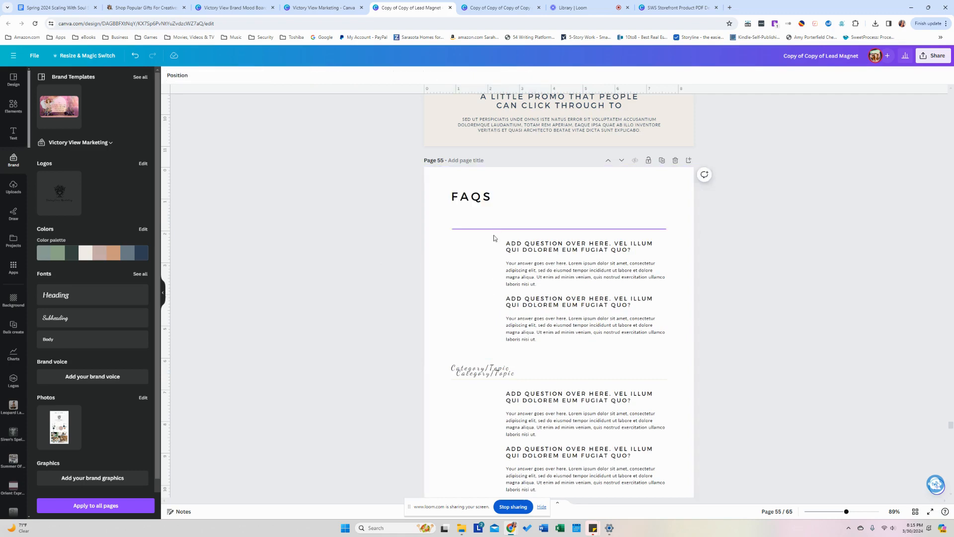
{"action": "left_click_drag", "start_coordinate": [489, 373], "coordinate": [484, 222]}
{"action": "left_click", "coordinate": [363, 261]}
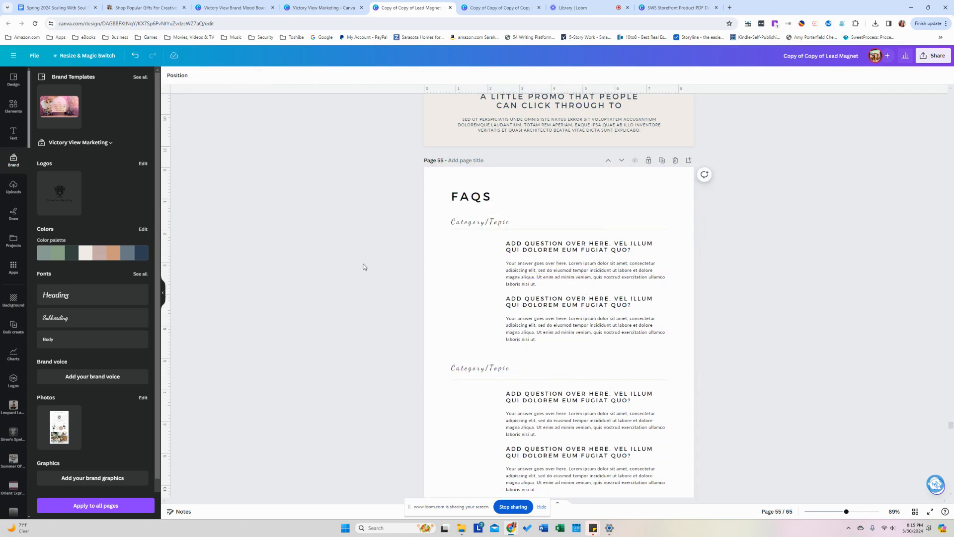
{"action": "scroll", "coordinate": [363, 267], "scroll_direction": "up", "scroll_amount": 4}
{"action": "scroll", "coordinate": [364, 265], "scroll_direction": "down", "scroll_amount": 7}
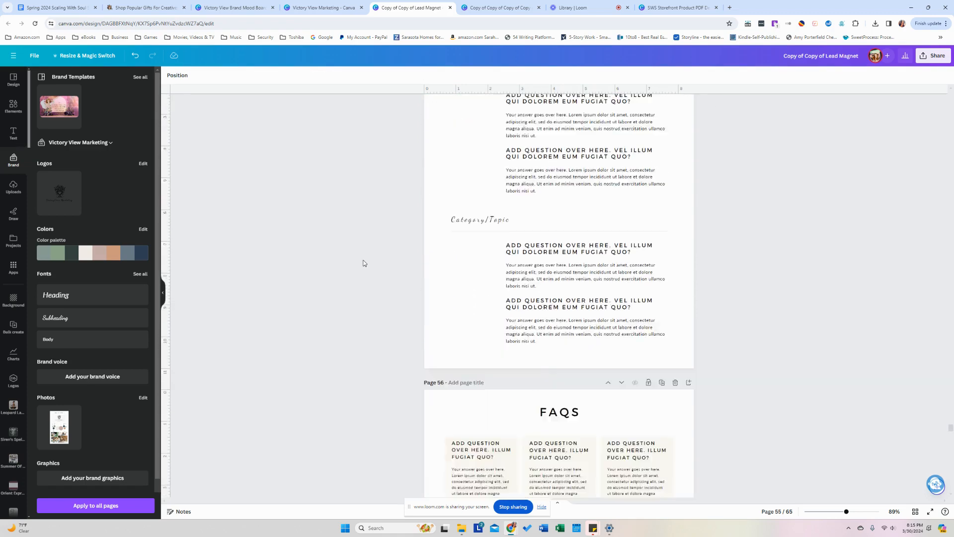
{"action": "scroll", "coordinate": [363, 262], "scroll_direction": "down", "scroll_amount": 10}
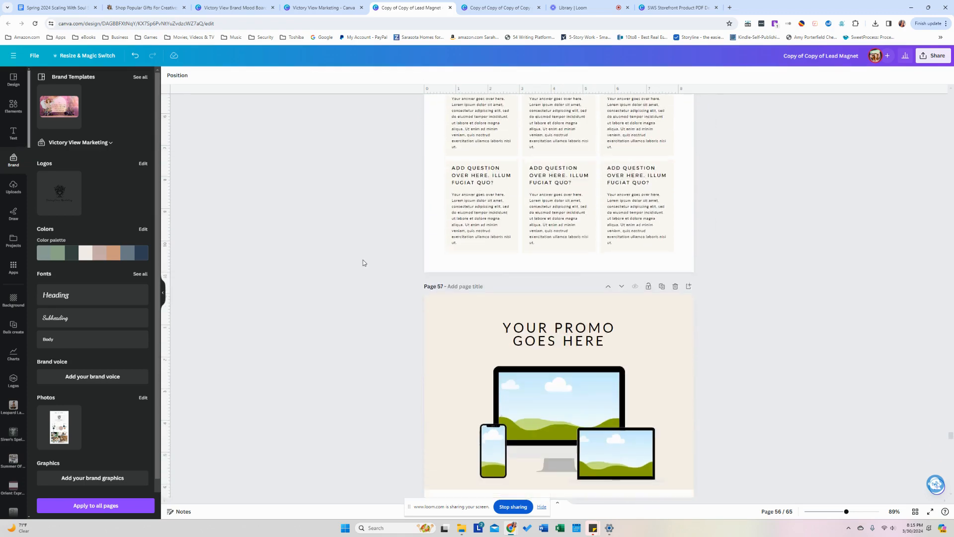
Try brand colour shuffles on page 57, then undo to keep its original colours.
{"action": "scroll", "coordinate": [363, 262], "scroll_direction": "down", "scroll_amount": 3}
{"action": "left_click", "coordinate": [112, 252]}
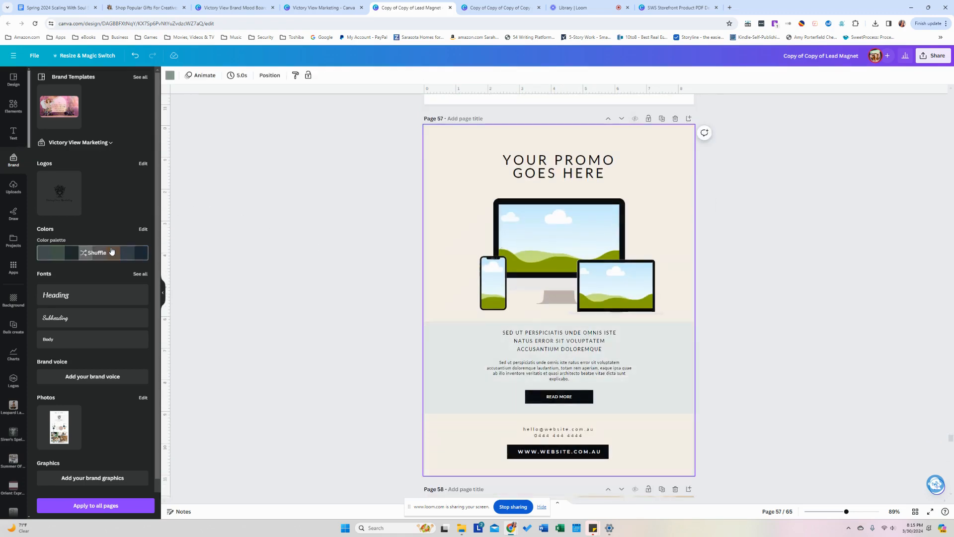
{"action": "left_click", "coordinate": [111, 252]}
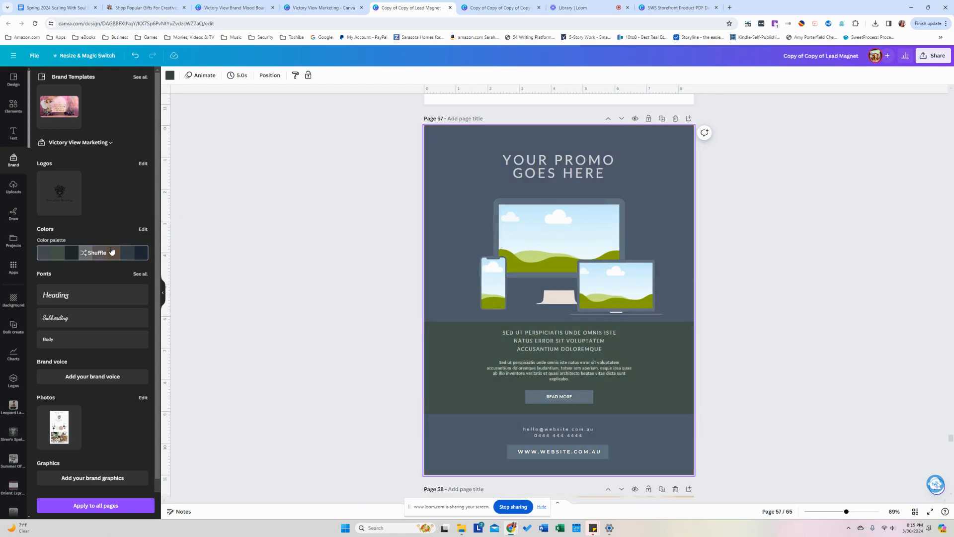
{"action": "left_click", "coordinate": [112, 252]}
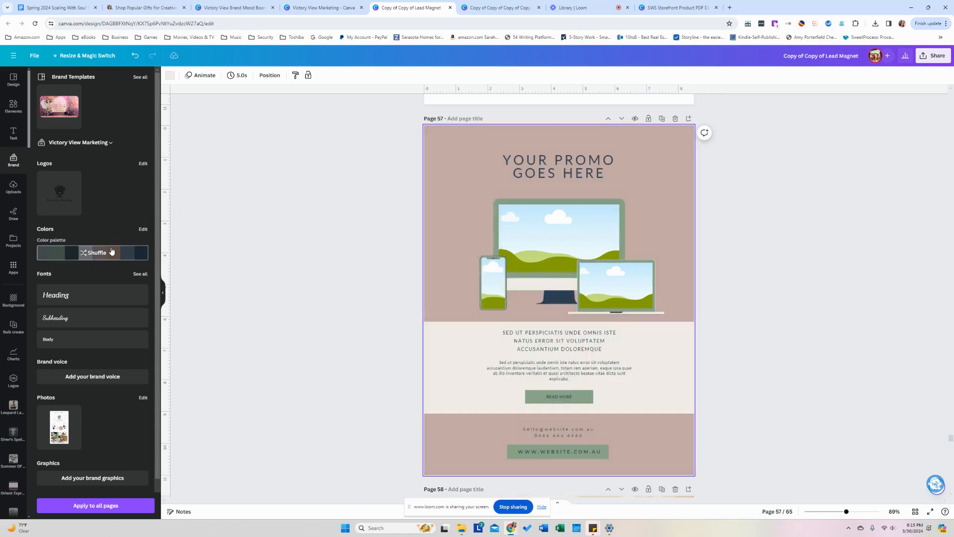
{"action": "key", "text": "ctrl+z"}
{"action": "key", "text": "ctrl+z"}
{"action": "key", "text": "ctrl+z"}
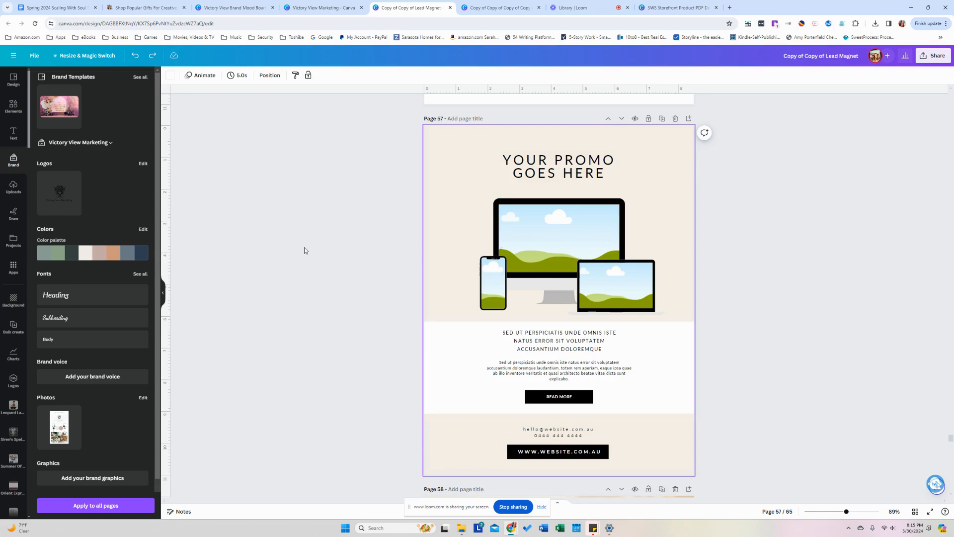
Recolour the page 59 promo page with the brand palette, giving it a navy footer.
{"action": "scroll", "coordinate": [302, 251], "scroll_direction": "down", "scroll_amount": 8}
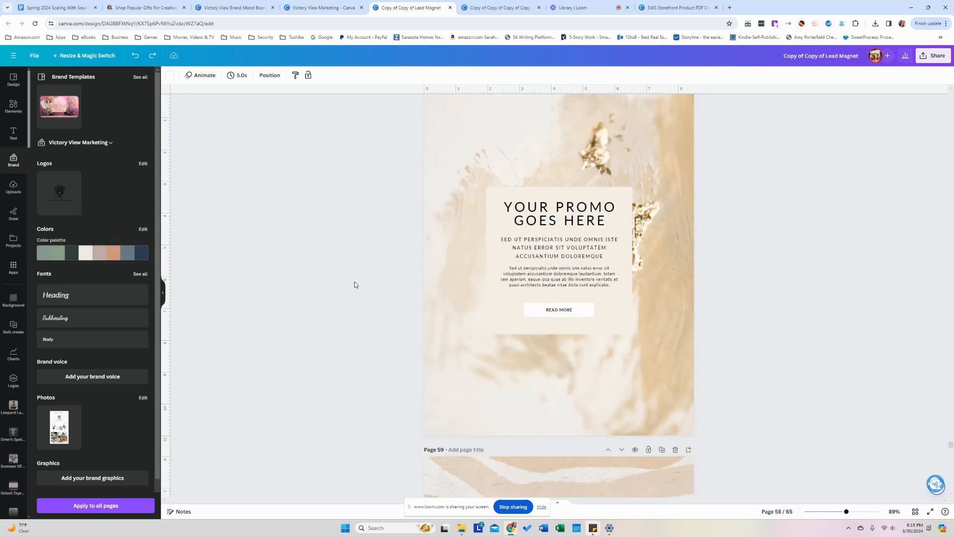
{"action": "scroll", "coordinate": [356, 285], "scroll_direction": "down", "scroll_amount": 5}
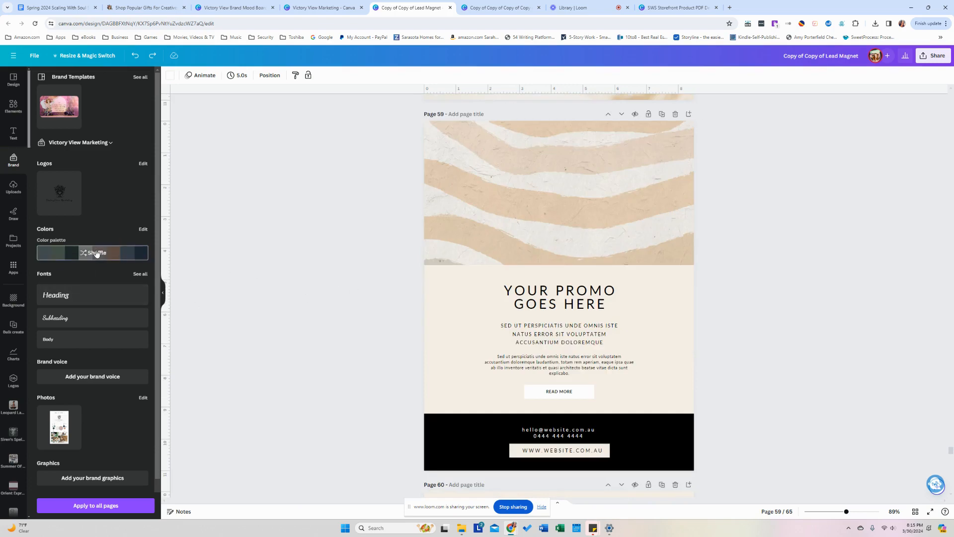
{"action": "left_click", "coordinate": [97, 254]}
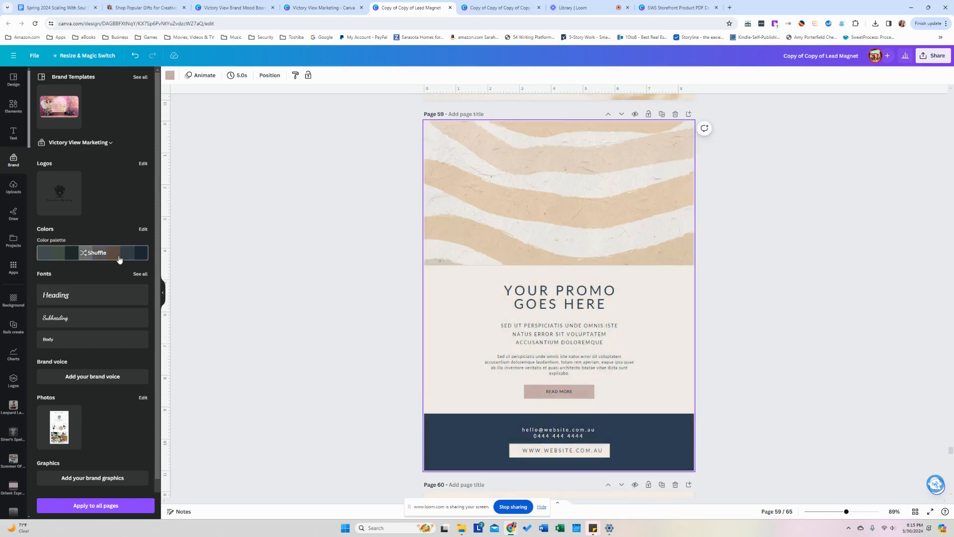
{"action": "scroll", "coordinate": [354, 326], "scroll_direction": "down", "scroll_amount": 7}
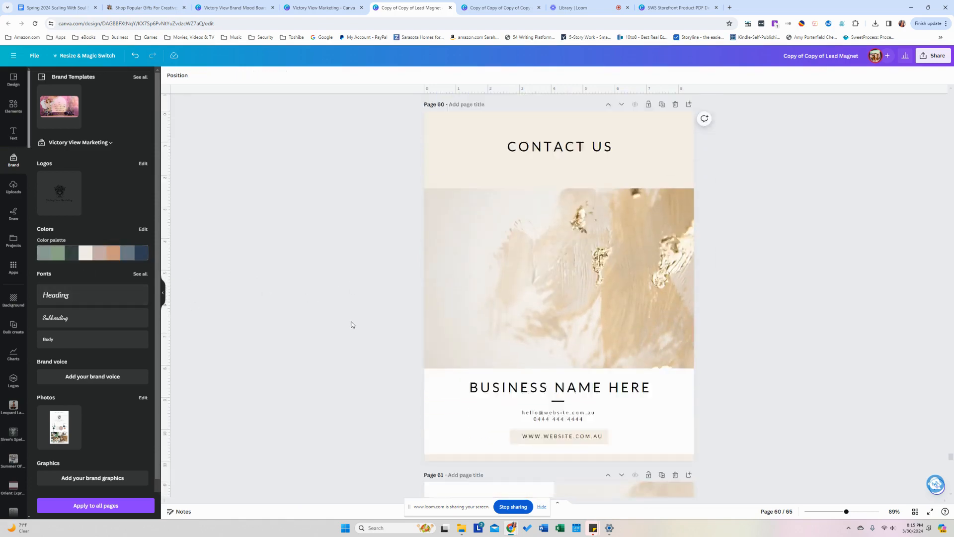
Switch to Grid view and scroll through the 65 page thumbnails.
{"action": "scroll", "coordinate": [352, 325], "scroll_direction": "down", "scroll_amount": 8}
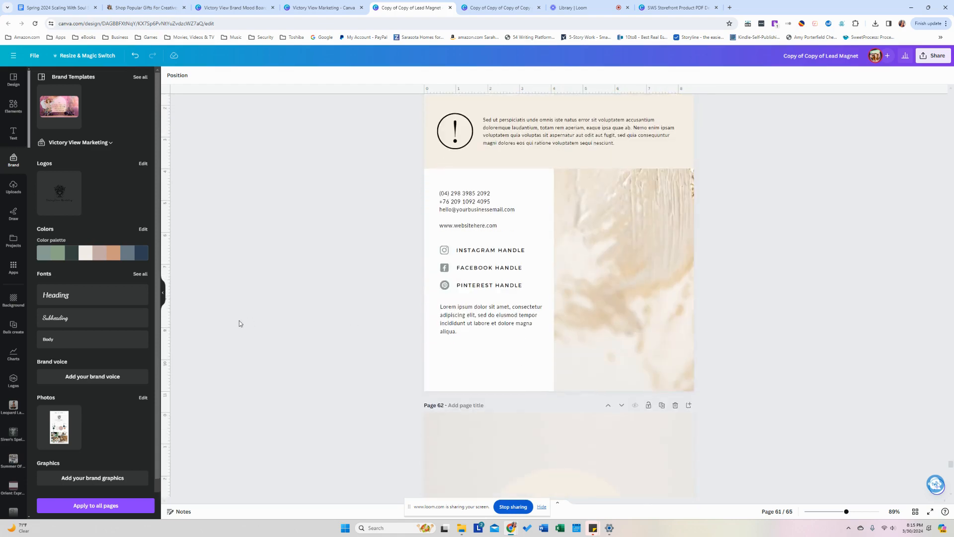
{"action": "scroll", "coordinate": [239, 321], "scroll_direction": "down", "scroll_amount": 6}
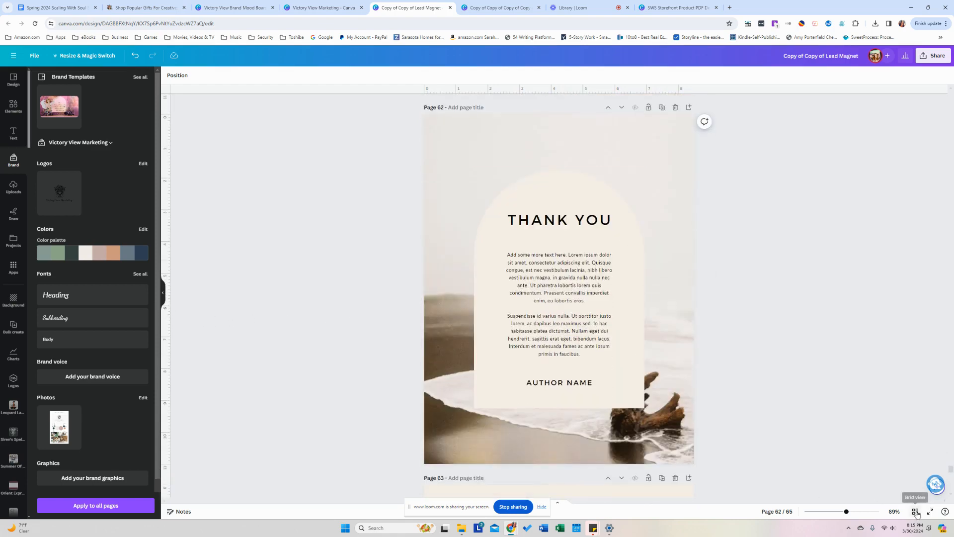
{"action": "left_click", "coordinate": [916, 512]}
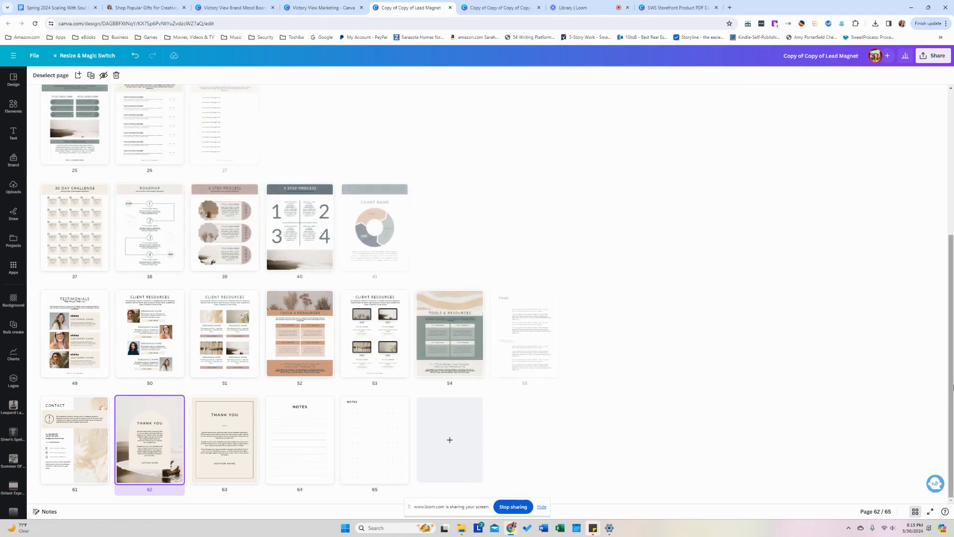
{"action": "scroll", "coordinate": [942, 358], "scroll_direction": "up", "scroll_amount": 2}
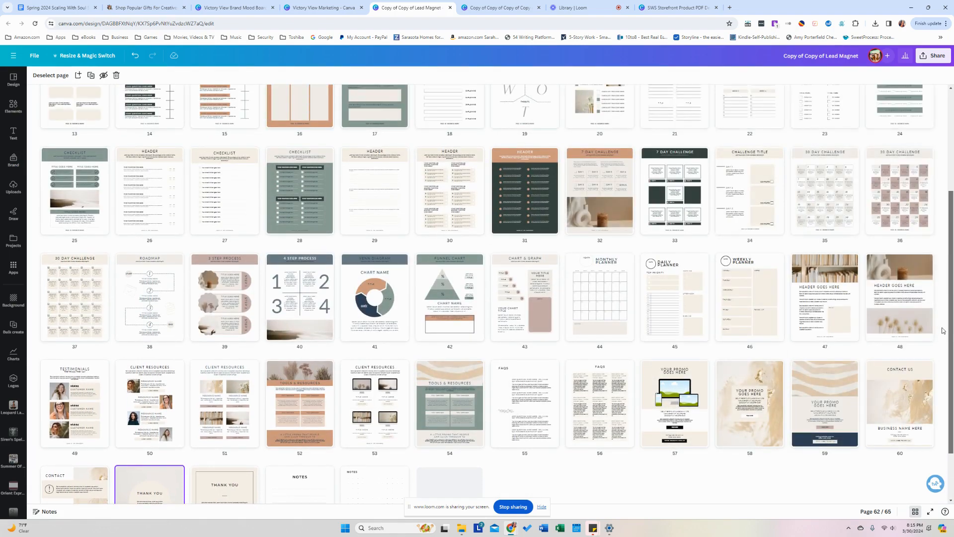
{"action": "scroll", "coordinate": [943, 330], "scroll_direction": "up", "scroll_amount": 4}
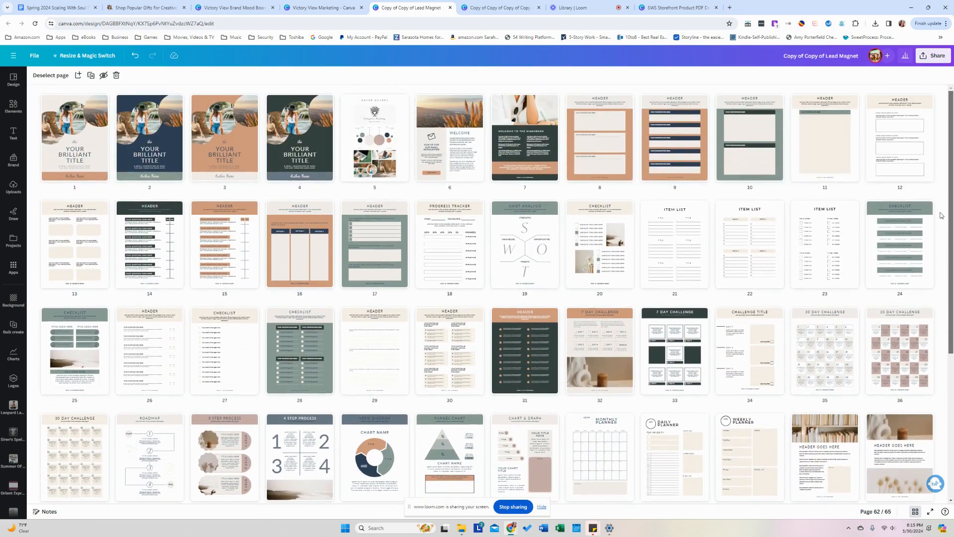
{"action": "scroll", "coordinate": [941, 227], "scroll_direction": "down", "scroll_amount": 5}
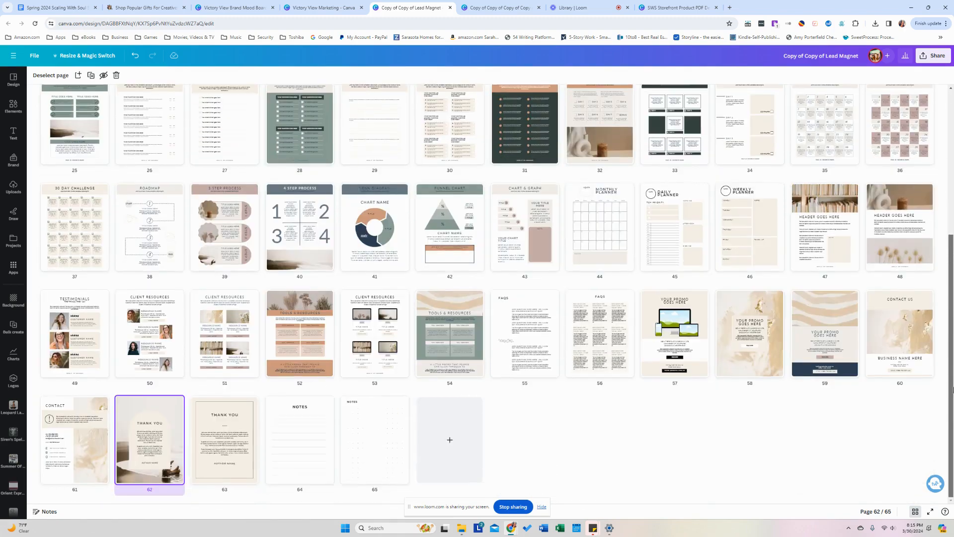
{"action": "left_click_drag", "start_coordinate": [953, 389], "coordinate": [953, 228]}
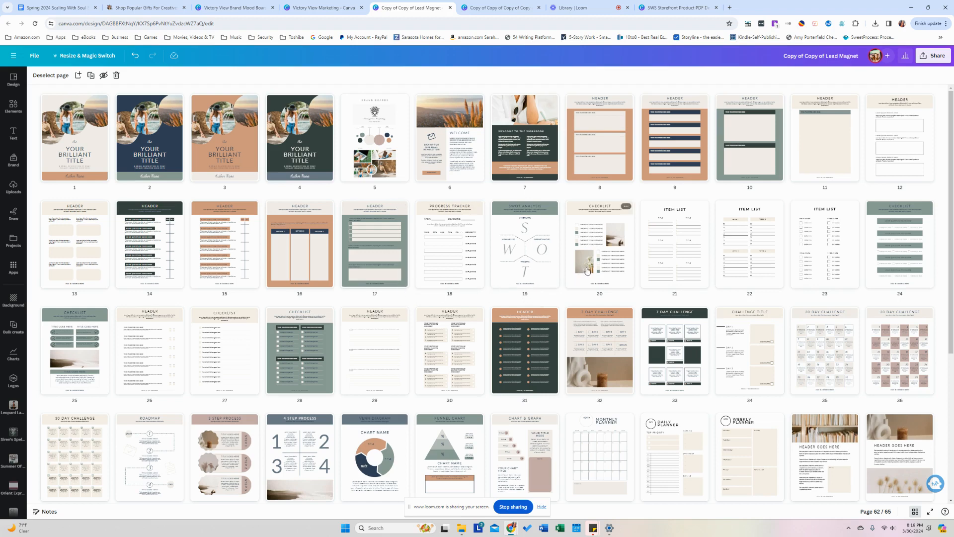
Replace the beach photo on page 20 with Outdoor Office brand photos.
{"action": "double_click", "coordinate": [612, 270]}
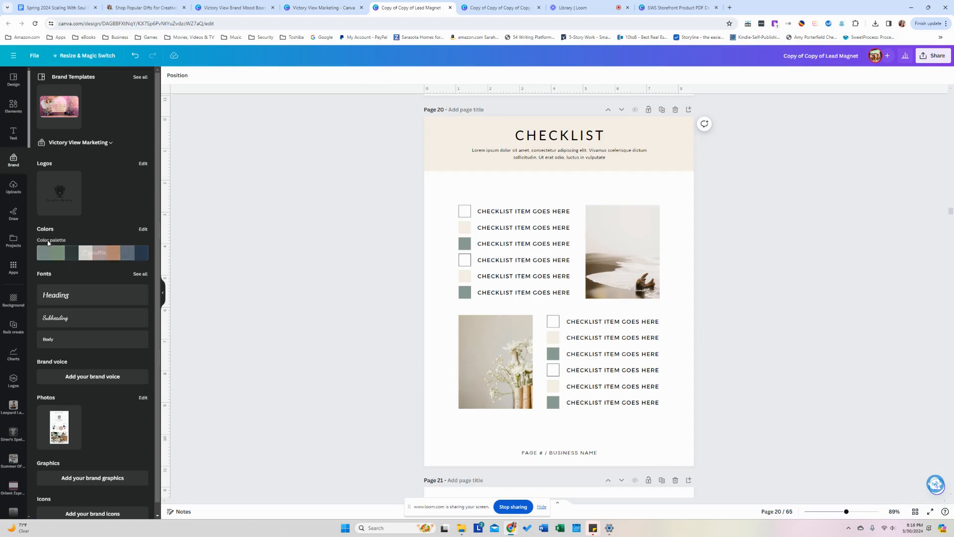
{"action": "left_click", "coordinate": [15, 243]}
{"action": "left_click_drag", "start_coordinate": [55, 157], "coordinate": [607, 288]}
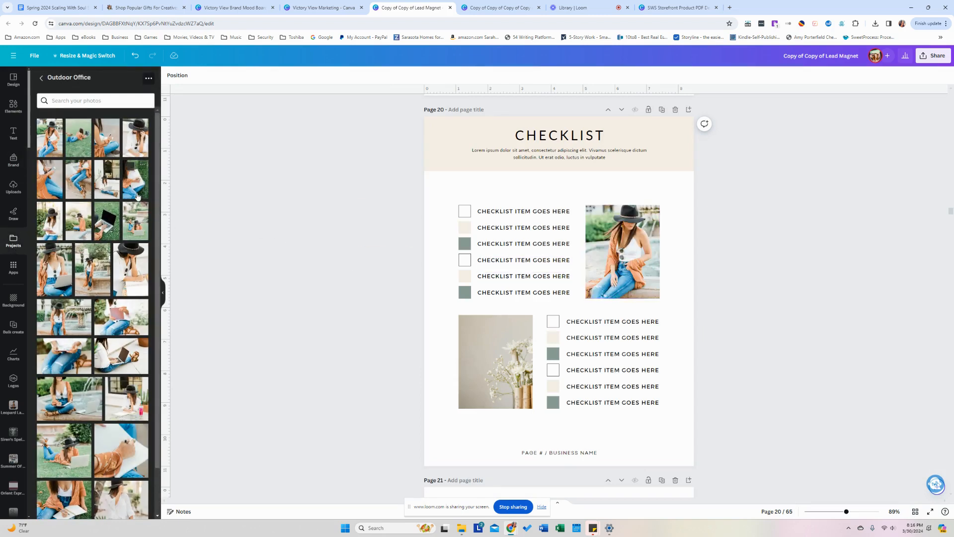
{"action": "left_click_drag", "start_coordinate": [138, 196], "coordinate": [497, 363]}
Put the fountain brand photo into the checklist page's beach frame.
{"action": "scroll", "coordinate": [372, 368], "scroll_direction": "down", "scroll_amount": 5}
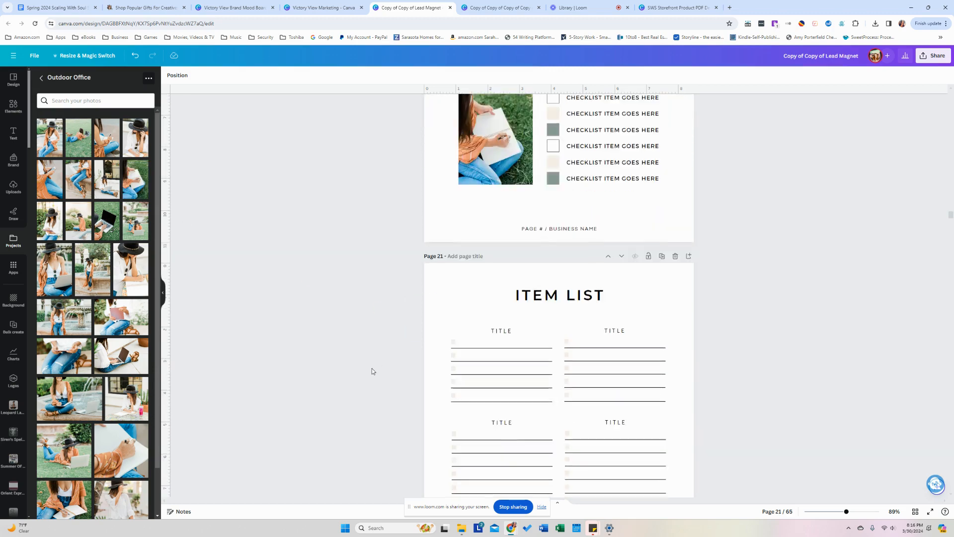
{"action": "scroll", "coordinate": [372, 371], "scroll_direction": "down", "scroll_amount": 12}
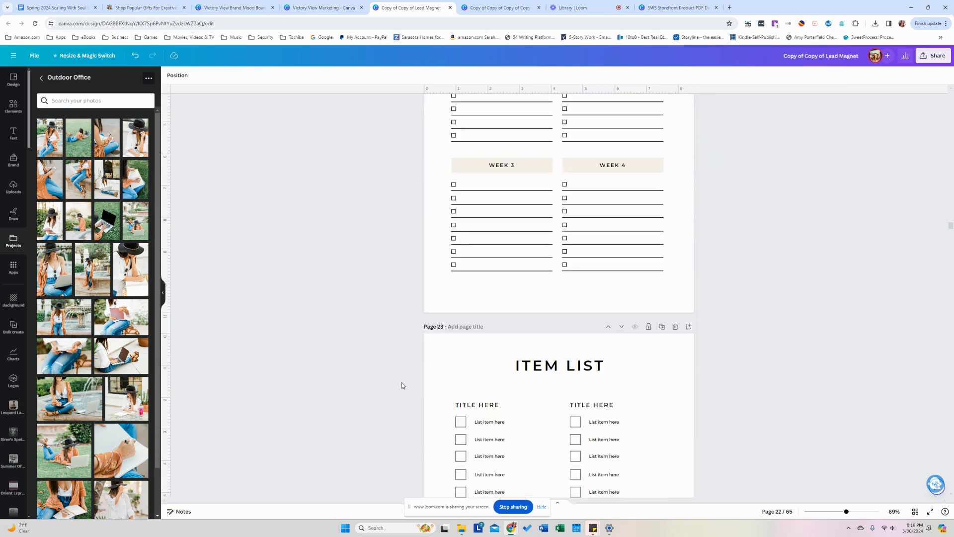
{"action": "scroll", "coordinate": [402, 385], "scroll_direction": "down", "scroll_amount": 2}
{"action": "left_click_drag", "start_coordinate": [952, 229], "coordinate": [952, 245]}
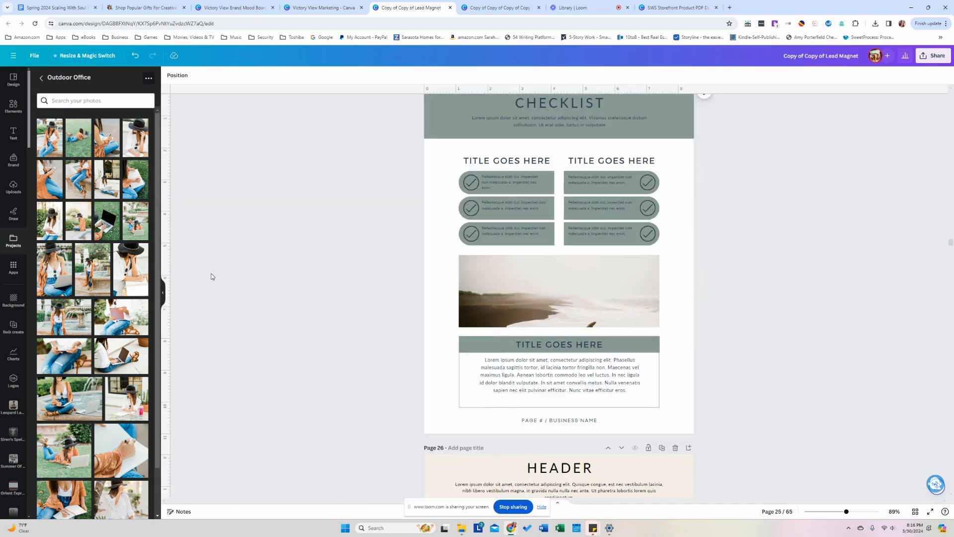
{"action": "left_click_drag", "start_coordinate": [121, 317], "coordinate": [494, 304]}
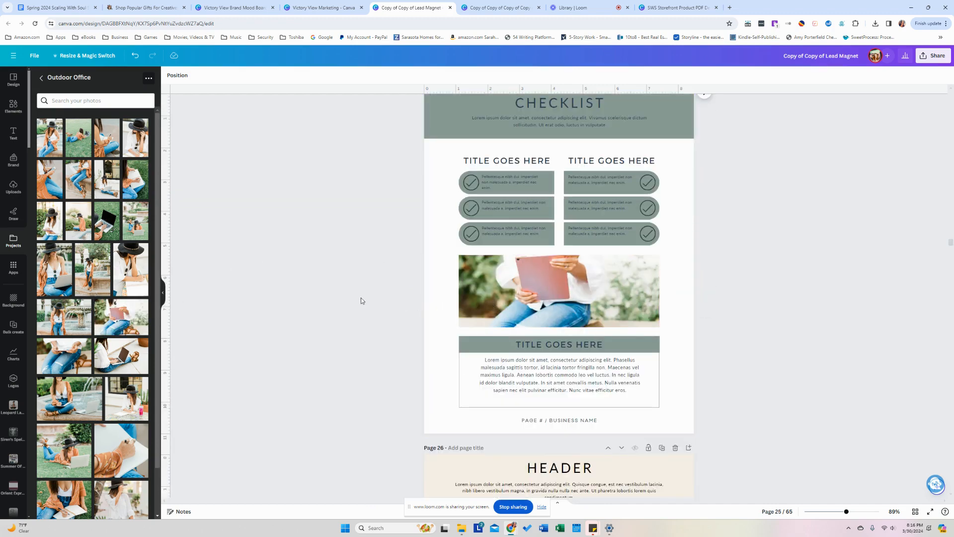
{"action": "left_click_drag", "start_coordinate": [75, 324], "coordinate": [493, 281]}
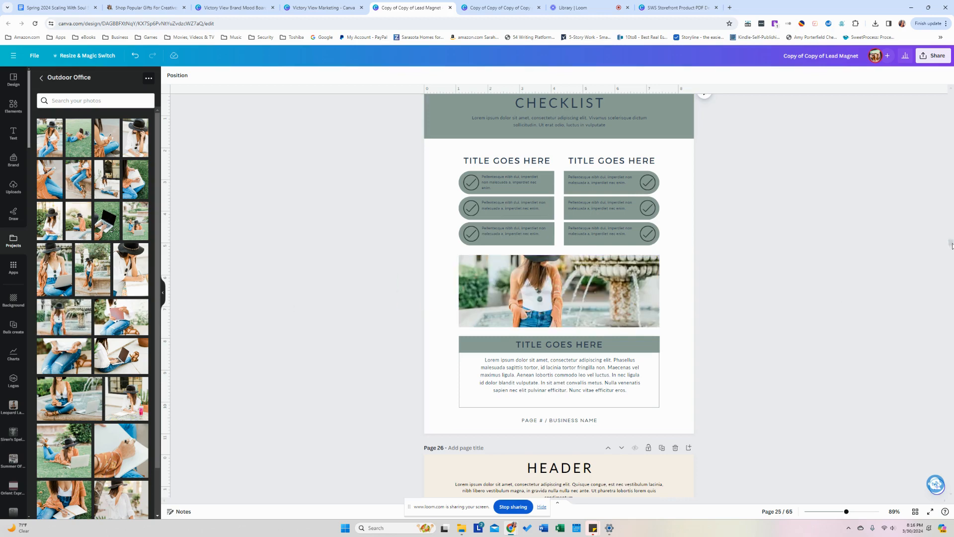
Replace the 7 Day Challenge vase and candle photo with the hand-writing brand photo.
{"action": "left_click_drag", "start_coordinate": [951, 245], "coordinate": [950, 291]}
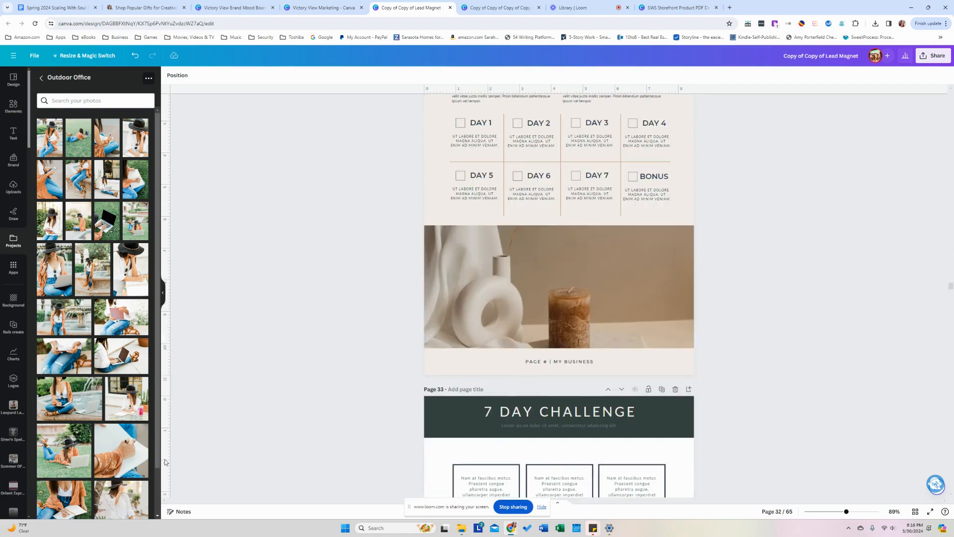
{"action": "left_click_drag", "start_coordinate": [134, 449], "coordinate": [527, 289]}
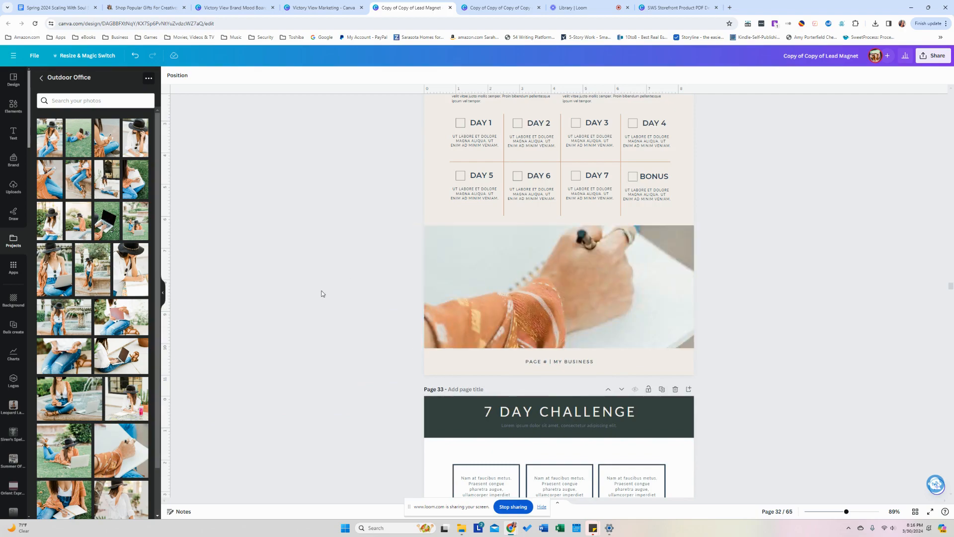
{"action": "scroll", "coordinate": [323, 294], "scroll_direction": "up", "scroll_amount": 4}
{"action": "scroll", "coordinate": [323, 294], "scroll_direction": "down", "scroll_amount": 3}
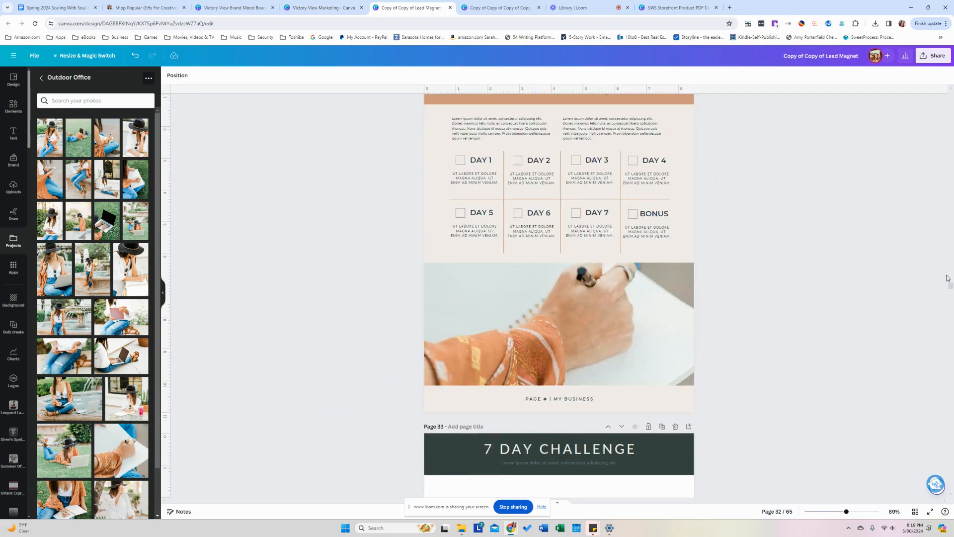
{"action": "left_click_drag", "start_coordinate": [950, 289], "coordinate": [948, 332]}
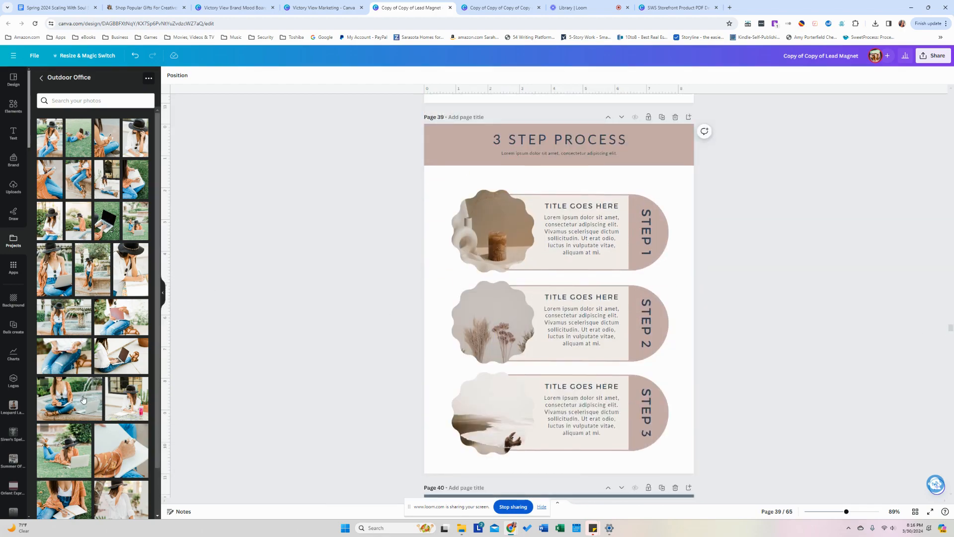
Place a brand photo in the Step 2 frame and shift it left within its crop.
{"action": "left_click_drag", "start_coordinate": [69, 392], "coordinate": [492, 323]}
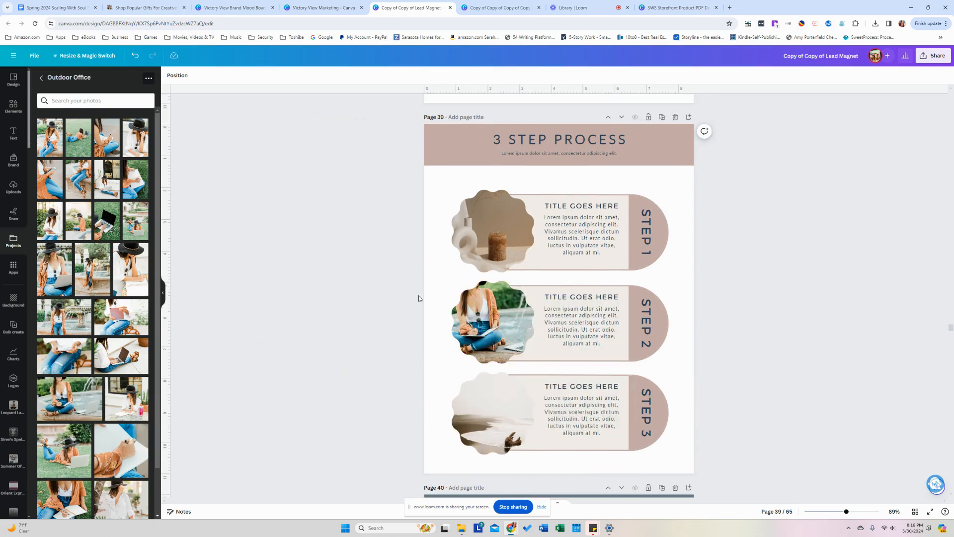
{"action": "double_click", "coordinate": [508, 324]}
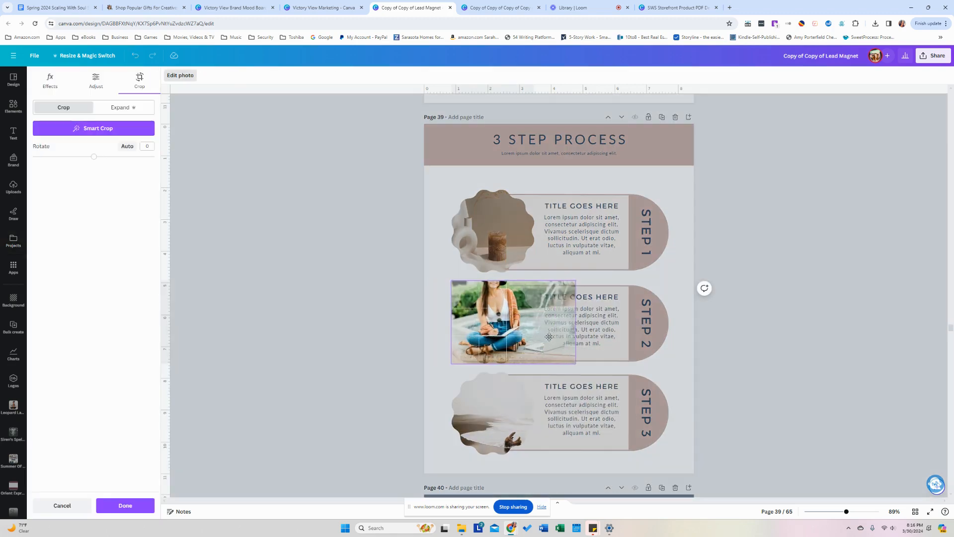
{"action": "left_click", "coordinate": [322, 342]}
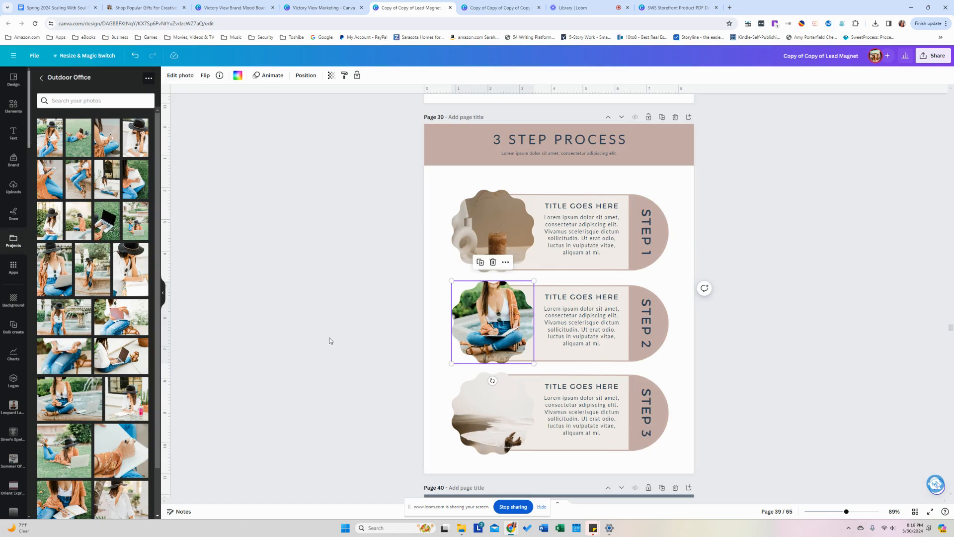
{"action": "double_click", "coordinate": [505, 322]}
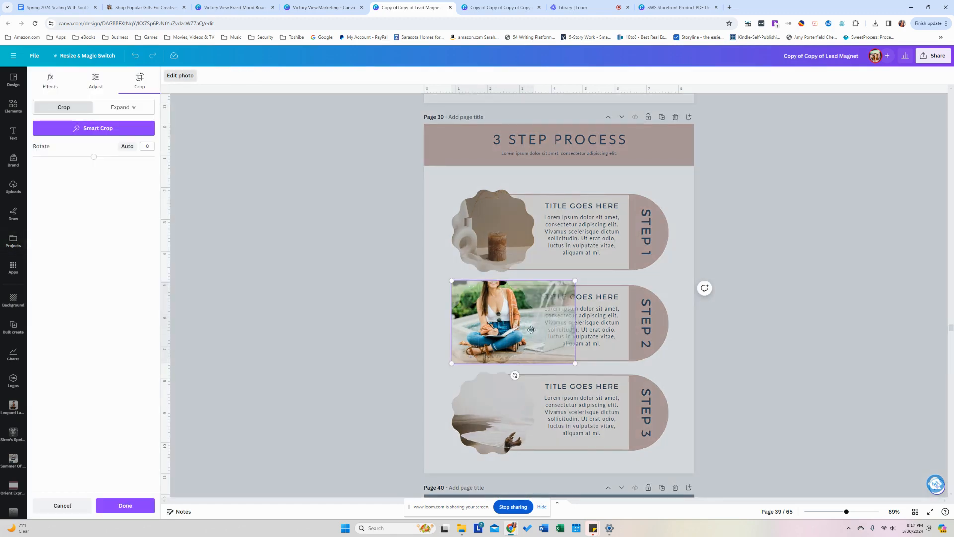
{"action": "mouse_move", "coordinate": [530, 327]}
{"action": "left_mouse_down"}
{"action": "mouse_move", "coordinate": [532, 317]}
{"action": "mouse_move", "coordinate": [519, 333]}
{"action": "left_mouse_up"}
{"action": "left_click", "coordinate": [345, 320]}
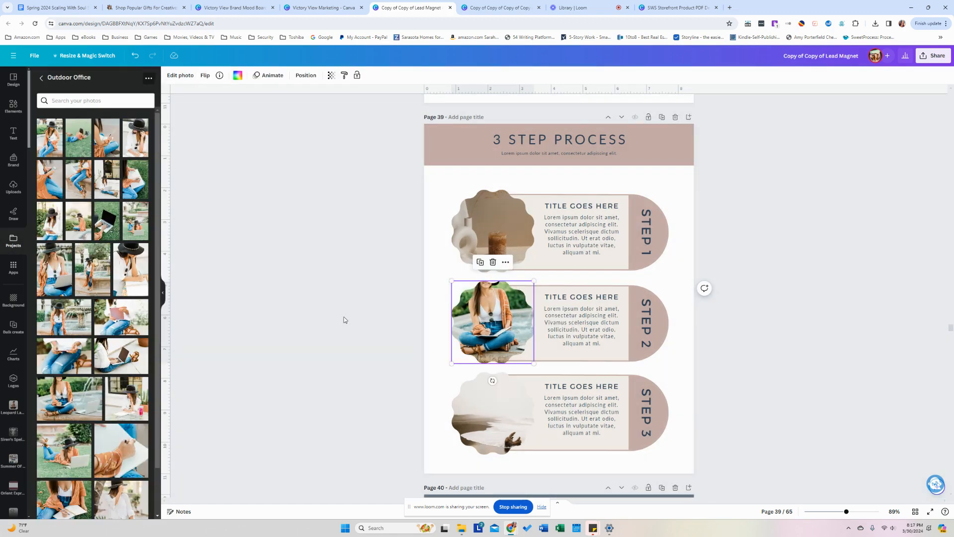
{"action": "left_click", "coordinate": [345, 320]}
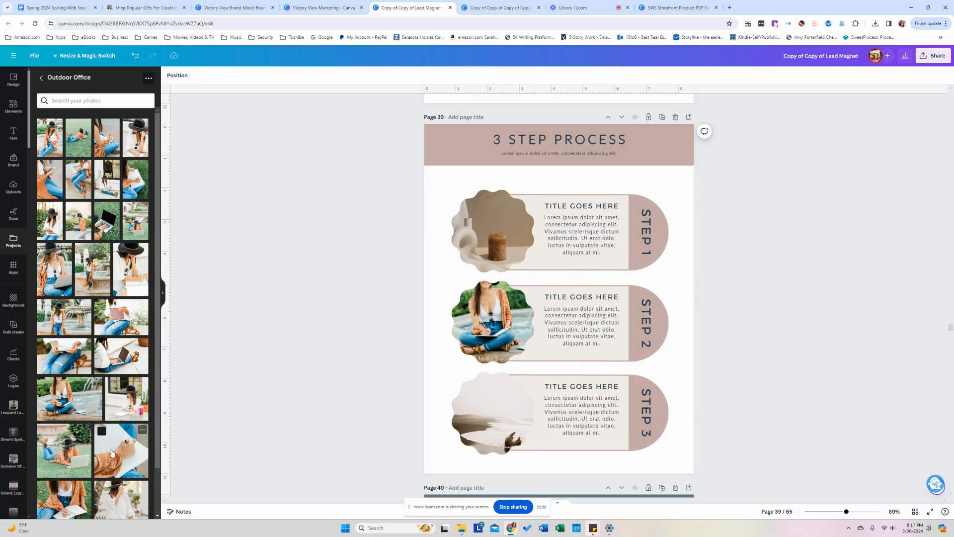
Swap the Step 1 candle photo for the hat photo and the Step 3 beach photo for the tablet photo.
{"action": "scroll", "coordinate": [130, 430], "scroll_direction": "down", "scroll_amount": 1}
{"action": "left_click_drag", "start_coordinate": [138, 453], "coordinate": [493, 231]}
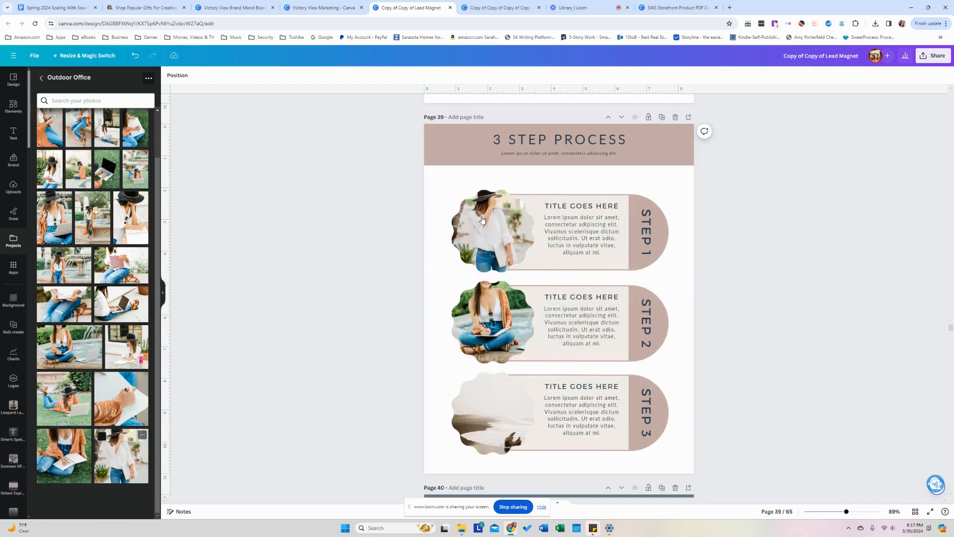
{"action": "left_click_drag", "start_coordinate": [123, 269], "coordinate": [463, 398]}
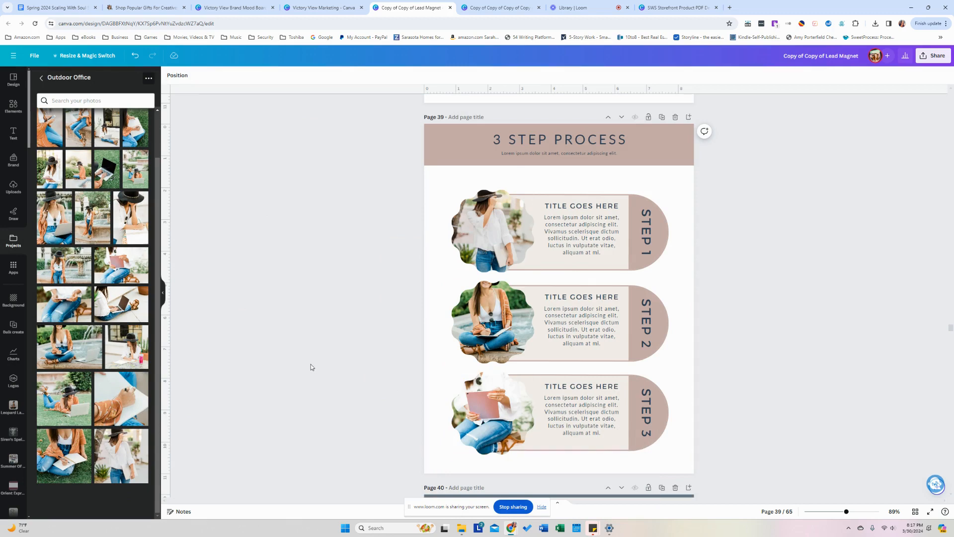
{"action": "scroll", "coordinate": [311, 367], "scroll_direction": "down", "scroll_amount": 6}
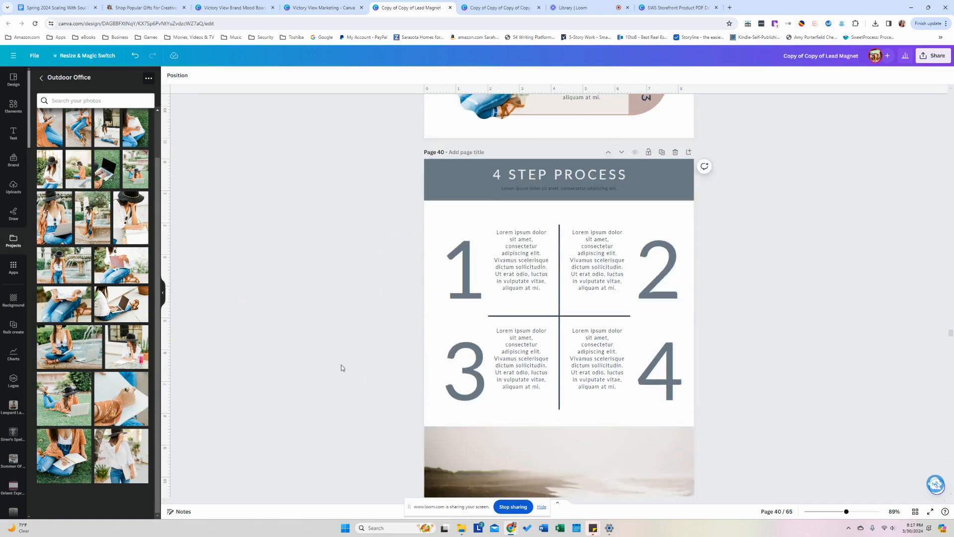
Put the sunglasses photo in page 40's bottom beach frame and move it down to show her hat.
{"action": "scroll", "coordinate": [397, 353], "scroll_direction": "down", "scroll_amount": 2}
{"action": "scroll", "coordinate": [138, 337], "scroll_direction": "up", "scroll_amount": 2}
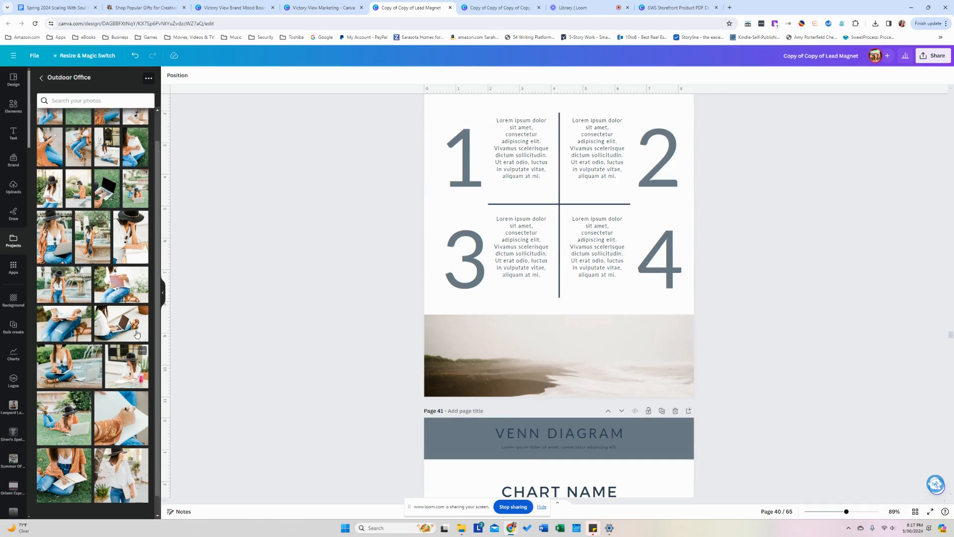
{"action": "left_click_drag", "start_coordinate": [130, 268], "coordinate": [555, 376]}
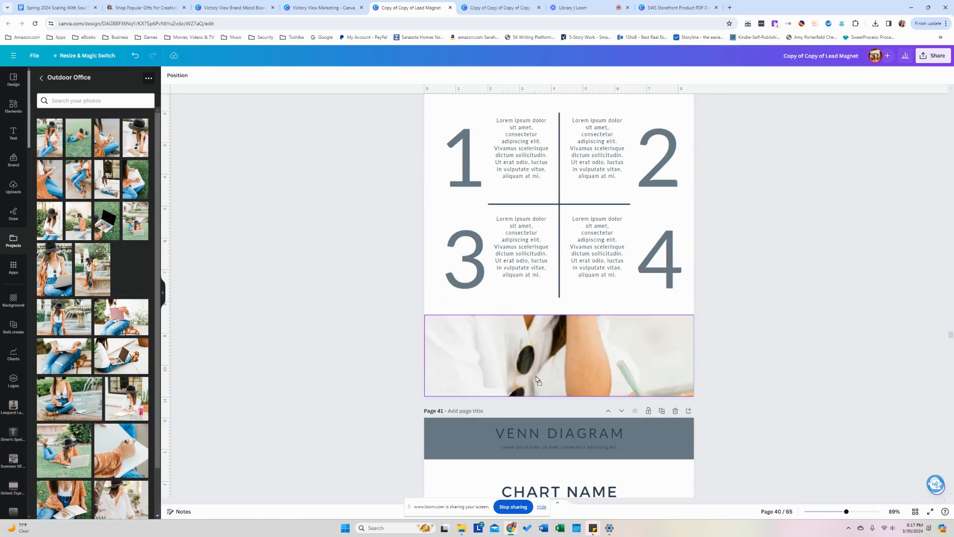
{"action": "double_click", "coordinate": [535, 375]}
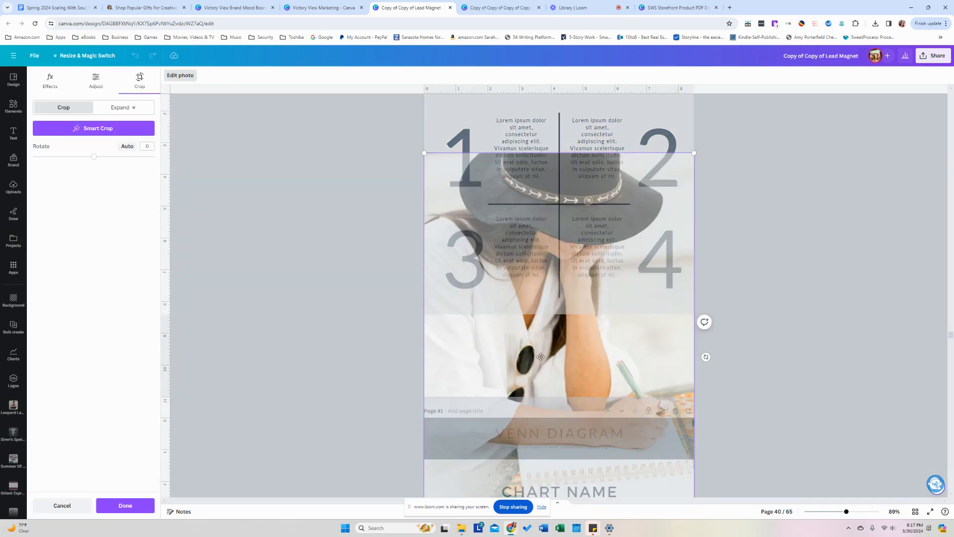
{"action": "left_click_drag", "start_coordinate": [541, 357], "coordinate": [562, 468]}
{"action": "left_click", "coordinate": [323, 413]}
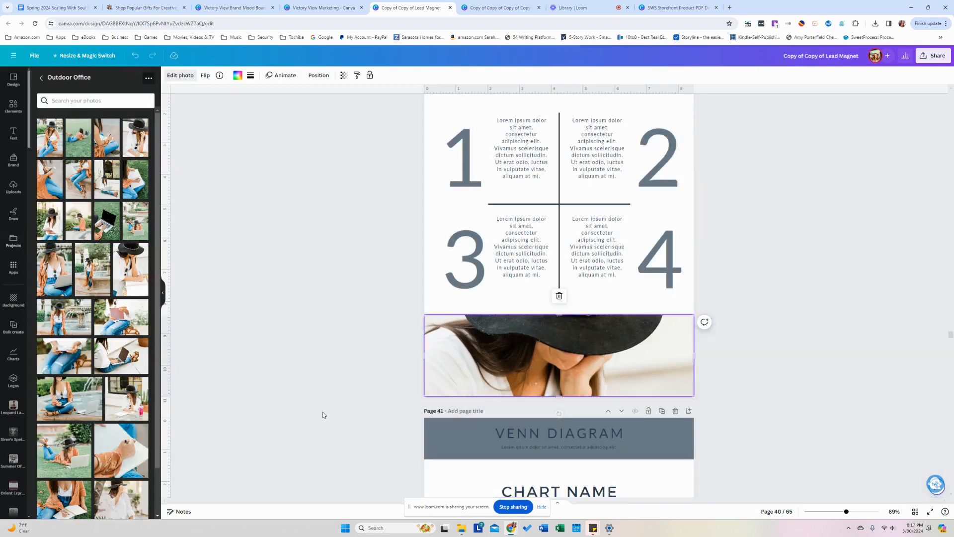
{"action": "scroll", "coordinate": [326, 406], "scroll_direction": "down", "scroll_amount": 5}
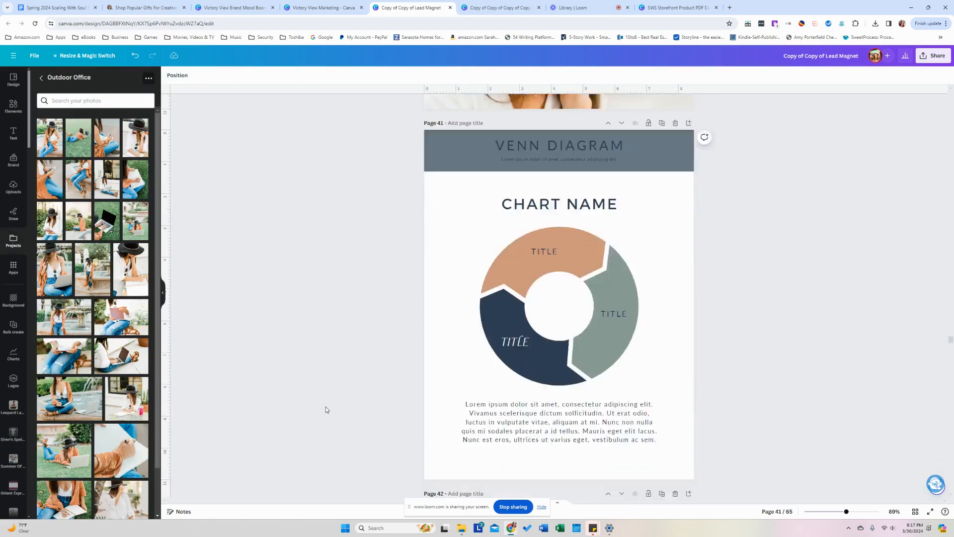
{"action": "scroll", "coordinate": [326, 406], "scroll_direction": "down", "scroll_amount": 10}
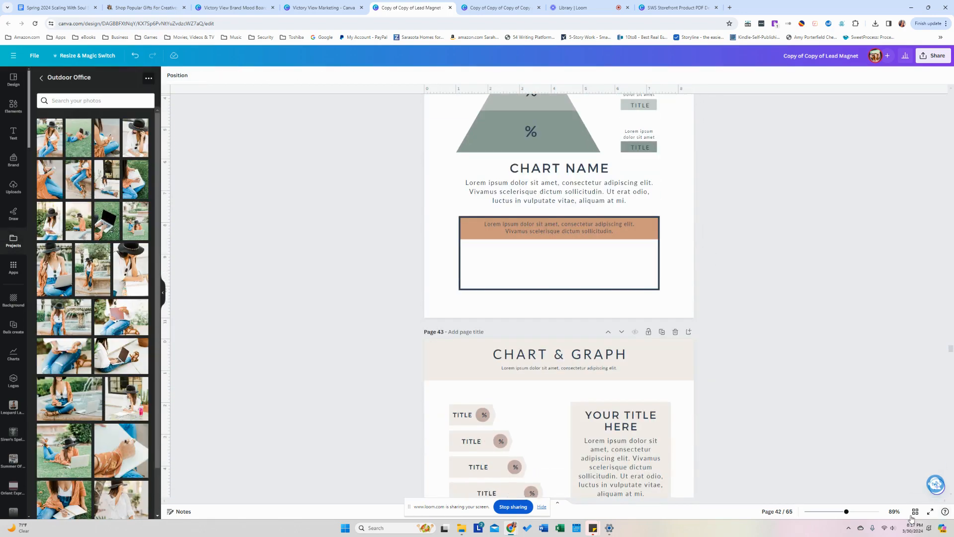
{"action": "left_click", "coordinate": [914, 514]}
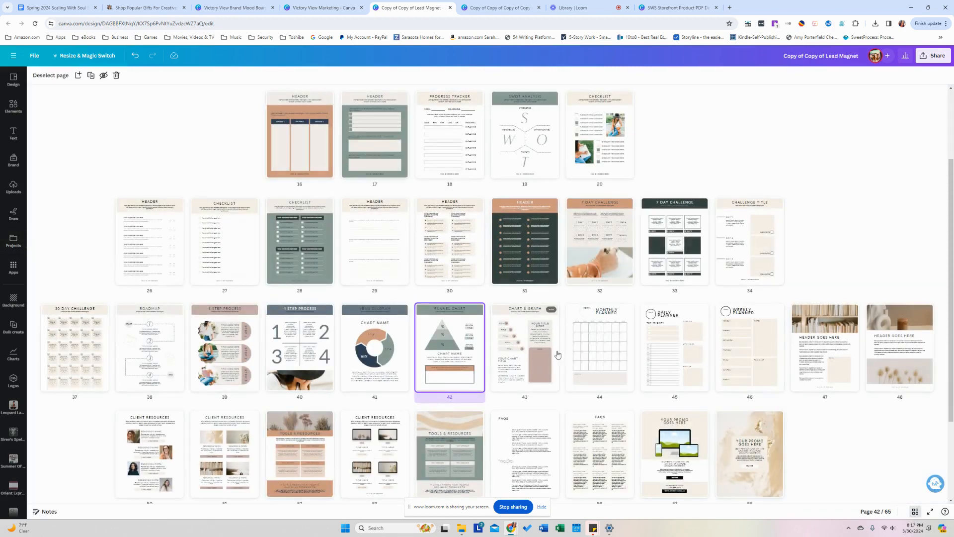
Replace page 47's bookshelf photo with a woman-in-hat photo.
{"action": "double_click", "coordinate": [835, 354]}
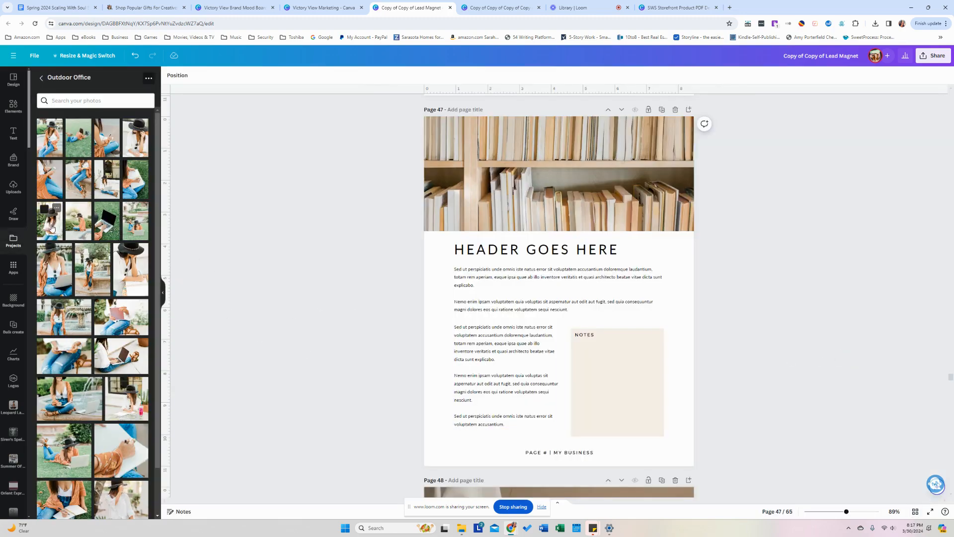
{"action": "left_click_drag", "start_coordinate": [49, 214], "coordinate": [557, 188]}
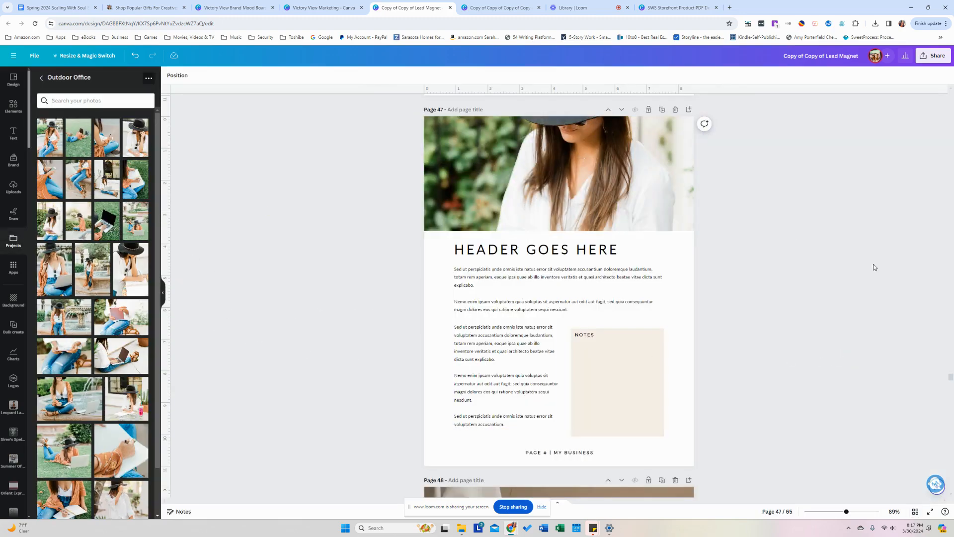
{"action": "scroll", "coordinate": [851, 360], "scroll_direction": "down", "scroll_amount": 5}
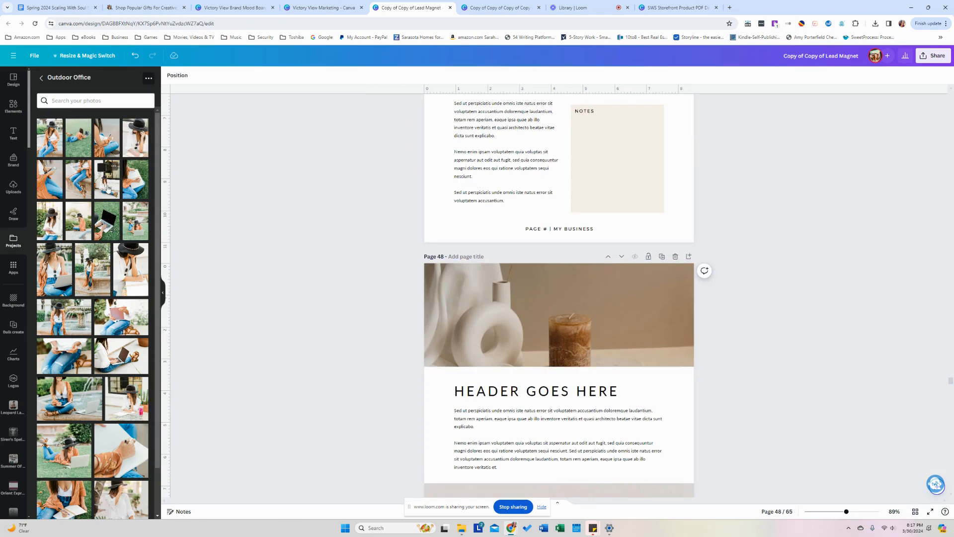
Try the hat photo, then the lying-on-grass photo, in page 48's frame, reframing each.
{"action": "left_click_drag", "start_coordinate": [108, 188], "coordinate": [523, 330]}
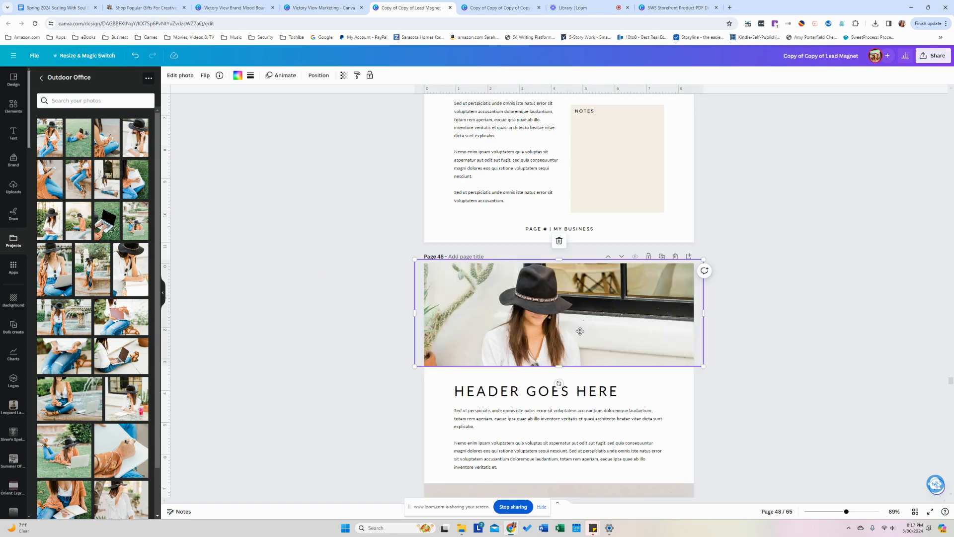
{"action": "double_click", "coordinate": [580, 331]}
{"action": "left_click_drag", "start_coordinate": [597, 323], "coordinate": [593, 245]}
{"action": "left_click", "coordinate": [286, 246]}
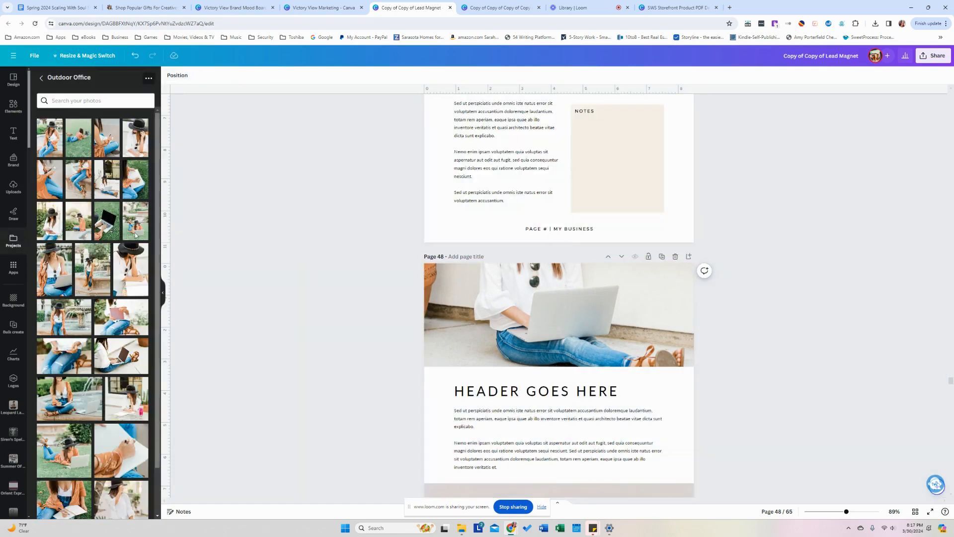
{"action": "left_click_drag", "start_coordinate": [134, 220], "coordinate": [462, 286]}
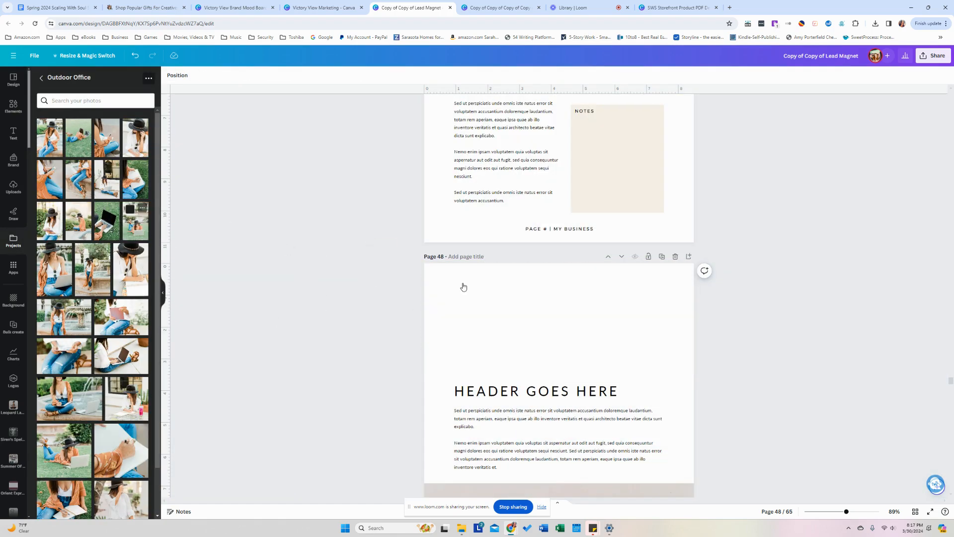
{"action": "double_click", "coordinate": [483, 321]}
{"action": "left_click_drag", "start_coordinate": [484, 321], "coordinate": [487, 271]}
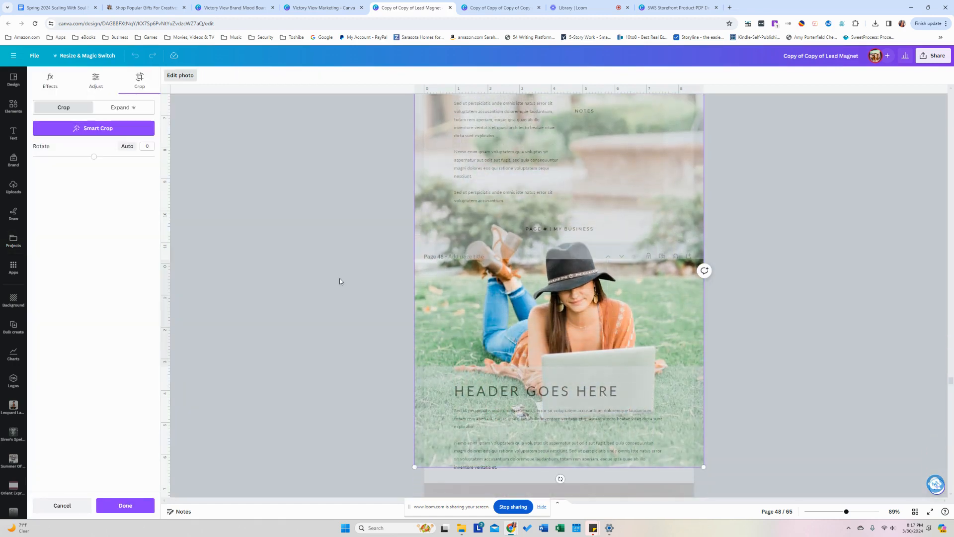
{"action": "left_click", "coordinate": [340, 282]}
Fill page 48's lower flowers frame with the notebook-writing photo after trying the laptop photo.
{"action": "scroll", "coordinate": [343, 312], "scroll_direction": "down", "scroll_amount": 3}
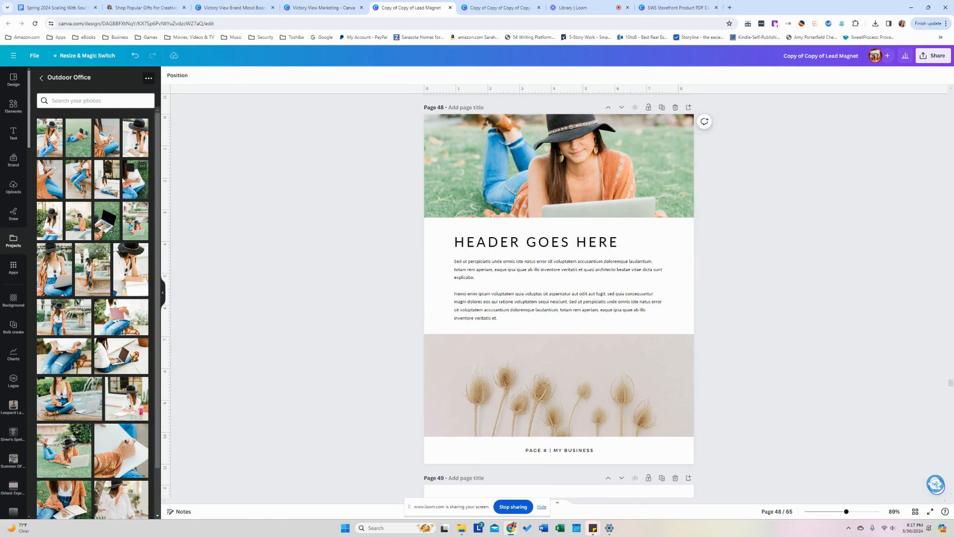
{"action": "left_click_drag", "start_coordinate": [126, 181], "coordinate": [99, 174]}
{"action": "left_click_drag", "start_coordinate": [106, 218], "coordinate": [497, 374]}
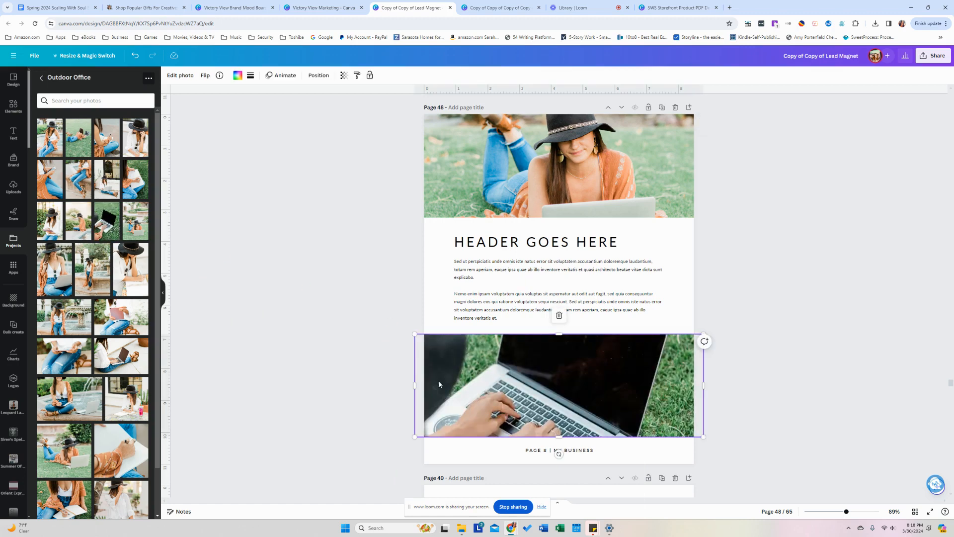
{"action": "left_click", "coordinate": [189, 324]}
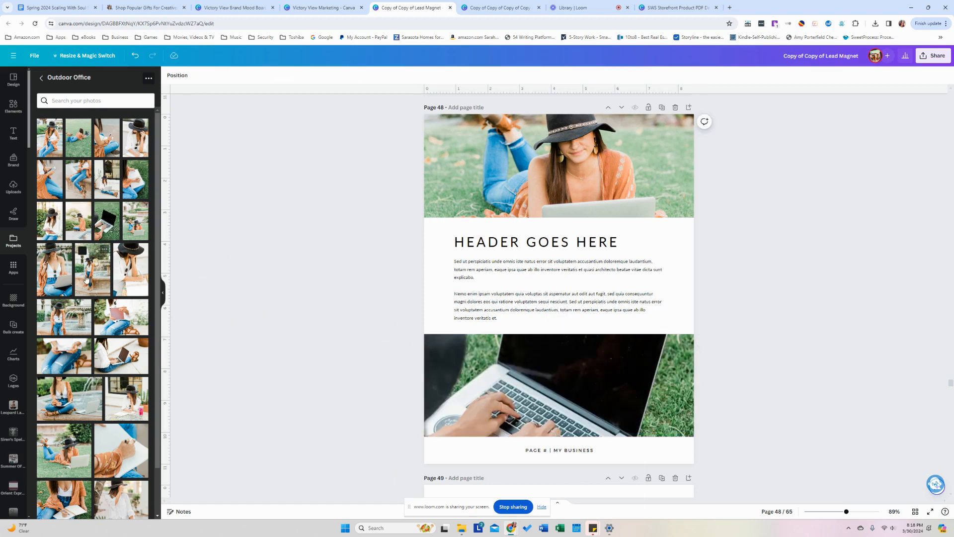
{"action": "left_click_drag", "start_coordinate": [148, 172], "coordinate": [531, 384]}
Set page 48's HEADER GOES HERE heading in Dancing Script and turn off all caps.
{"action": "scroll", "coordinate": [756, 398], "scroll_direction": "down", "scroll_amount": 1}
{"action": "left_click", "coordinate": [537, 205]}
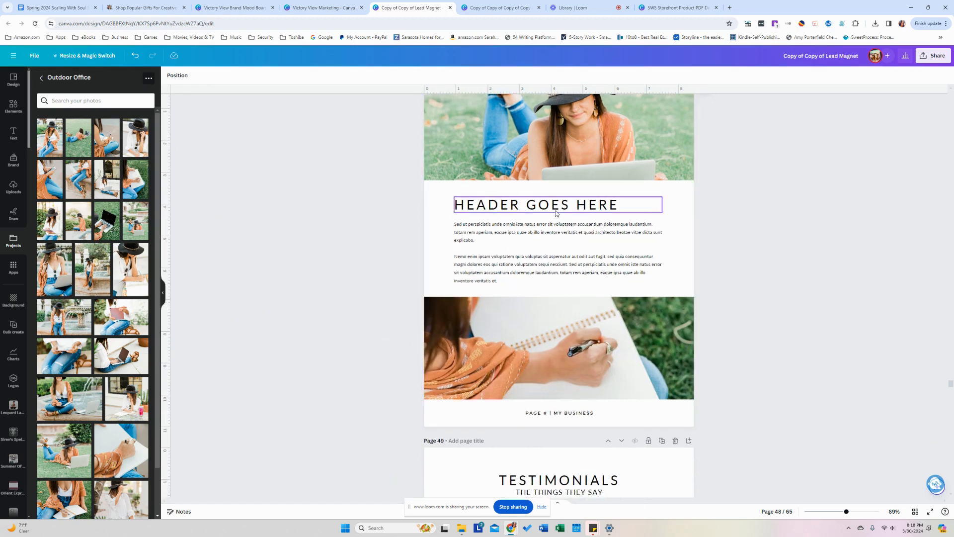
{"action": "left_click", "coordinate": [195, 75]}
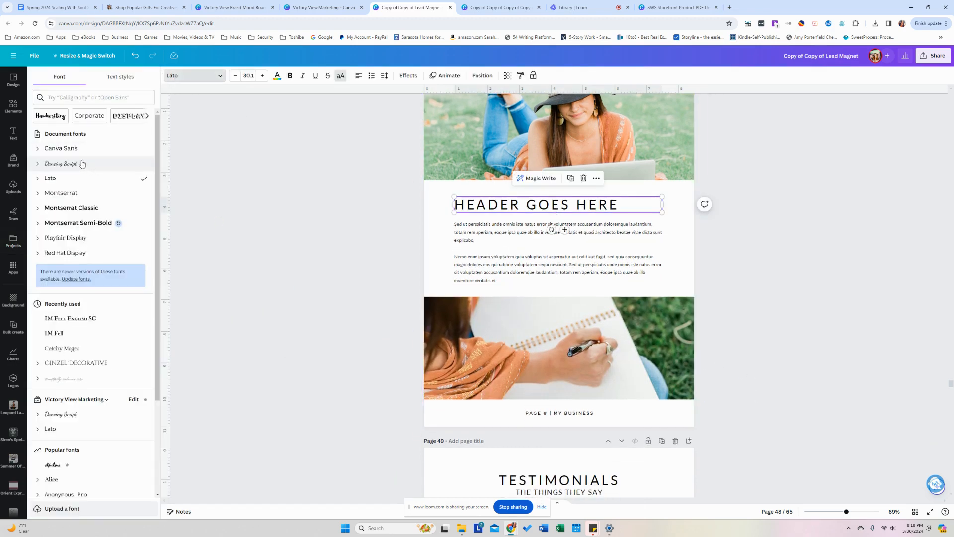
{"action": "left_click", "coordinate": [81, 164]}
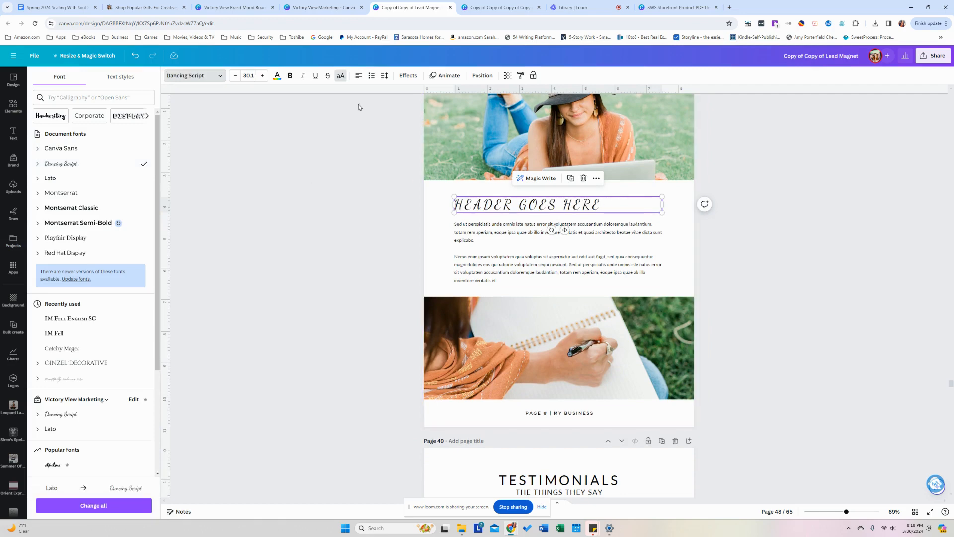
{"action": "left_click", "coordinate": [340, 78]}
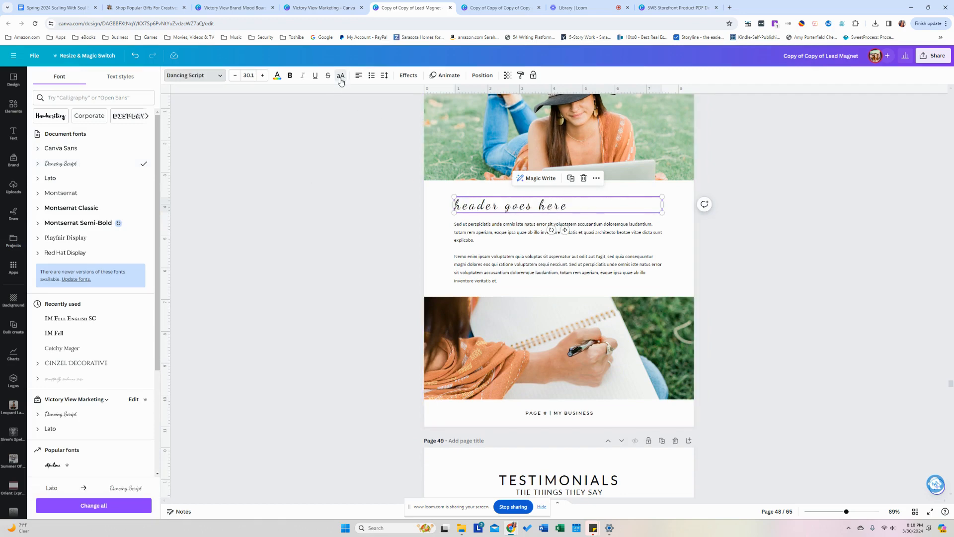
Retype the capital letters so the heading reads 'Header Goes Here'.
{"action": "left_click", "coordinate": [404, 188]}
{"action": "double_click", "coordinate": [465, 206]}
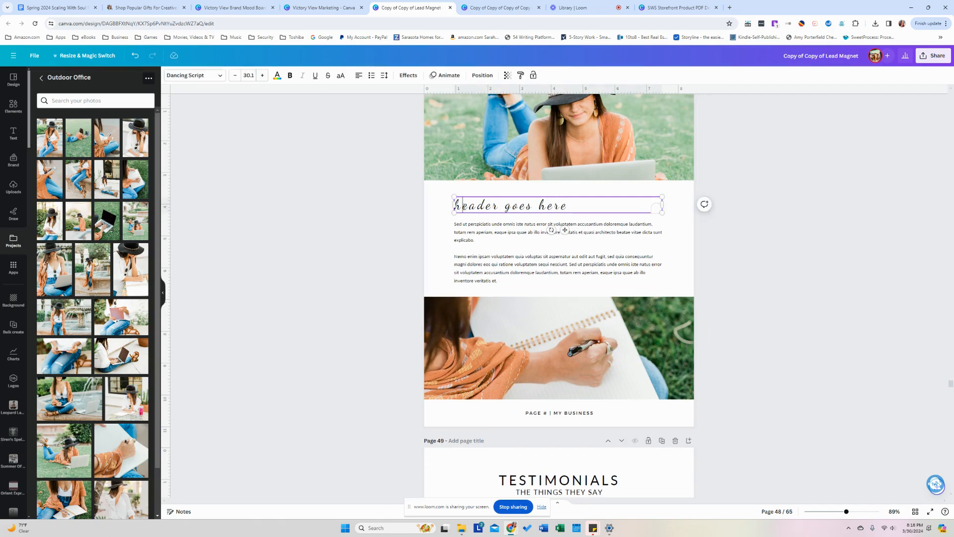
{"action": "key", "text": "BackSpace"}
{"action": "type", "text": "H"}
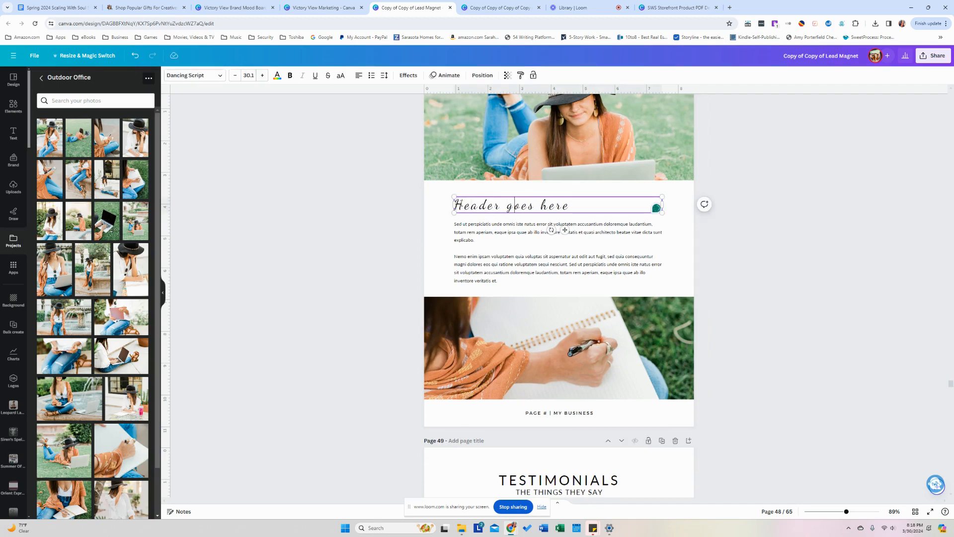
{"action": "key", "text": "BackSpace"}
{"action": "type", "text": "Goes H"}
{"action": "left_click", "coordinate": [324, 219]}
{"action": "scroll", "coordinate": [330, 221], "scroll_direction": "down", "scroll_amount": 5}
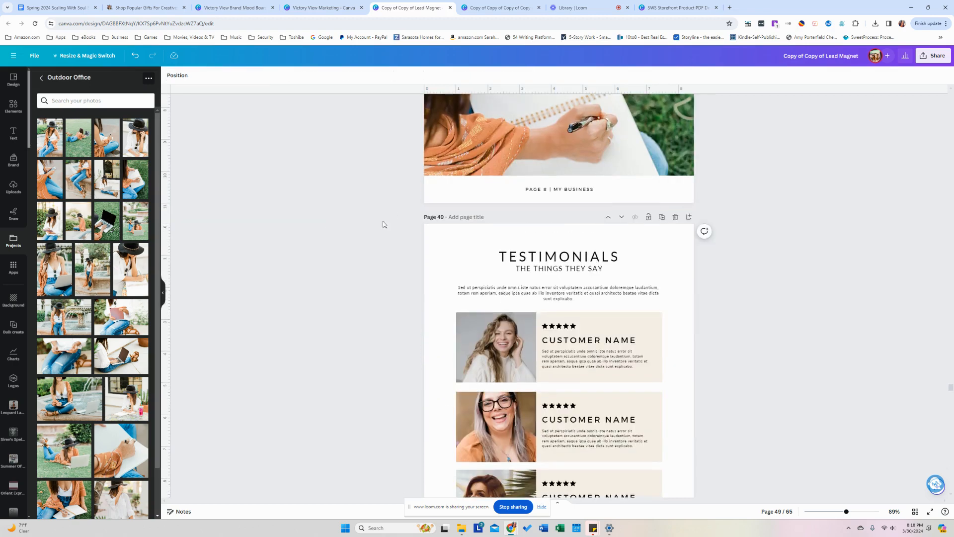
Apply Dancing Script to the THE THINGS THEY SAY subtitle.
{"action": "left_click", "coordinate": [557, 257]}
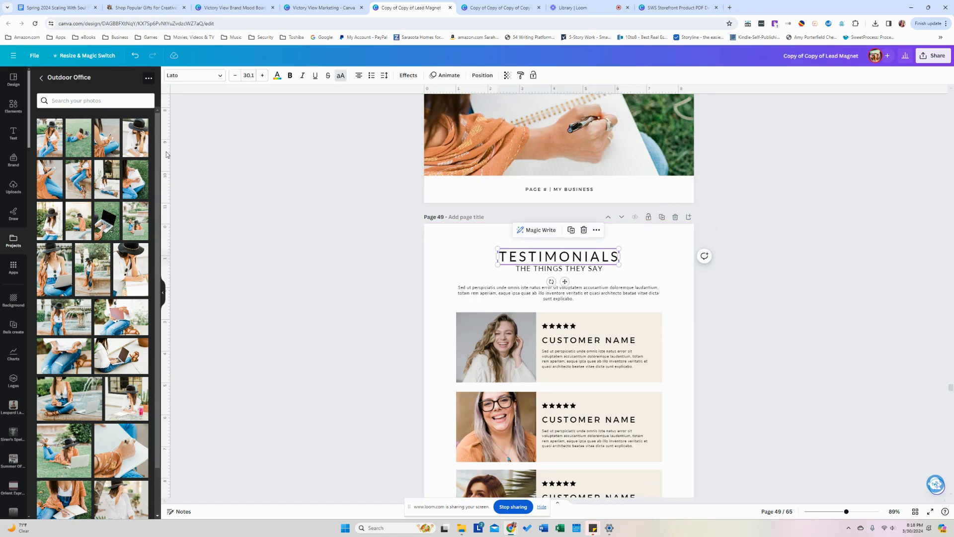
{"action": "left_click", "coordinate": [216, 78]}
{"action": "left_click", "coordinate": [518, 269]}
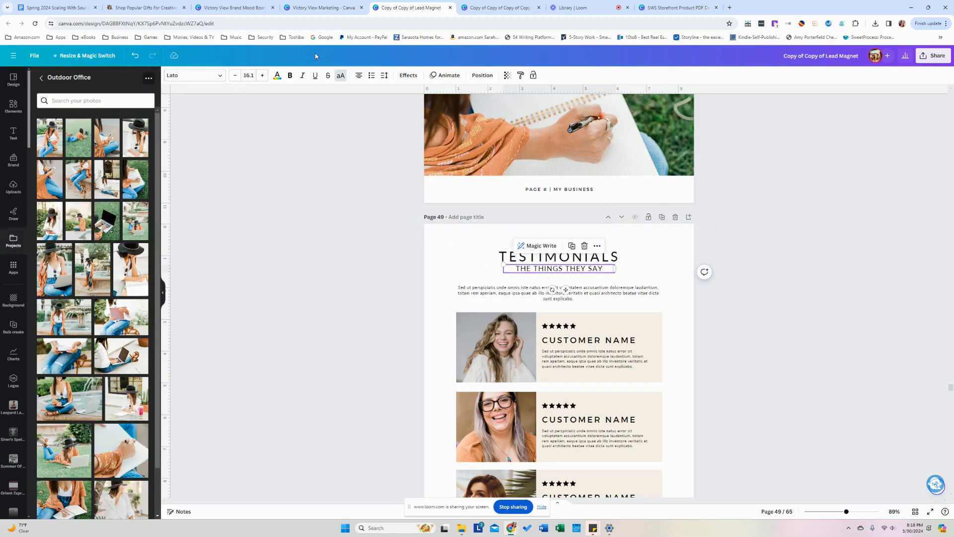
{"action": "left_click", "coordinate": [224, 78]}
{"action": "left_click", "coordinate": [225, 80]}
{"action": "left_click", "coordinate": [224, 80]}
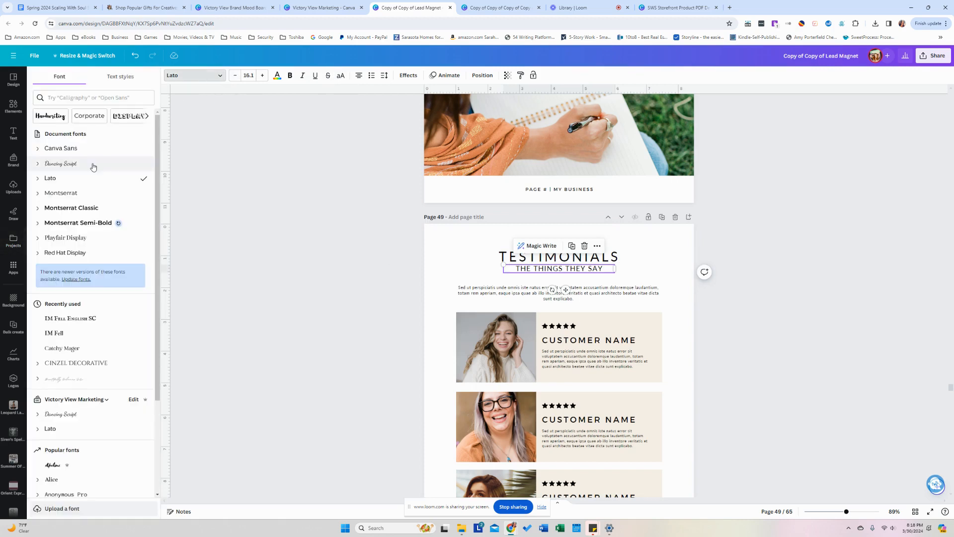
{"action": "left_click", "coordinate": [85, 164]}
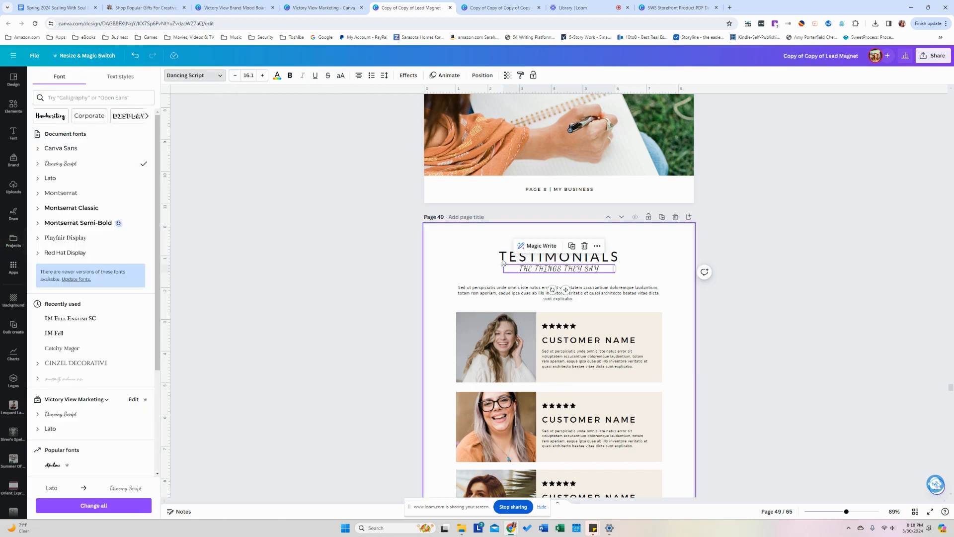
Retype the subtitle as 'The Things They Say'.
{"action": "triple_click", "coordinate": [567, 269]}
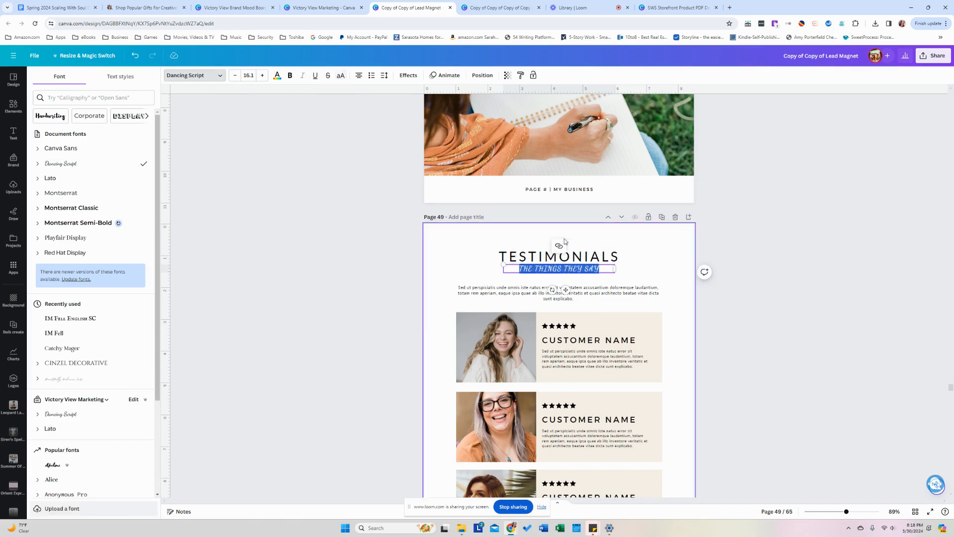
{"action": "left_click", "coordinate": [595, 269]}
{"action": "triple_click", "coordinate": [598, 269]}
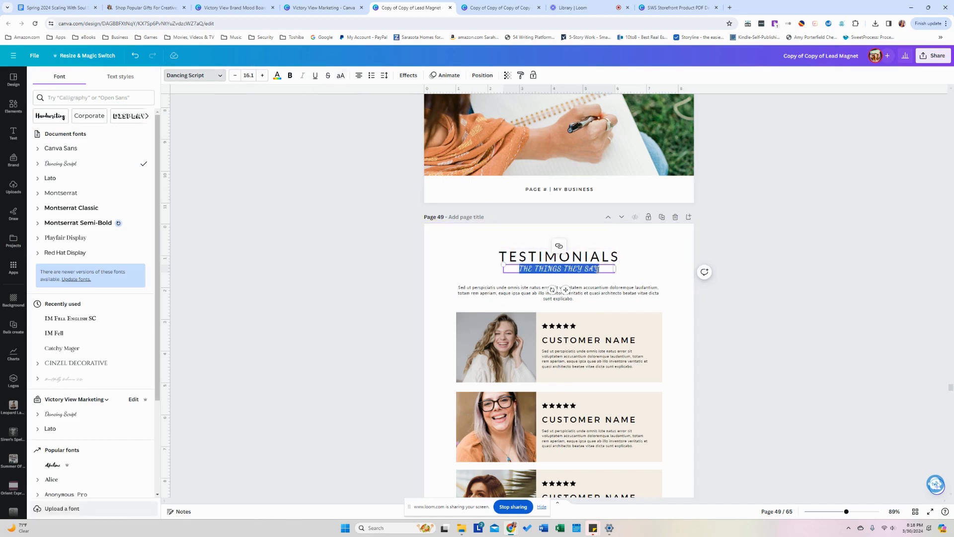
{"action": "type", "text": "The Thing"}
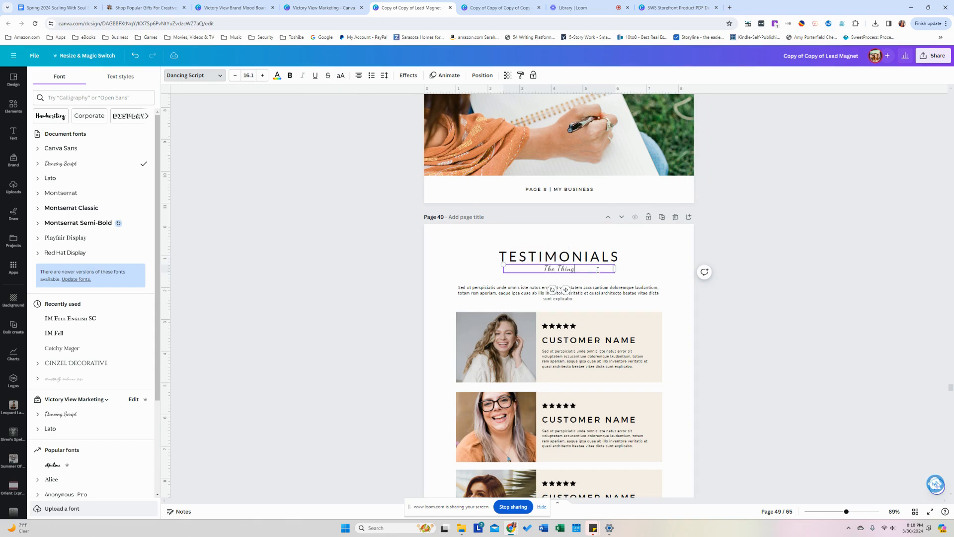
{"action": "type", "text": "s They Say"}
{"action": "left_click", "coordinate": [748, 238]}
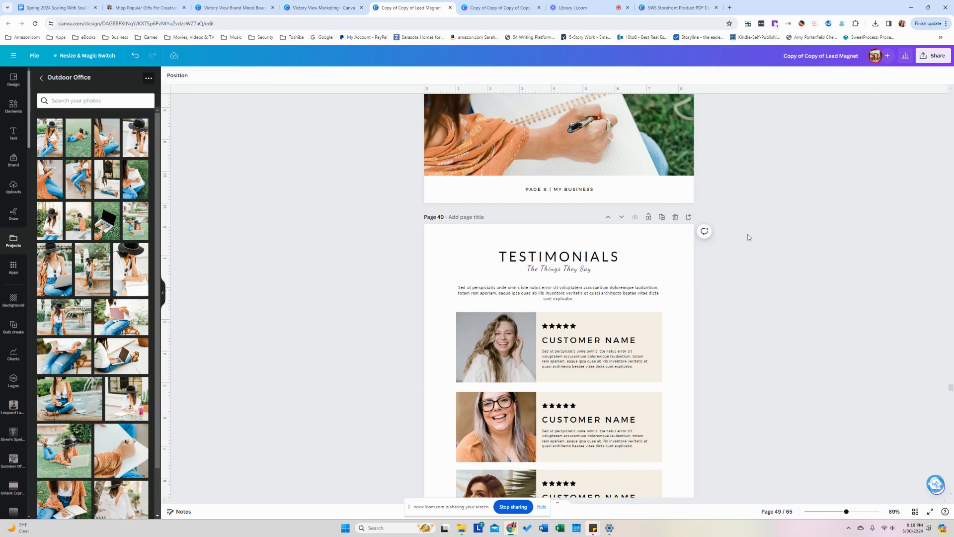
{"action": "scroll", "coordinate": [749, 238], "scroll_direction": "down", "scroll_amount": 3}
{"action": "scroll", "coordinate": [749, 237], "scroll_direction": "down", "scroll_amount": 5}
{"action": "left_click", "coordinate": [641, 248]}
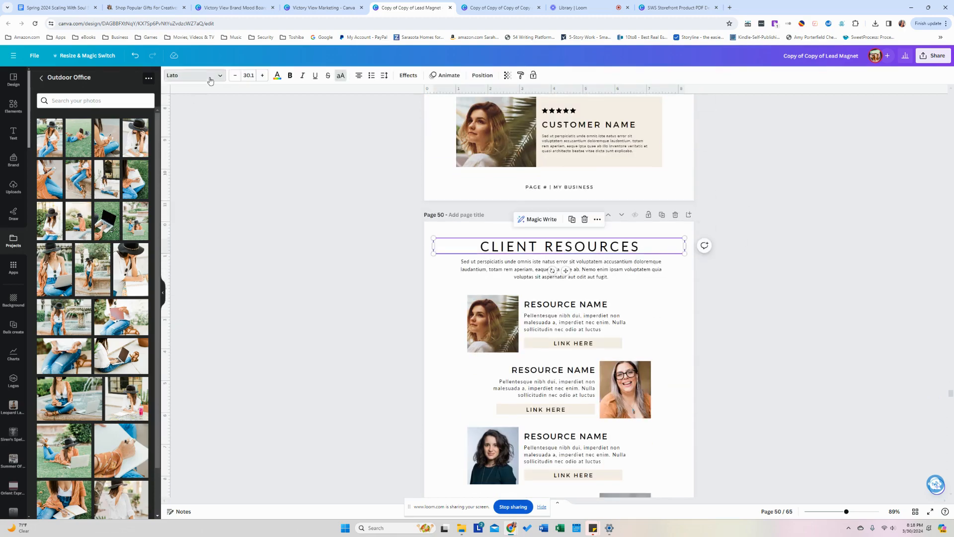
Set page 50's heading in Dancing Script and retype it as 'Client Resources'.
{"action": "left_click", "coordinate": [209, 77]}
{"action": "left_click", "coordinate": [82, 164]}
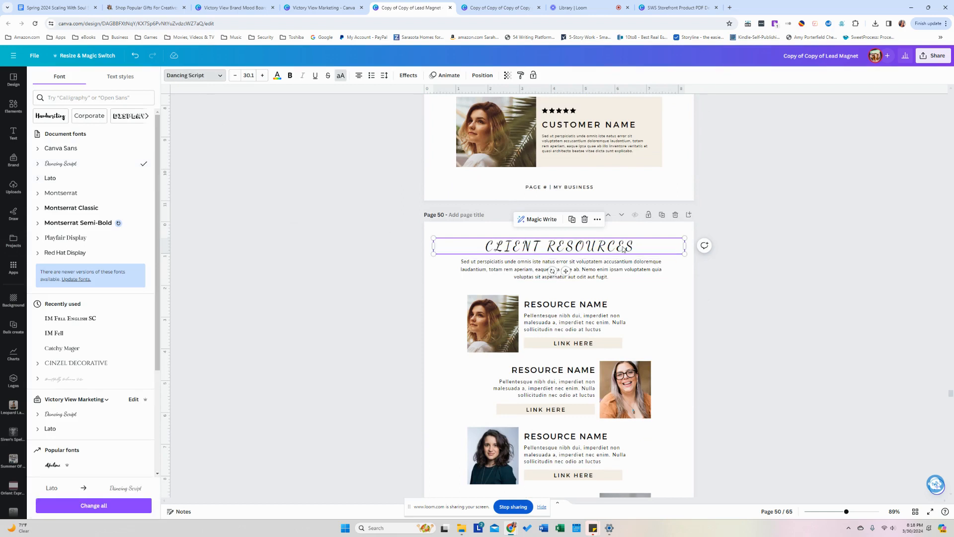
{"action": "left_click", "coordinate": [640, 246]}
{"action": "key", "text": "ctrl+a"}
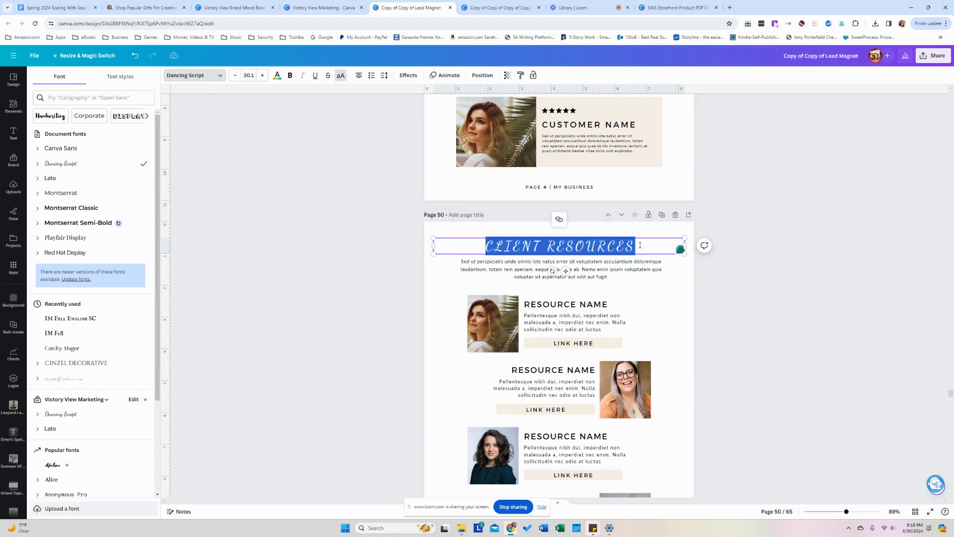
{"action": "type", "text": "C"}
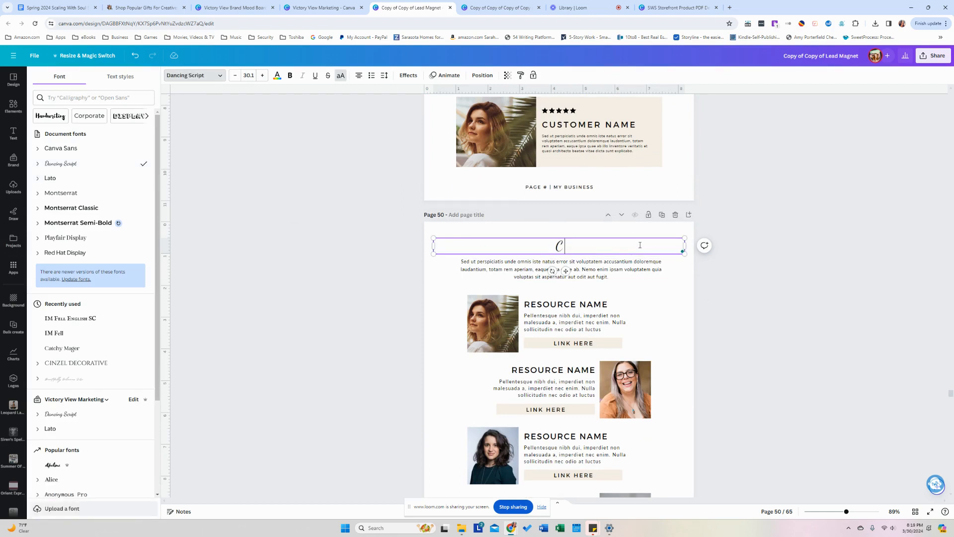
{"action": "type", "text": "Llient Resources"}
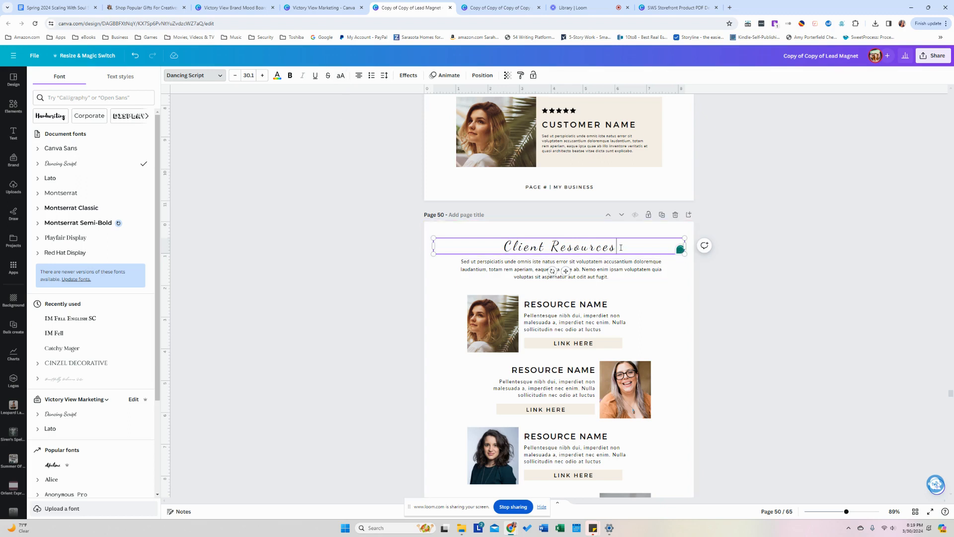
{"action": "left_click", "coordinate": [796, 267]}
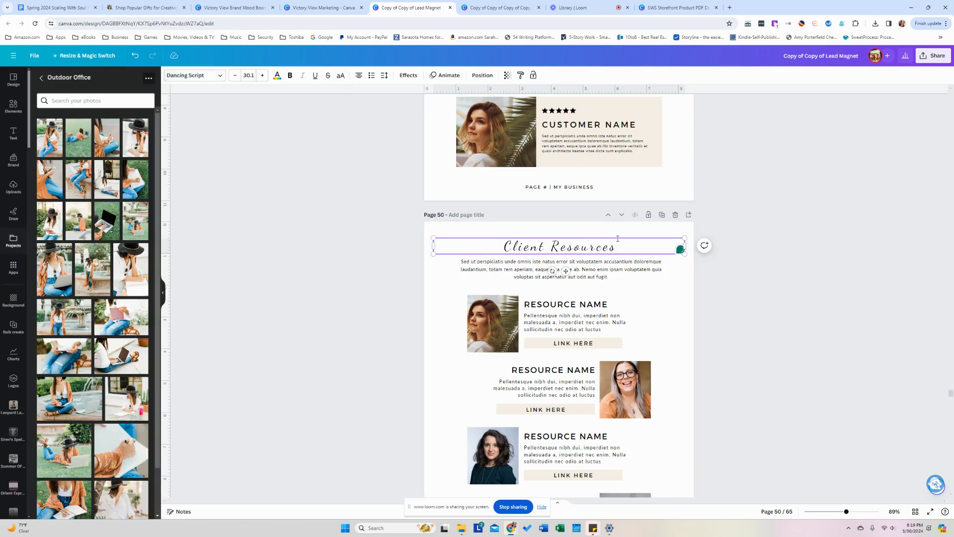
Tighten the Client Resources heading's letter spacing to 30.
{"action": "triple_click", "coordinate": [590, 249]}
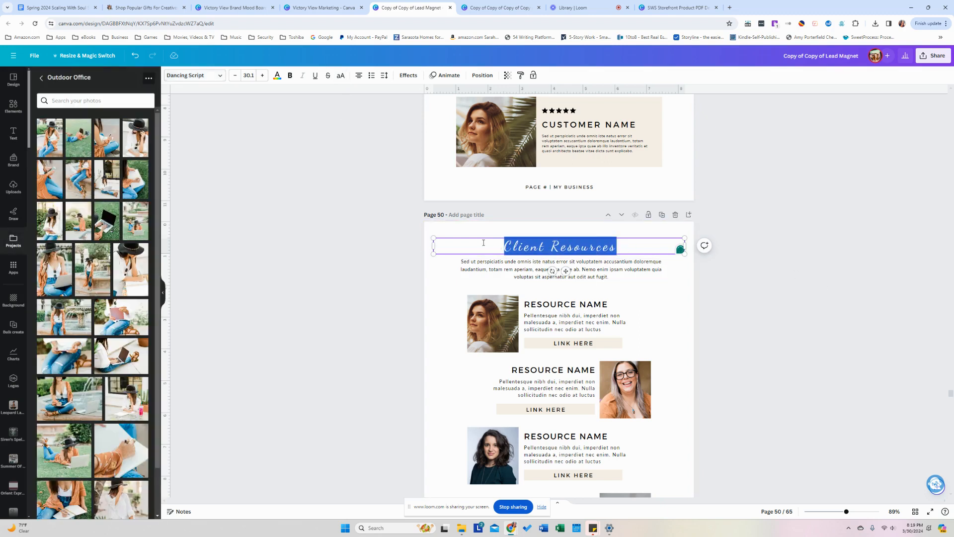
{"action": "left_click", "coordinate": [386, 78]}
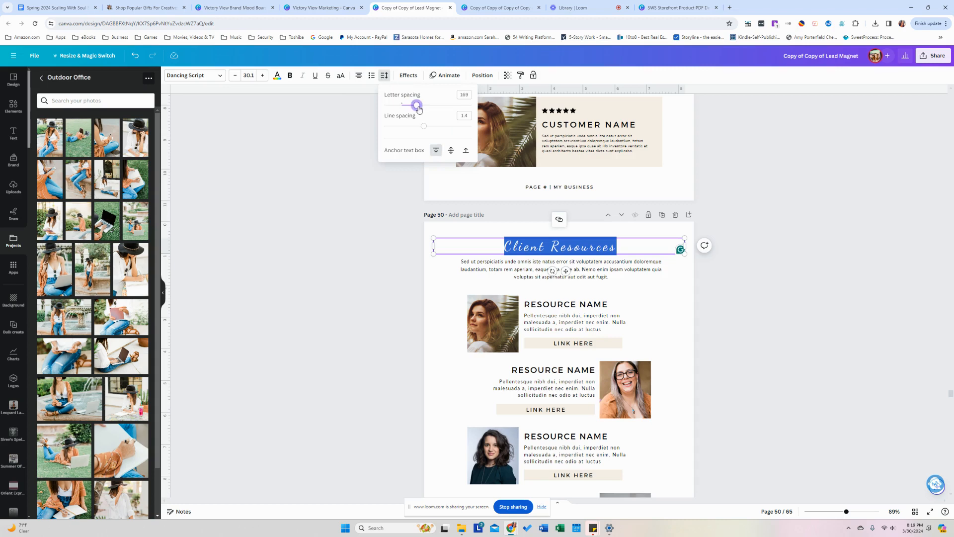
{"action": "left_click_drag", "start_coordinate": [419, 109], "coordinate": [415, 108]}
{"action": "left_click_drag", "start_coordinate": [412, 108], "coordinate": [405, 107]}
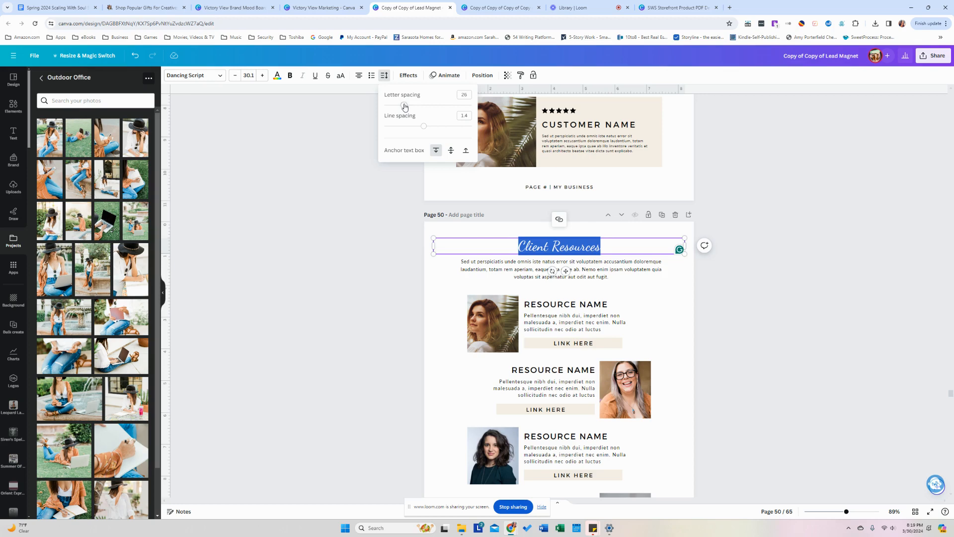
{"action": "left_click_drag", "start_coordinate": [405, 107], "coordinate": [406, 106]}
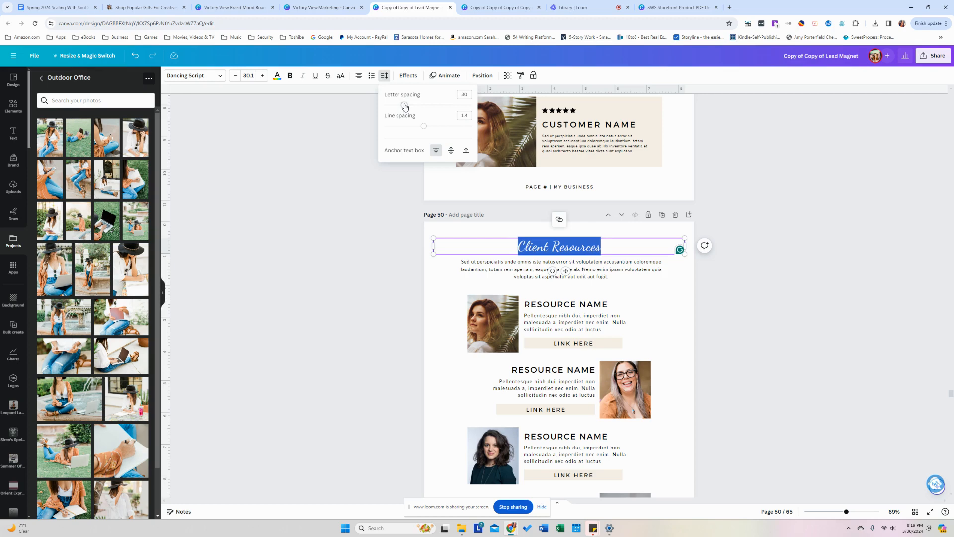
{"action": "left_click", "coordinate": [346, 174]}
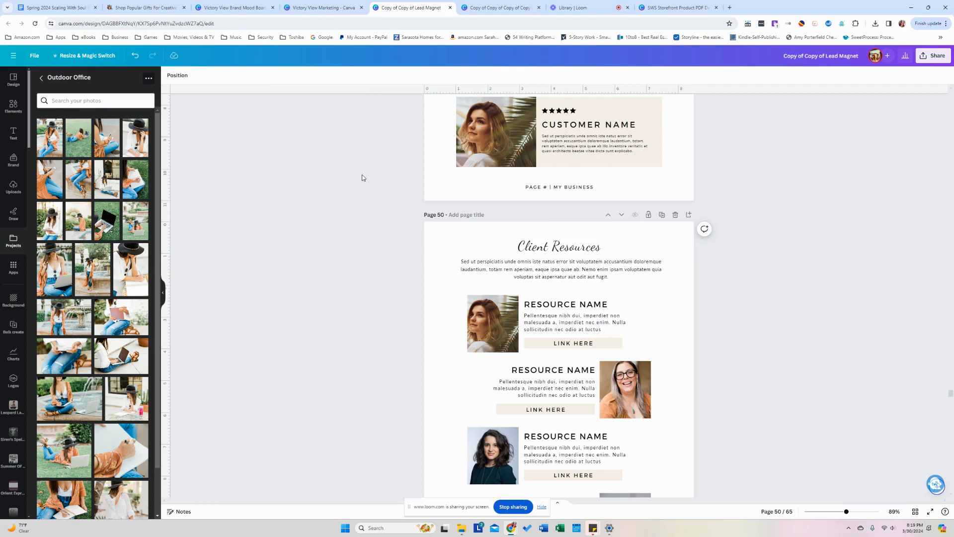
{"action": "scroll", "coordinate": [371, 186], "scroll_direction": "up", "scroll_amount": 5}
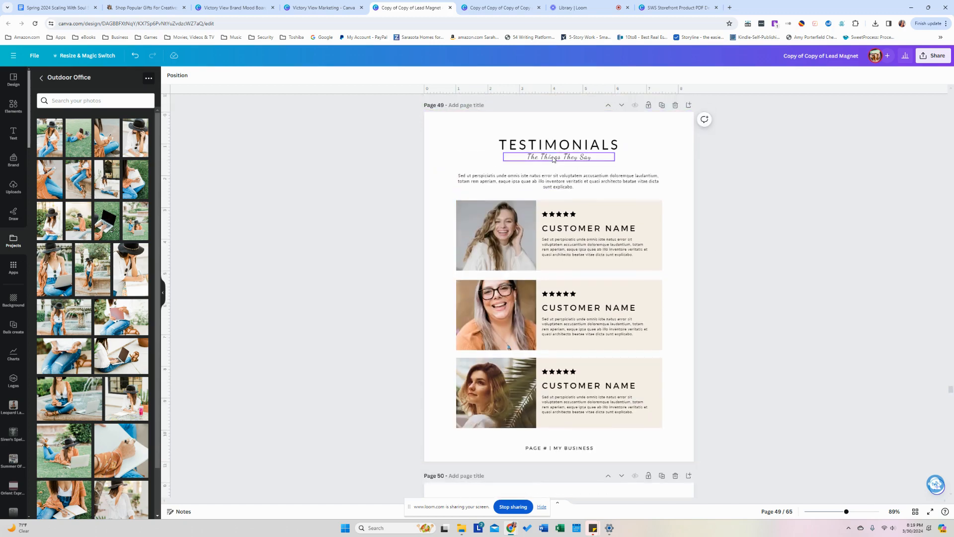
Tighten The Things They Say subtitle's letter spacing to 47.
{"action": "left_click", "coordinate": [554, 158]}
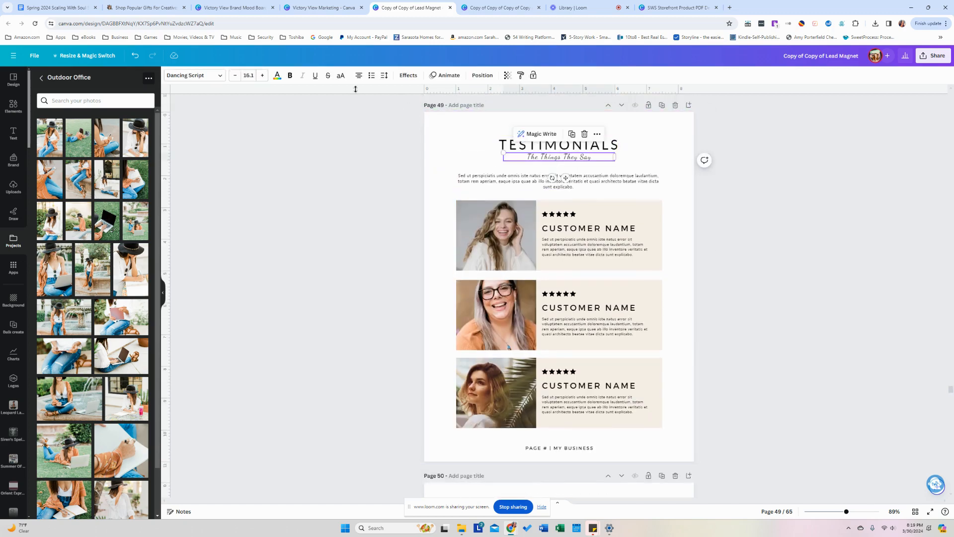
{"action": "left_click", "coordinate": [384, 75]}
{"action": "left_click_drag", "start_coordinate": [407, 107], "coordinate": [406, 106]}
{"action": "left_click", "coordinate": [309, 181]}
{"action": "left_click", "coordinate": [309, 181]}
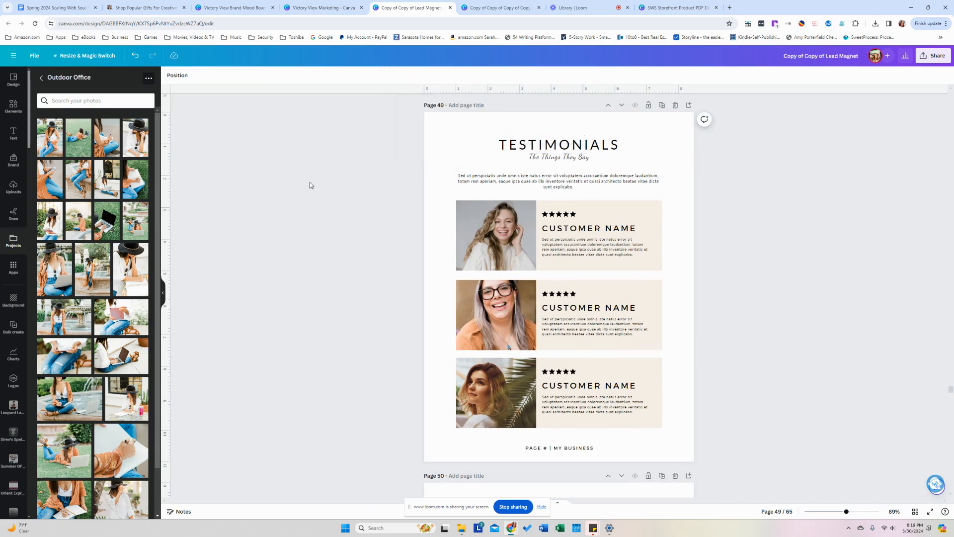
{"action": "scroll", "coordinate": [393, 236], "scroll_direction": "down", "scroll_amount": 4}
{"action": "scroll", "coordinate": [394, 239], "scroll_direction": "up", "scroll_amount": 10}
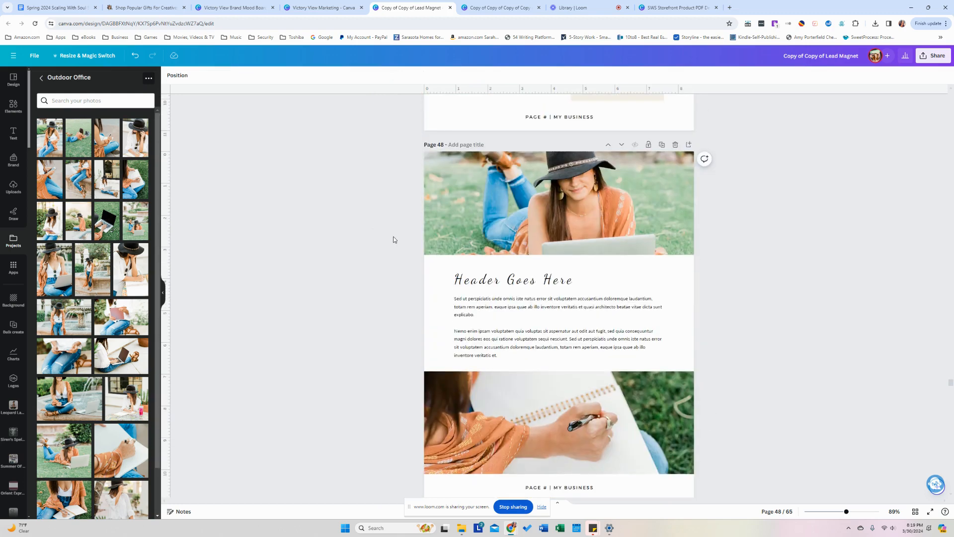
Keep Header Goes Here in mixed case and reduce its letter spacing to 0.
{"action": "left_click", "coordinate": [478, 279]}
{"action": "left_click", "coordinate": [341, 75]}
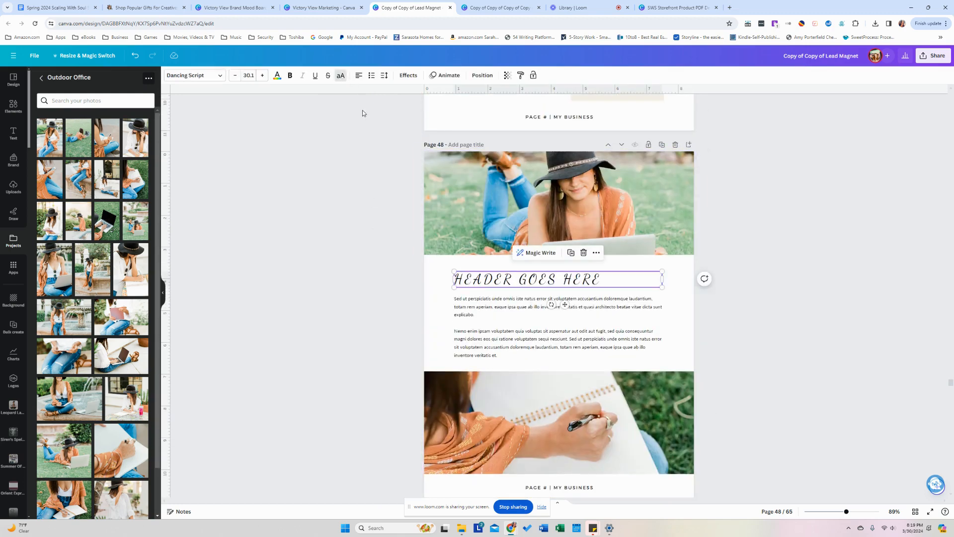
{"action": "left_click", "coordinate": [341, 76]}
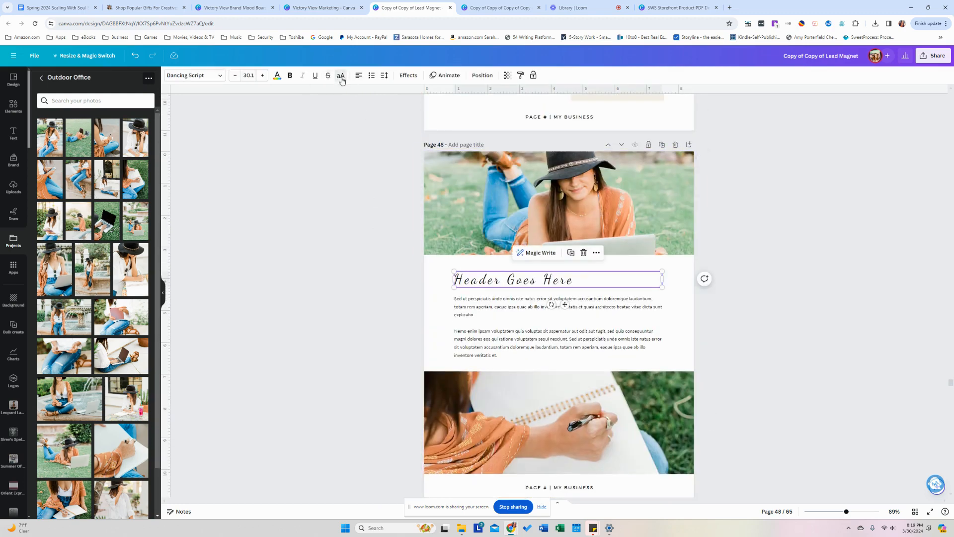
{"action": "left_click", "coordinate": [384, 76]}
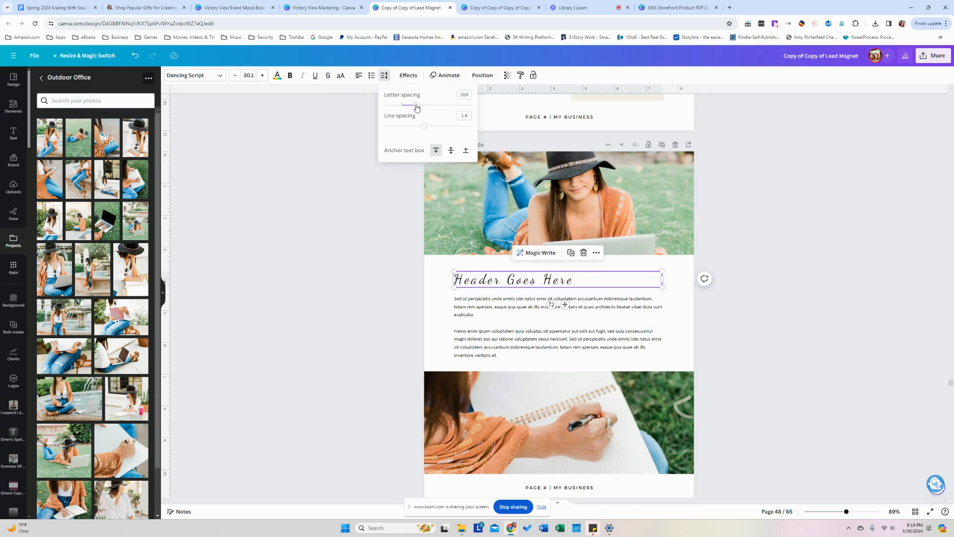
{"action": "left_click_drag", "start_coordinate": [416, 106], "coordinate": [402, 105]}
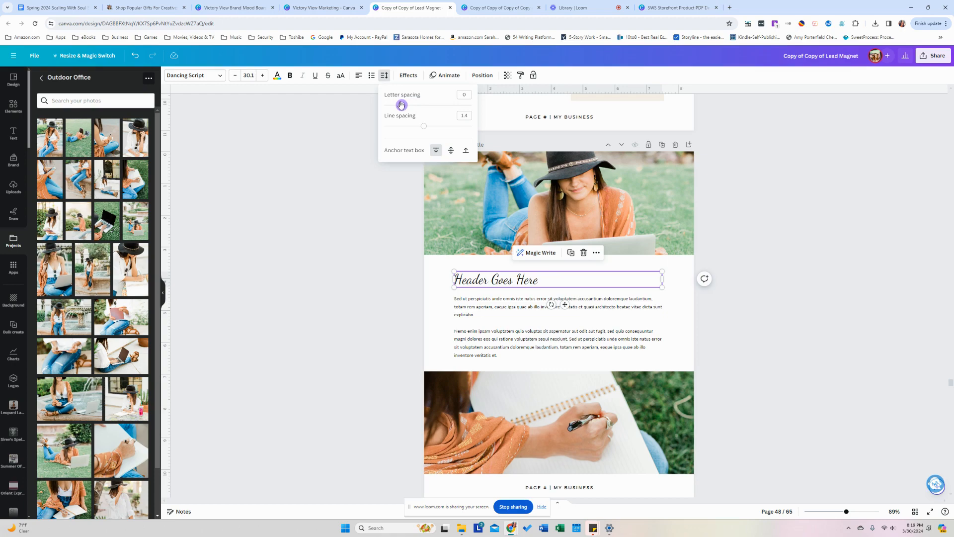
{"action": "left_click", "coordinate": [343, 186]}
{"action": "left_click", "coordinate": [344, 186]}
{"action": "scroll", "coordinate": [344, 186], "scroll_direction": "down", "scroll_amount": 4}
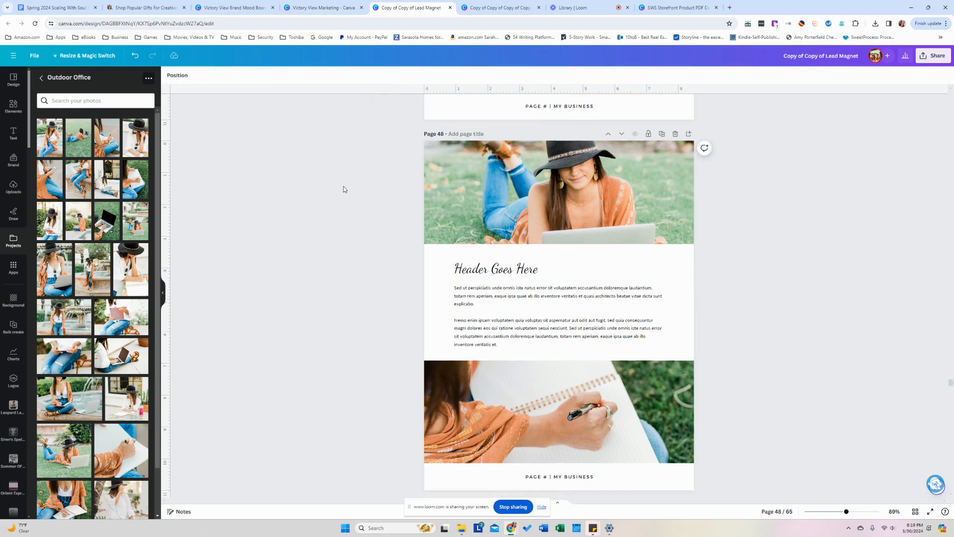
{"action": "scroll", "coordinate": [344, 189], "scroll_direction": "down", "scroll_amount": 12}
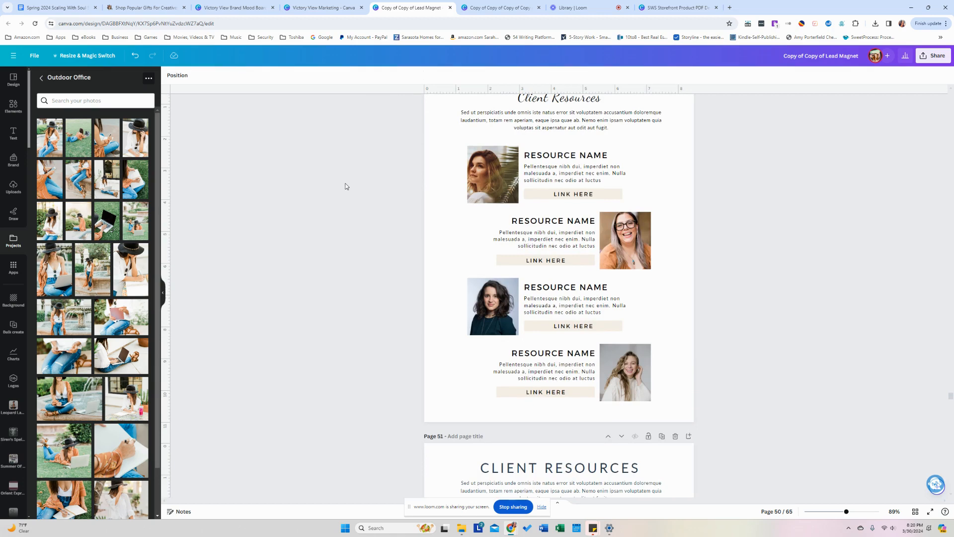
Fill page 51's four resource frames with the hat, laptop, jeans-and-laptop and notebook-writing photos.
{"action": "scroll", "coordinate": [346, 186], "scroll_direction": "down", "scroll_amount": 7}
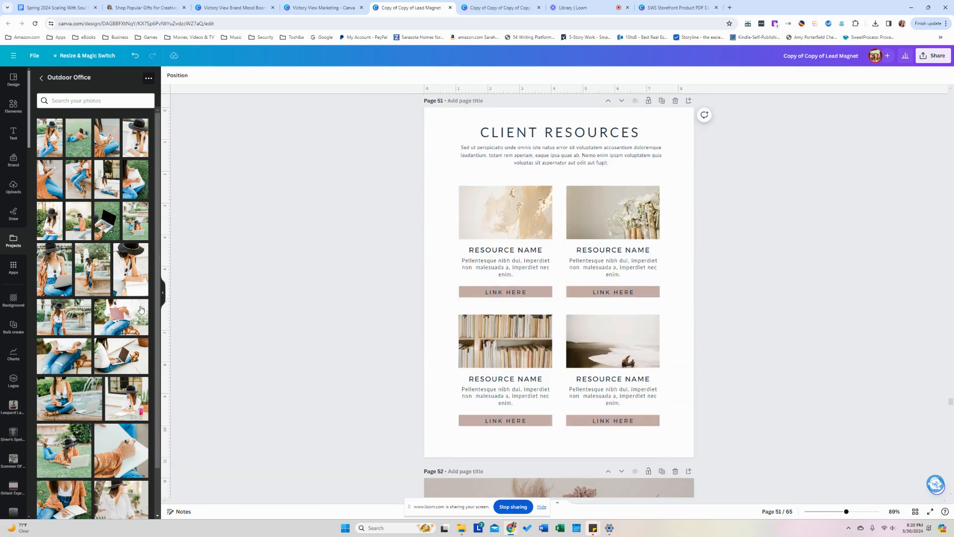
{"action": "mouse_move", "coordinate": [138, 324]}
{"action": "left_click_drag", "start_coordinate": [85, 209], "coordinate": [553, 211]}
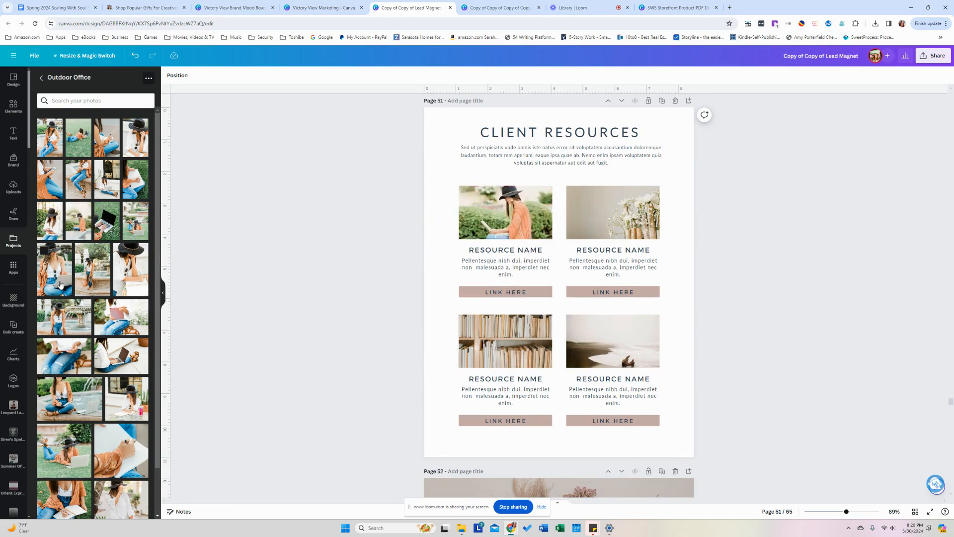
{"action": "left_click_drag", "start_coordinate": [54, 269], "coordinate": [630, 351]}
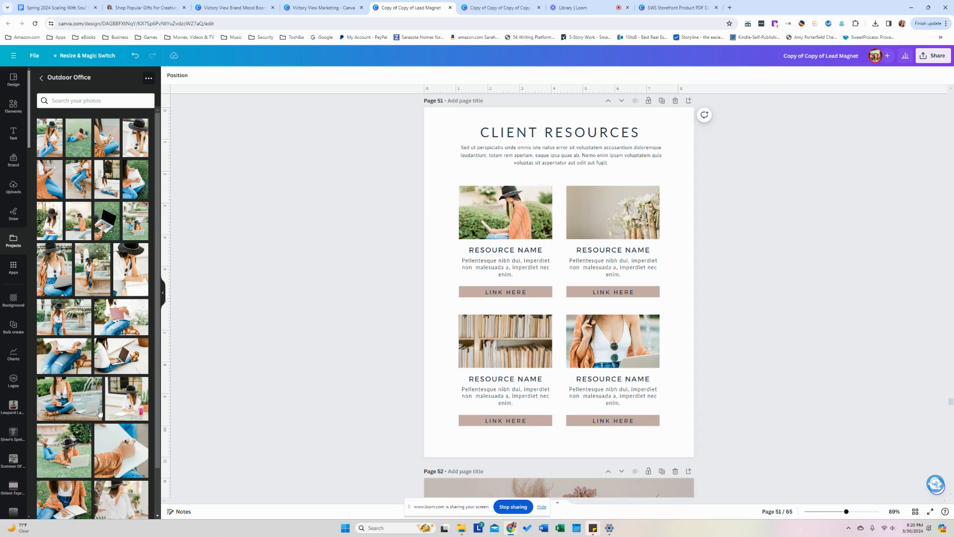
{"action": "left_click_drag", "start_coordinate": [71, 366], "coordinate": [506, 343]}
{"action": "left_click_drag", "start_coordinate": [120, 457], "coordinate": [646, 219]}
{"action": "scroll", "coordinate": [396, 334], "scroll_direction": "down", "scroll_amount": 8}
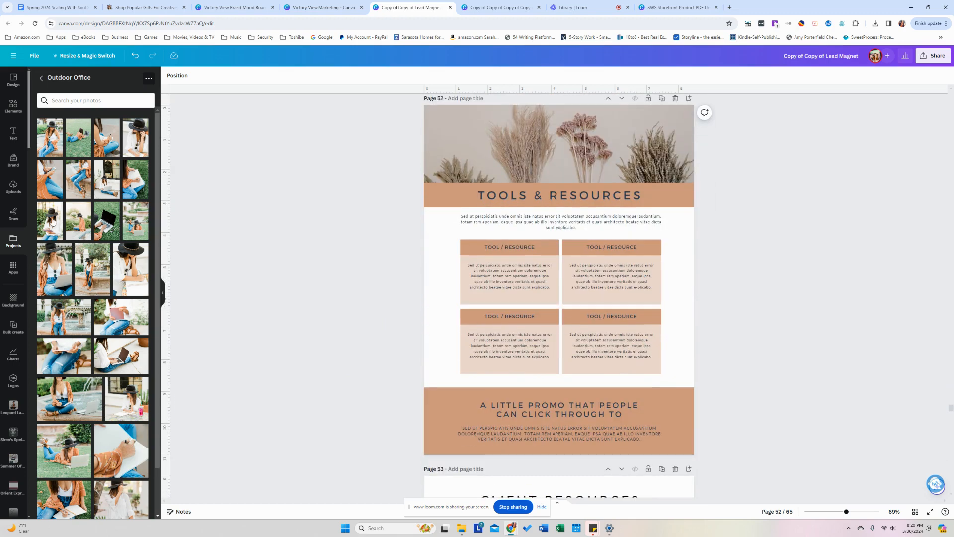
Replace page 52's dried-flowers header with the pampas sunset photo from Recently used.
{"action": "left_click", "coordinate": [14, 118]}
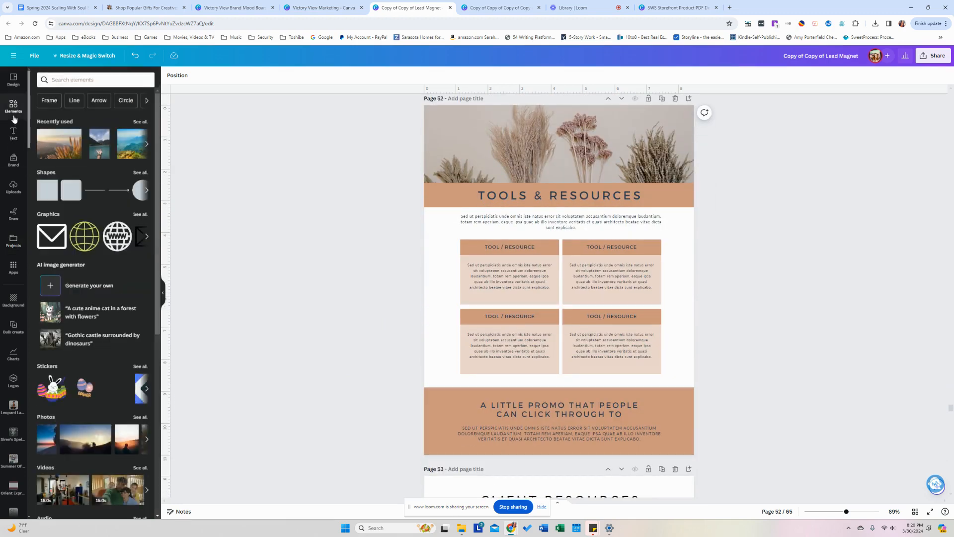
{"action": "left_click_drag", "start_coordinate": [63, 144], "coordinate": [497, 150]}
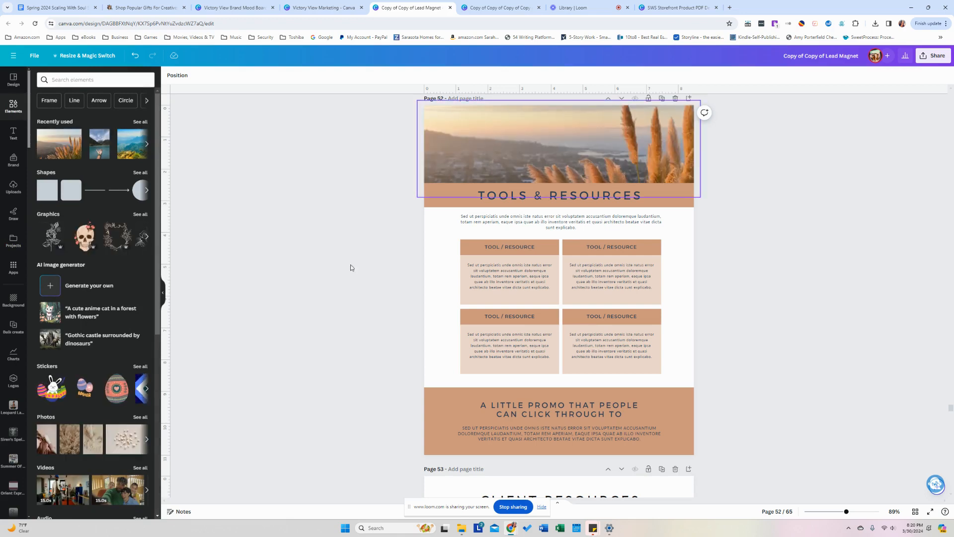
{"action": "scroll", "coordinate": [330, 341], "scroll_direction": "down", "scroll_amount": 6}
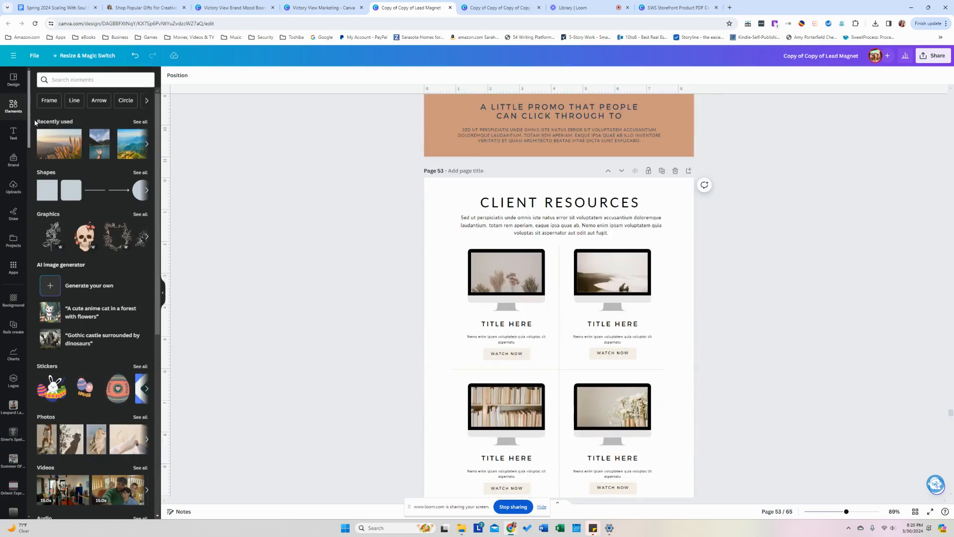
Put the pampas photo on the first monitor and the reframed hand photo on the bottom-right monitor.
{"action": "left_click_drag", "start_coordinate": [59, 144], "coordinate": [494, 269]}
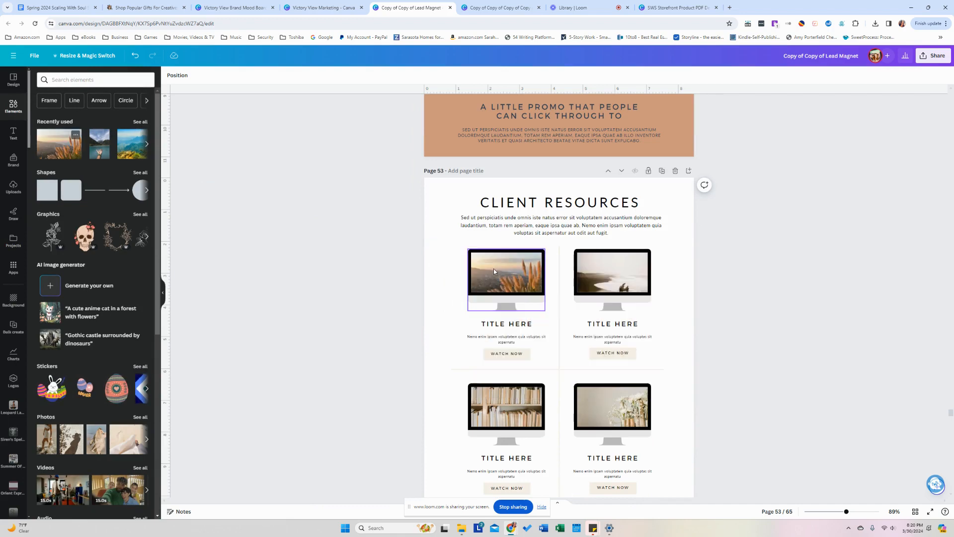
{"action": "left_click_drag", "start_coordinate": [100, 144], "coordinate": [603, 388]}
{"action": "double_click", "coordinate": [603, 399]}
{"action": "left_click", "coordinate": [366, 347]}
{"action": "left_click", "coordinate": [366, 347]}
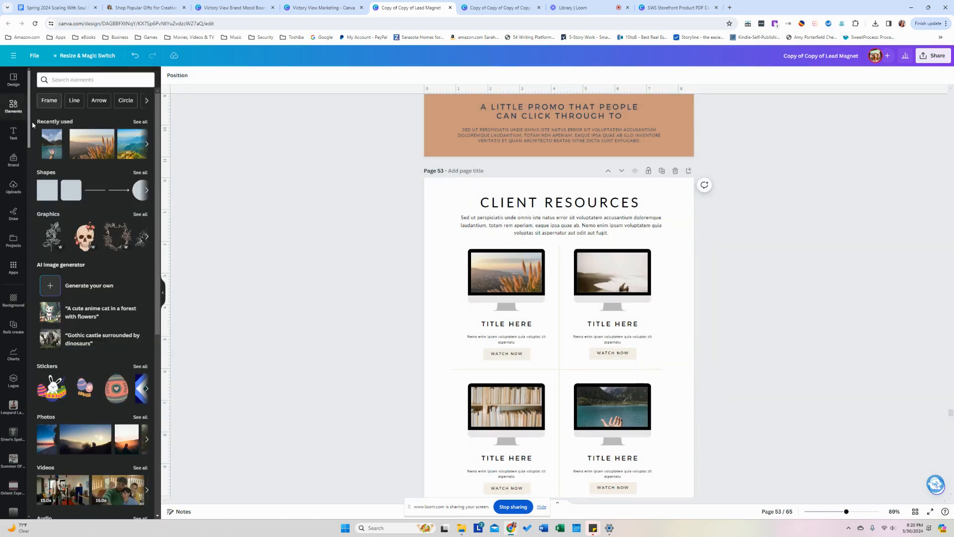
Place a recropped Outdoor Office photo bottom-left and the woman-at-table photo on the top-right monitor.
{"action": "left_click", "coordinate": [15, 241]}
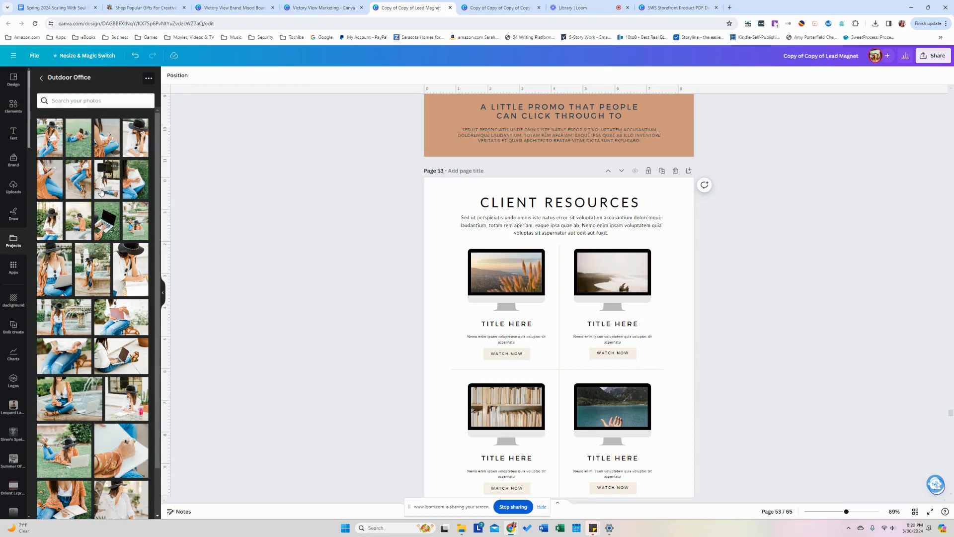
{"action": "left_click_drag", "start_coordinate": [102, 191], "coordinate": [490, 396]}
{"action": "double_click", "coordinate": [497, 415]}
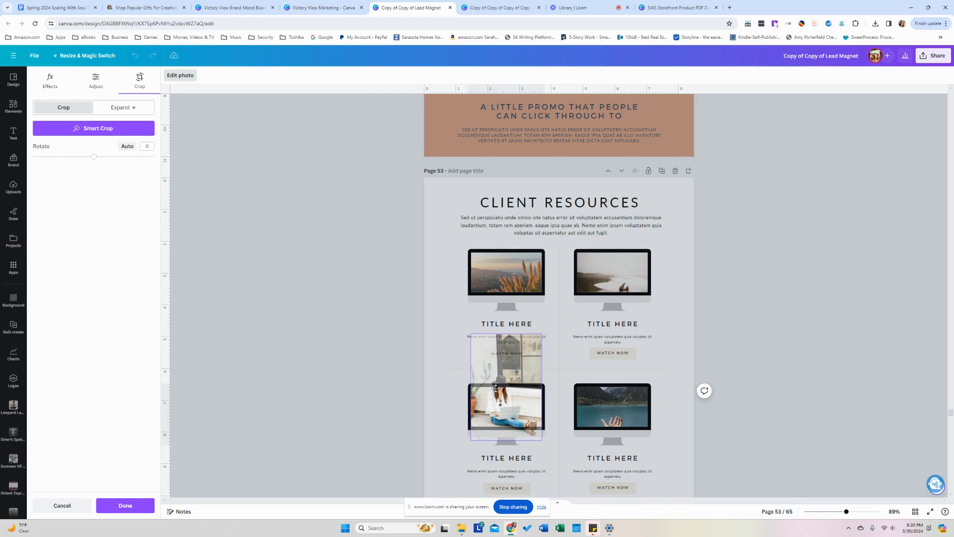
{"action": "left_click", "coordinate": [366, 396]}
{"action": "left_click_drag", "start_coordinate": [127, 398], "coordinate": [601, 275]}
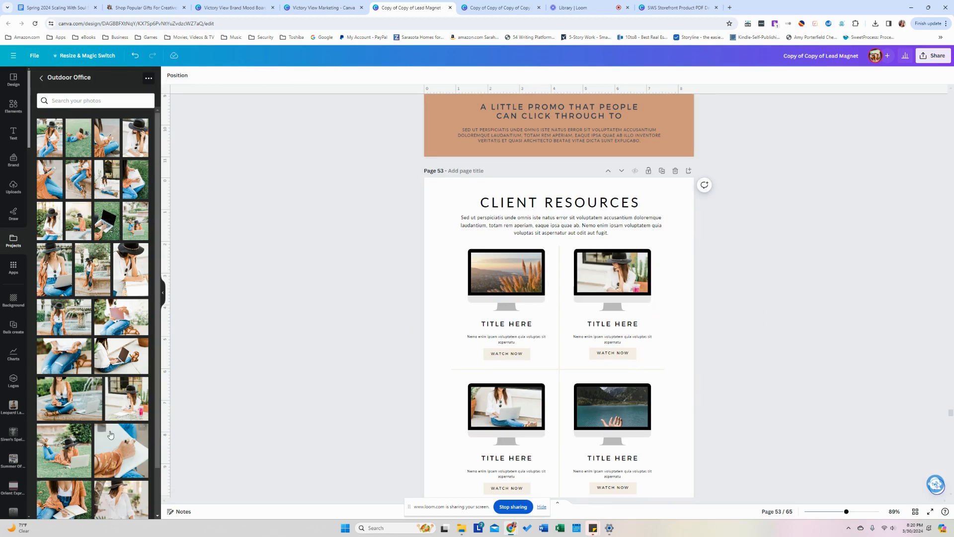
{"action": "scroll", "coordinate": [119, 440], "scroll_direction": "down", "scroll_amount": 2}
{"action": "left_click_drag", "start_coordinate": [118, 440], "coordinate": [325, 351]}
Try the sunglasses and notebook photos in page 54's header, cropping the notebook one to show jeans.
{"action": "scroll", "coordinate": [374, 324], "scroll_direction": "down", "scroll_amount": 6}
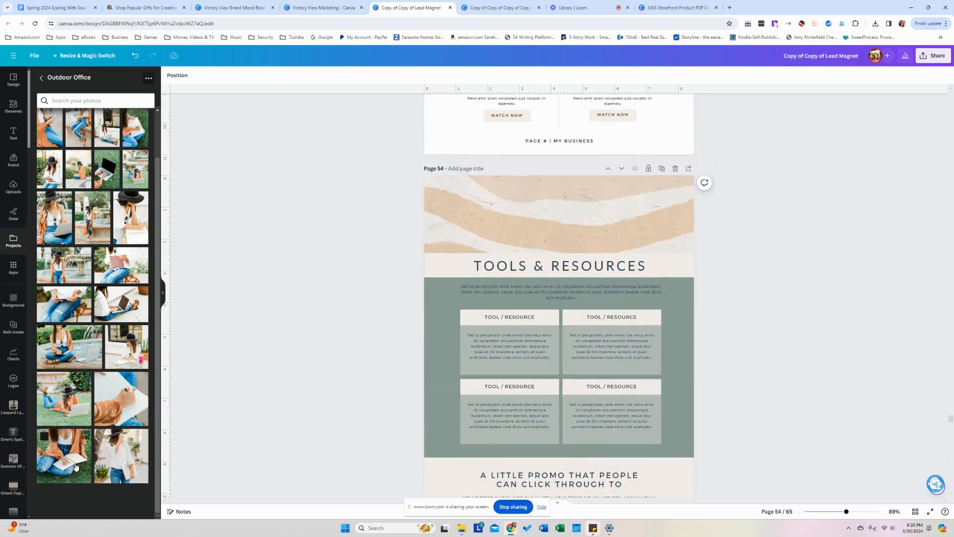
{"action": "scroll", "coordinate": [128, 273], "scroll_direction": "up", "scroll_amount": 1}
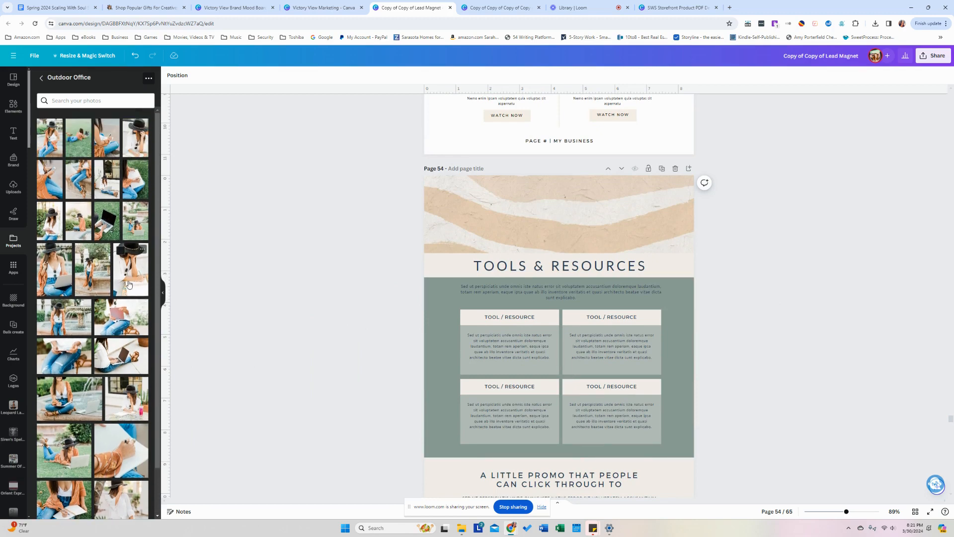
{"action": "left_click_drag", "start_coordinate": [128, 284], "coordinate": [159, 248]}
{"action": "left_click_drag", "start_coordinate": [122, 317], "coordinate": [134, 298]}
{"action": "left_click_drag", "start_coordinate": [69, 504], "coordinate": [491, 197]}
{"action": "double_click", "coordinate": [491, 196]}
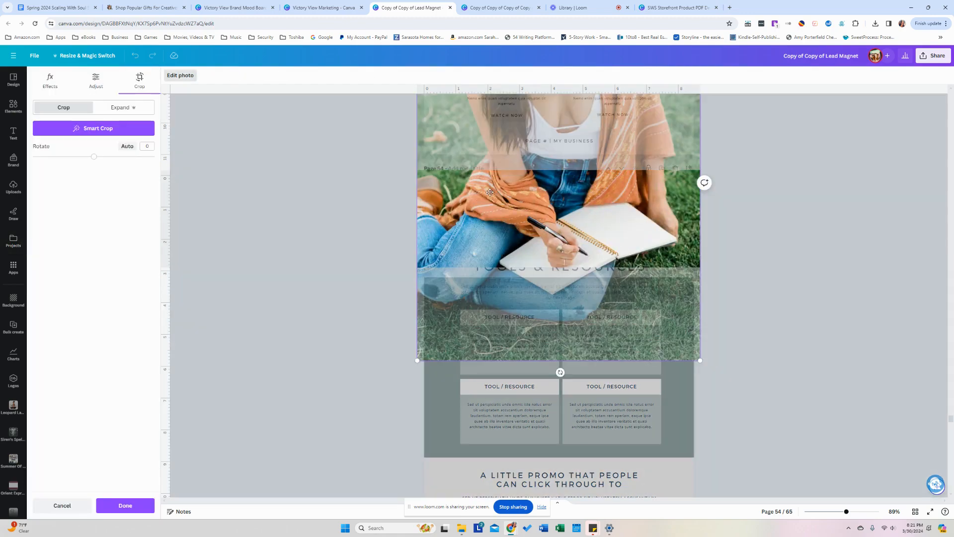
{"action": "left_click_drag", "start_coordinate": [497, 247], "coordinate": [504, 165]}
{"action": "left_click", "coordinate": [239, 328]}
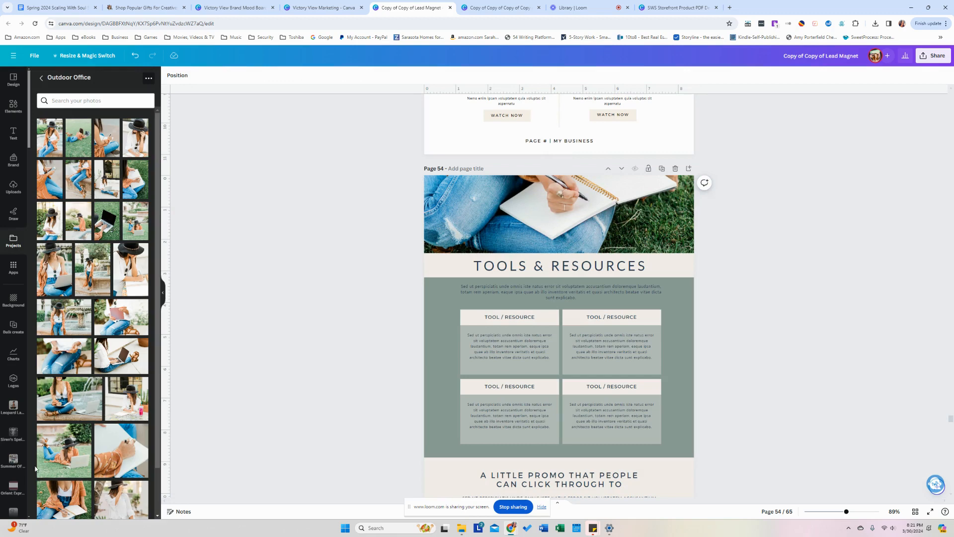
Swap in the fountain laptop photo and align its top with page 54's top edge.
{"action": "left_click_drag", "start_coordinate": [60, 417], "coordinate": [366, 244]}
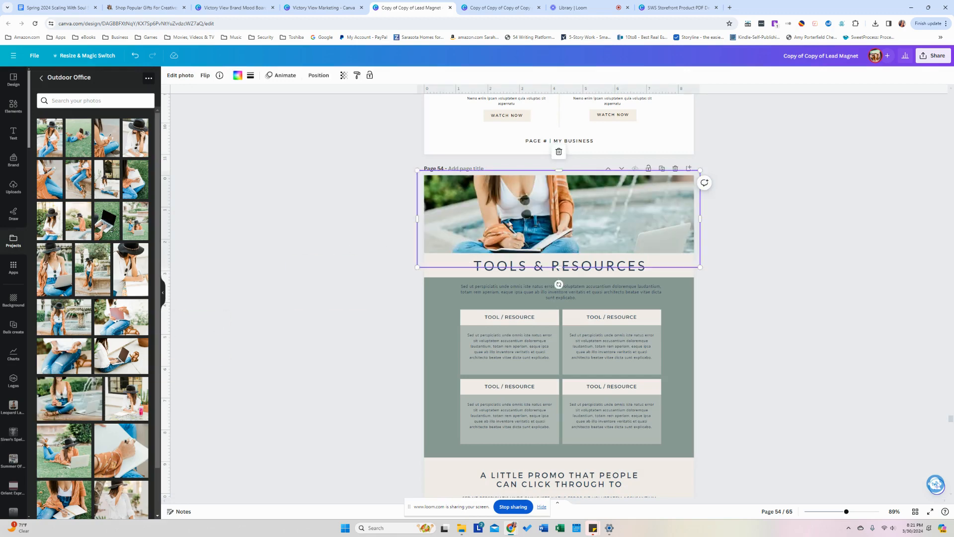
{"action": "double_click", "coordinate": [513, 231]}
{"action": "left_click_drag", "start_coordinate": [516, 234], "coordinate": [445, 310]}
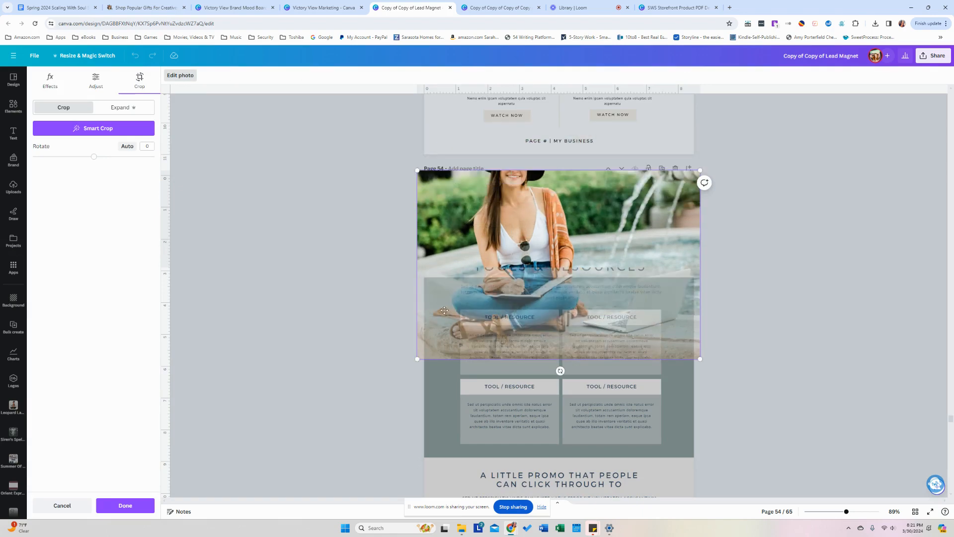
{"action": "left_click", "coordinate": [376, 326]}
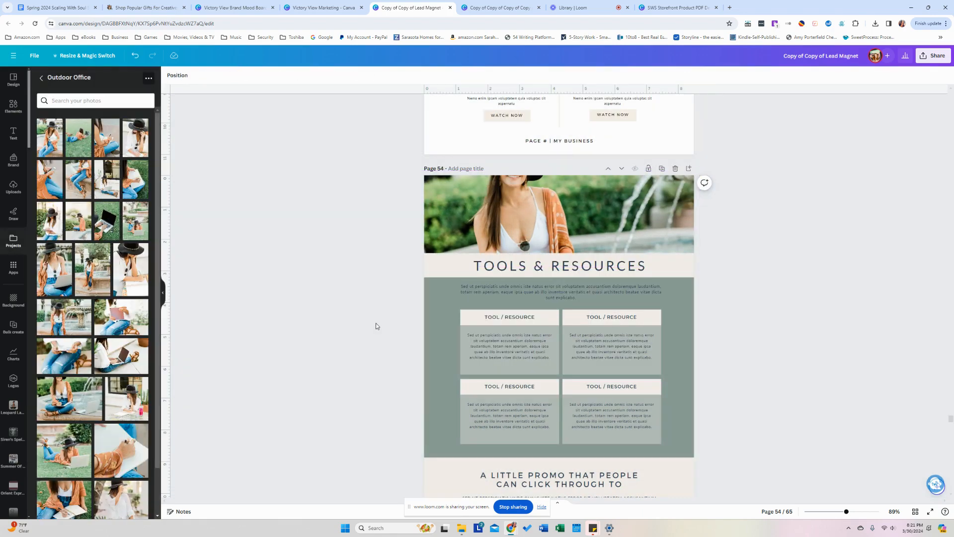
{"action": "scroll", "coordinate": [377, 323], "scroll_direction": "down", "scroll_amount": 7}
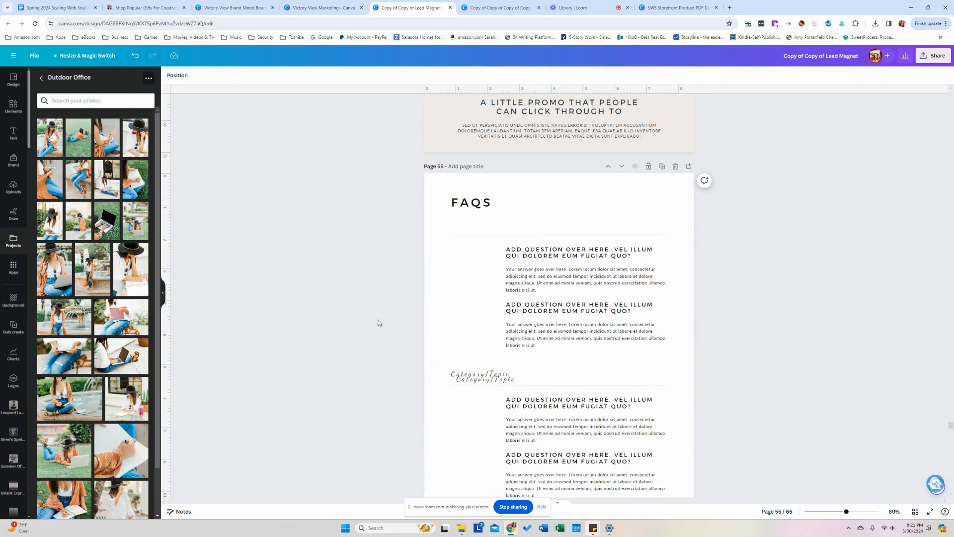
Reopen page 58, the beige 'Your Promo Goes Here' page, from the page grid.
{"action": "scroll", "coordinate": [378, 323], "scroll_direction": "down", "scroll_amount": 3}
{"action": "scroll", "coordinate": [378, 323], "scroll_direction": "down", "scroll_amount": 3}
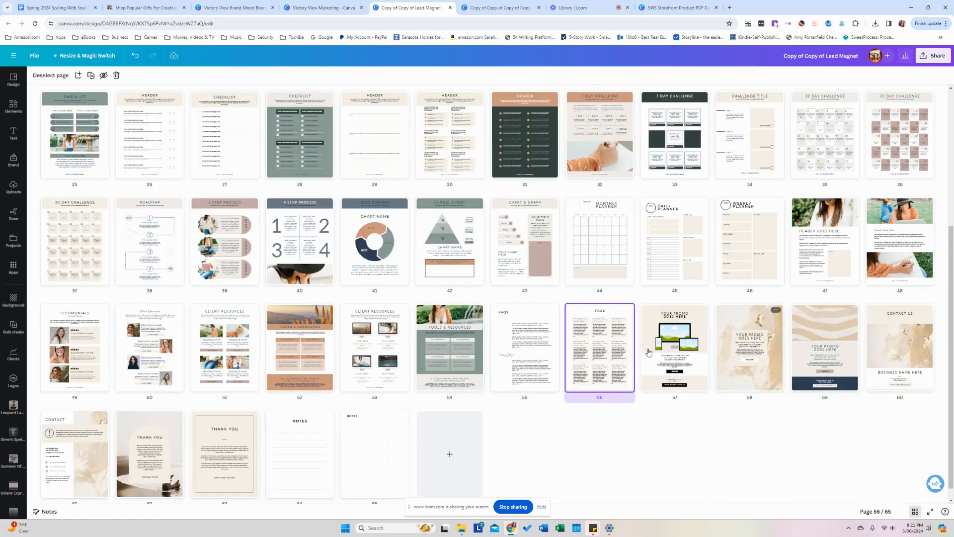
{"action": "double_click", "coordinate": [771, 365]}
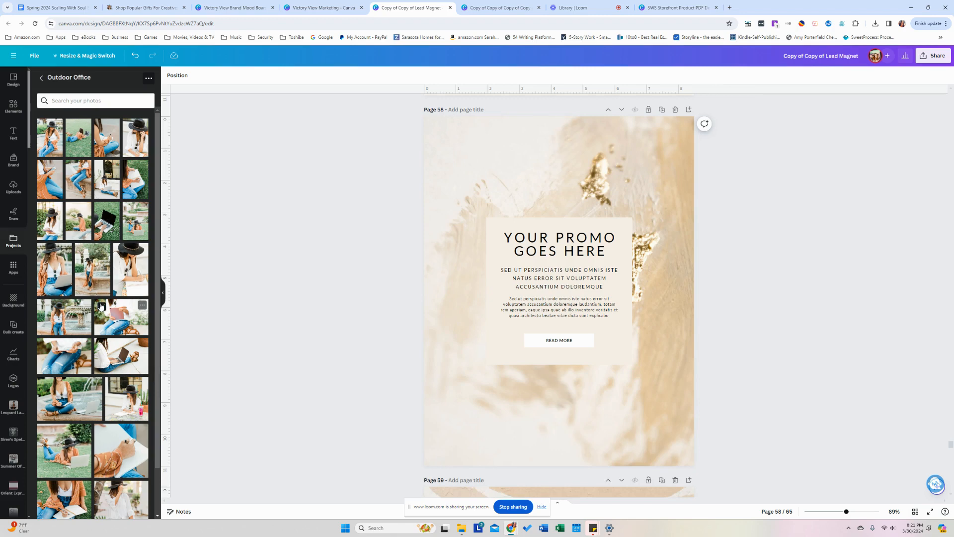
Replace page 58's gold background with the Outdoor Office fountain photo, enlarged to fill the page.
{"action": "scroll", "coordinate": [100, 306], "scroll_direction": "down", "scroll_amount": 1}
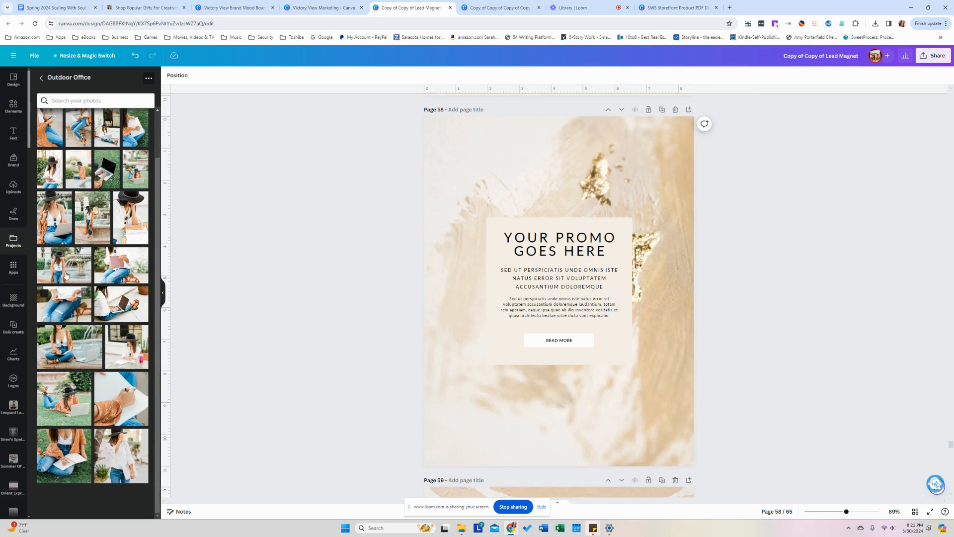
{"action": "left_click_drag", "start_coordinate": [92, 224], "coordinate": [441, 268]}
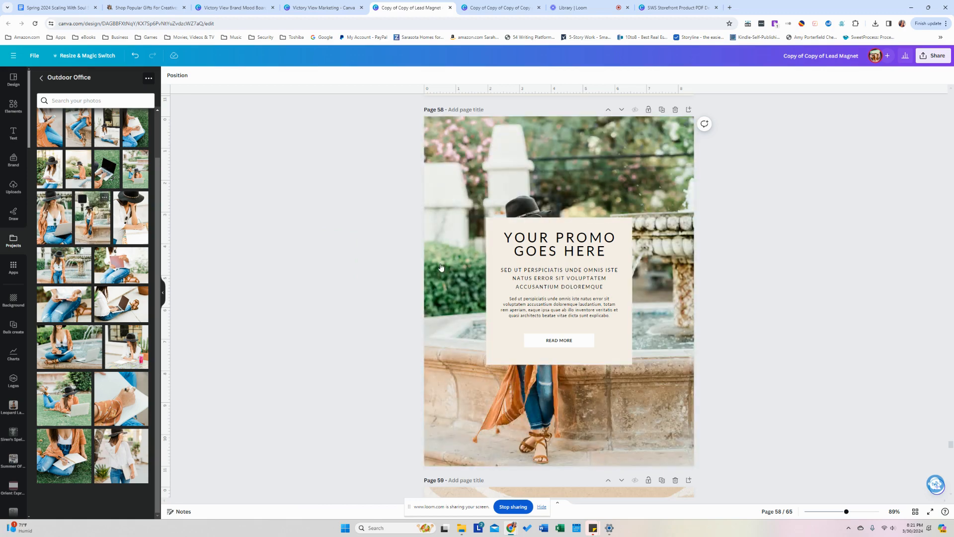
{"action": "double_click", "coordinate": [441, 264]}
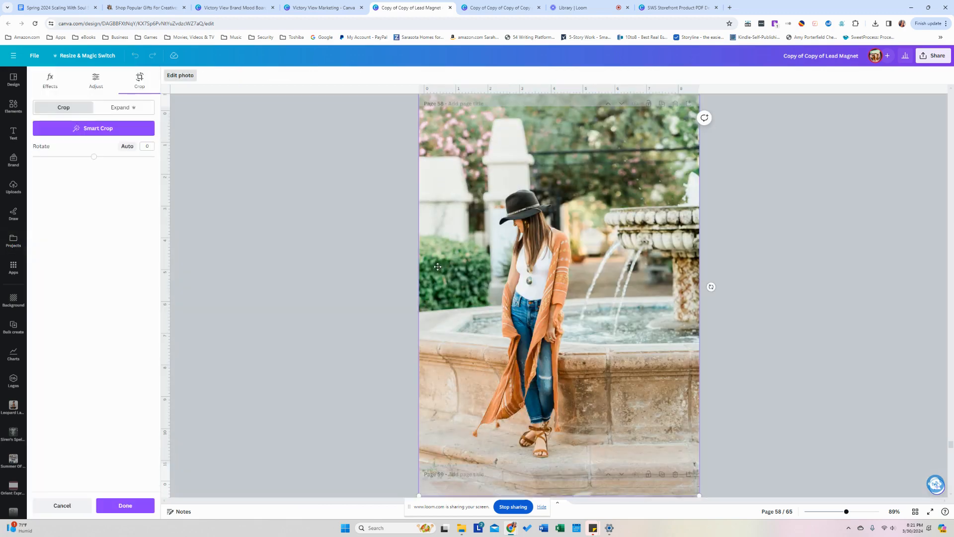
{"action": "scroll", "coordinate": [418, 355], "scroll_direction": "down", "scroll_amount": 3}
{"action": "left_click_drag", "start_coordinate": [407, 400], "coordinate": [295, 407]}
{"action": "left_click", "coordinate": [292, 367]}
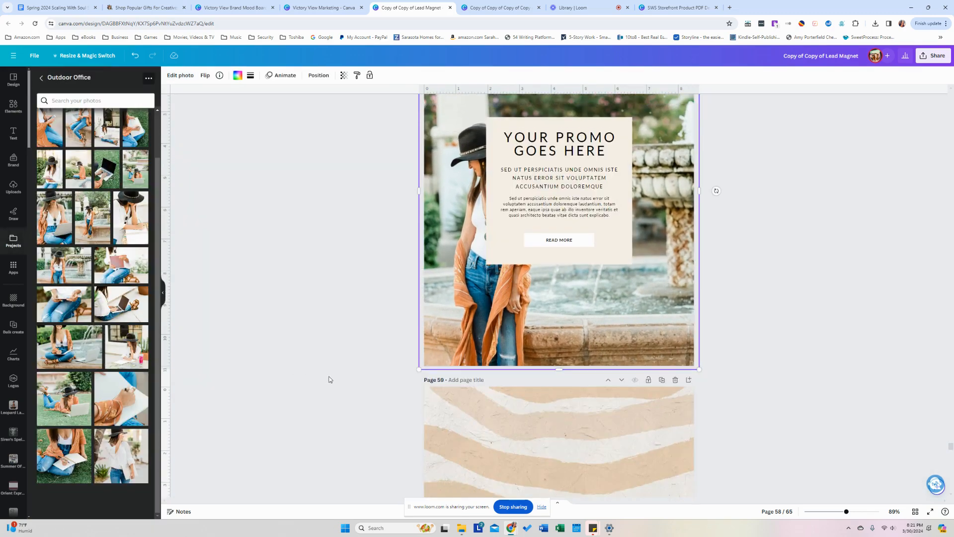
Replace page 59's zebra-pattern header image with the woman-in-hat brand photo.
{"action": "scroll", "coordinate": [308, 372], "scroll_direction": "up", "scroll_amount": 3}
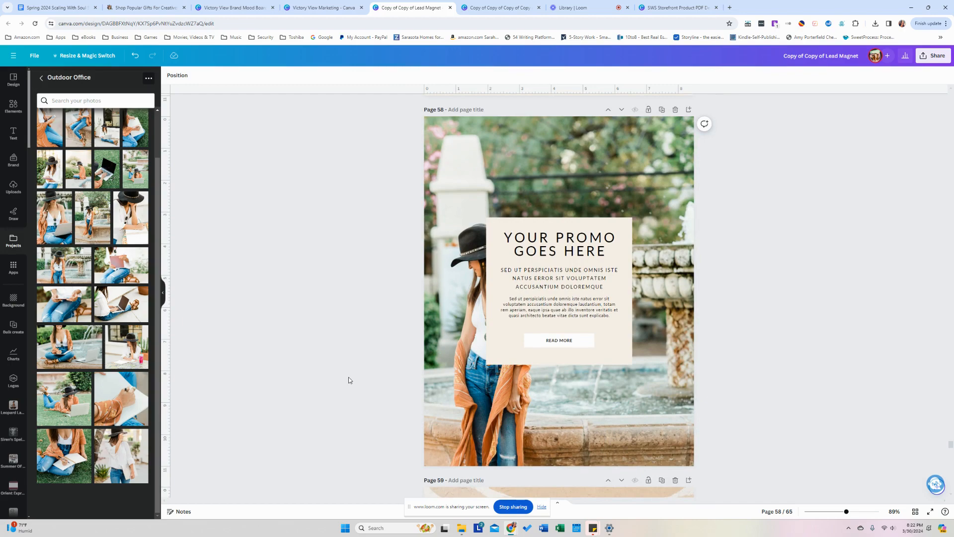
{"action": "scroll", "coordinate": [349, 381], "scroll_direction": "down", "scroll_amount": 6}
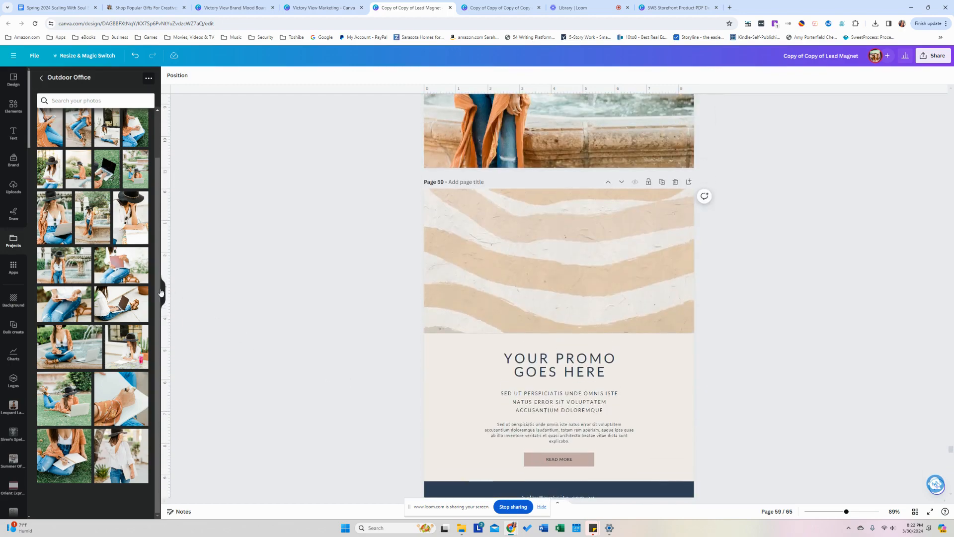
{"action": "scroll", "coordinate": [97, 201], "scroll_direction": "up", "scroll_amount": 1}
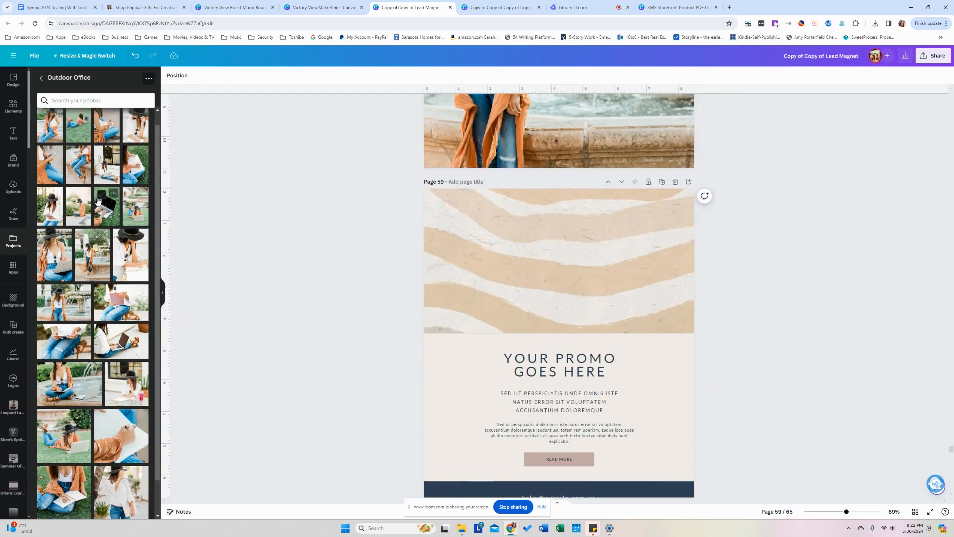
{"action": "left_click_drag", "start_coordinate": [97, 201], "coordinate": [500, 261]}
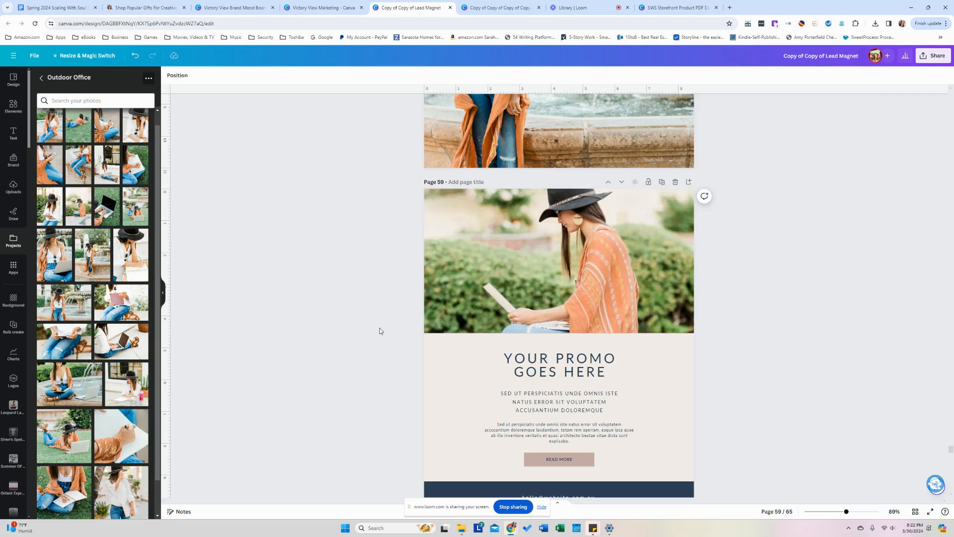
{"action": "scroll", "coordinate": [381, 331], "scroll_direction": "down", "scroll_amount": 10}
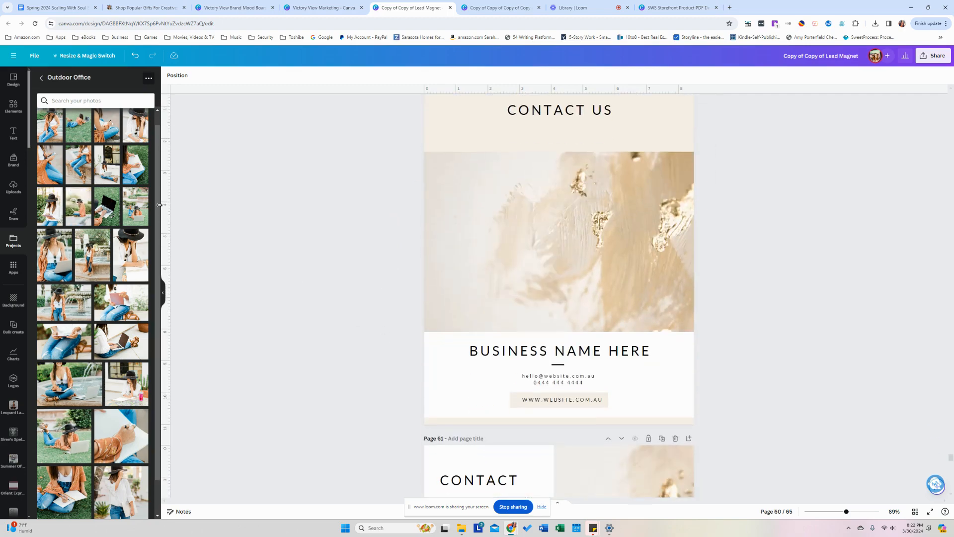
Replace page 60's gold-paint image with the jeans photo and reposition it in its frame.
{"action": "mouse_move", "coordinate": [80, 166]}
{"action": "left_mouse_down"}
{"action": "mouse_move", "coordinate": [494, 207]}
{"action": "mouse_move", "coordinate": [483, 335]}
{"action": "left_mouse_up"}
{"action": "double_click", "coordinate": [494, 207]}
{"action": "left_click", "coordinate": [271, 297]}
{"action": "scroll", "coordinate": [305, 283], "scroll_direction": "down", "scroll_amount": 7}
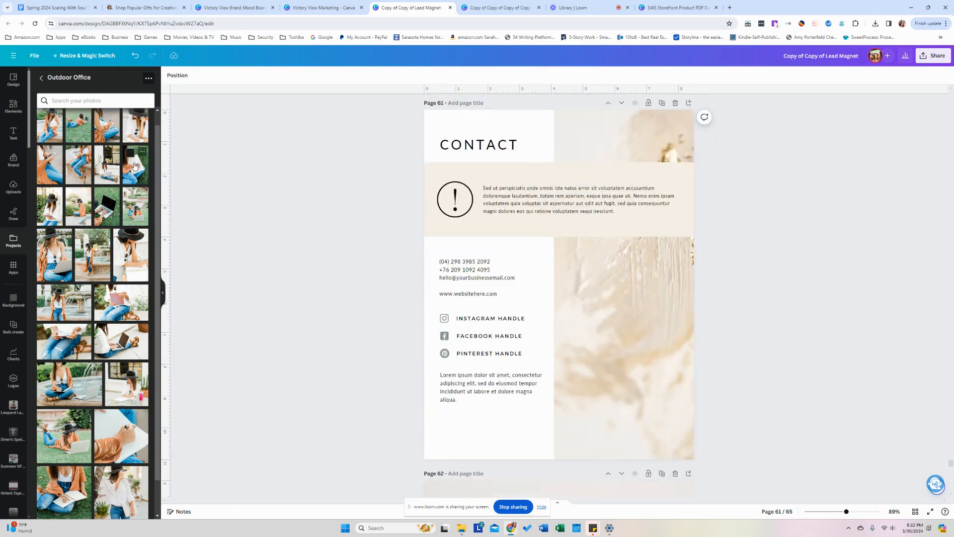
Fill the Contact page 61 frame with the laptop photo, enlarged within its crop.
{"action": "left_click_drag", "start_coordinate": [135, 130], "coordinate": [667, 283]}
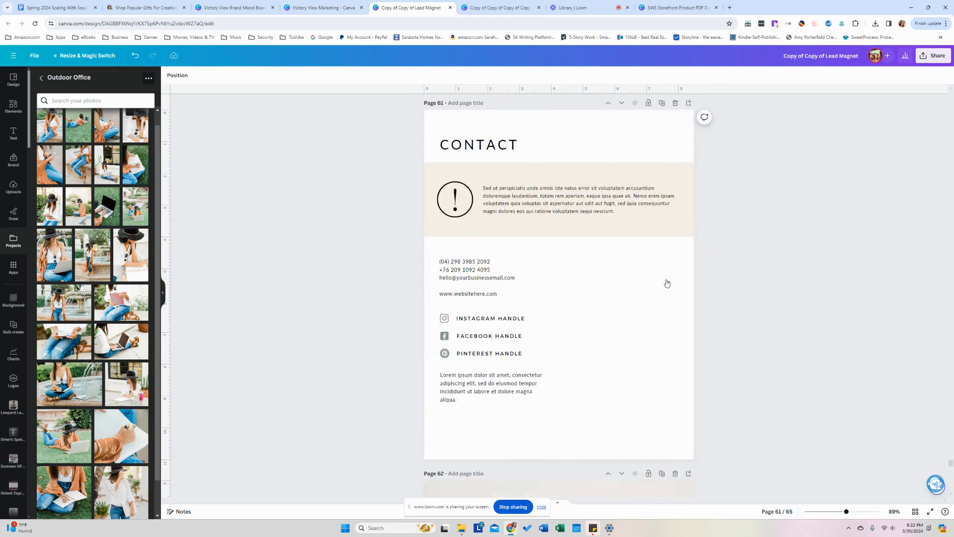
{"action": "left_click", "coordinate": [666, 279]}
{"action": "double_click", "coordinate": [666, 279]}
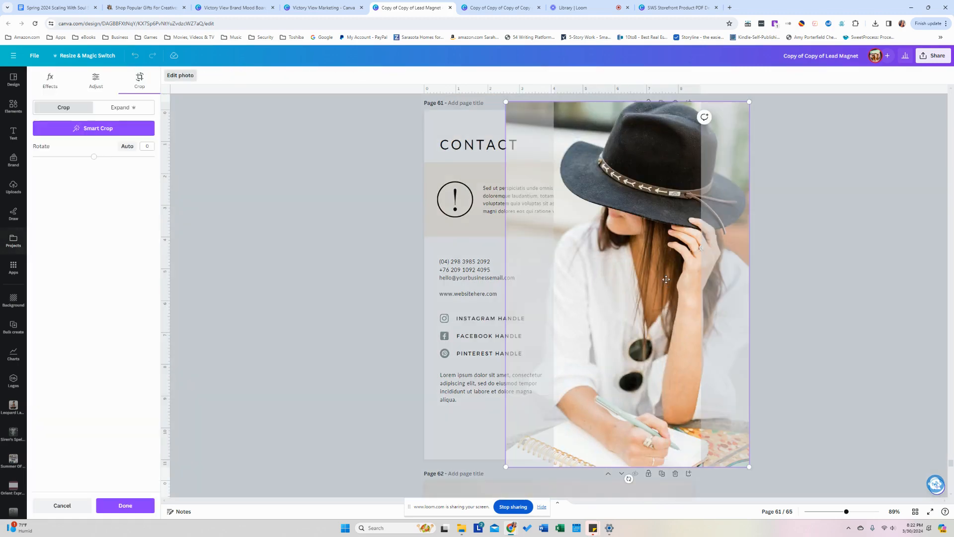
{"action": "left_click", "coordinate": [402, 254]}
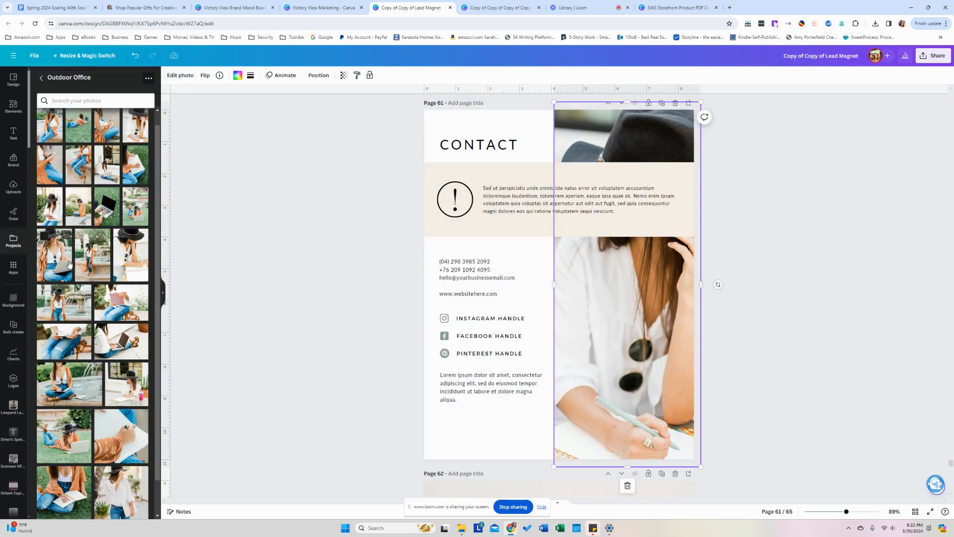
{"action": "left_click_drag", "start_coordinate": [54, 255], "coordinate": [678, 297]}
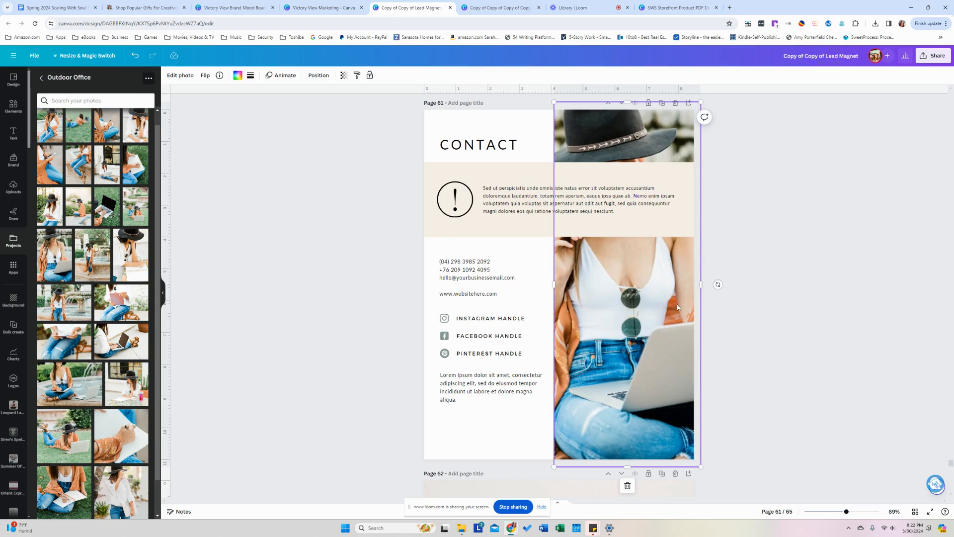
{"action": "double_click", "coordinate": [677, 306]}
{"action": "left_click_drag", "start_coordinate": [497, 93], "coordinate": [347, 94]}
{"action": "left_click", "coordinate": [319, 139]}
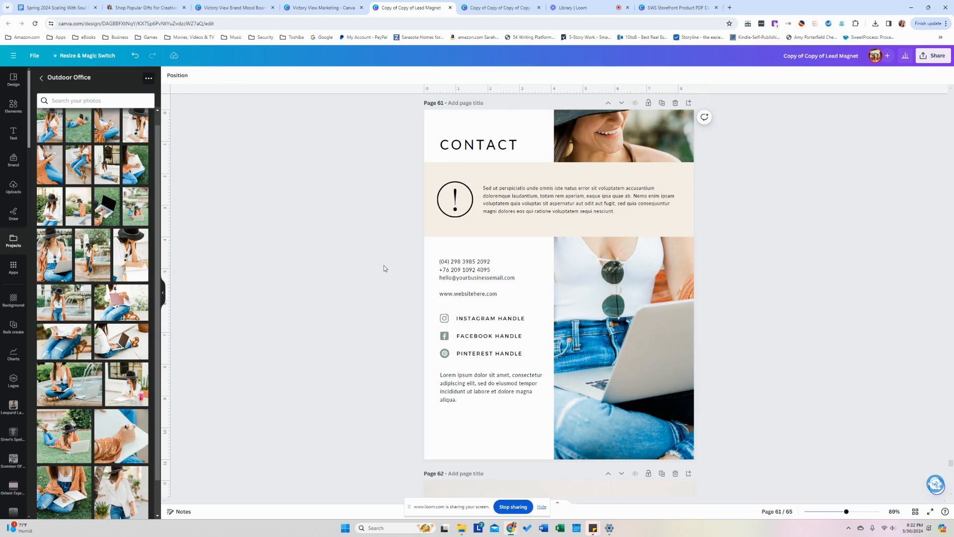
Set the pampas-grass sunset photo from Recently used as page 62's Thank You background.
{"action": "scroll", "coordinate": [361, 277], "scroll_direction": "down", "scroll_amount": 8}
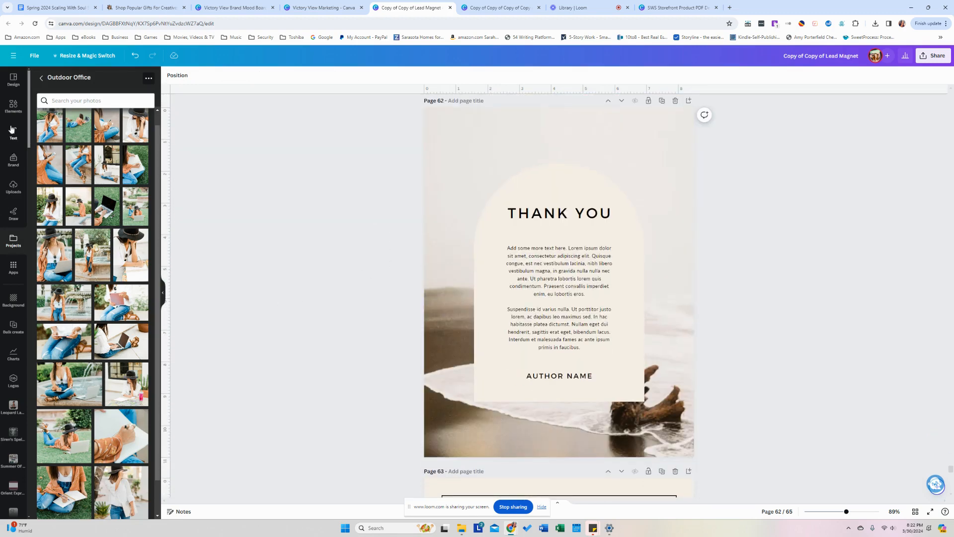
{"action": "left_click", "coordinate": [14, 110]}
{"action": "left_click_drag", "start_coordinate": [92, 144], "coordinate": [444, 180]}
{"action": "scroll", "coordinate": [344, 310], "scroll_direction": "down", "scroll_amount": 2}
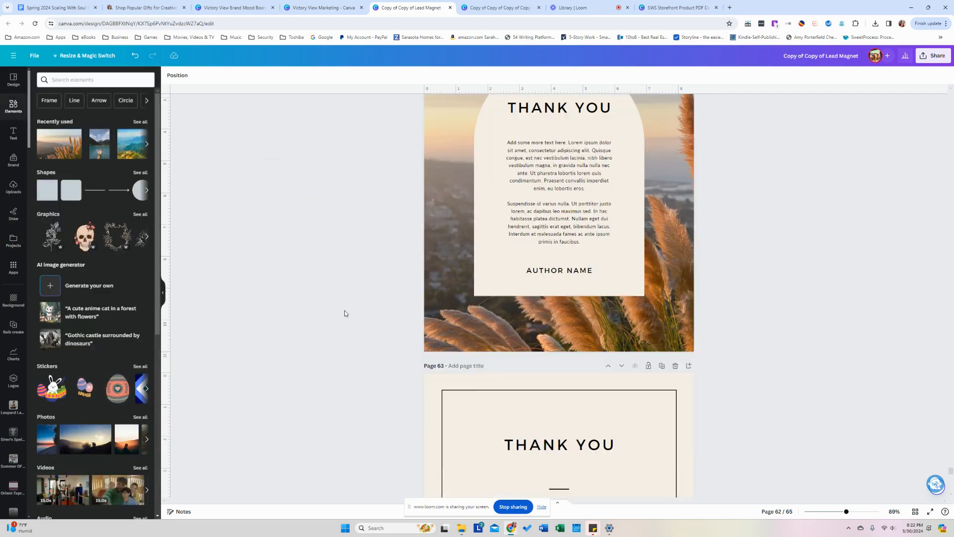
{"action": "scroll", "coordinate": [344, 310], "scroll_direction": "down", "scroll_amount": 10}
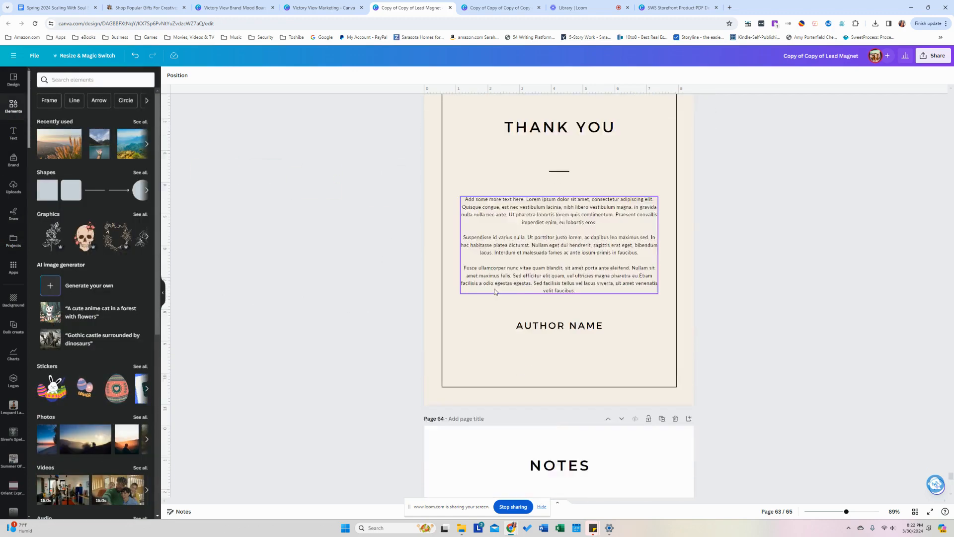
{"action": "scroll", "coordinate": [494, 292], "scroll_direction": "down", "scroll_amount": 4}
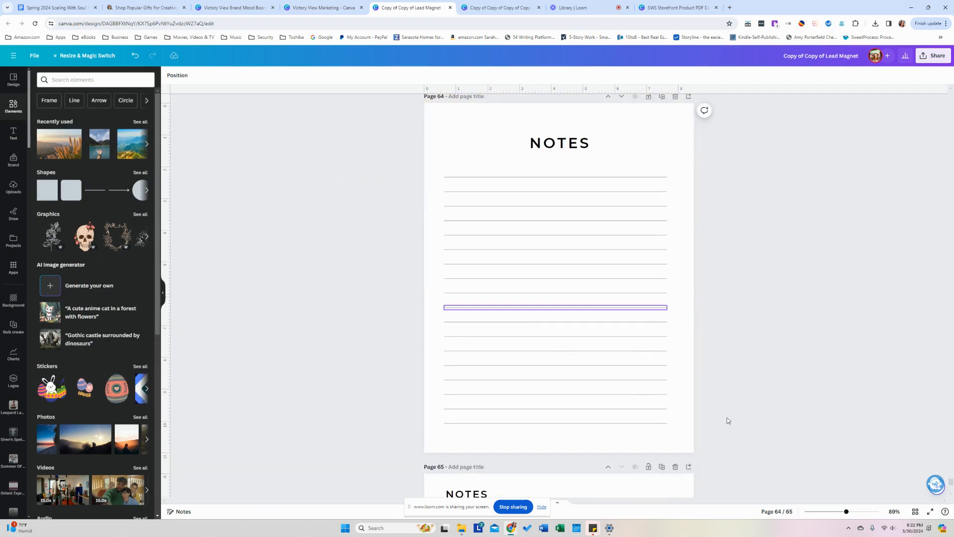
Show the 65-page workbook in grid view, scrolled up to page 1.
{"action": "left_click", "coordinate": [915, 511]}
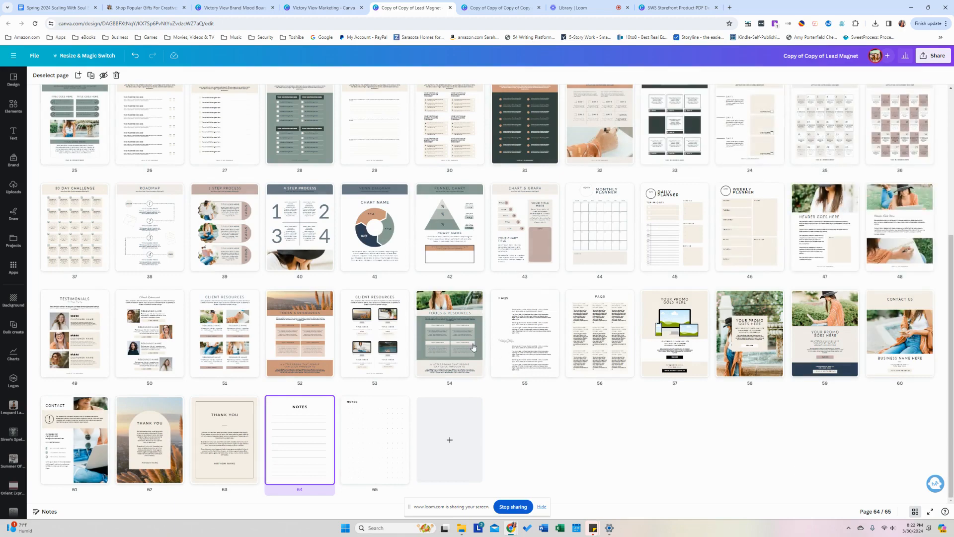
{"action": "scroll", "coordinate": [474, 348], "scroll_direction": "up", "scroll_amount": 4}
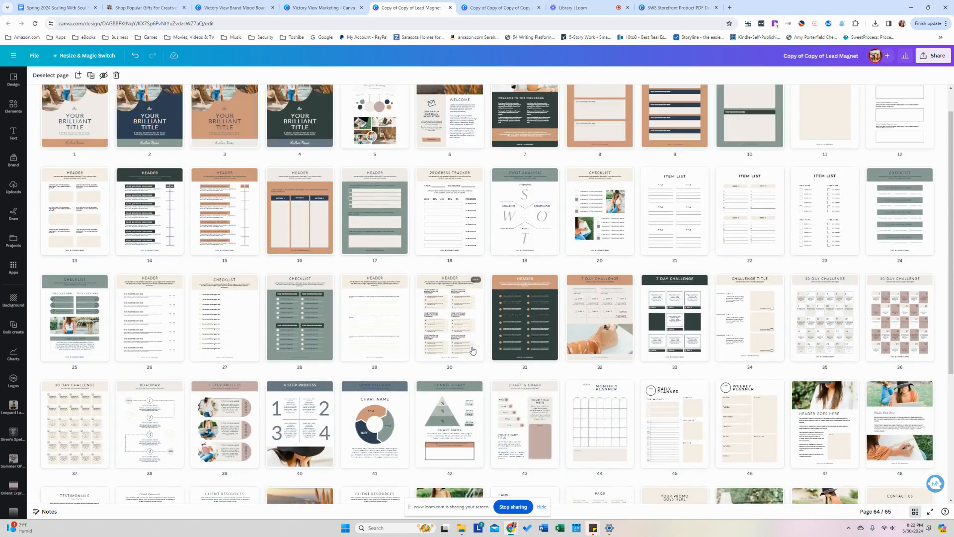
{"action": "scroll", "coordinate": [473, 351], "scroll_direction": "up", "scroll_amount": 1}
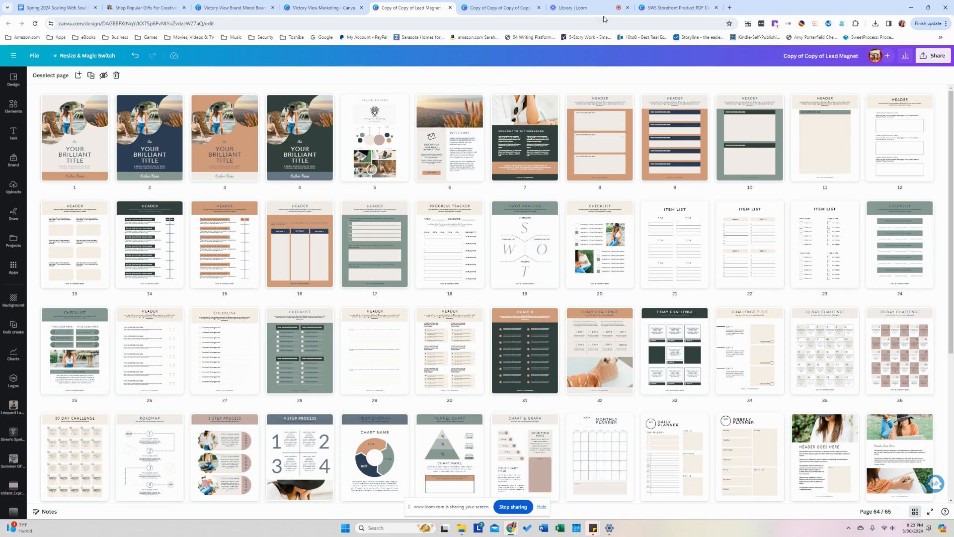
Switch to the Victory View Marketing folder tab, then to the Loom library's Offer Suite Weekend Sprint folder.
{"action": "left_click", "coordinate": [309, 10]}
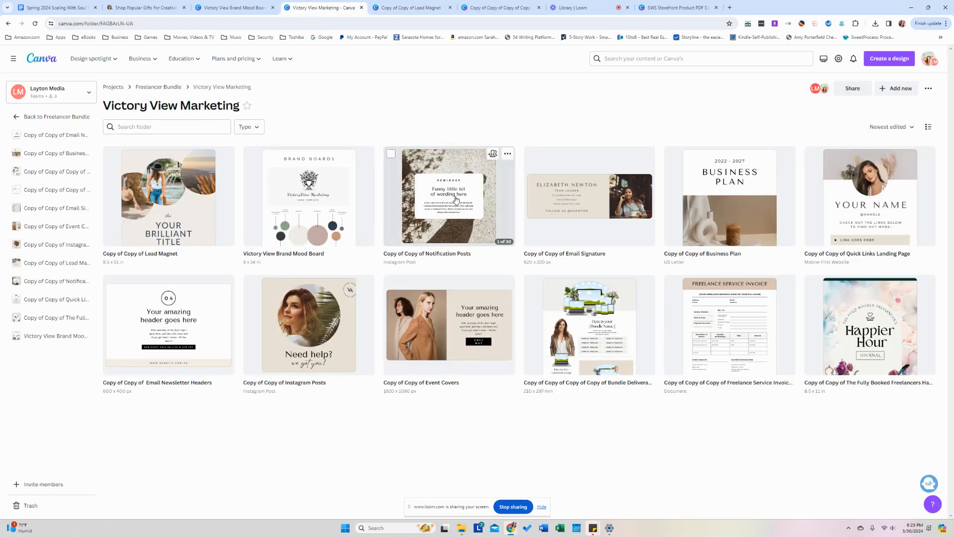
{"action": "left_click", "coordinate": [580, 9]}
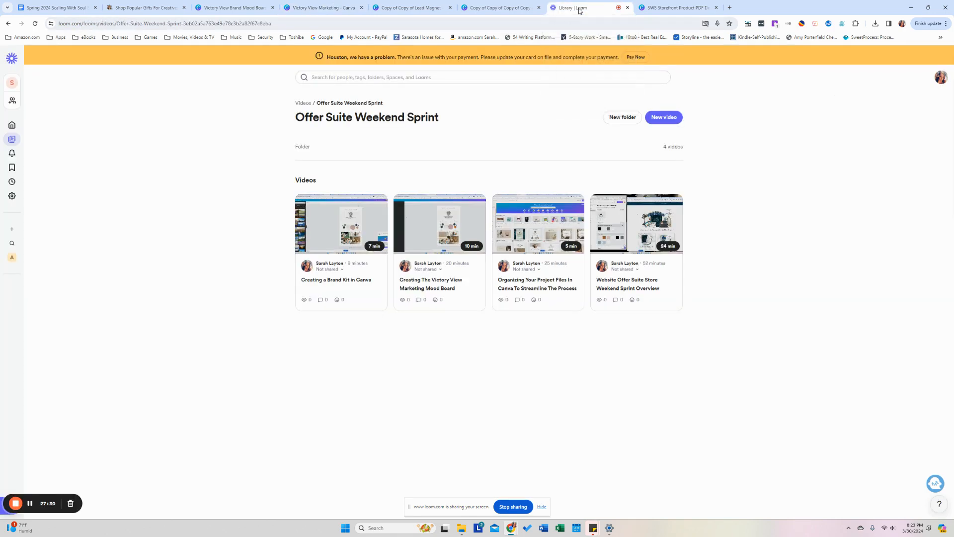